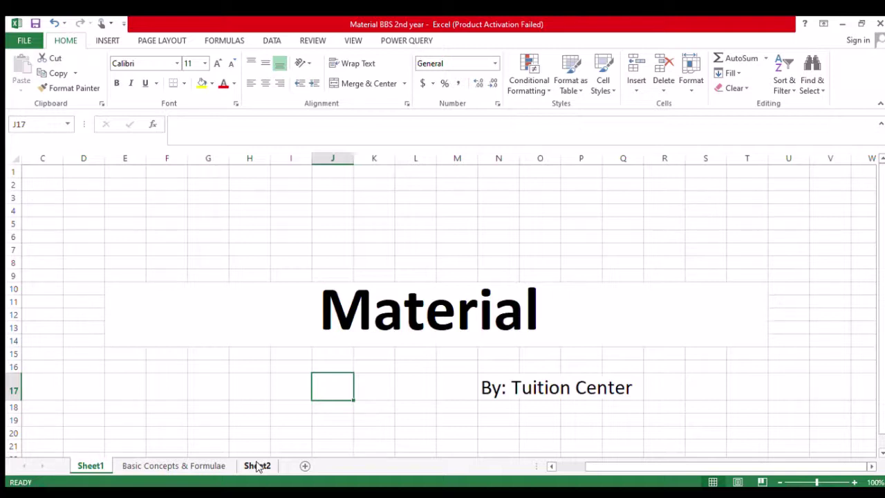
Open Sheet2 and insert five blank rows at row 9, above the 2076 QN 9 question.
click(258, 466)
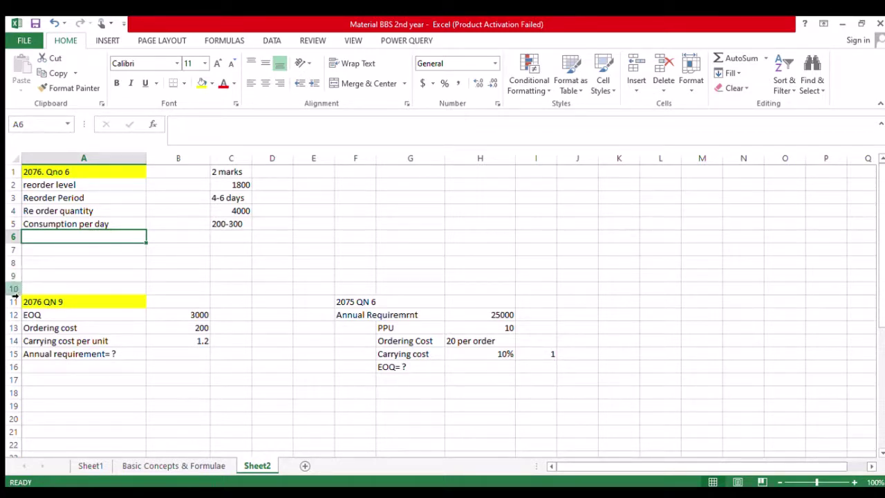
click(13, 276)
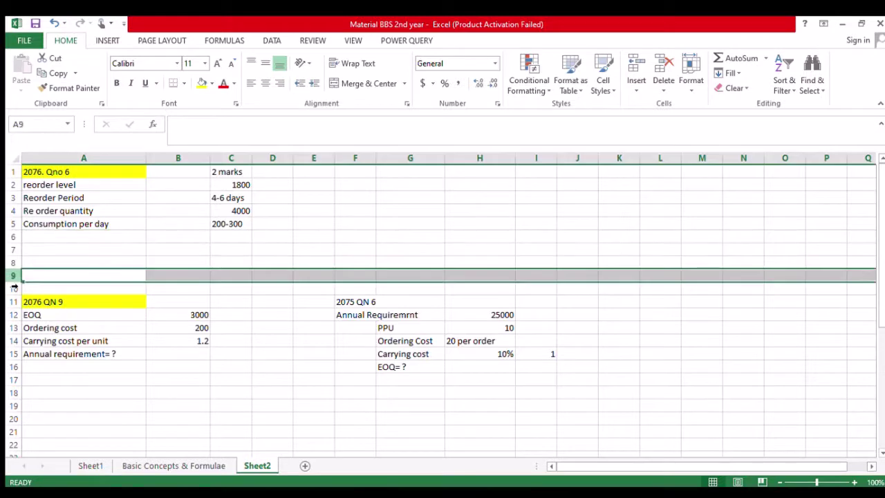
key(ctrl+plus)
key(ctrl+plus)
key(ctrl+plus)
key(ctrl+plus)
key(ctrl+plus)
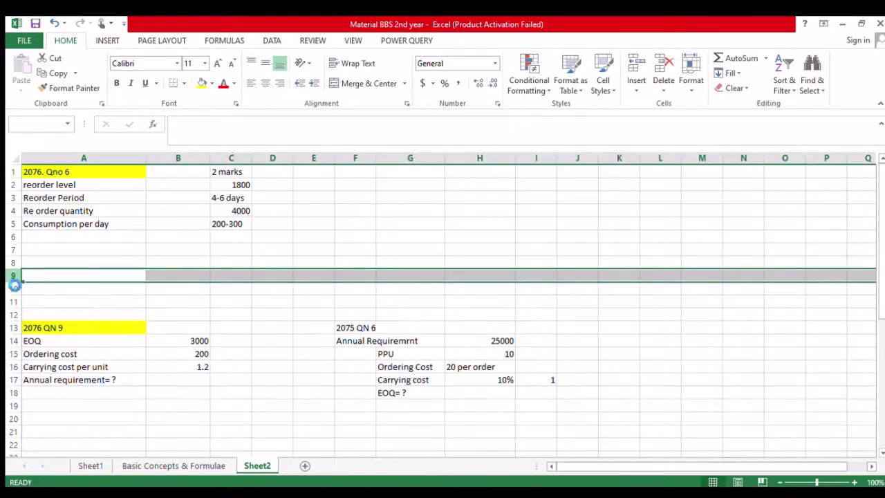
Enter the label "maximum stock level" in cell A7, below the 2076 Qno 6 data.
key(Up)
key(Up)
key(Up)
key(Up)
key(Up)
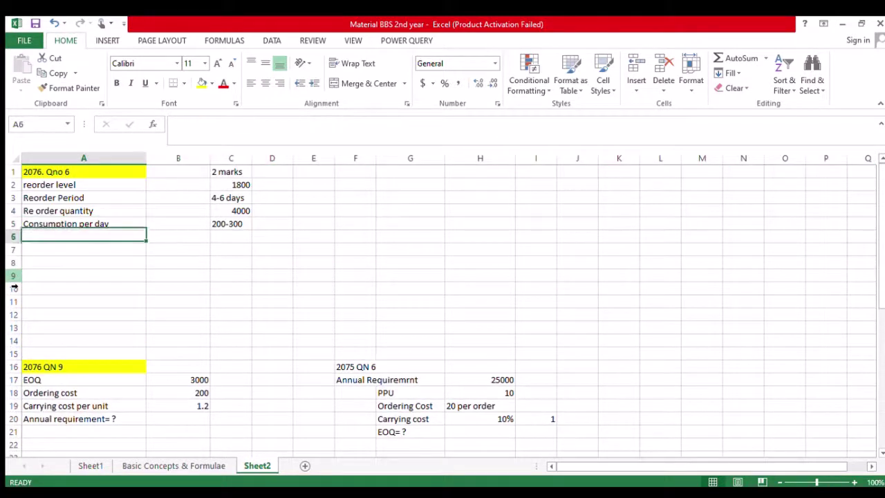
key(Up)
key(Down)
key(Down)
key(Down)
key(Down)
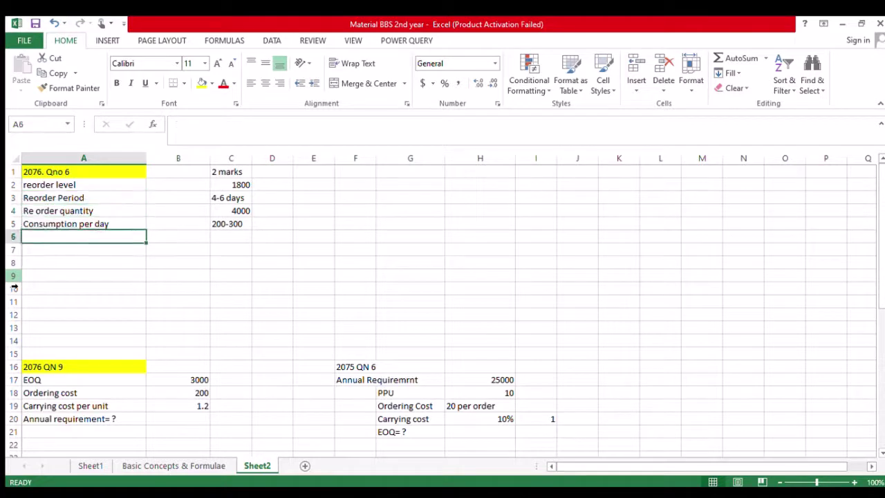
key(Down)
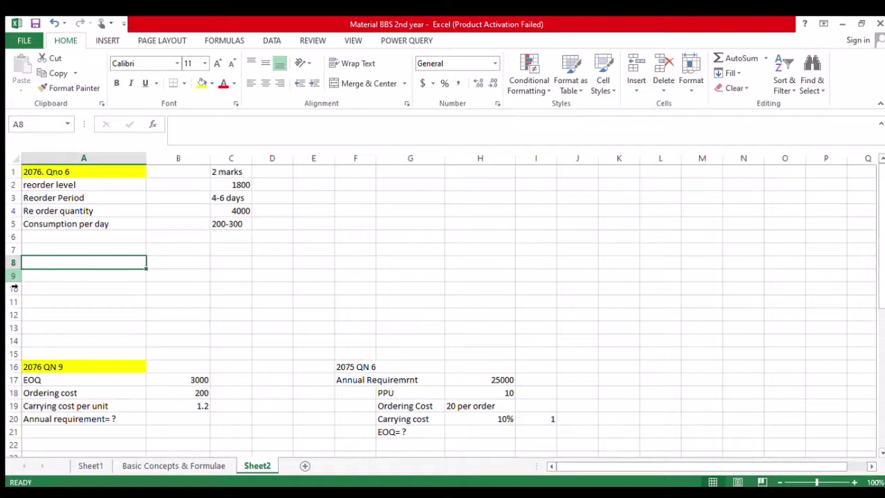
key(Up)
text(max)
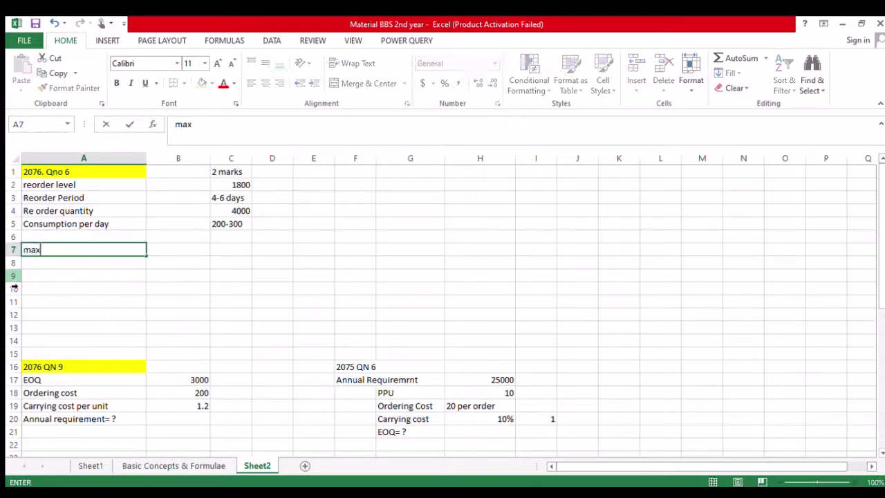
text(imum st)
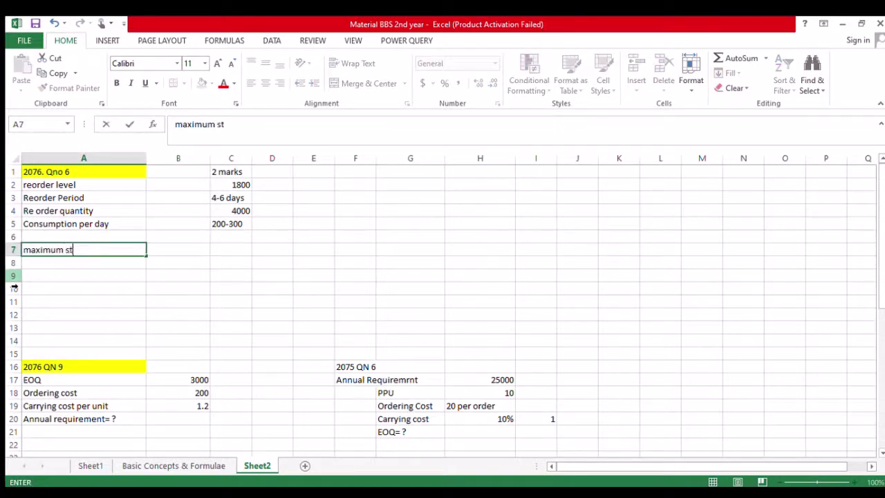
text(ock level)
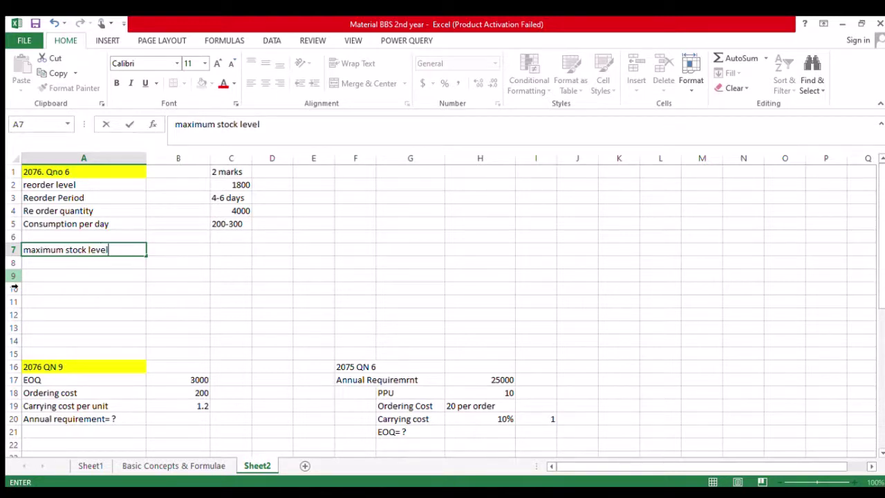
key(Return)
Enter "?" in cell B7 beside the maximum stock level label.
key(Up)
key(Right)
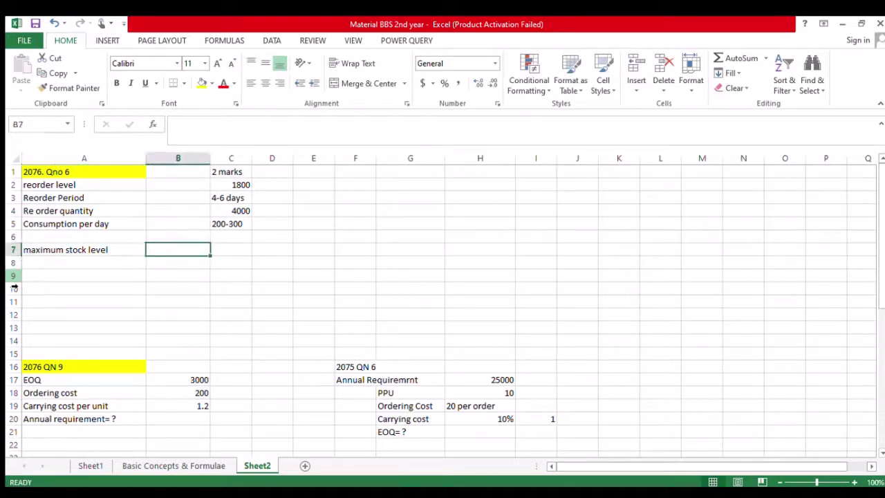
text(?)
key(Return)
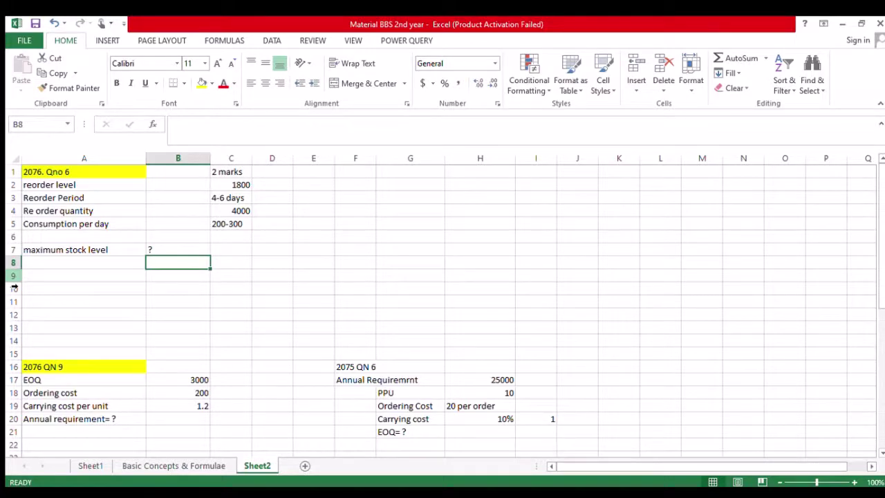
Copy the Minimum stock level formula text from cell M12 of the Basic Concepts & Formulae sheet.
click(199, 465)
key(Down)
key(Down)
key(Down)
key(Down)
key(Down)
key(Down)
key(Down)
key(Down)
key(Down)
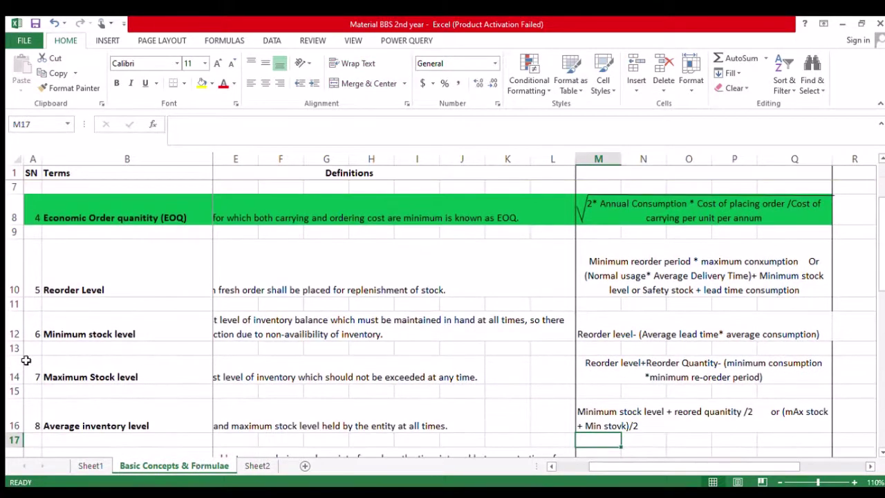
click(118, 335)
key(Right)
key(Right)
key(Right)
key(Left)
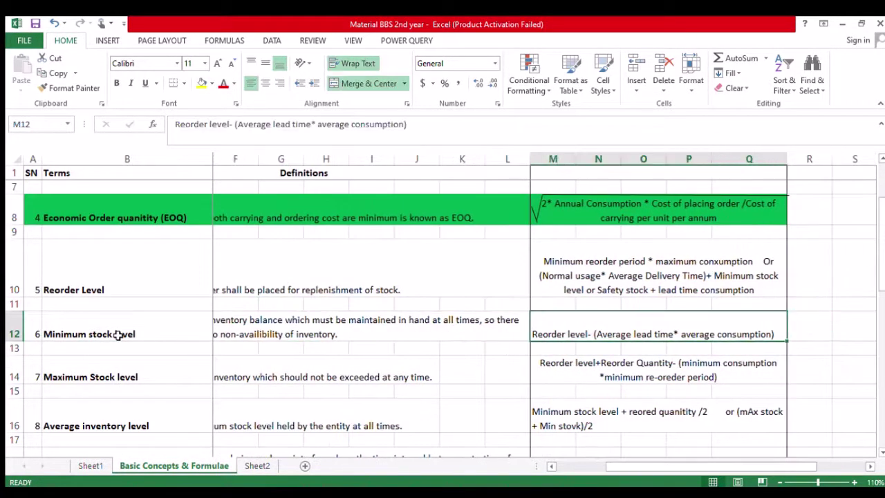
key(ctrl+c)
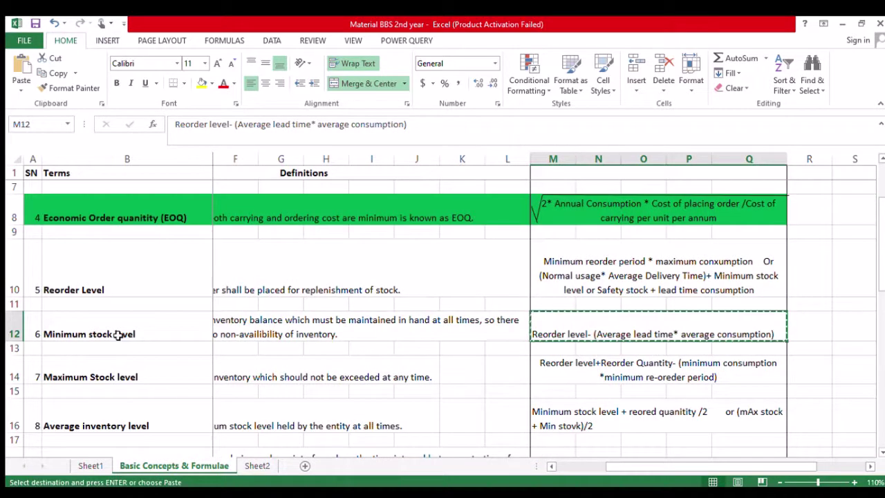
Paste the copied formula text into cell D7 of Sheet2.
click(254, 466)
key(Right)
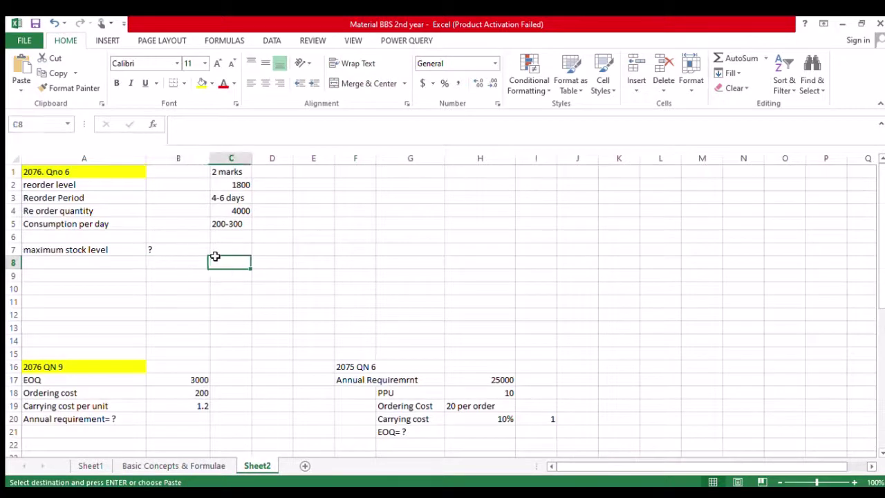
key(Up)
key(Right)
key(ctrl+v)
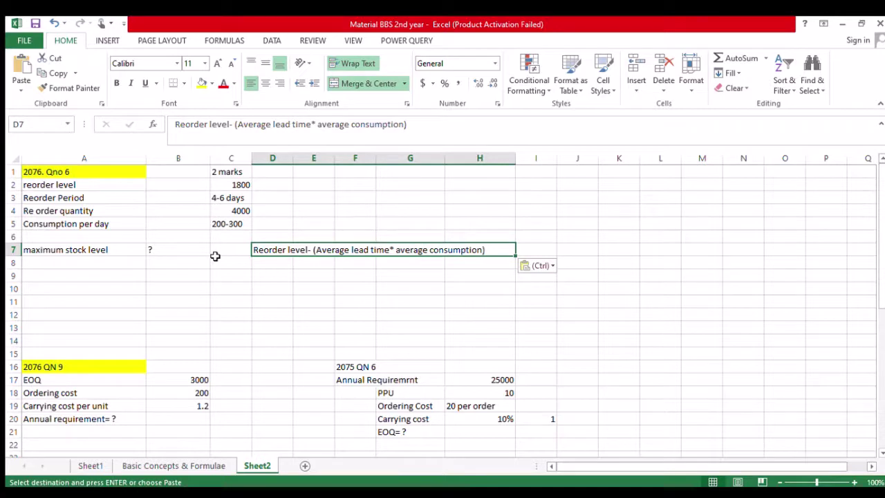
Copy the "maximum stock level" label from cell A7 into A8.
key(Down)
key(Left)
key(Left)
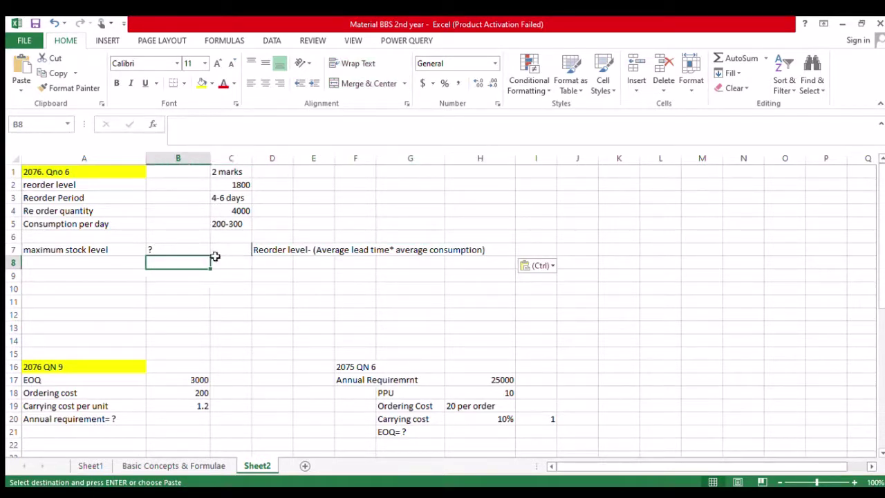
key(Left)
key(Up)
key(ctrl+c)
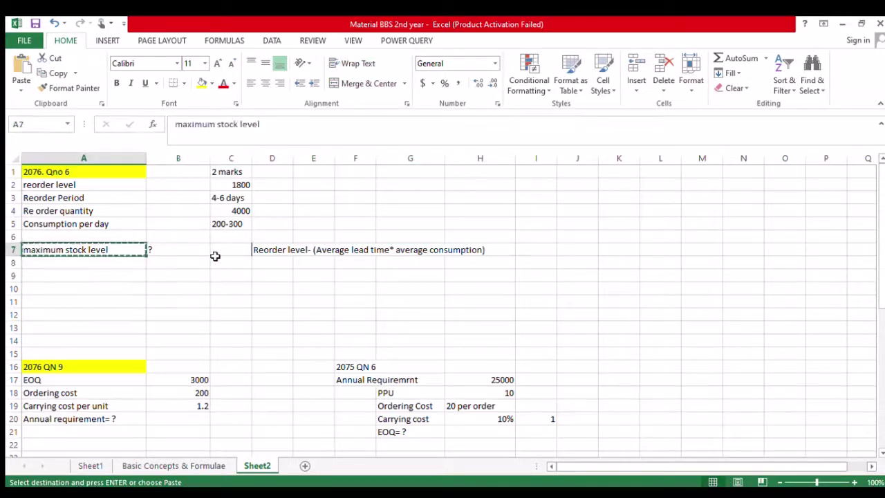
key(Down)
key(Return)
key(Right)
text(=)
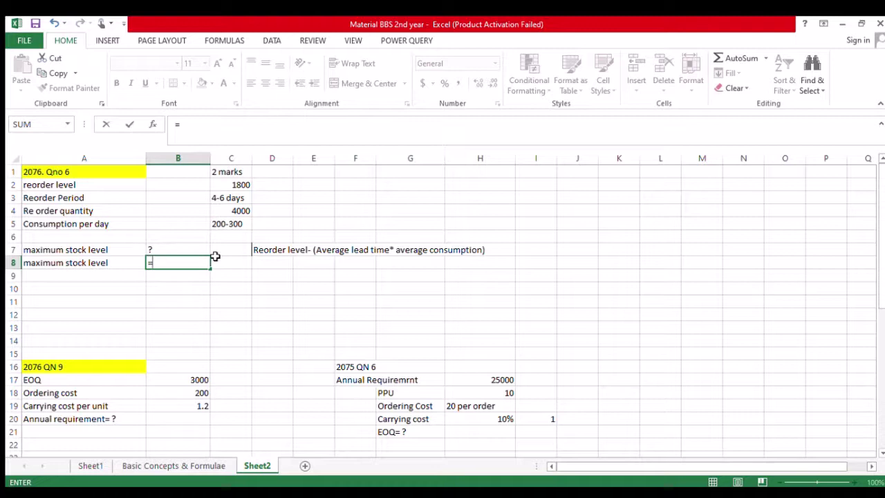
text(1800+)
click(281, 315)
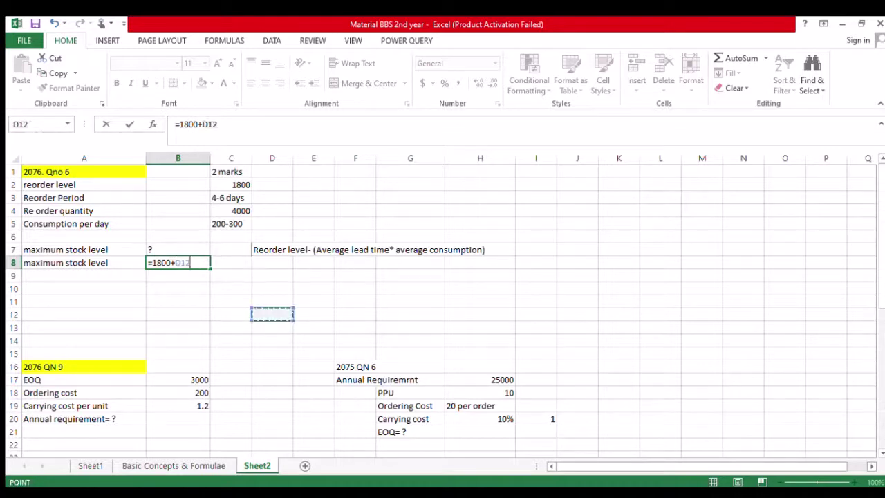
key(BackSpace)
key(BackSpace)
key(BackSpace)
key(BackSpace)
key(BackSpace)
key(BackSpace)
key(BackSpace)
key(BackSpace)
key(BackSpace)
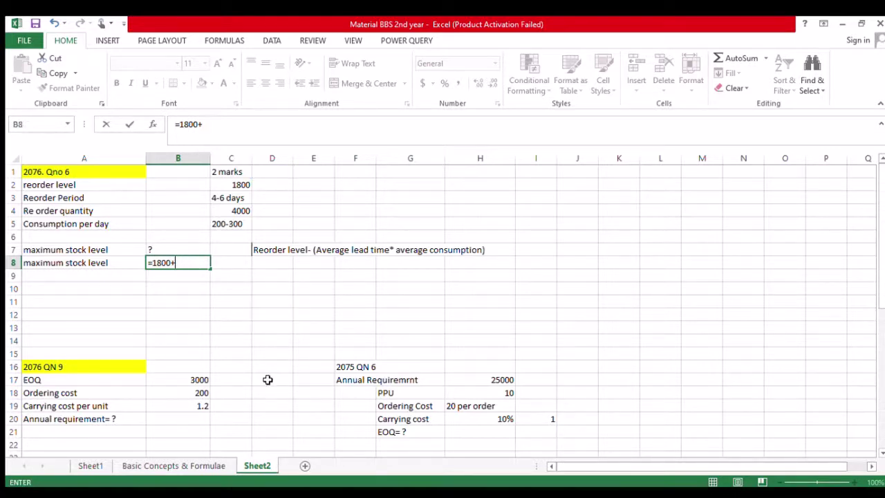
key(Return)
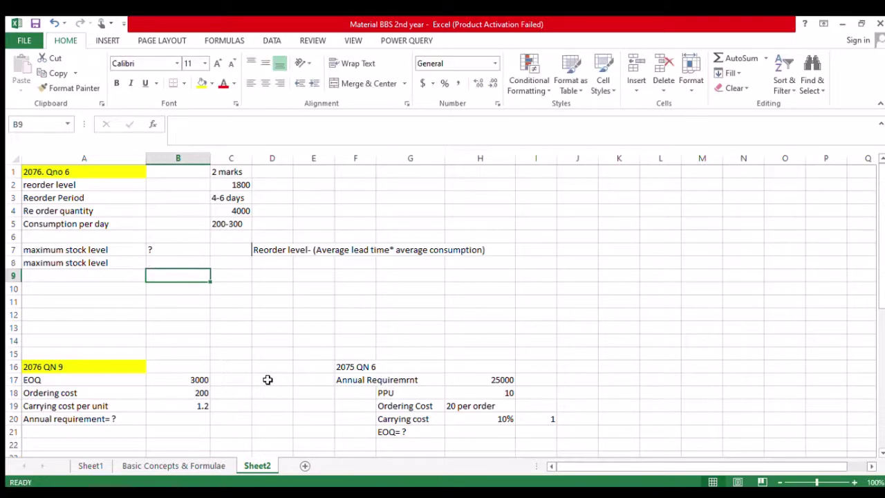
Copy the Maximum Stock level formula text from M14 of Basic Concepts & Formulae and paste it over cell D7 of Sheet2.
click(170, 466)
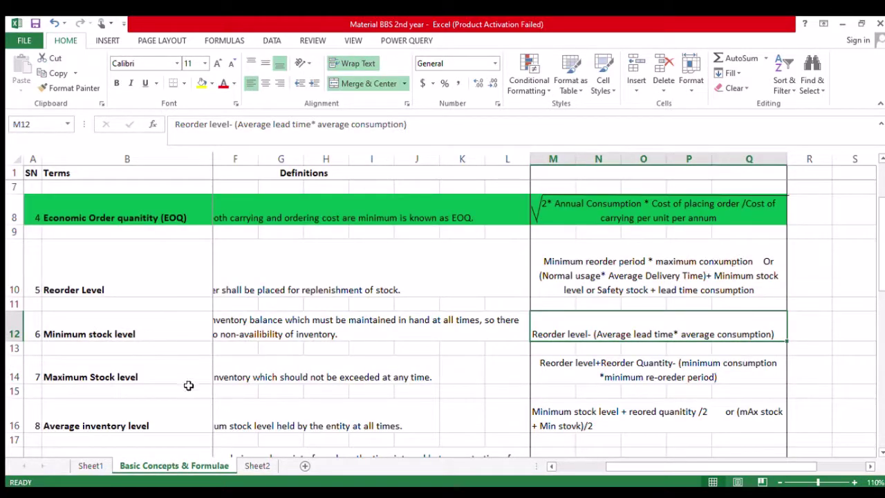
click(158, 377)
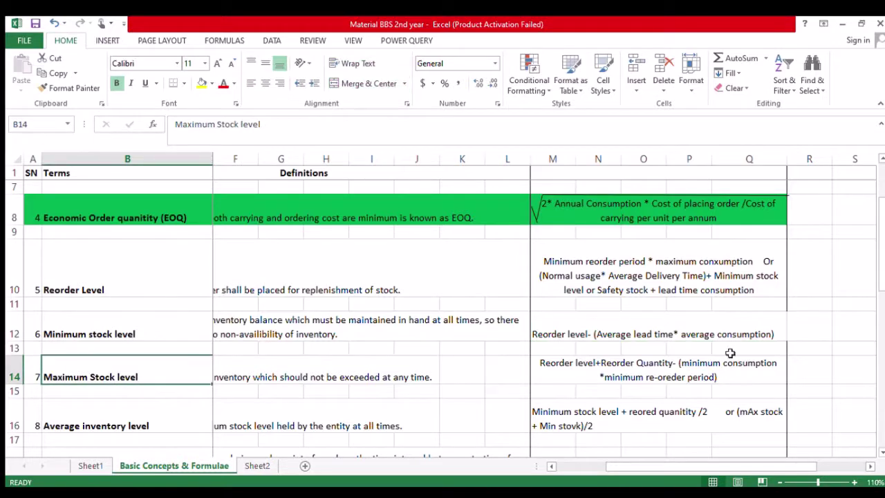
click(650, 362)
key(ctrl+c)
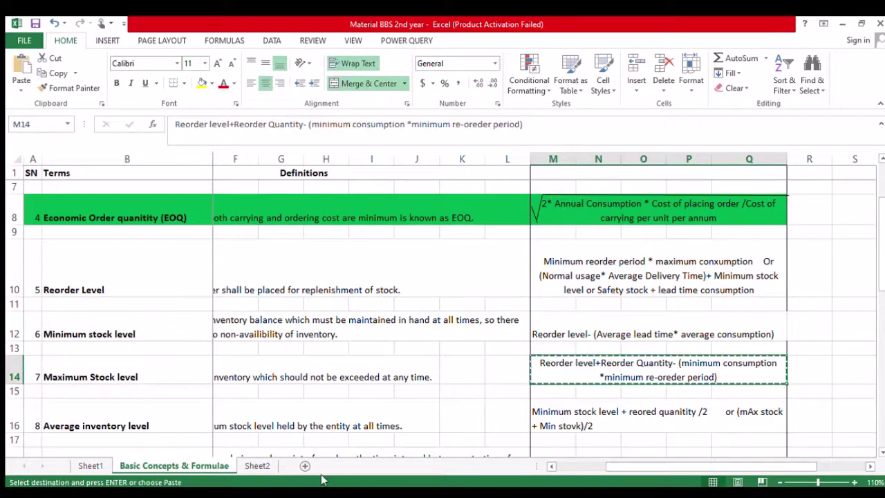
click(257, 465)
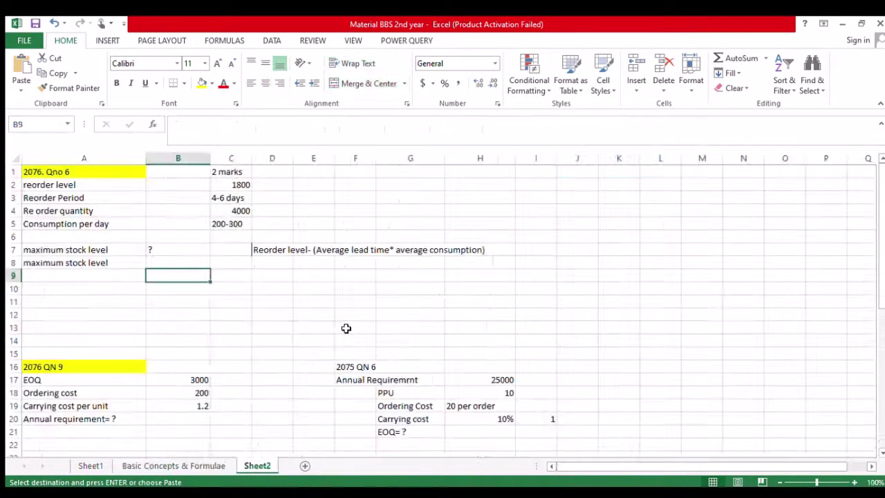
click(275, 249)
key(ctrl+v)
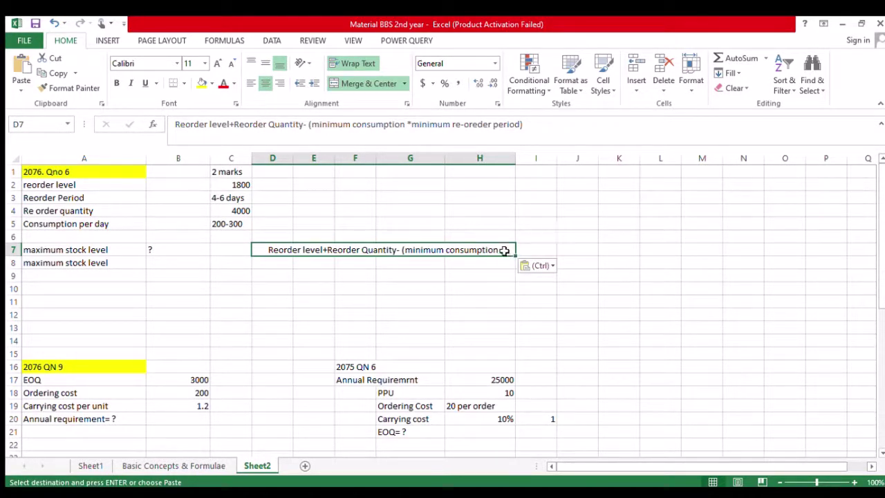
Auto-fit column H's width and unmerge the formula cell within the selected range D7:K7.
double_click(517, 164)
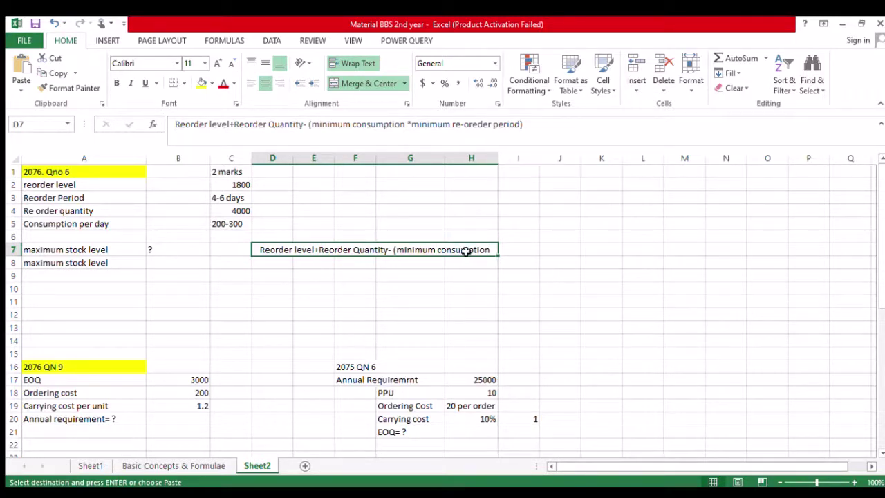
key(shift+Right)
key(shift+Right)
key(shift+Right)
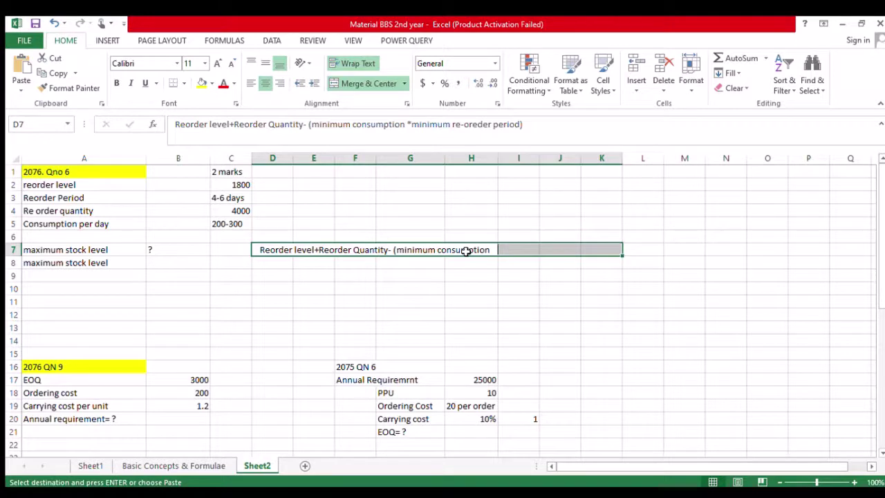
key(alt+h)
key(m)
key(c)
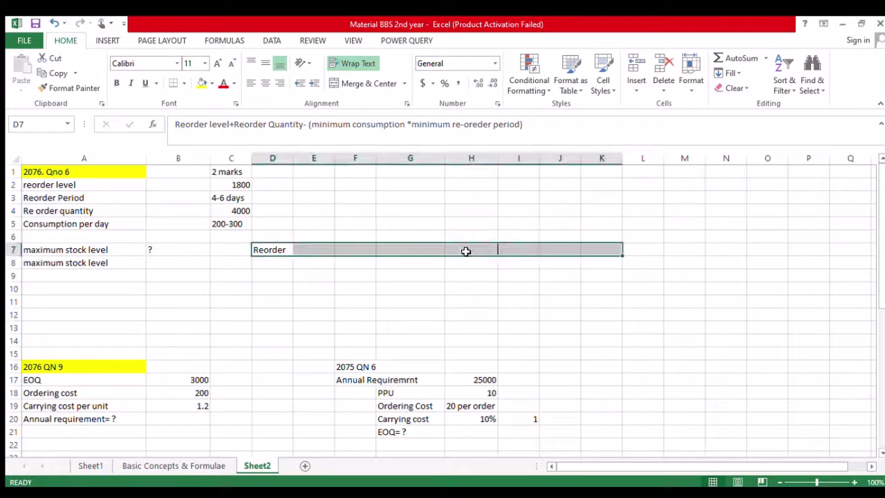
text(reor)
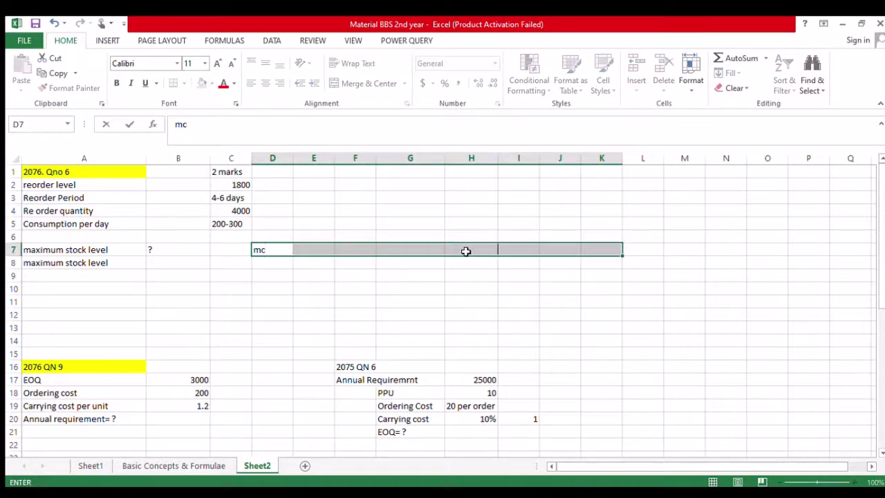
text(der)
key(Delete)
key(Tab)
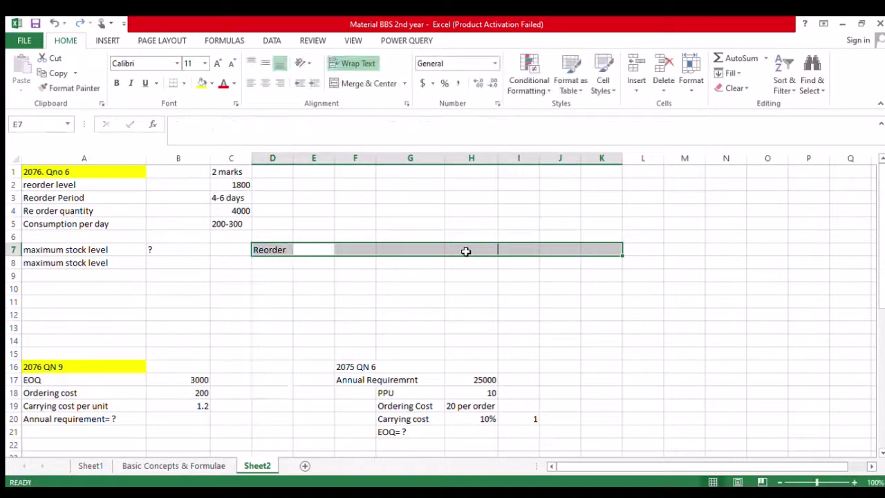
Merge and center D7:K7 so the maximum stock level formula text fits on one line, and return to cell B8.
key(alt+h)
key(m)
key(c)
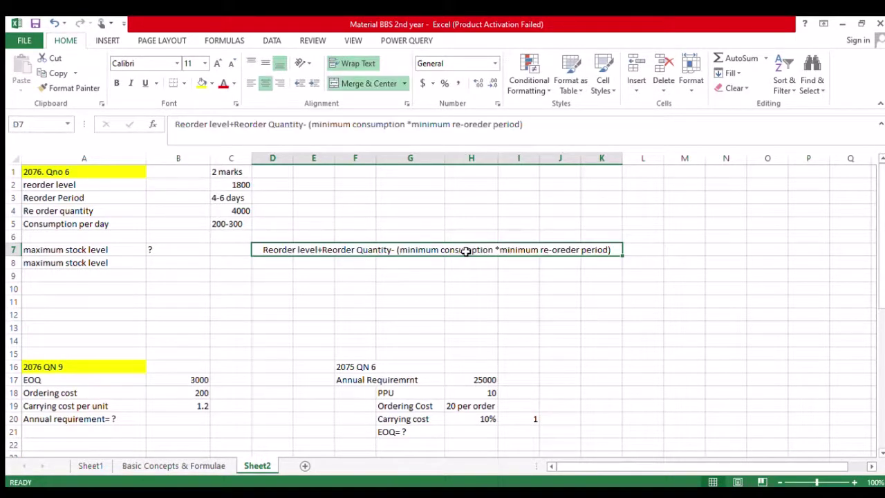
key(Left)
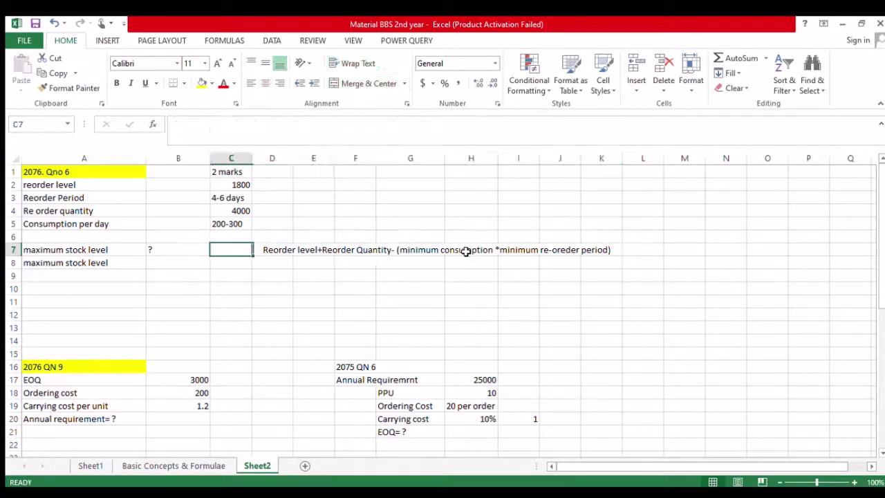
key(Left)
key(Down)
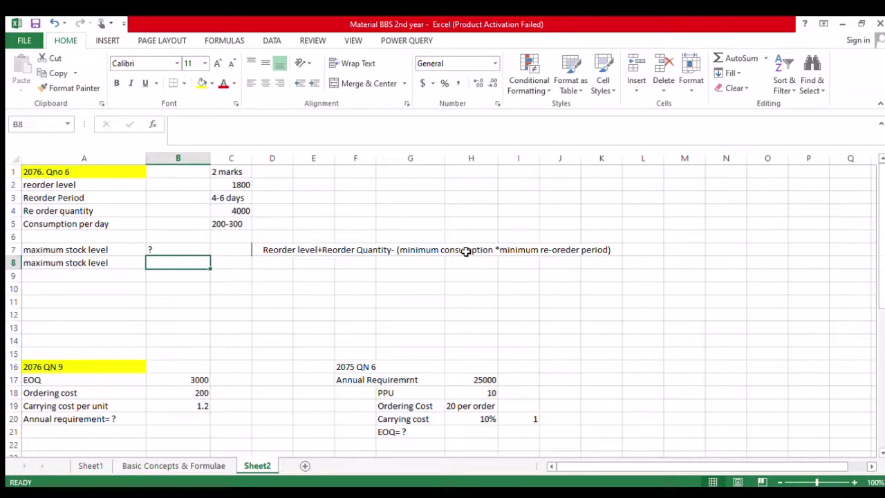
Calculate the maximum stock level in cell B8 with the formula =1800+4000-(200*4).
text(=)
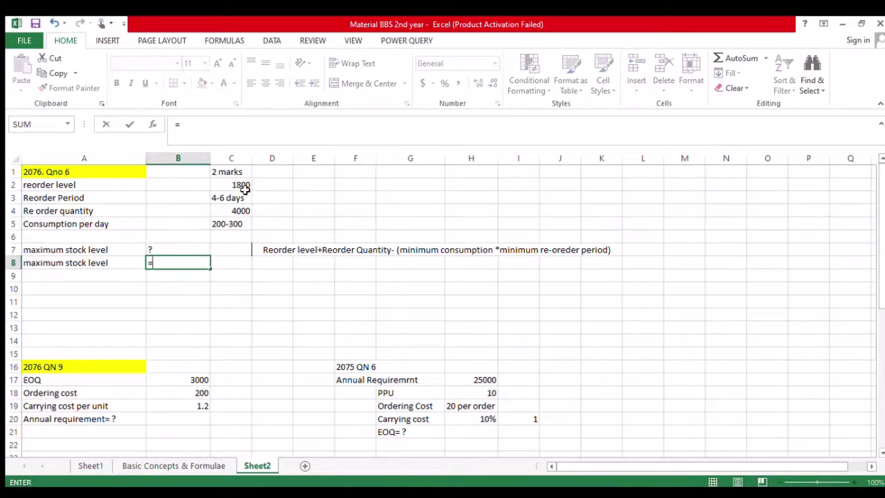
click(245, 186)
text(+)
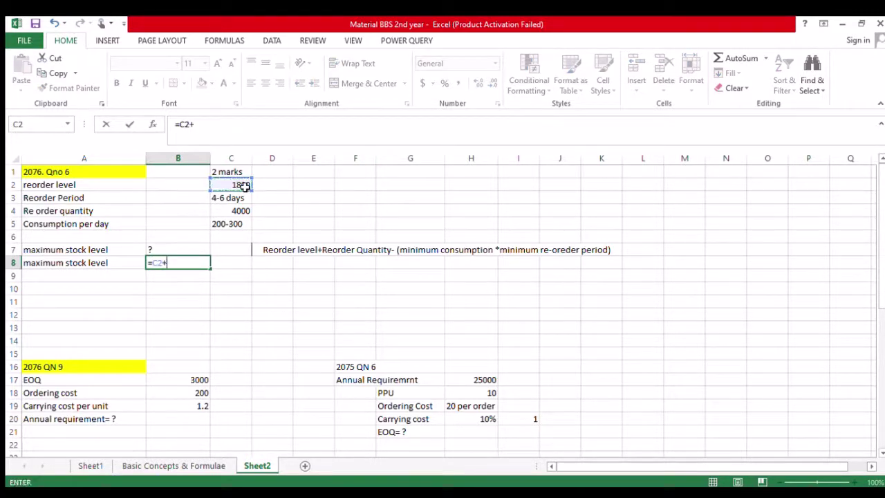
key(BackSpace)
key(BackSpace)
key(BackSpace)
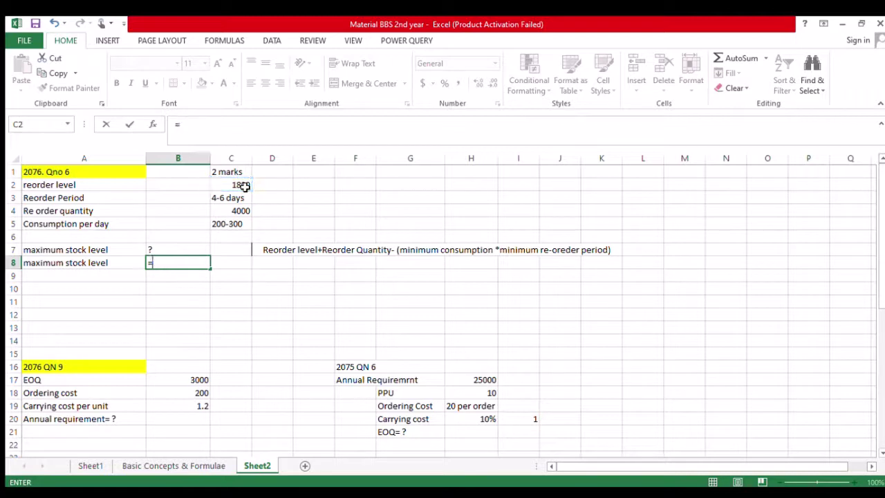
text(1800+)
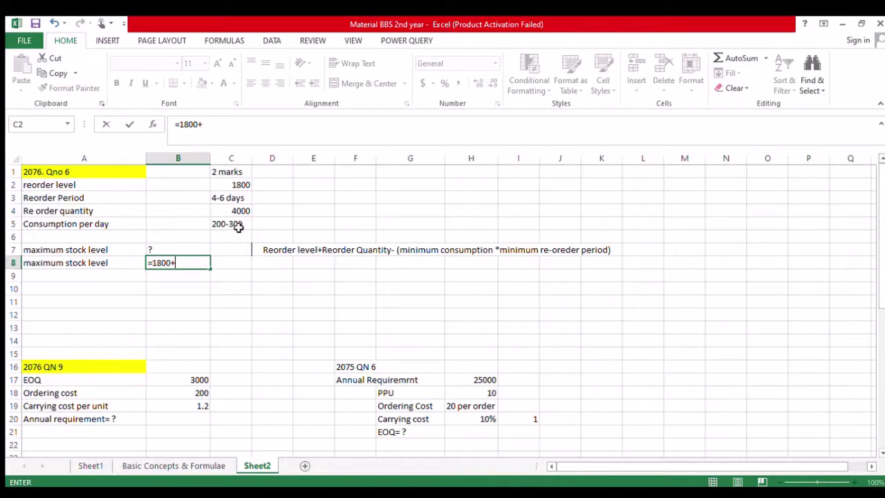
text(4000)
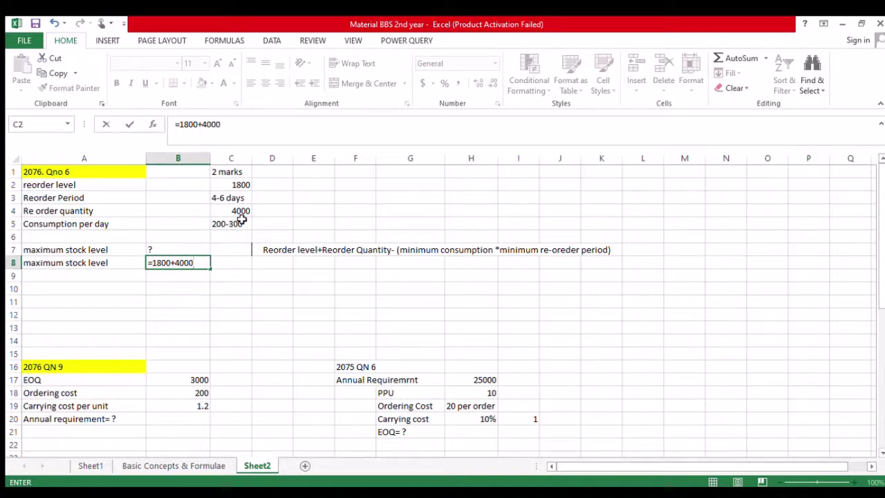
text(-(200*)
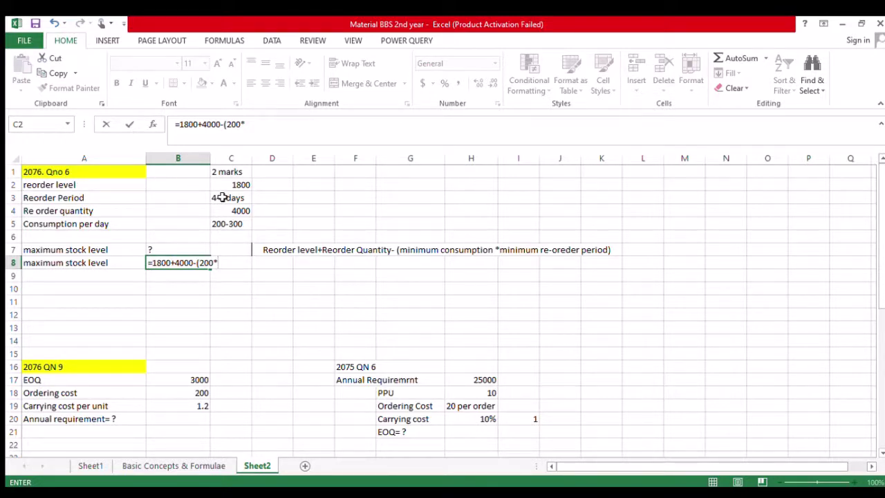
text(4))
key(Return)
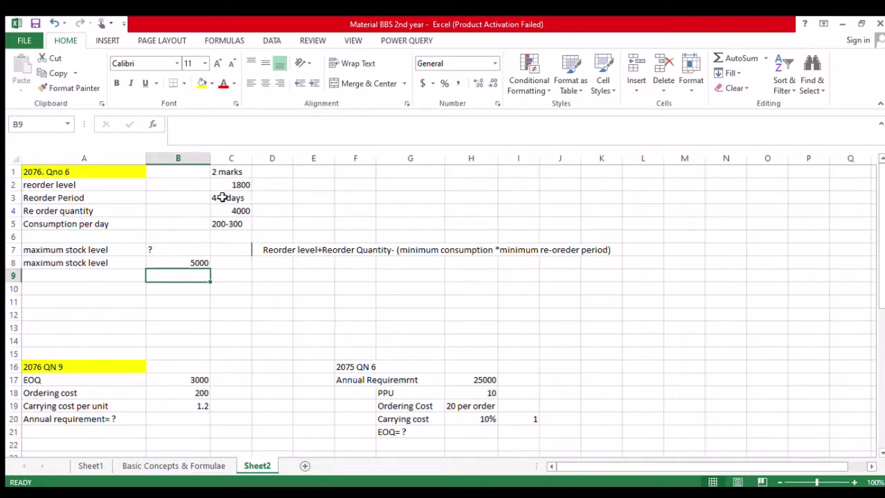
Highlight the 2075 QN 6 heading in cell F16 with a yellow fill.
key(Down)
key(Down)
key(Down)
key(Down)
key(Down)
key(Down)
key(Down)
key(Down)
key(Down)
key(Down)
key(Down)
key(Down)
key(Down)
key(Down)
key(Down)
key(Down)
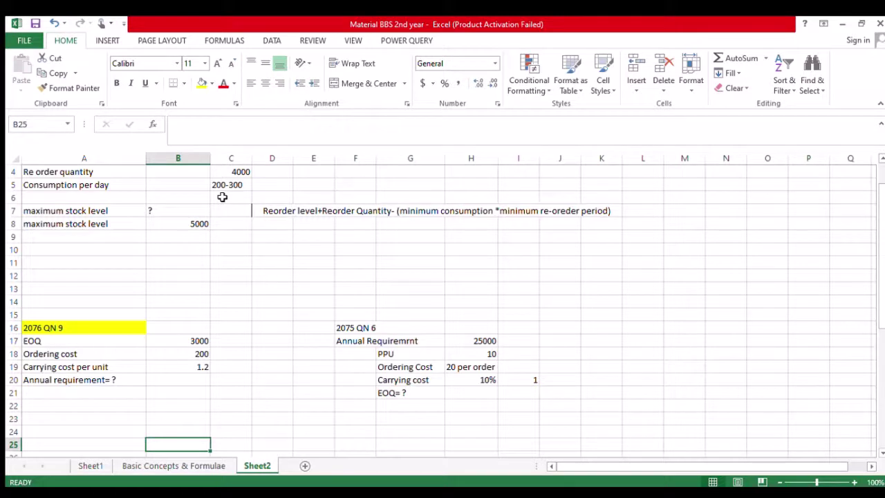
click(342, 330)
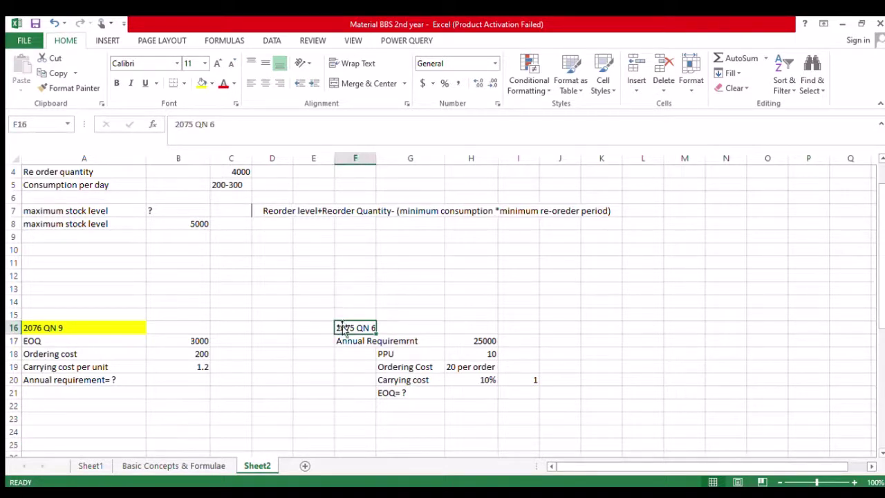
click(201, 83)
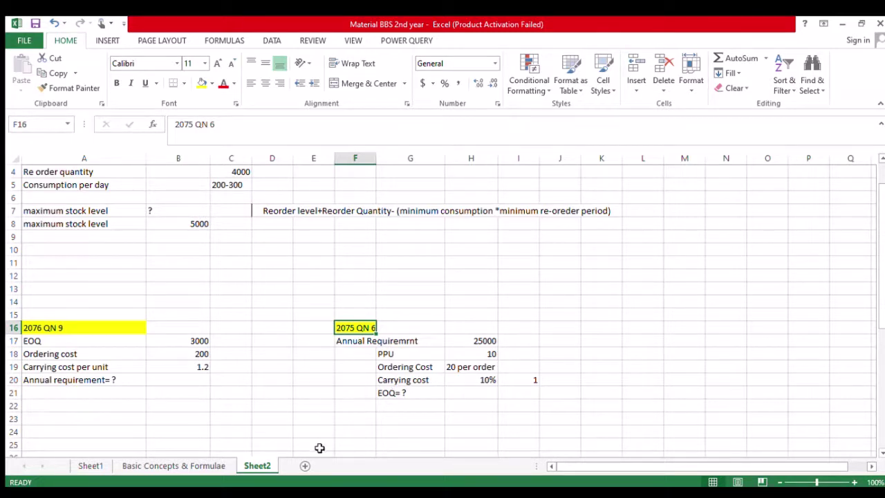
Examine the given EOQ, ordering cost, carrying cost per unit and required unknown of the 2076 QN 9 question.
click(337, 357)
click(269, 370)
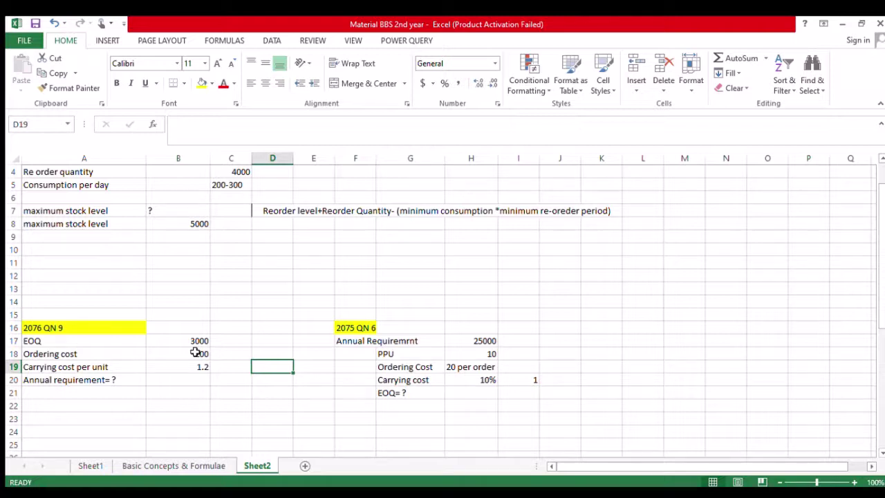
click(105, 340)
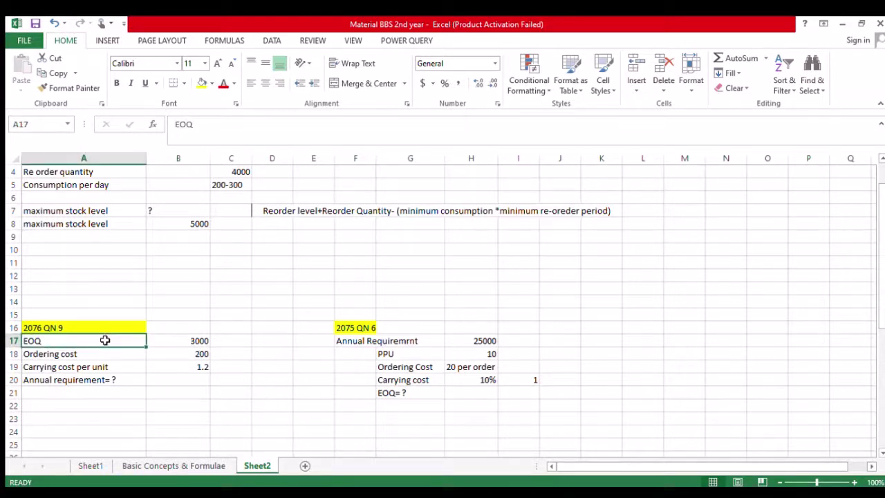
click(130, 358)
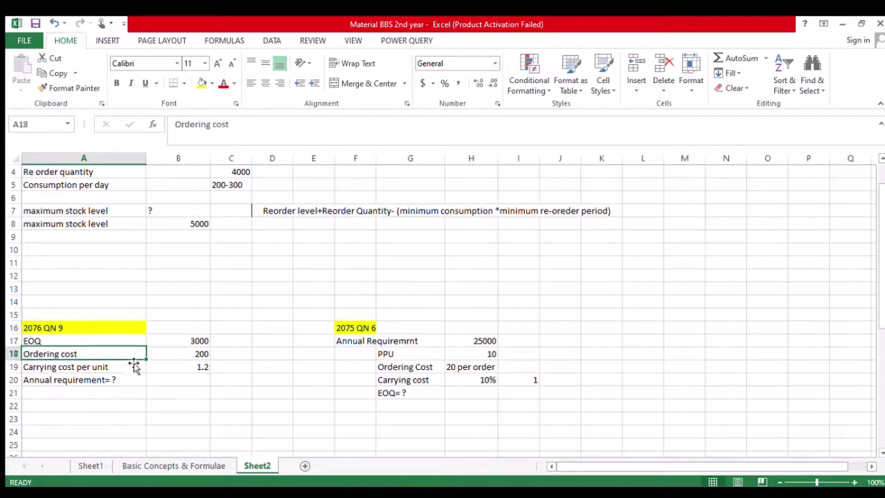
click(168, 357)
click(65, 369)
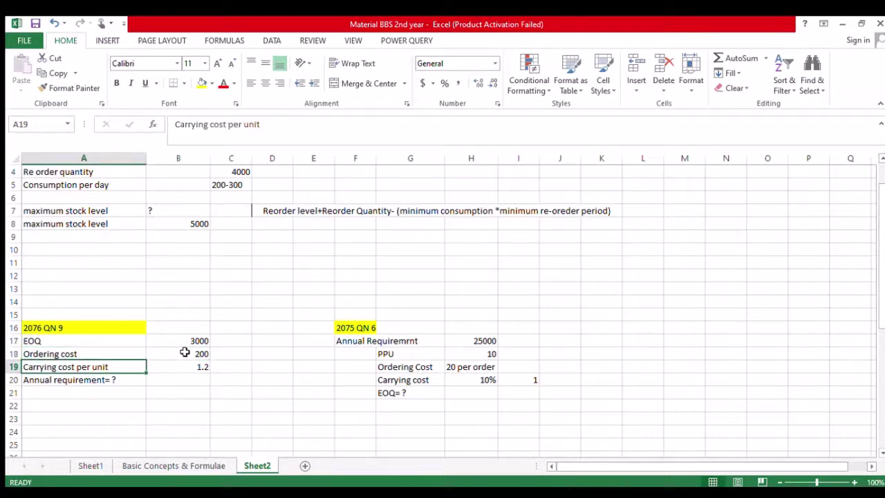
click(186, 366)
click(110, 392)
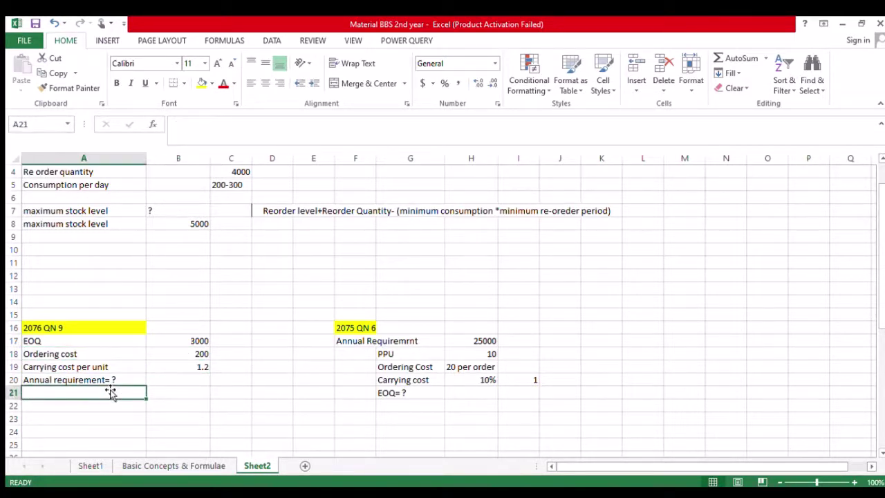
Examine the annual requirement, PPU, ordering cost, carrying cost and EOQ entries of the 2075 QN 6 question.
click(370, 339)
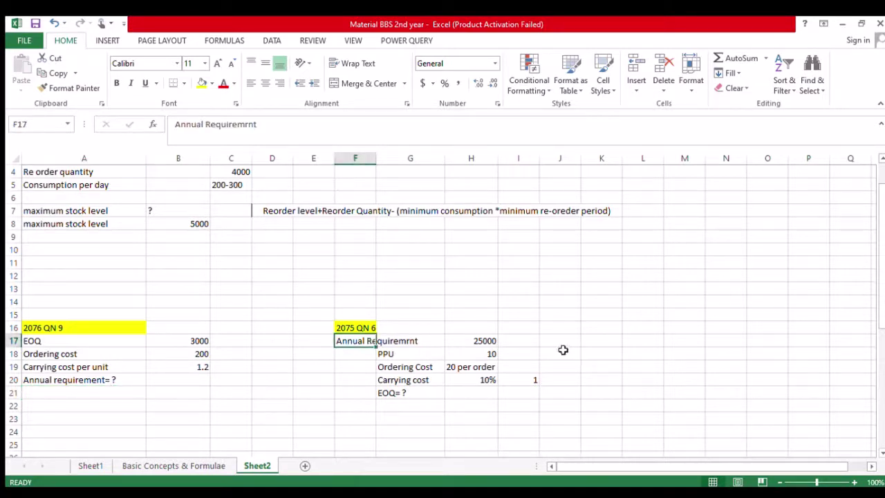
click(484, 353)
click(418, 356)
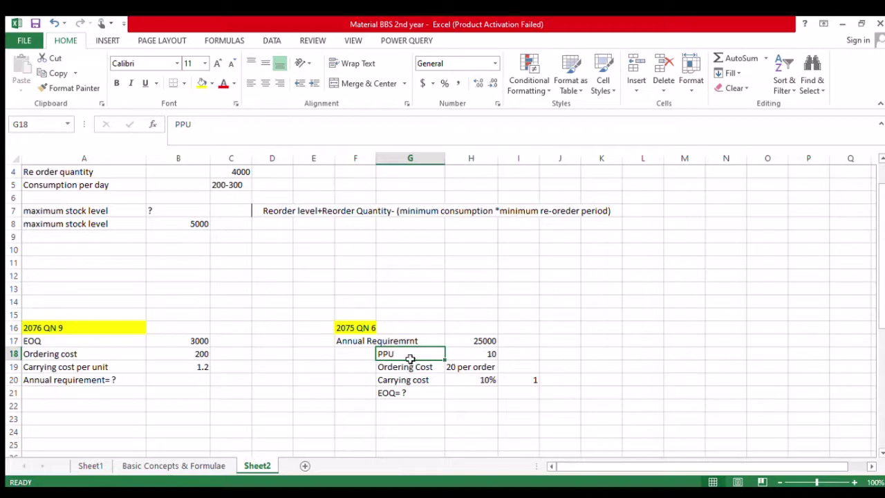
click(493, 354)
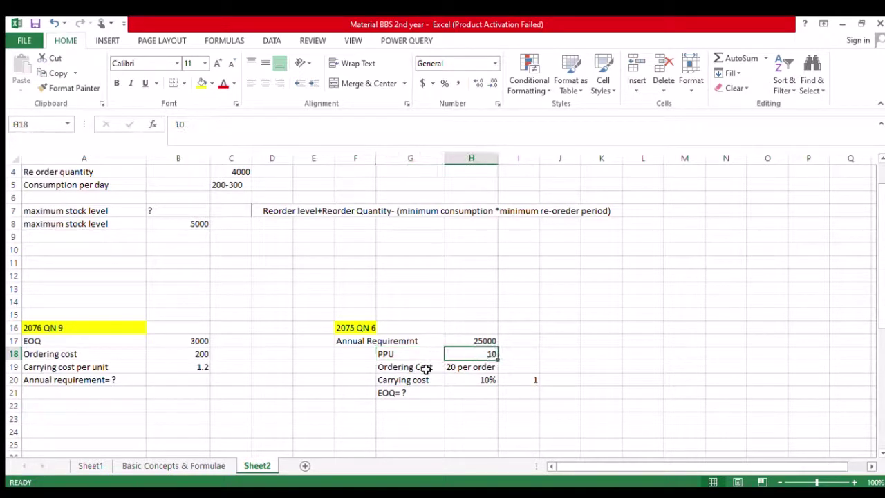
click(425, 367)
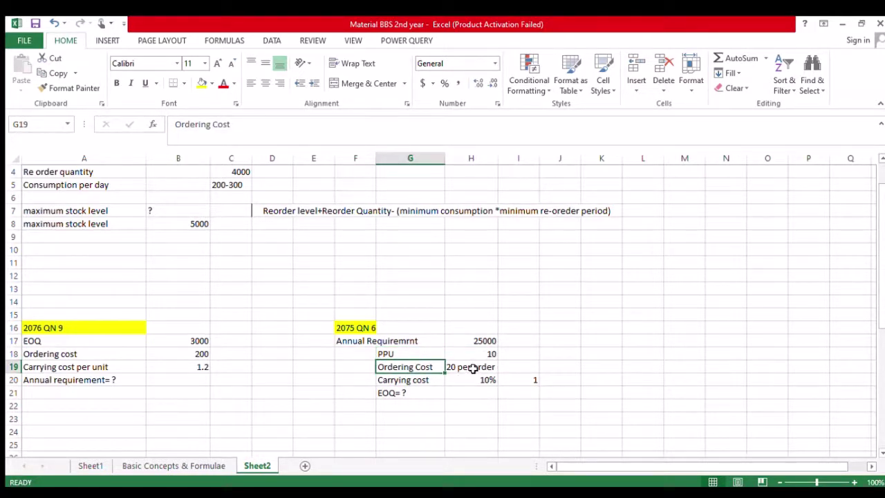
click(413, 379)
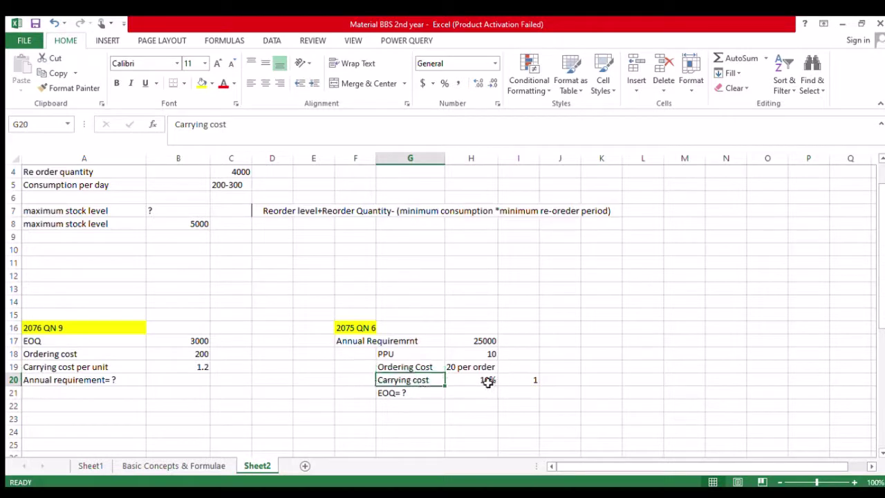
click(488, 381)
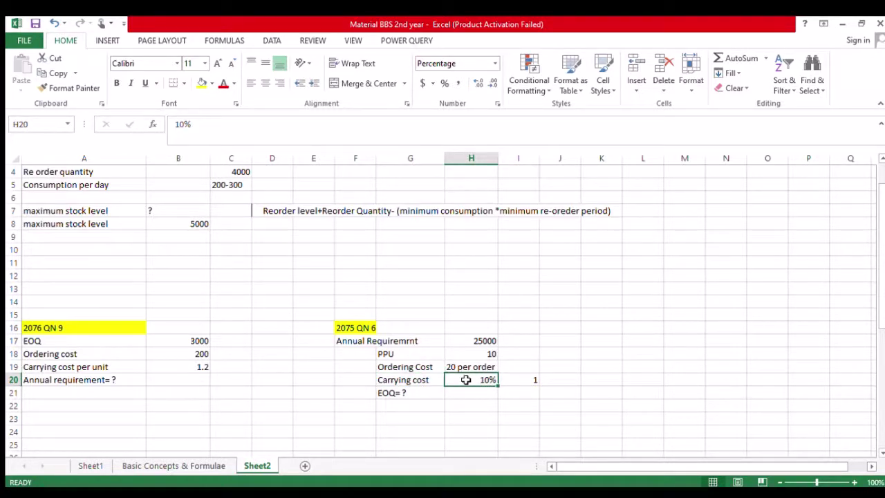
click(532, 379)
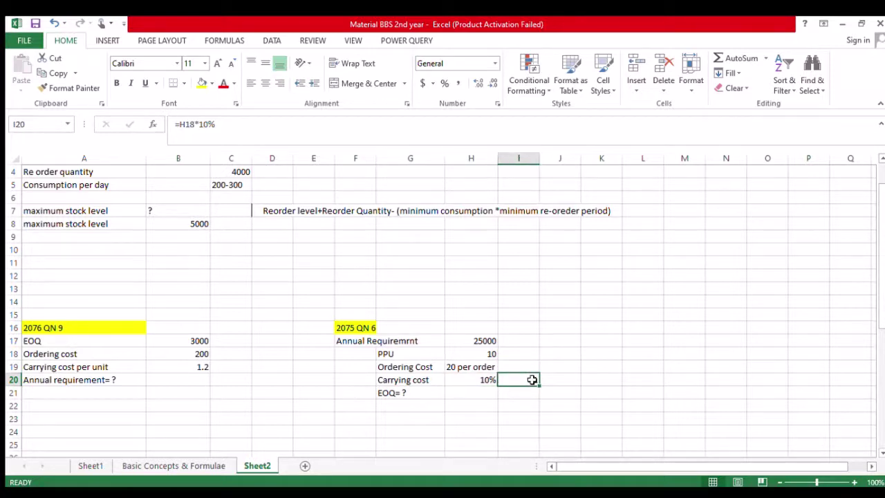
click(396, 393)
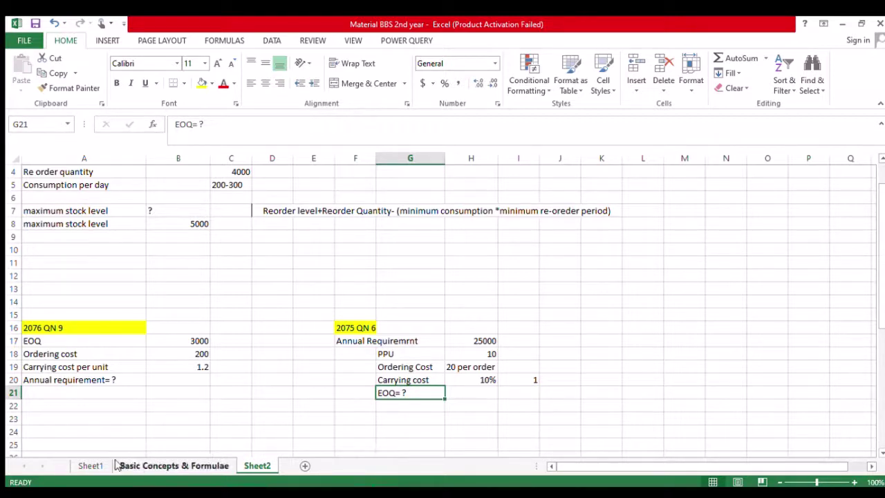
Copy the Economic Order Quantity formula text from M8 of Basic Concepts & Formulae and paste it into K17 of Sheet2.
click(159, 470)
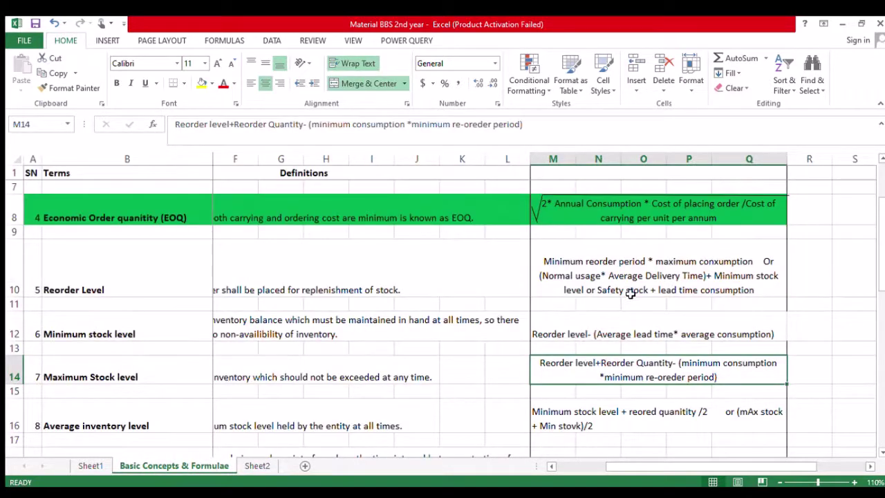
click(617, 211)
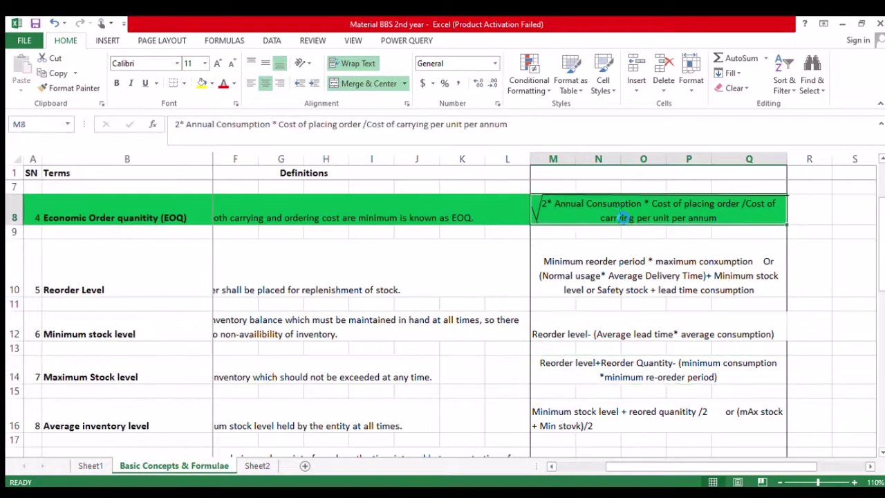
key(ctrl+c)
click(258, 466)
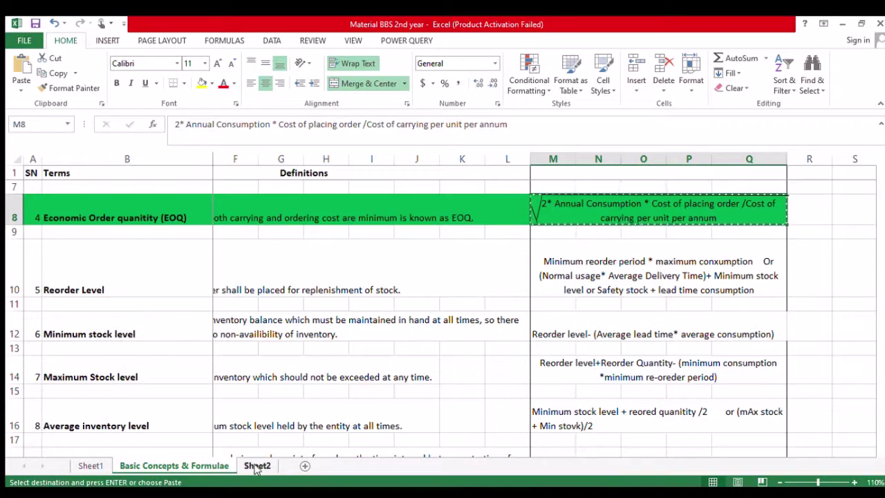
click(608, 342)
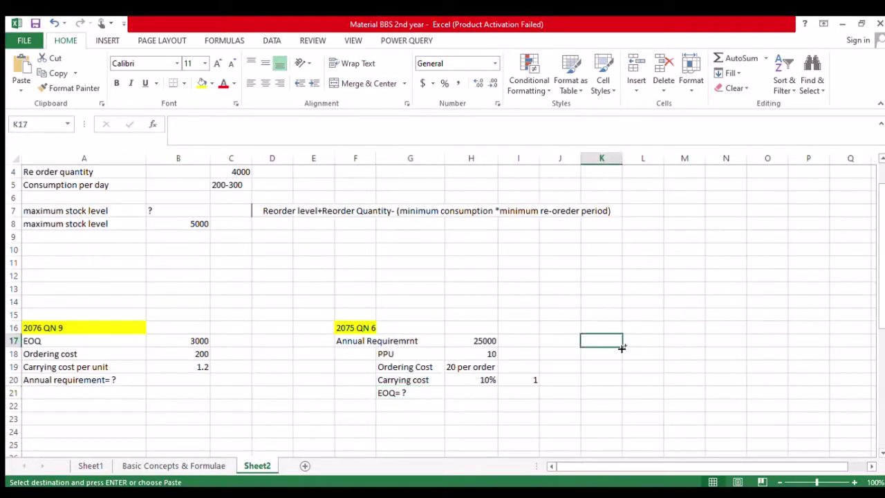
key(ctrl+v)
Unmerge the pasted EOQ formula cell, and merge and center K17:O19 so the whole formula text fits.
key(shift+Down)
key(shift+Down)
key(shift+Down)
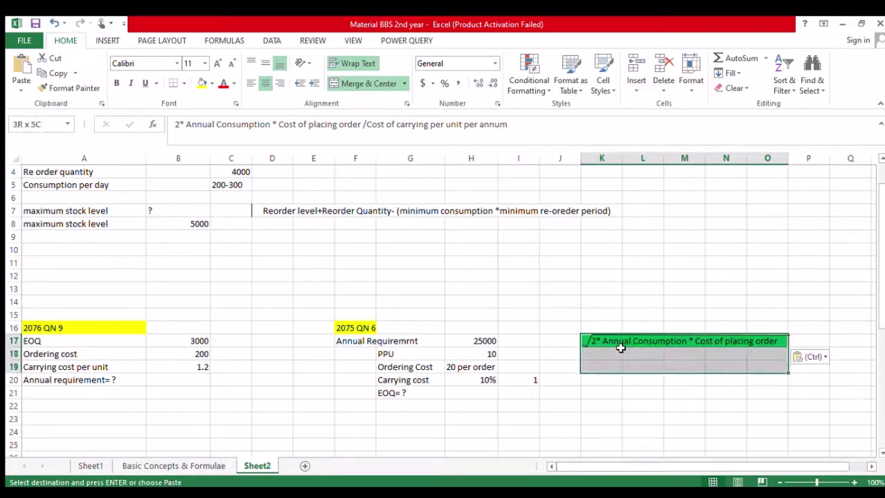
key(shift+Up)
key(alt+h)
key(m)
key(u)
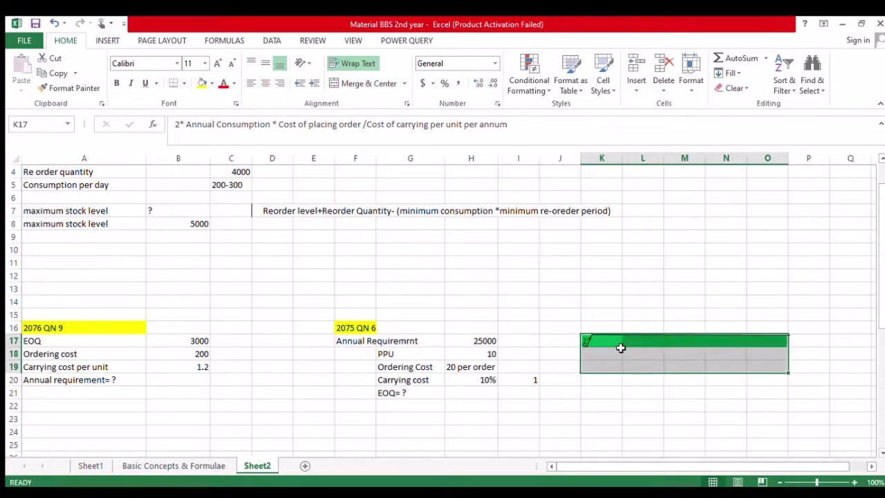
key(alt+h)
key(m)
key(c)
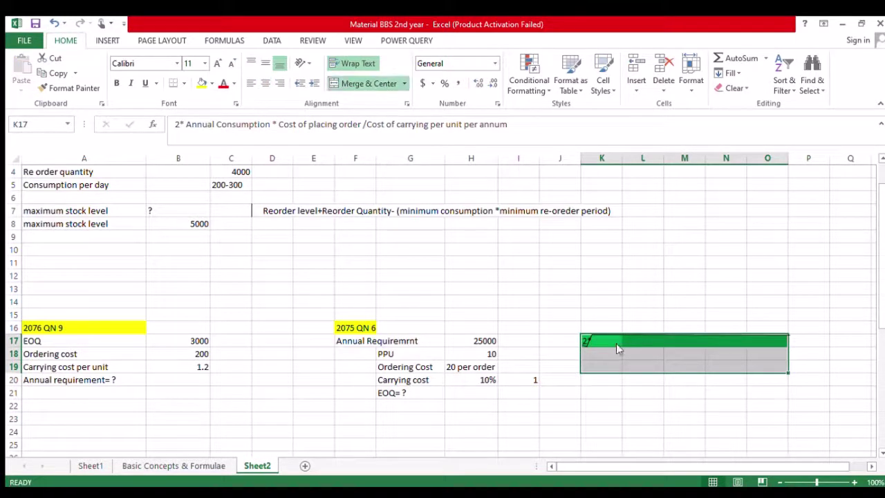
click(786, 276)
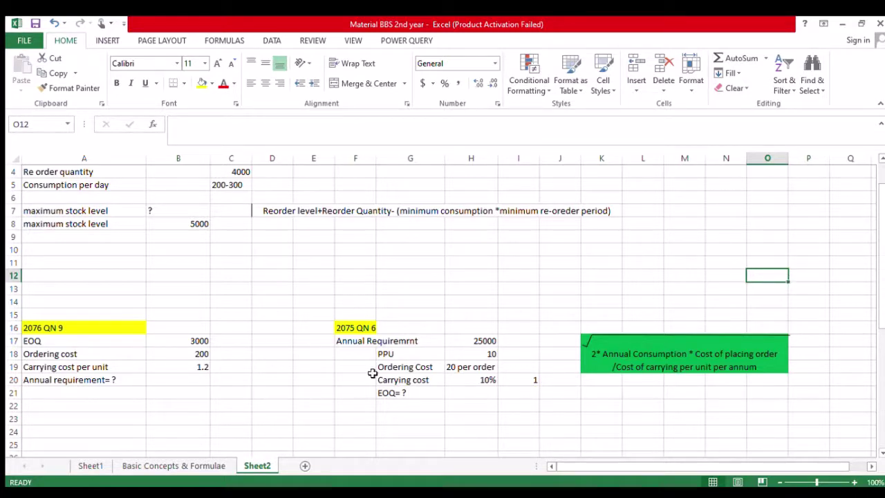
Calculate the value under the EOQ square root in cell G23 with the formula =(2*25000*20/1).
click(396, 420)
text(=()
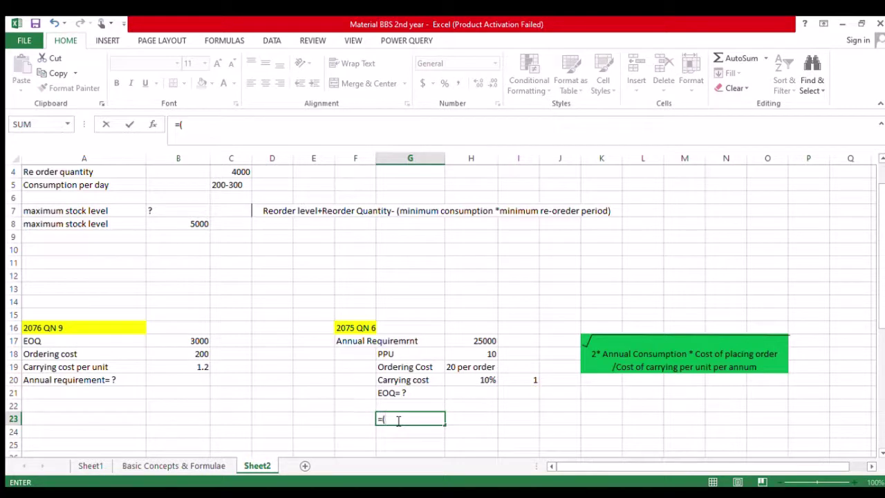
text(2*25000)
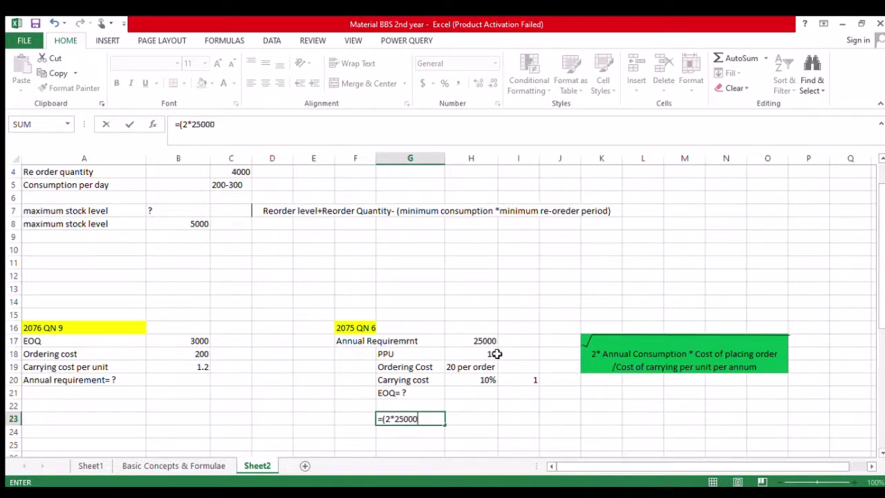
text(*20/)
text(1))
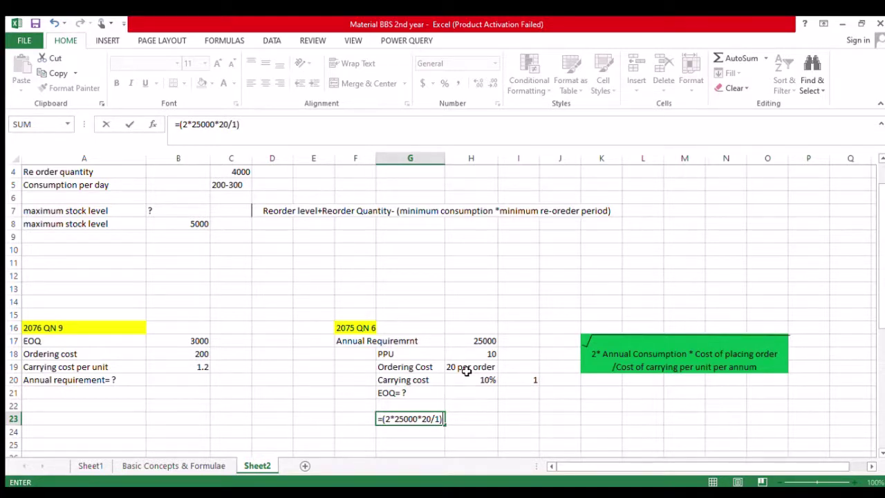
key(Return)
key(Return)
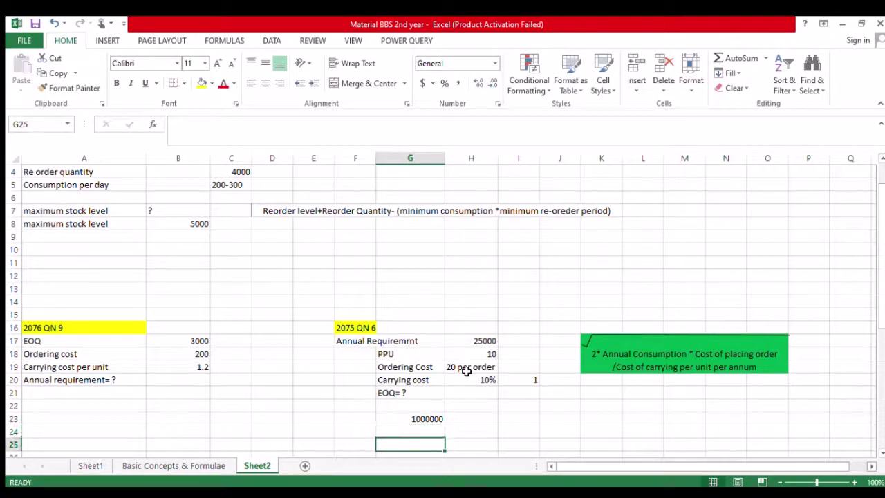
Format the value in cell G23 with the comma number style, showing two decimal places.
key(Up)
key(Up)
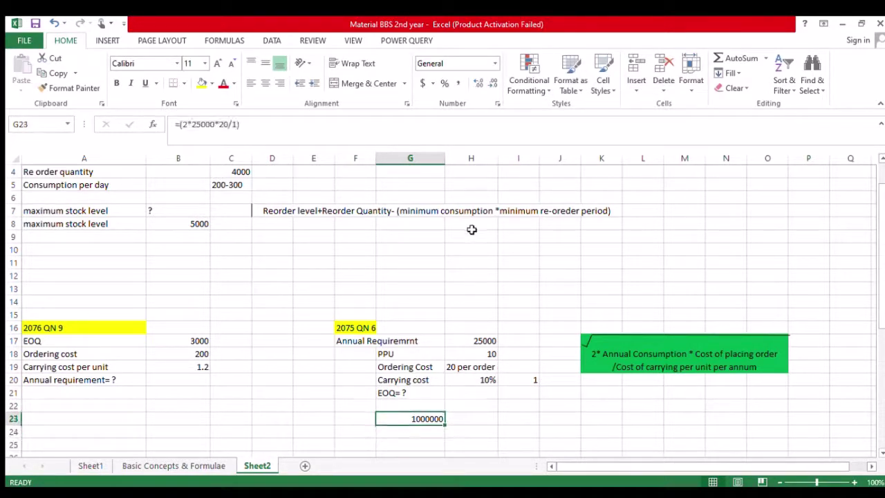
click(477, 83)
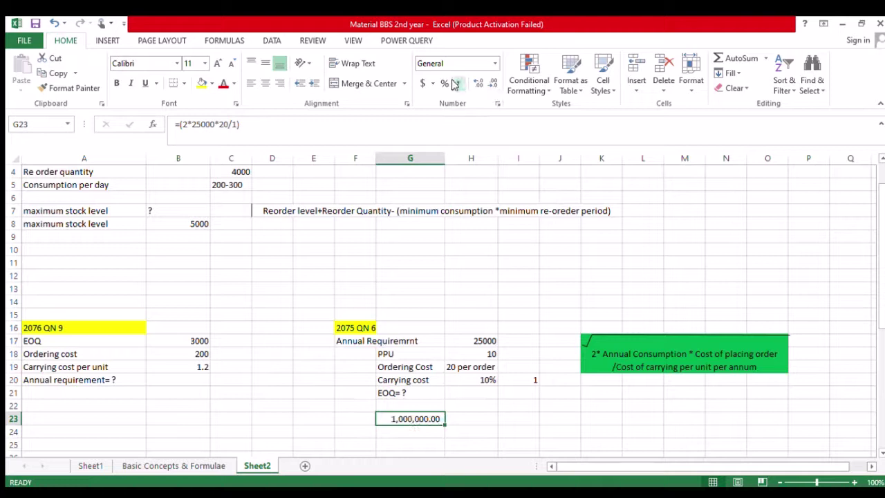
Calculate the EOQ in cell G24 as the square root of G23 with the formula =POWER(G23,1/2).
click(403, 437)
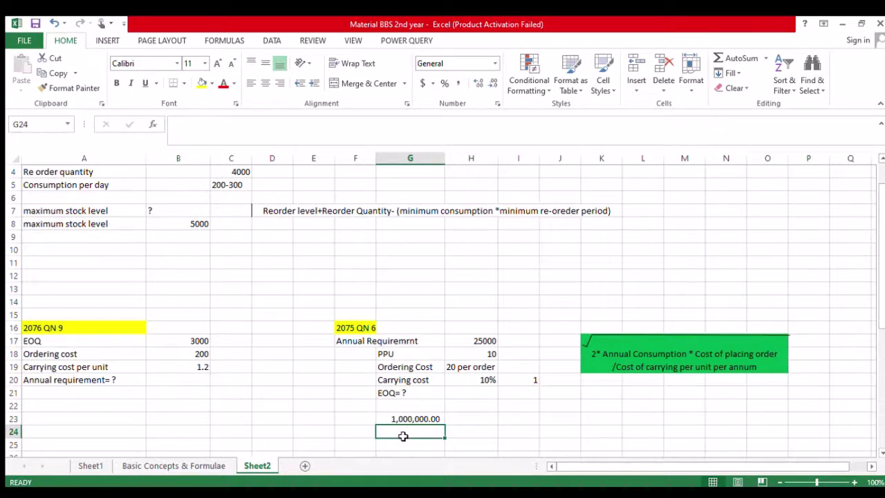
text(=power)
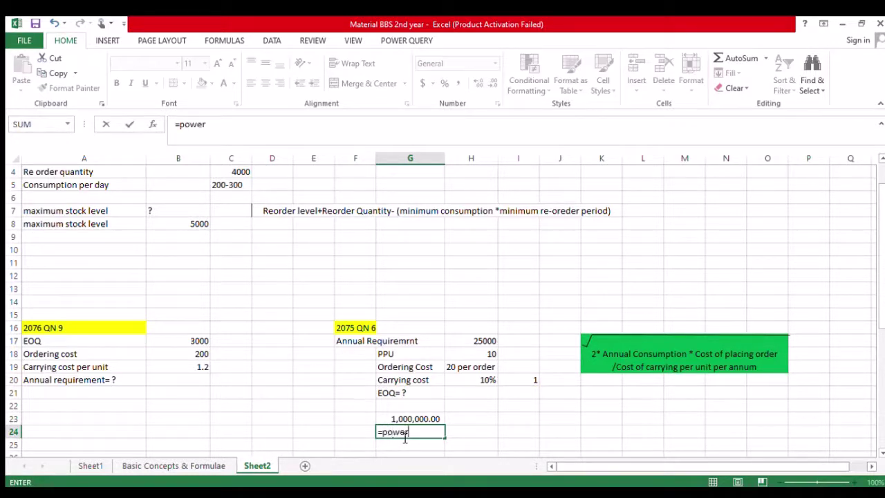
text(()
click(411, 420)
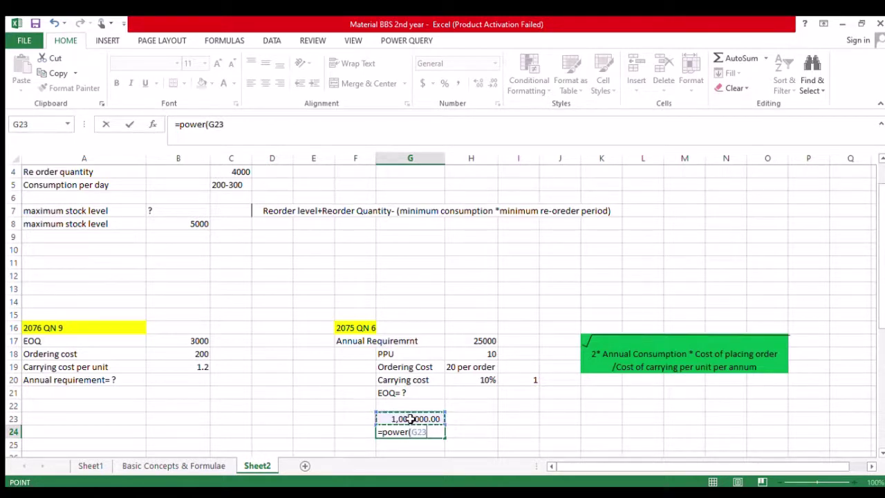
text(,1/2)
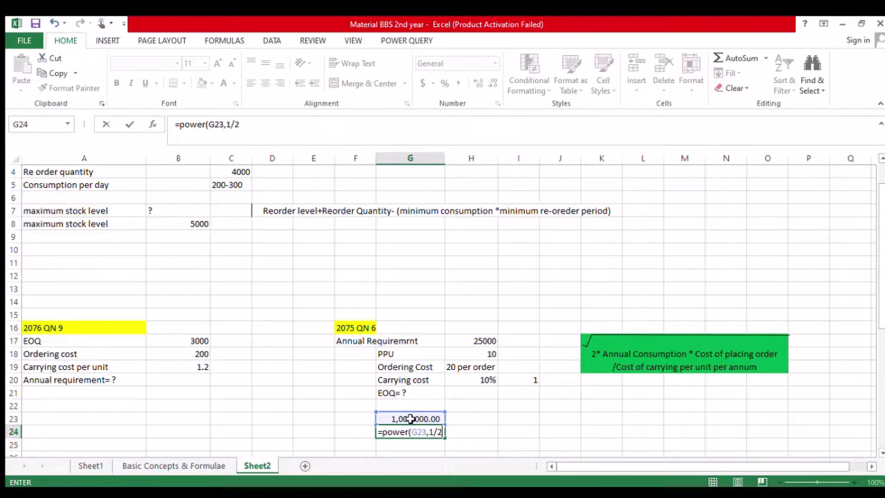
text())
key(Return)
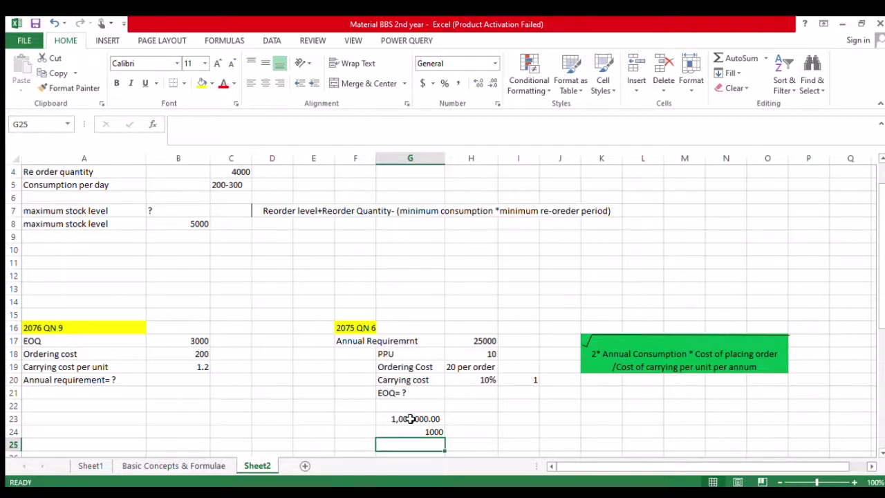
Label the result by entering EOQ in cell F24, and fill F24:G24 with yellow.
key(Up)
key(Left)
key(Up)
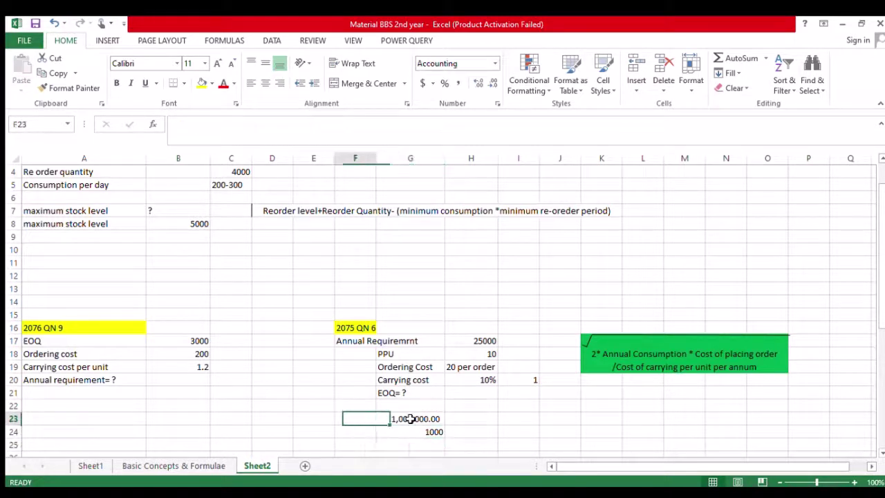
key(Down)
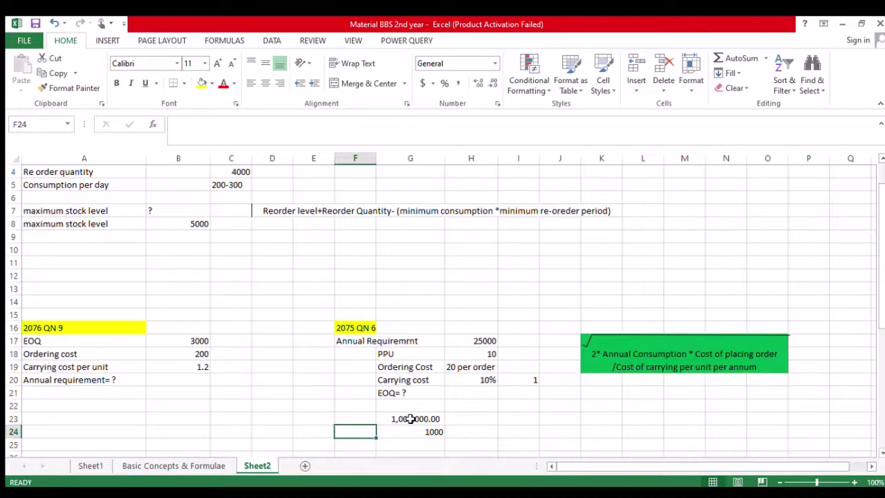
text(EOQ)
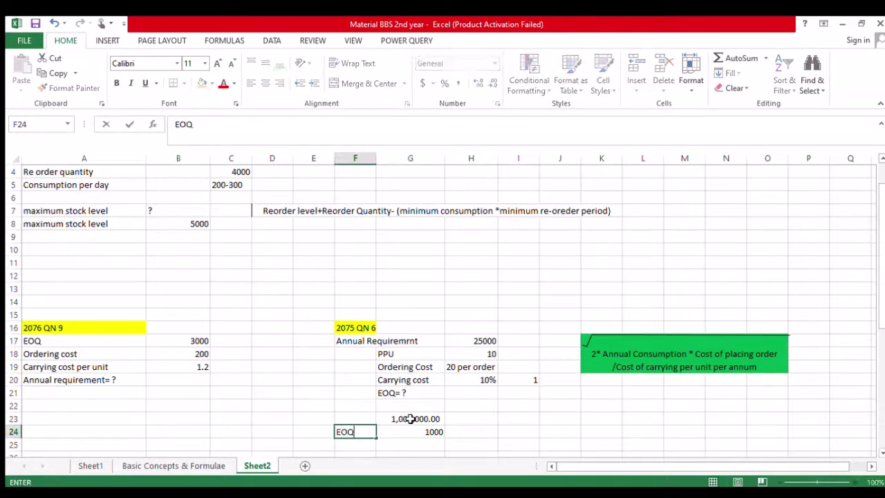
key(Return)
key(Up)
key(Right)
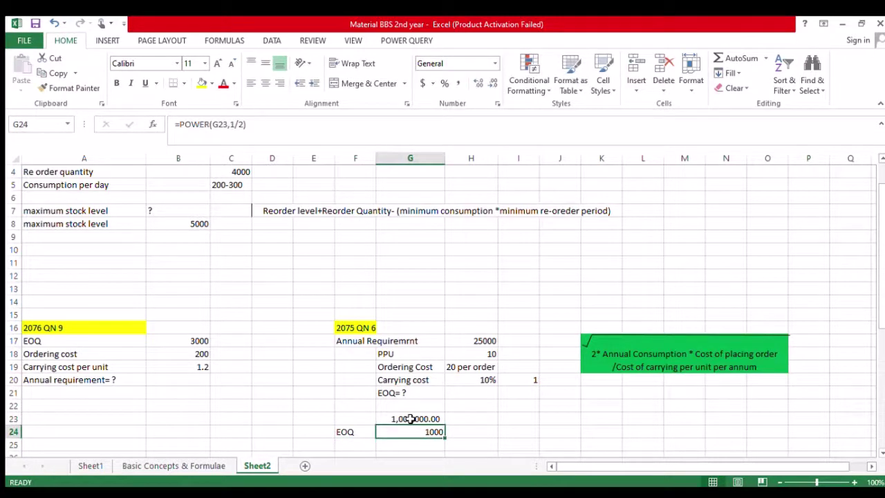
key(shift+Left)
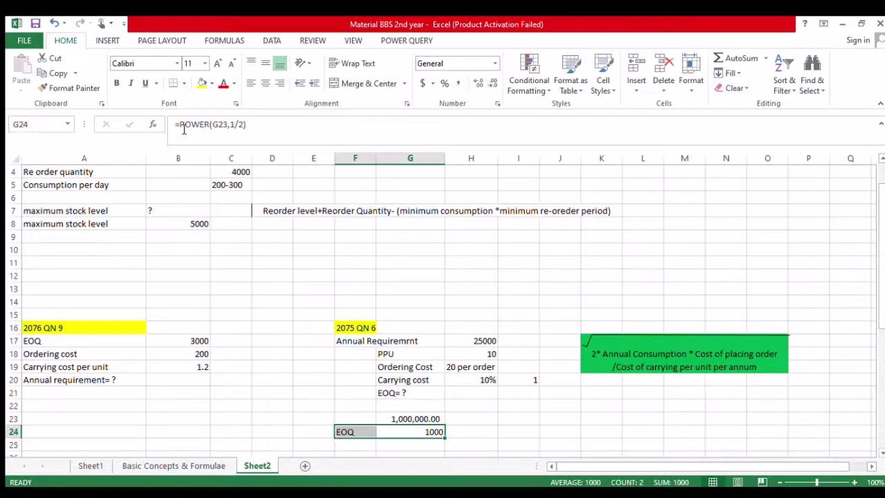
click(201, 83)
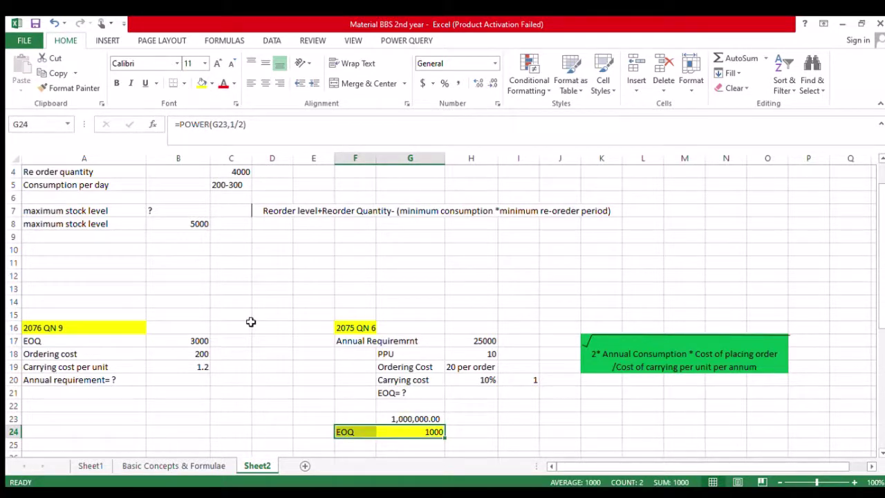
Examine the given EOQ, ordering cost and carrying cost of the 2076 QN 9 question alongside the EOQ formula in K17.
key(Left)
key(Left)
key(Left)
key(Left)
key(Left)
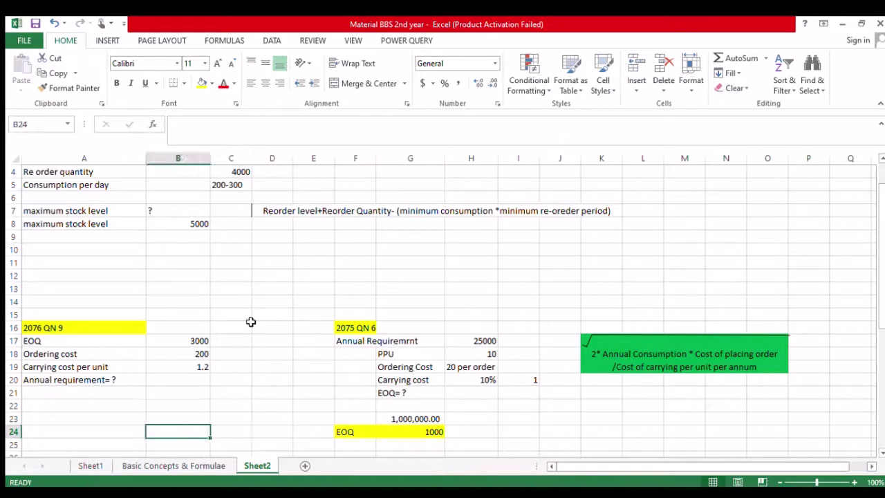
key(Left)
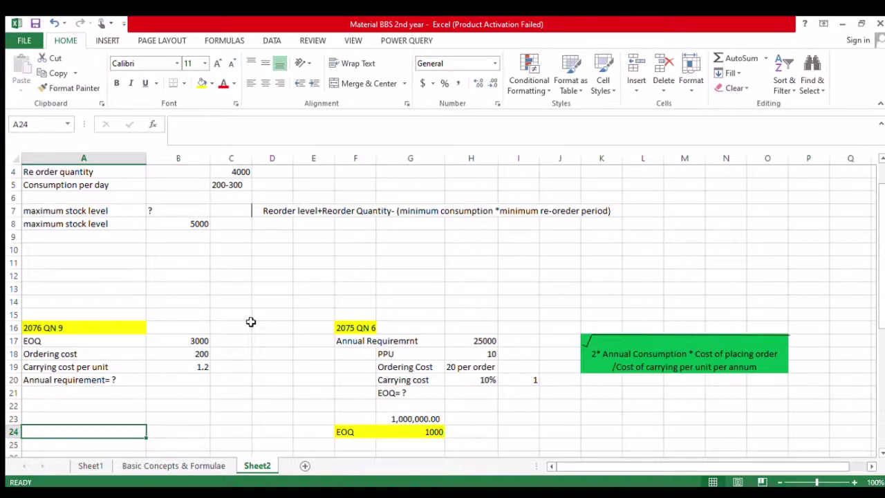
click(367, 428)
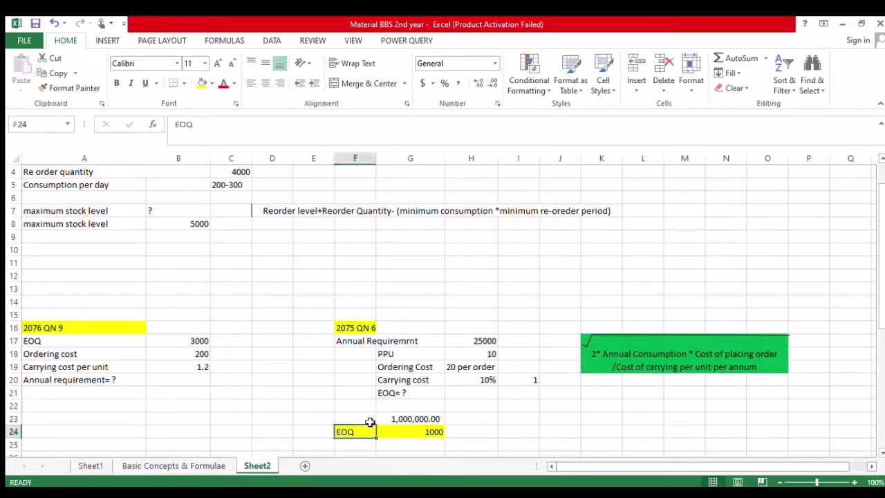
click(448, 339)
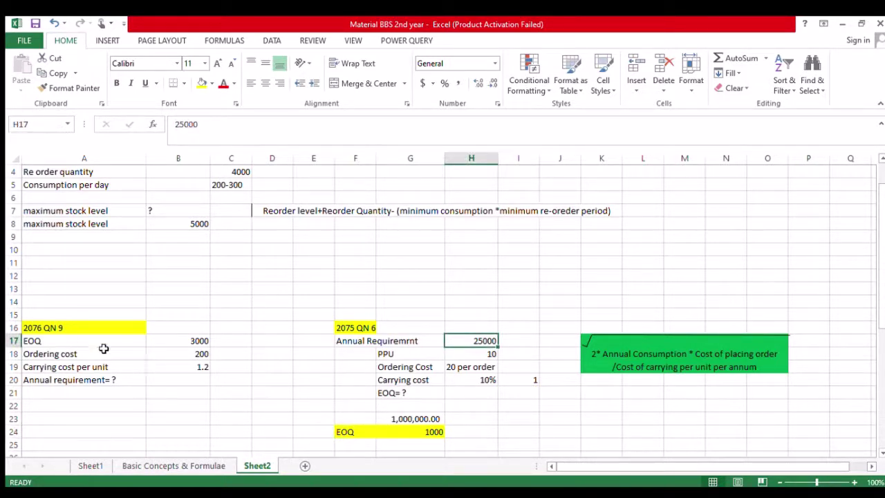
drag(63, 328, 148, 419)
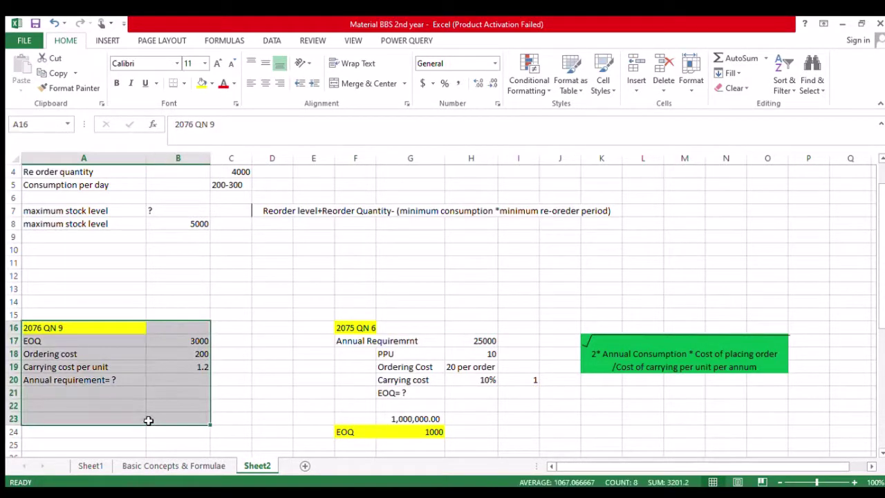
click(89, 390)
click(54, 347)
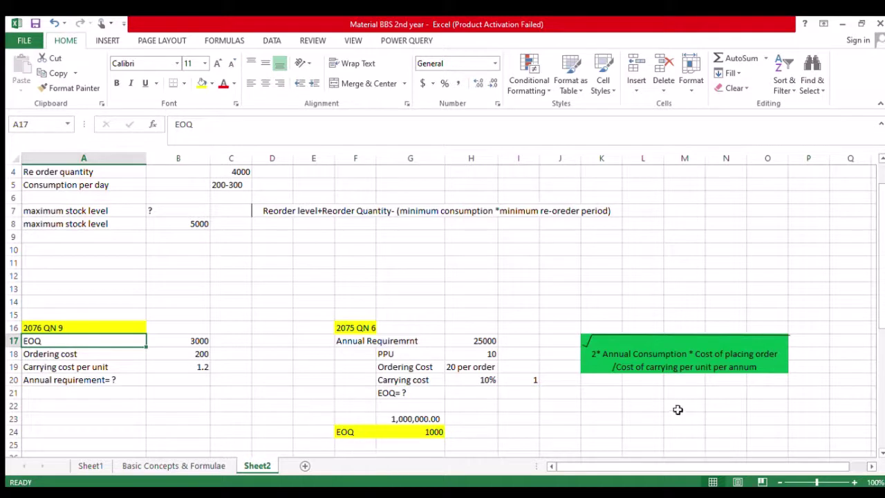
click(673, 361)
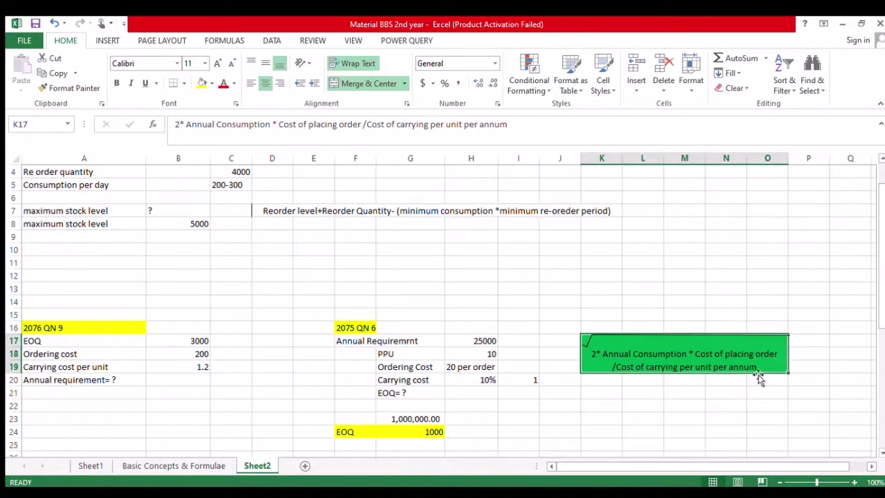
Enter =EOQ as plain text in cell P18 beside the green formula, using a leading apostrophe.
click(869, 467)
click(599, 358)
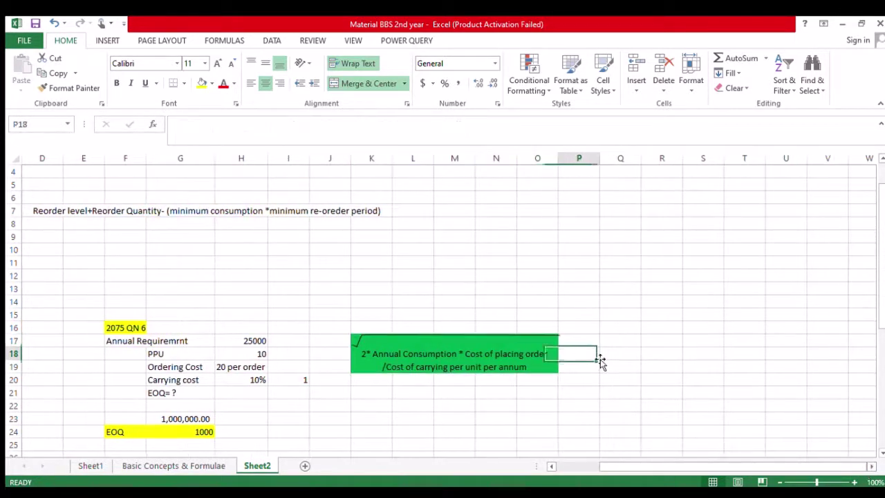
text(=)
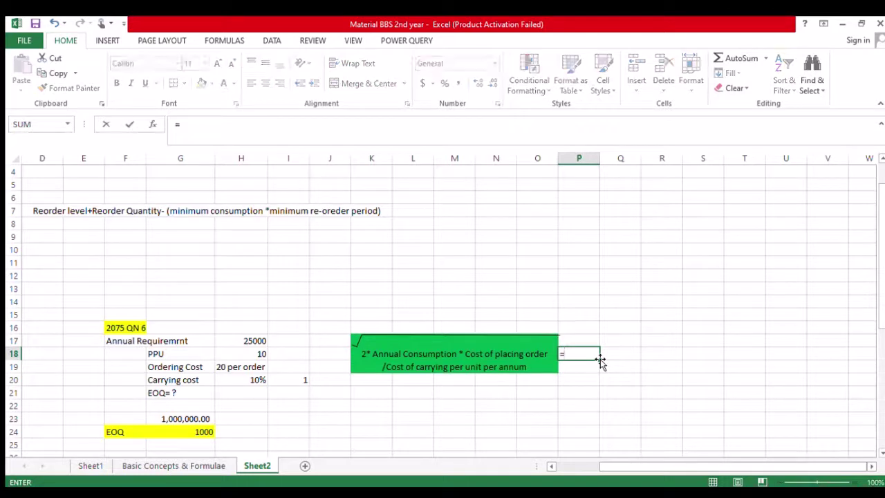
text(EOQ)
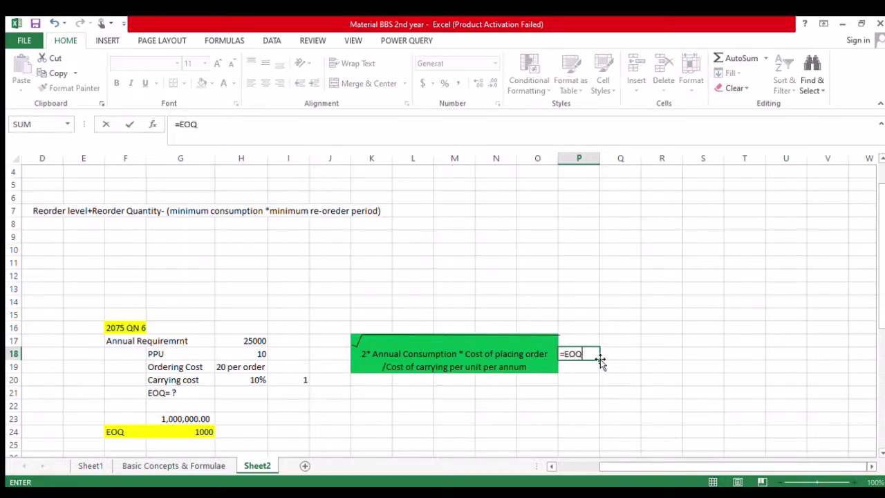
key(Return)
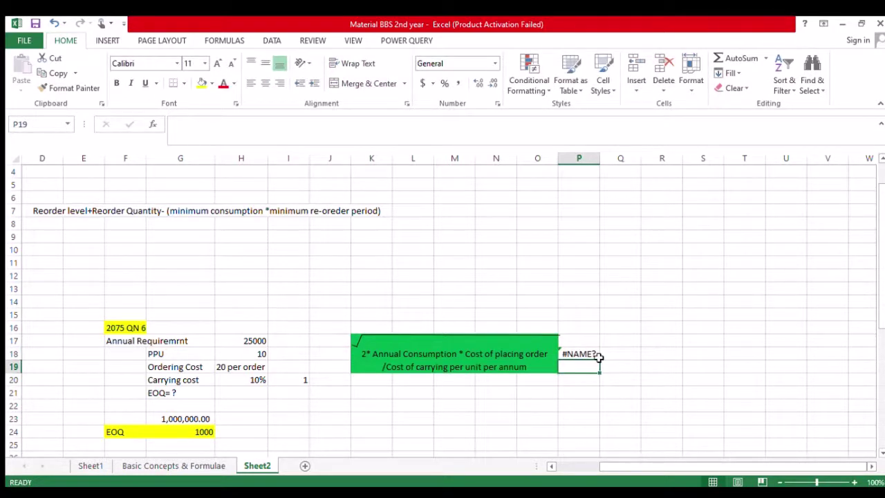
click(596, 355)
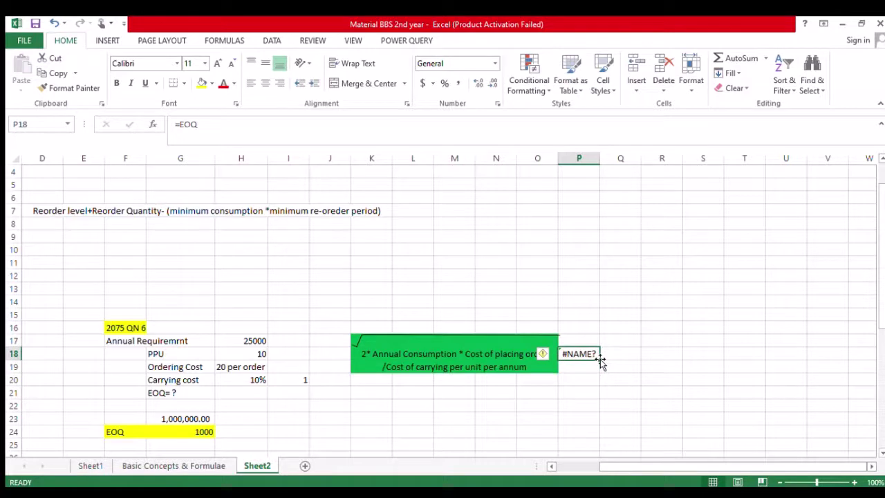
click(174, 126)
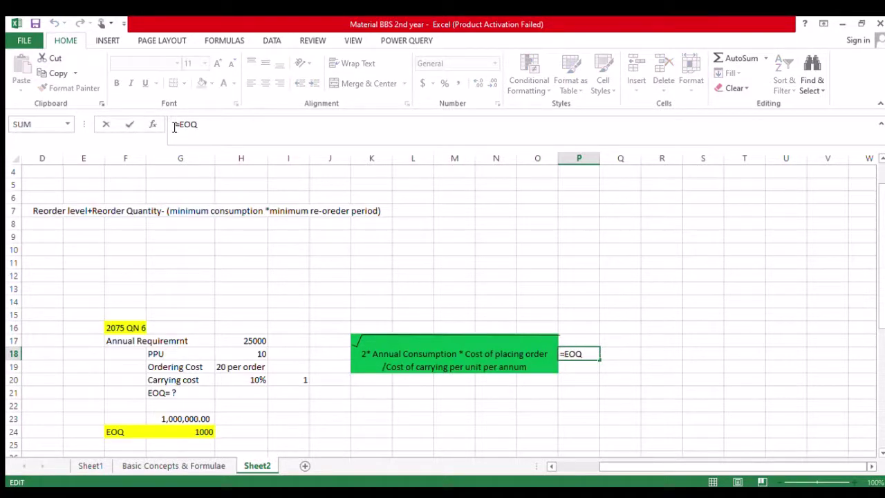
text(')
key(Return)
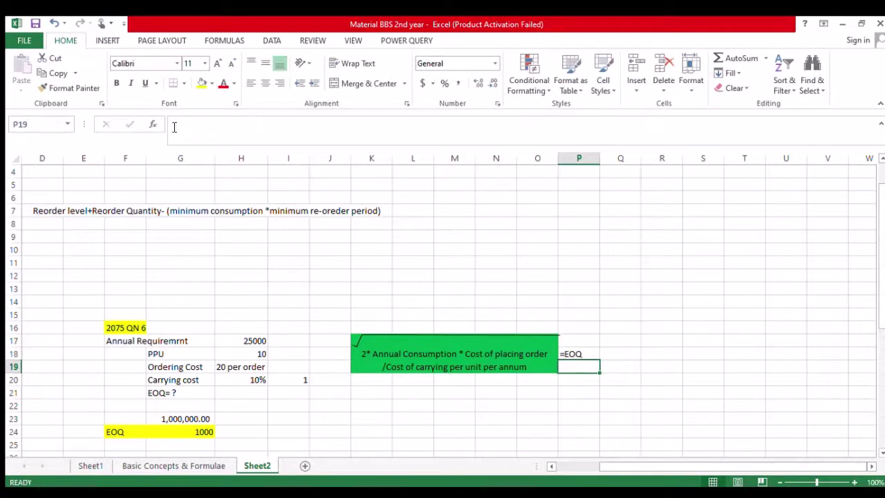
key(Up)
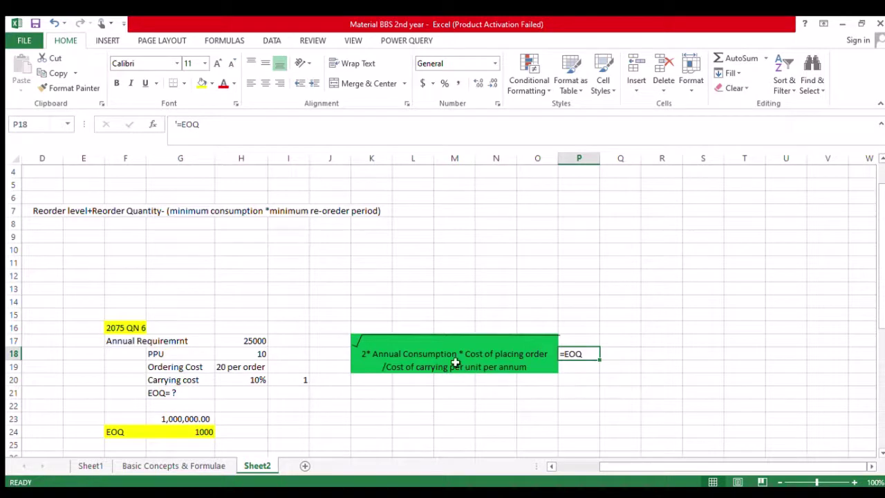
Enter the working note "Squaring Both sides" in cell K21 below the formula.
click(387, 394)
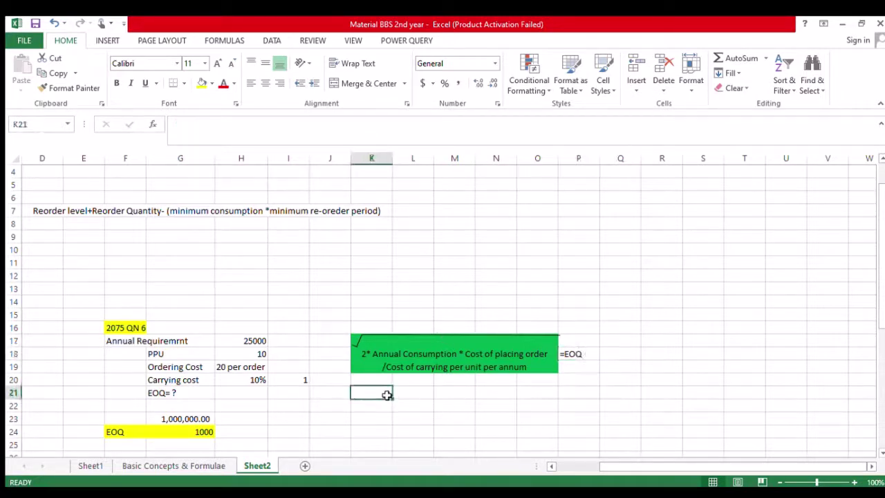
text(Squaring)
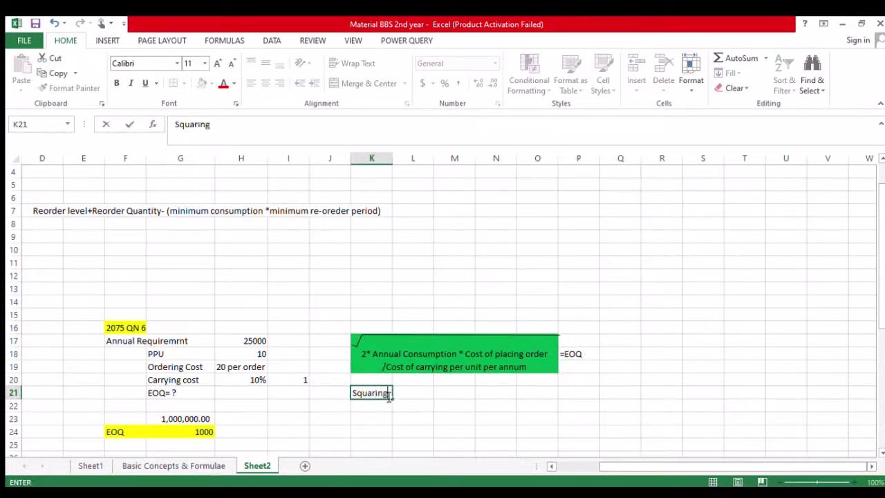
text( Both side)
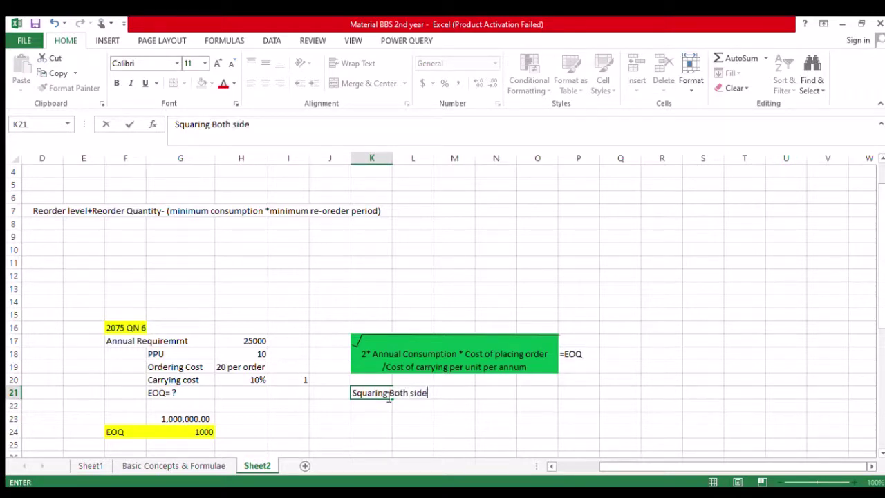
text(s)
key(Return)
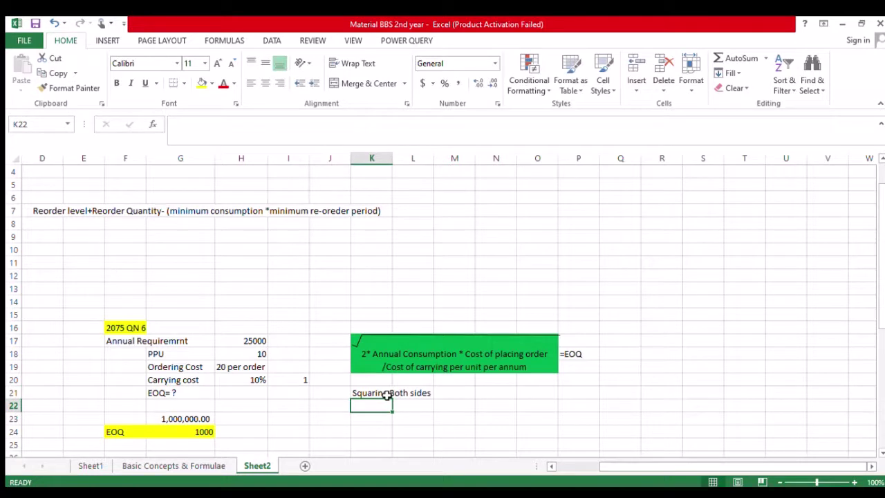
Enter EOQ*EOQ in cell K22 beneath the squaring note as the first side of the squared equation.
text(EOQ)
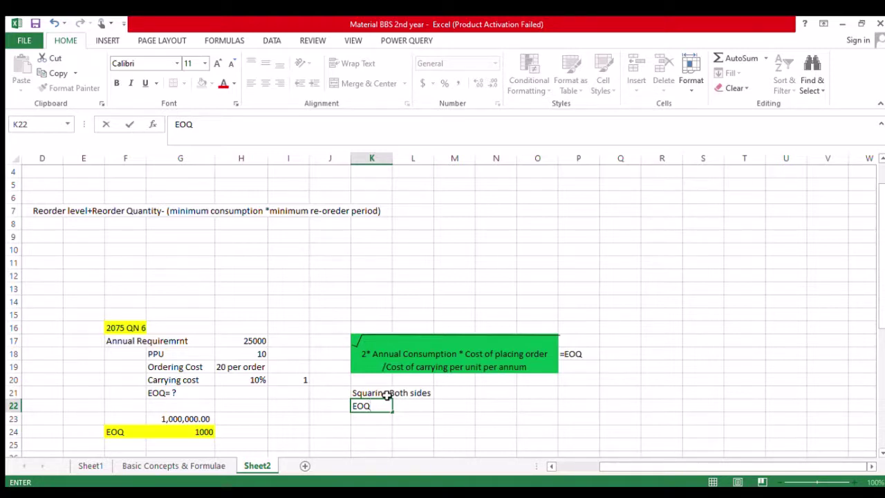
text(,)
key(BackSpace)
key(BackSpace)
key(BackSpace)
key(BackSpace)
text(=)
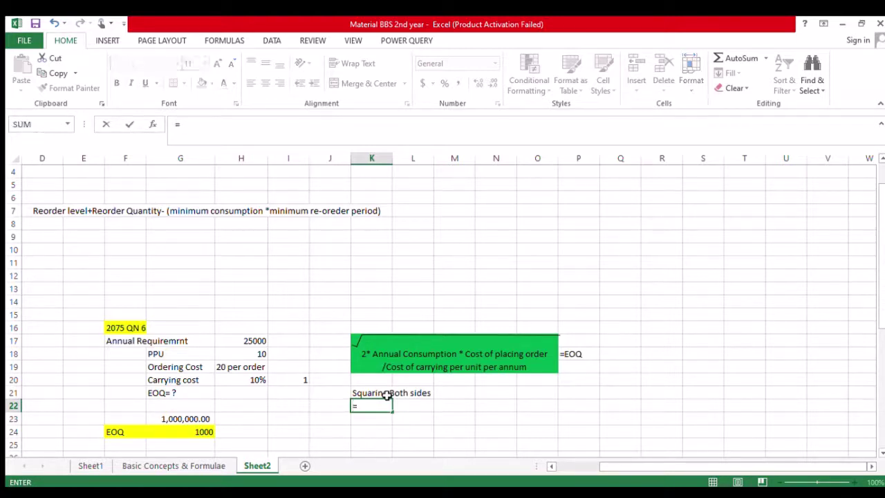
key(BackSpace)
text(EOQ)
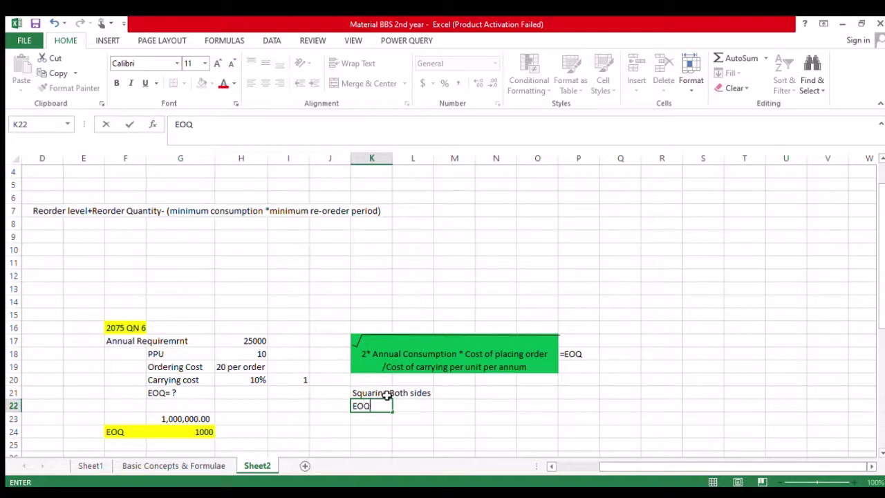
text(*EOQ)
key(ctrl+Return)
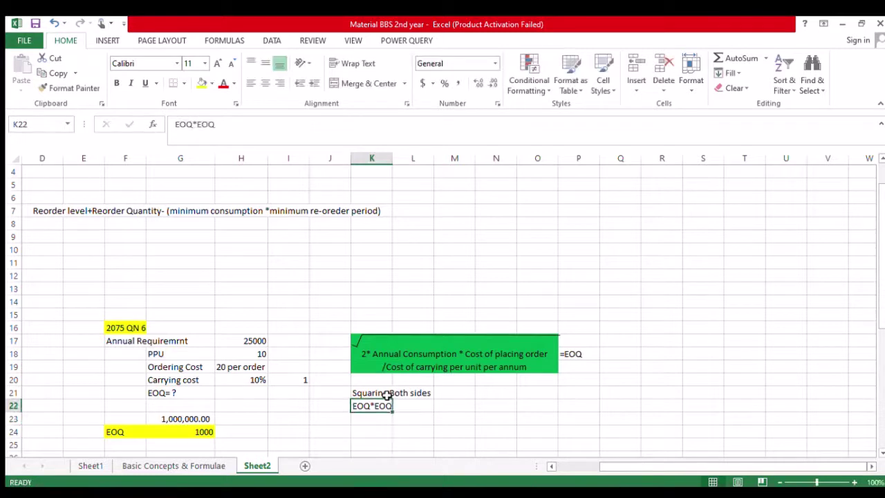
Enter =2*AC*O/C as plain text in cell L22 for the other side of the squared equation.
key(Right)
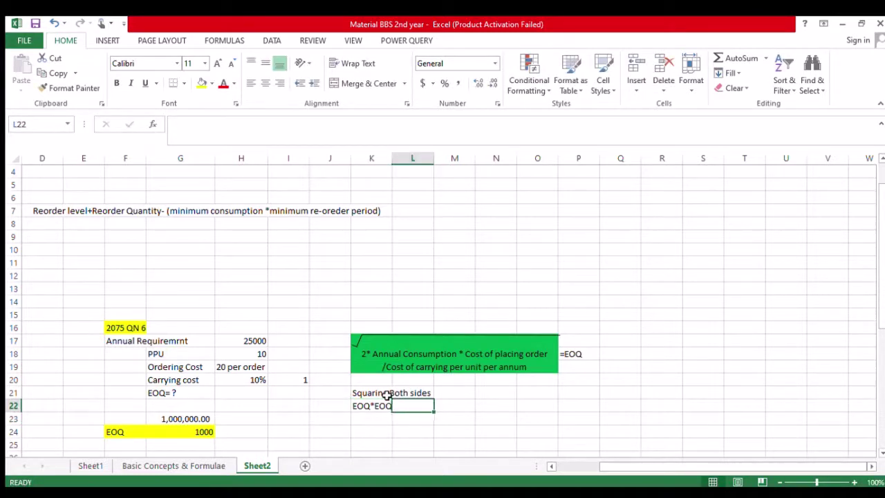
text(=)
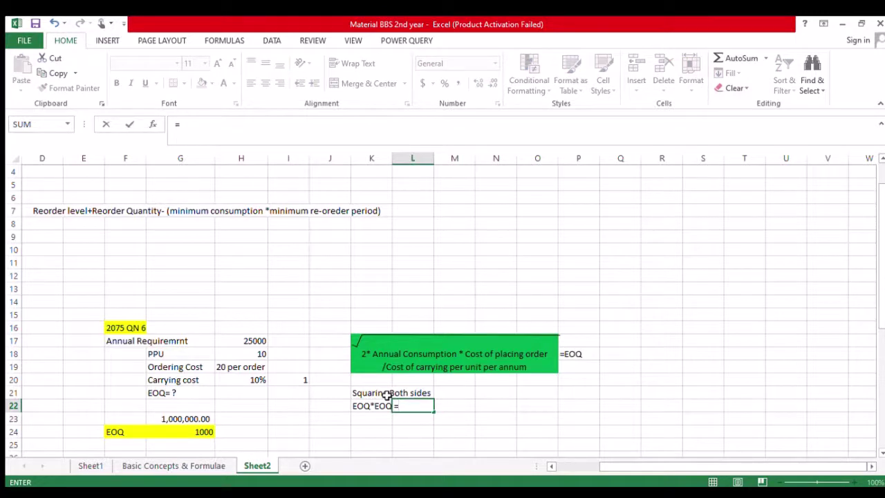
text(2*AC8)
key(BackSpace)
text(*O/)
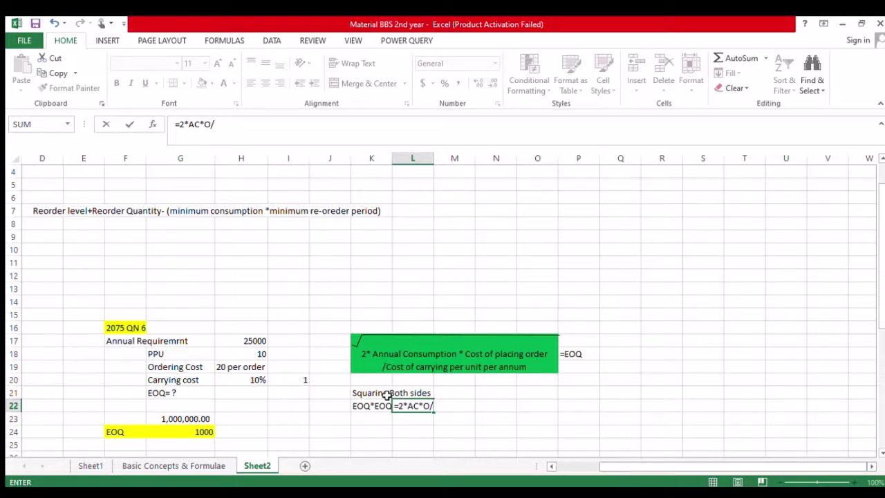
text(c)
key(BackSpace)
text(C)
click(400, 405)
key(Return)
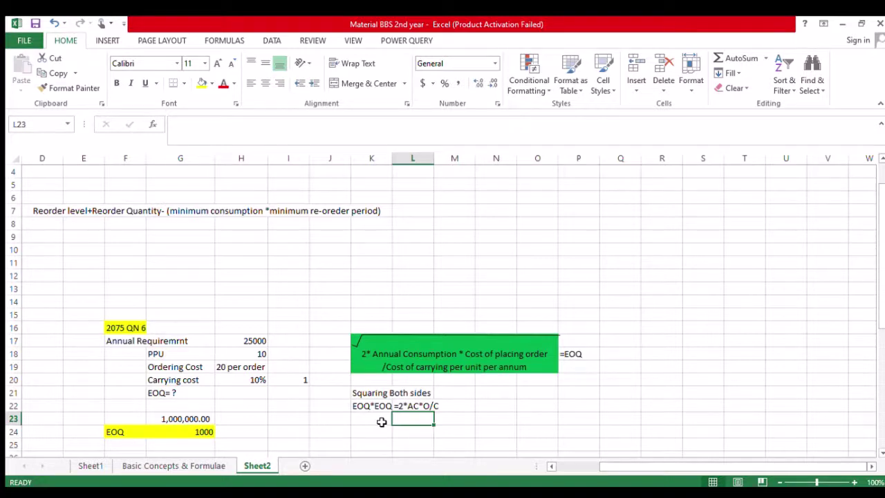
Enter the rearranged equation EOQ*EOQ*C/2*O=AC as text in cell K23.
click(379, 419)
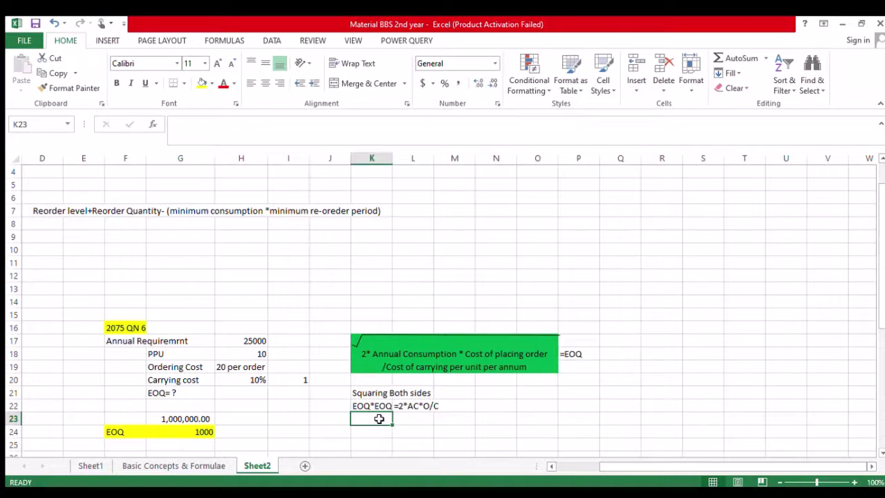
text(=)
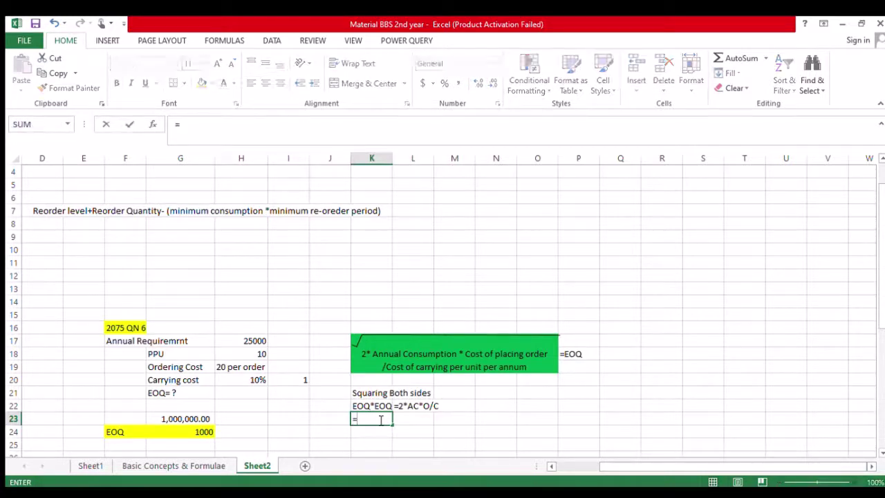
key(BackSpace)
text(EOQ*EOQ)
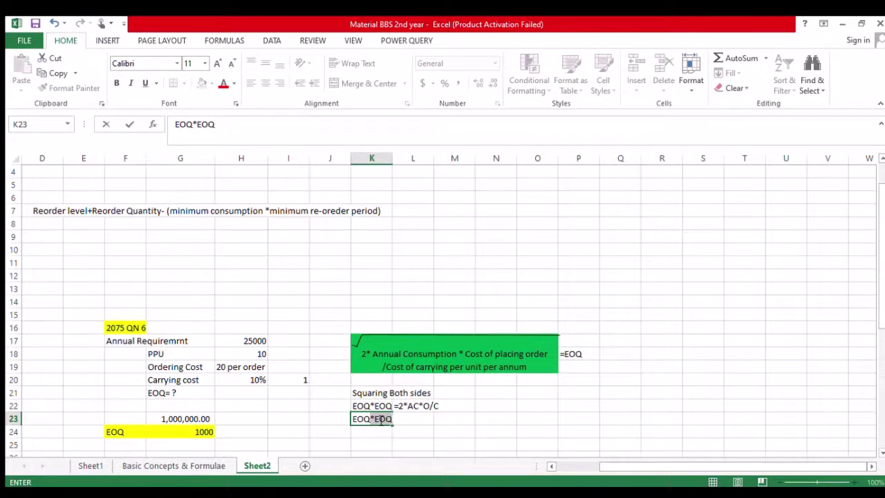
key(ctrl+Return)
key(Right)
click(379, 419)
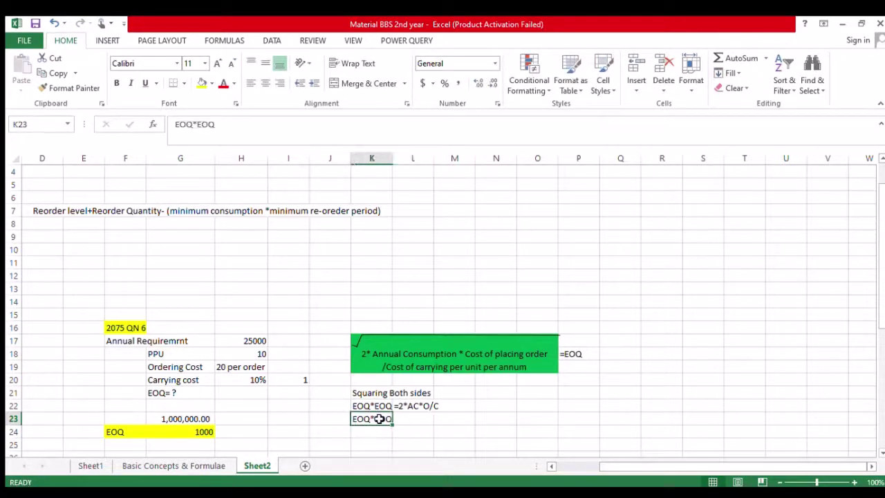
click(226, 134)
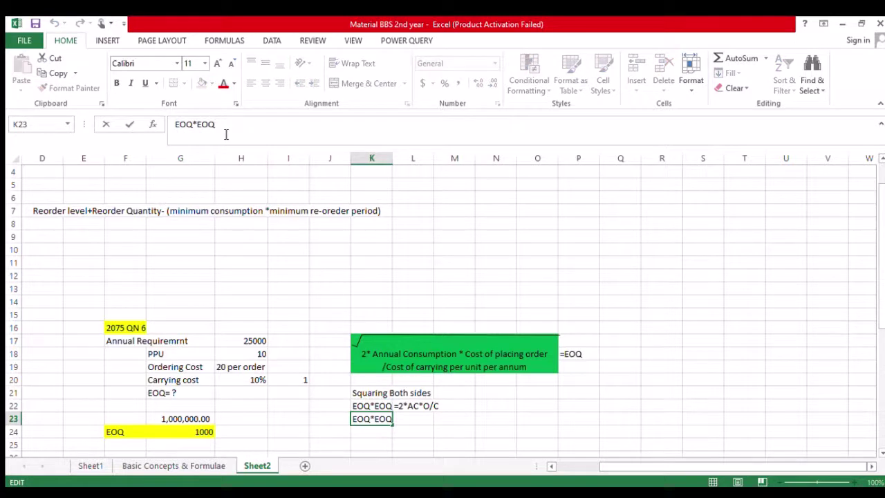
text(*C/2O)
click(385, 423)
text(*O=AC)
key(Return)
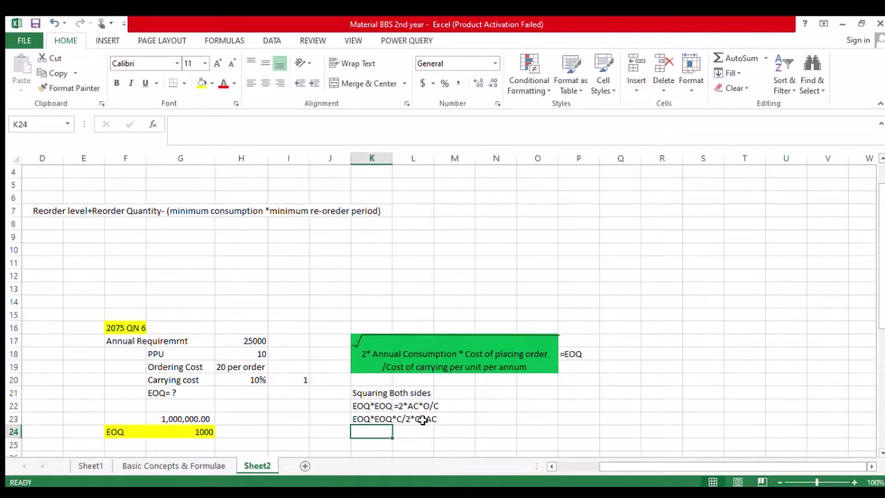
Copy the rearranged equation from K23 into cell A23 below the 2076 QN 9 question.
key(Up)
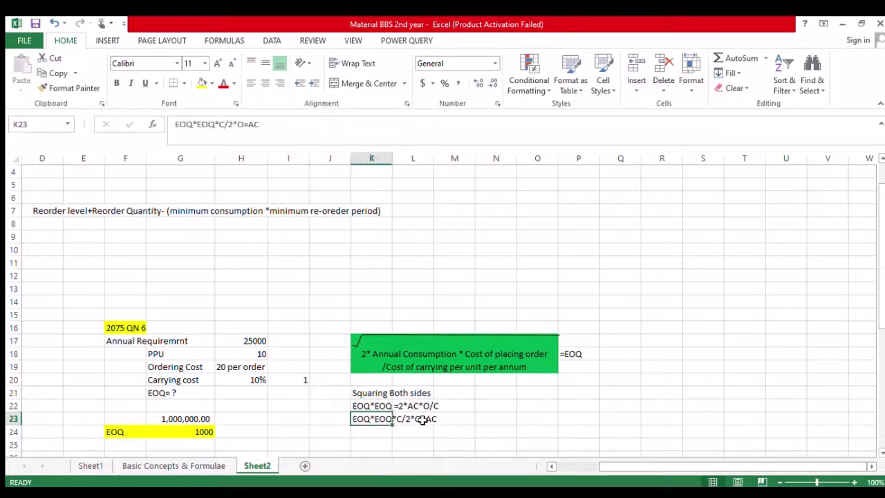
key(ctrl+c)
key(Left)
key(Left)
key(Left)
key(Left)
key(Left)
key(Left)
key(Left)
key(Left)
key(Left)
key(Left)
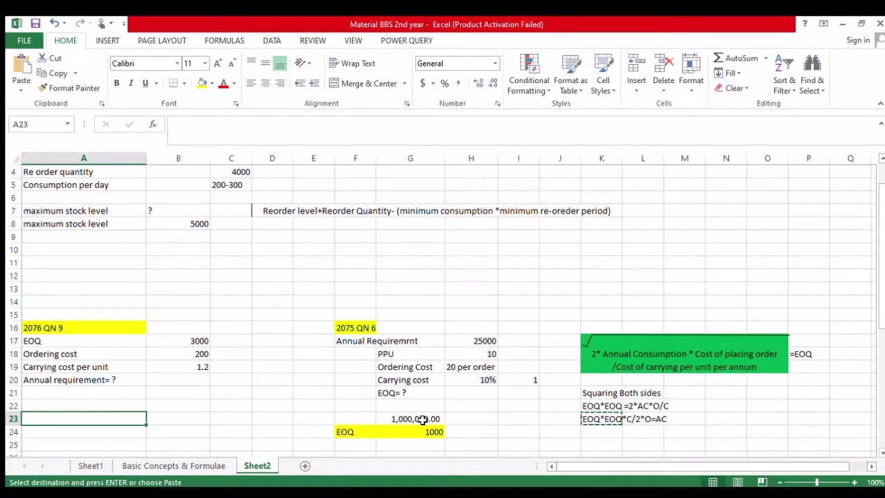
key(Return)
key(Return)
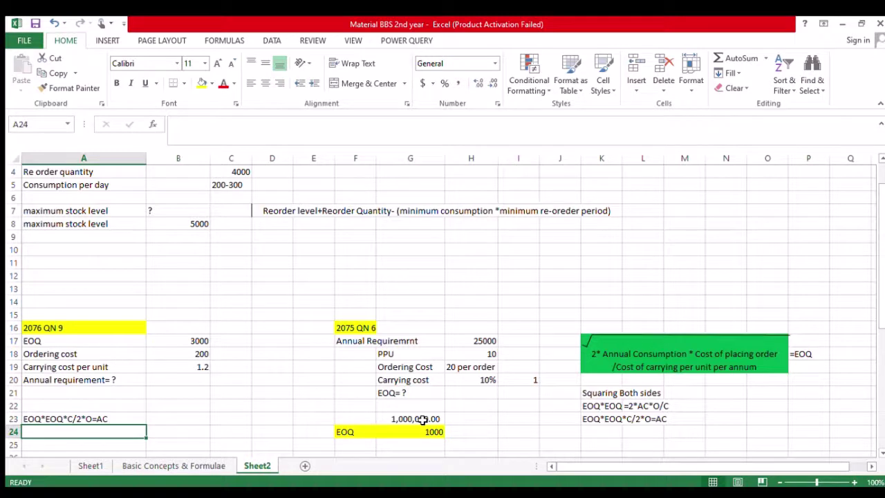
Enter the annual requirement calculation =3000*3000*1.2/2*200 in cell A24 under the copied equation.
text(=)
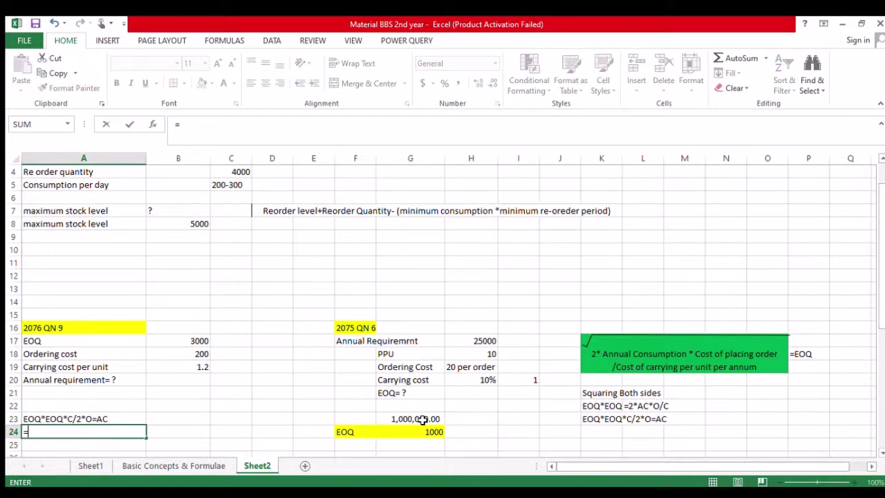
text(3000*3000)
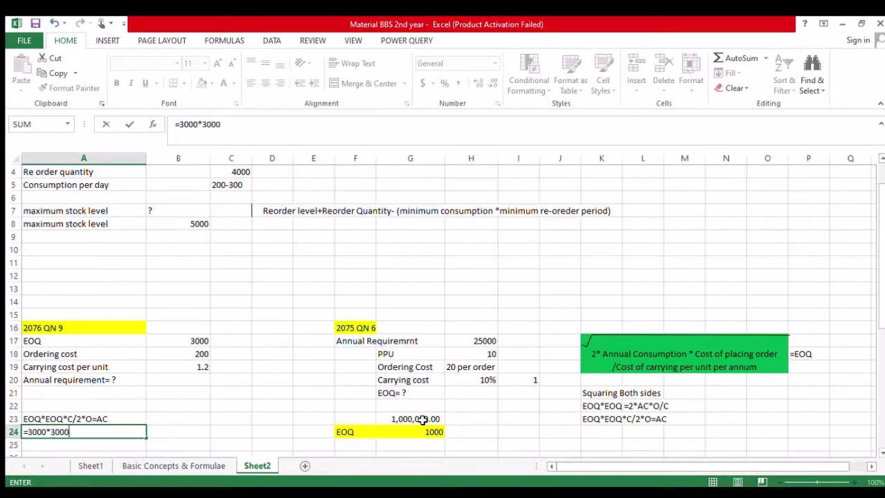
text(*1.2/2/8)
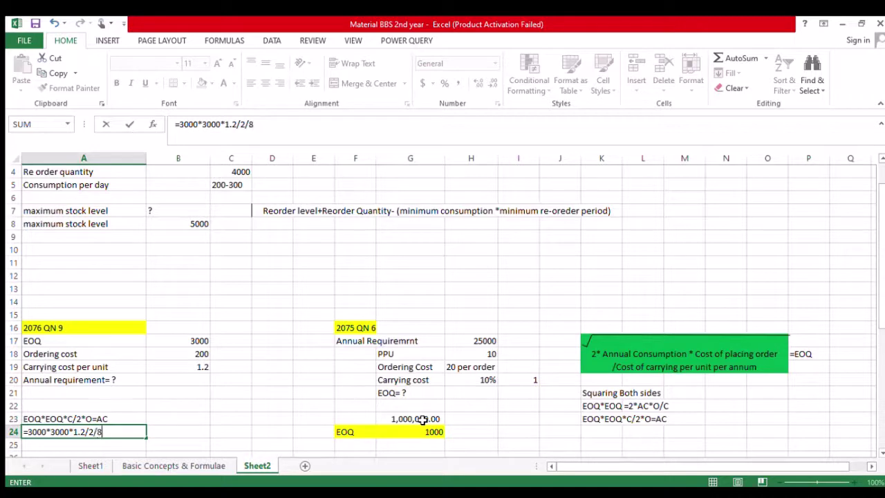
key(BackSpace)
key(BackSpace)
text(*200)
key(Return)
key(Up)
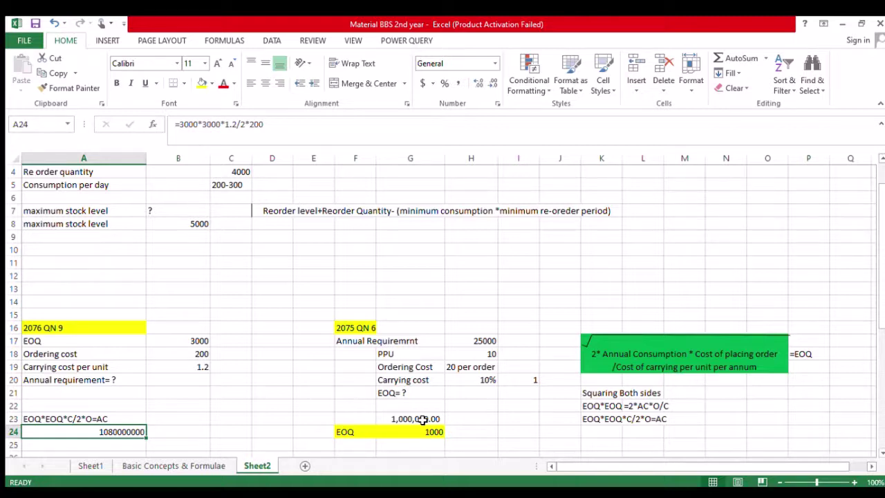
Correct the divisor in cell A24 so the formula reads =3000*3000*1.2/400.
click(268, 125)
key(BackSpace)
key(BackSpace)
key(BackSpace)
key(BackSpace)
key(BackSpace)
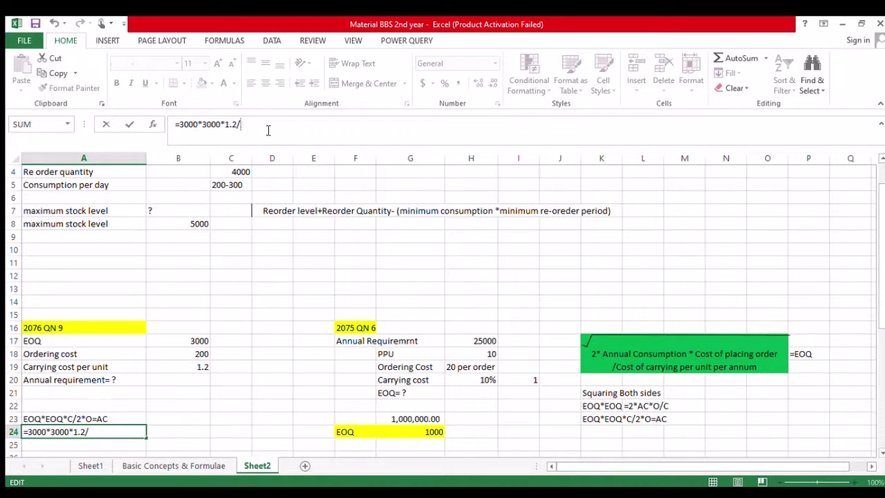
text(400)
key(Return)
key(Up)
Label the result by entering Annual Consumption in cell B24.
key(Right)
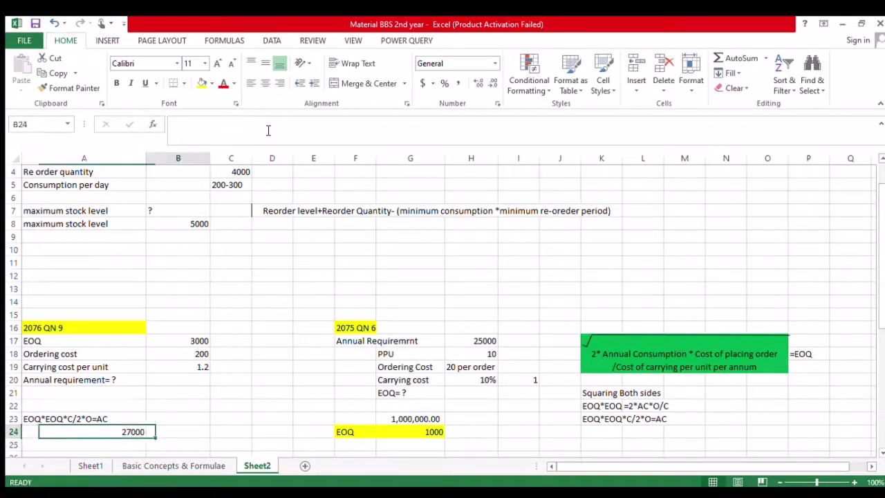
text(Annual)
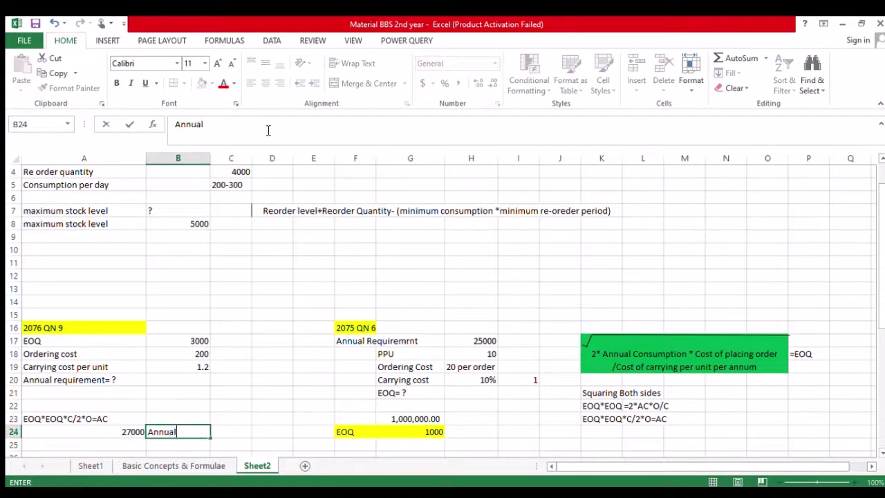
text( COnsumption)
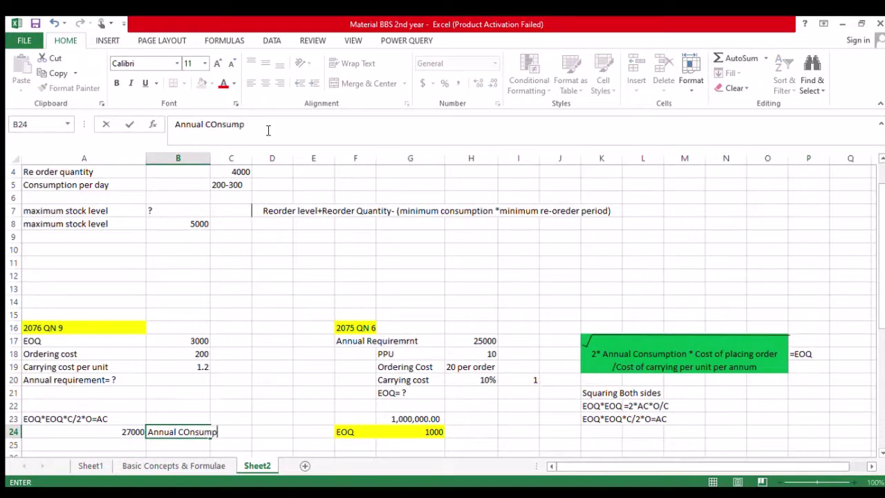
key(Return)
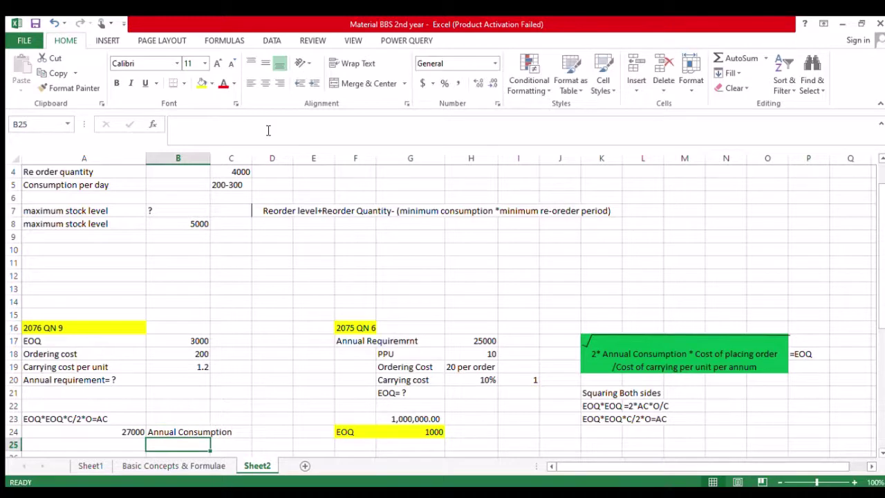
key(Up)
key(Left)
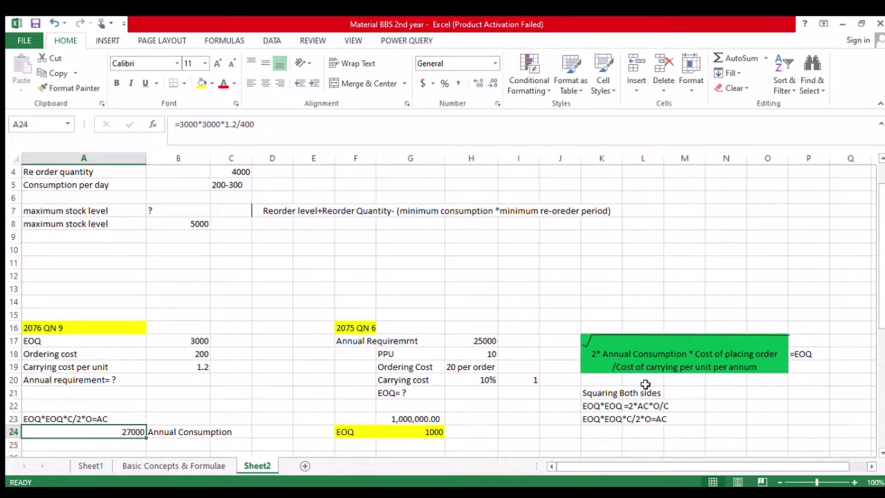
scroll(676, 442, down, 3)
click(675, 434)
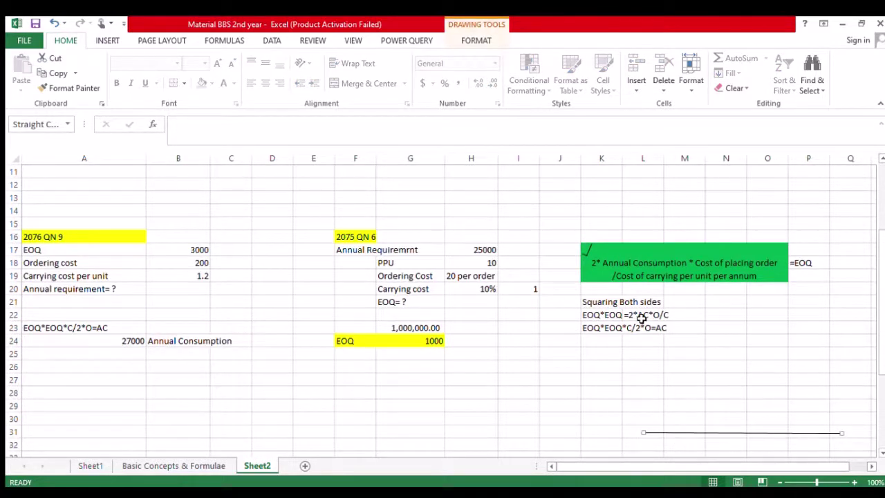
click(681, 385)
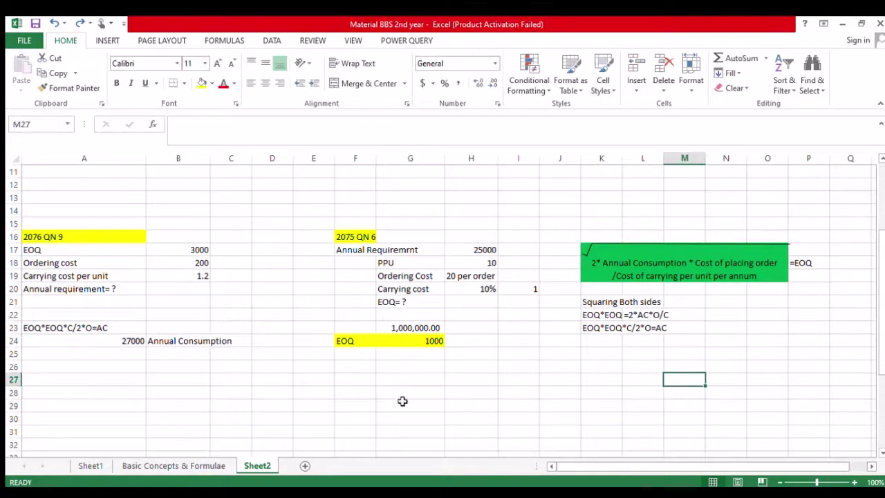
Examine the rearranged equation in K23 alongside the 2076 QN 9 working in A23:B24.
click(632, 331)
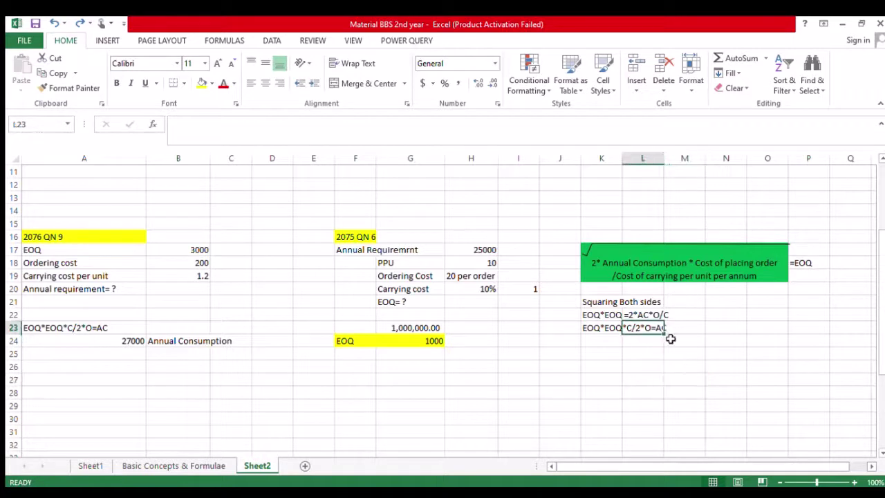
key(shift+Left)
key(shift+Left)
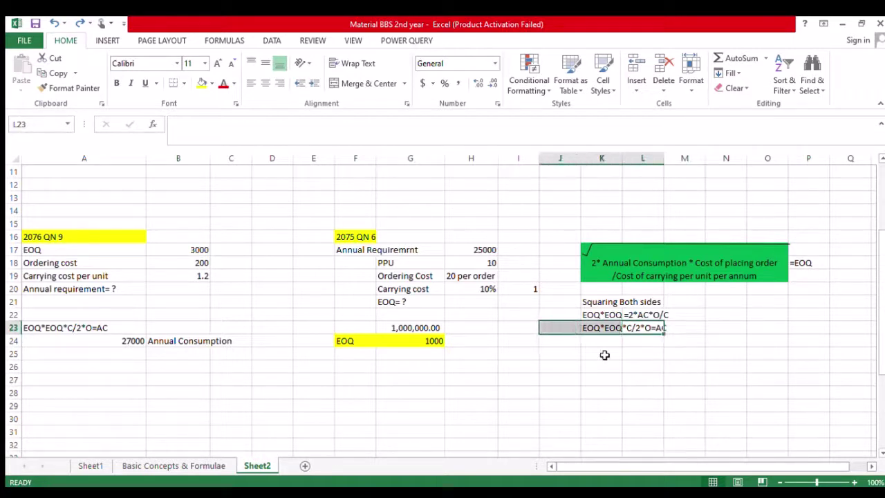
click(183, 327)
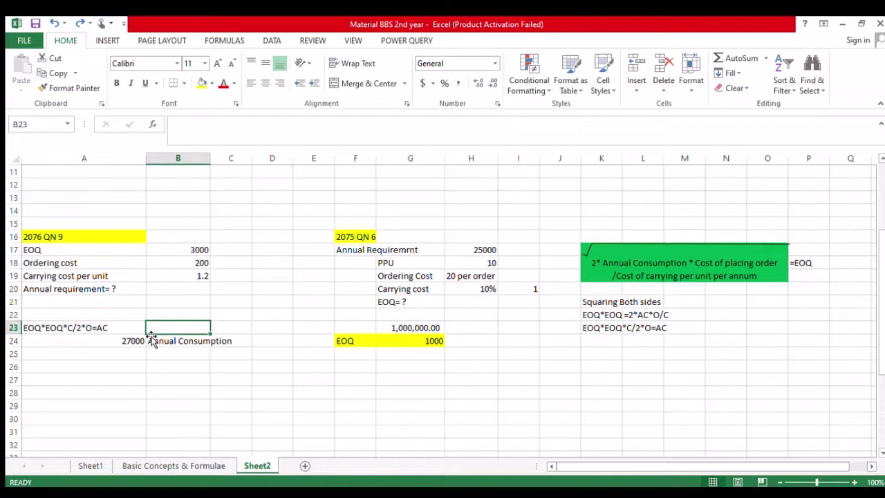
Check the rows below the worked questions, and return to cell A1 of Sheet2 to review the 2076 Qno 6 question.
click(73, 392)
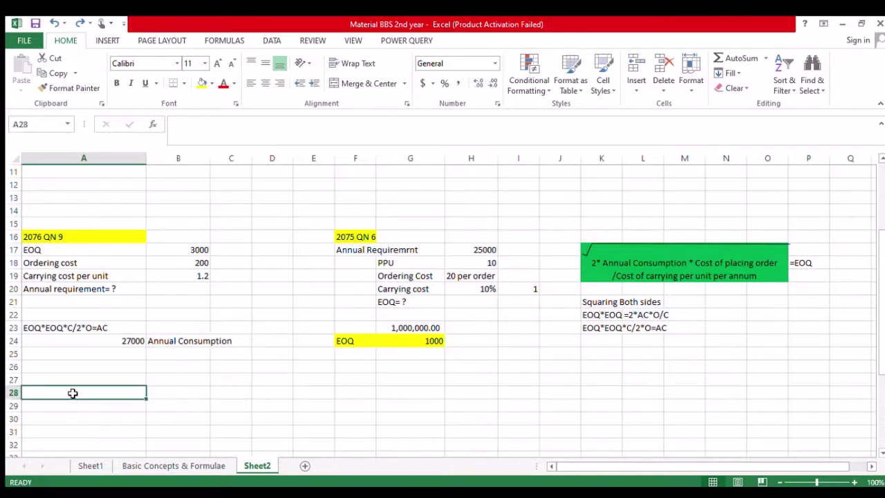
key(Down)
key(Down)
key(Down)
key(Down)
key(Down)
key(Down)
key(Down)
key(Down)
key(Down)
key(Down)
key(Down)
key(Down)
key(Down)
key(Down)
key(Down)
key(Down)
key(Down)
key(Down)
key(Up)
key(Up)
key(Up)
key(Up)
key(Up)
key(Up)
key(Up)
key(Up)
key(Up)
key(Up)
key(Up)
key(Up)
key(Up)
key(Up)
key(Up)
key(Up)
key(Up)
key(Up)
key(Up)
key(Up)
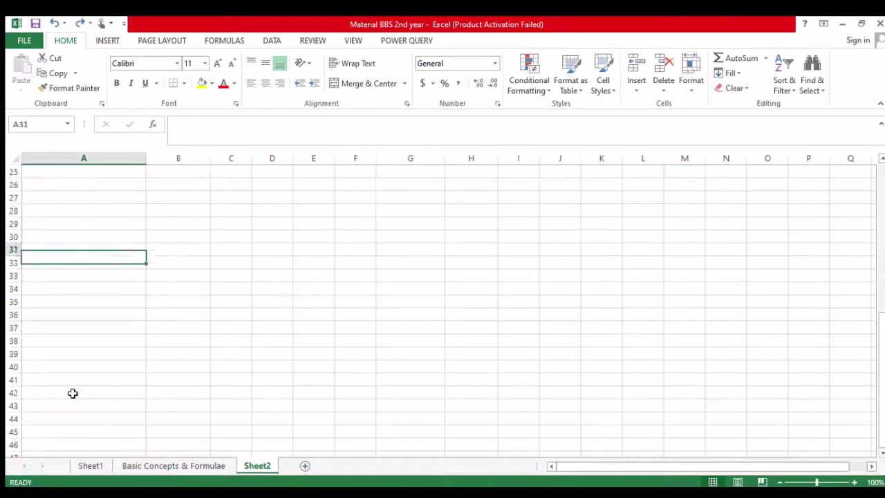
key(Up)
key(Up)
key(Up)
key(Up)
key(Up)
key(Up)
key(Up)
key(Up)
key(Up)
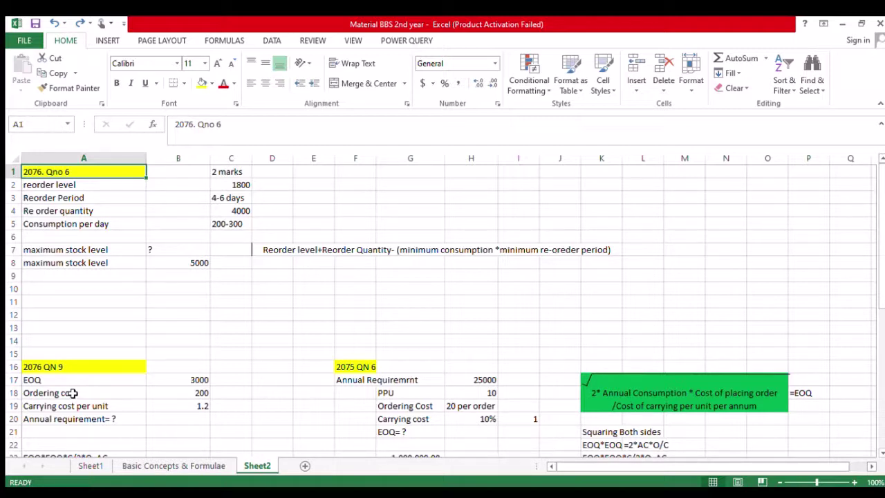
Enter 2073 in cell A28, below the worked questions.
key(Down)
key(Down)
key(Down)
key(Down)
key(Down)
key(Down)
key(Down)
key(Down)
key(Down)
key(Down)
key(Down)
key(Down)
key(Down)
key(Down)
key(Down)
key(Down)
key(Down)
key(Down)
key(Down)
key(Down)
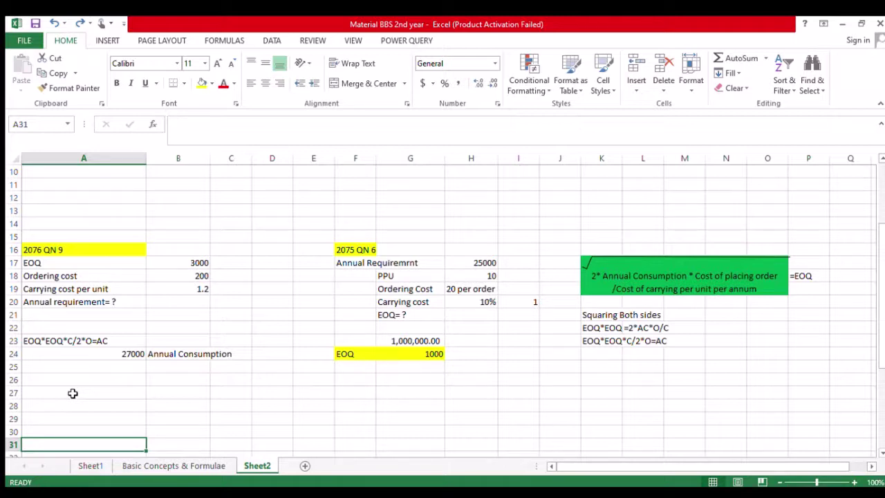
key(Up)
key(Up)
key(Up)
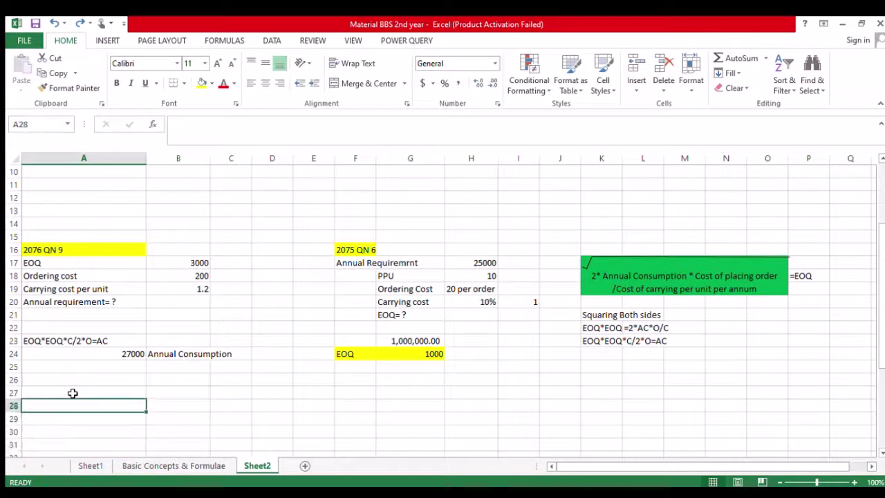
text(2073)
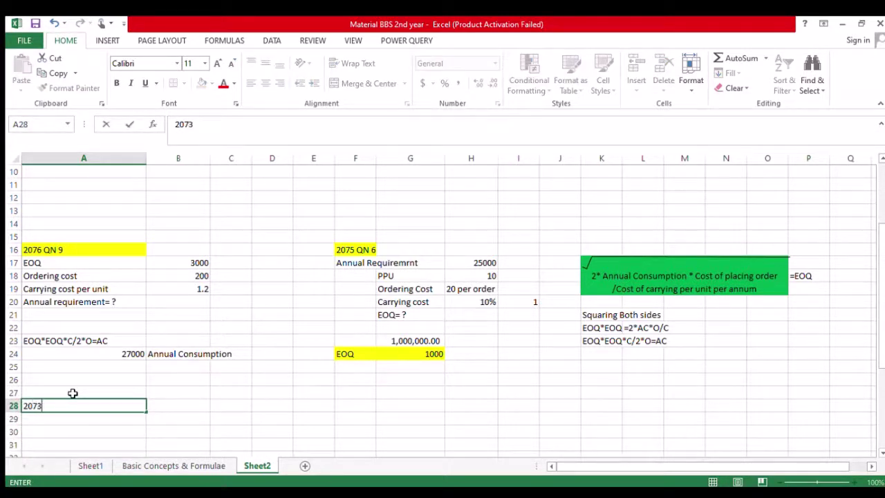
key(Down)
key(Down)
key(Down)
key(Down)
key(Down)
key(Down)
key(Down)
key(Down)
key(Down)
key(Down)
key(Down)
key(Down)
key(Down)
key(Down)
key(Down)
key(Down)
key(Down)
key(Down)
key(Down)
key(Down)
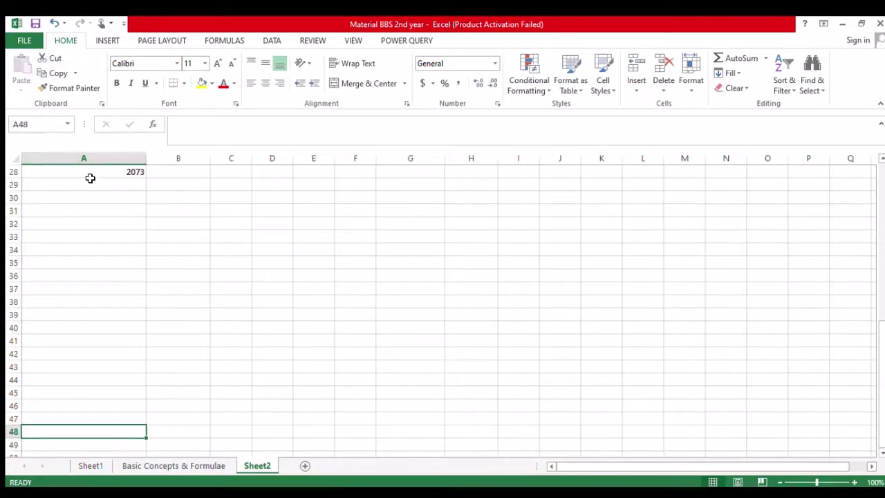
Replace the content of cell A28 with the question heading 2073 QN 5 OR.
click(90, 175)
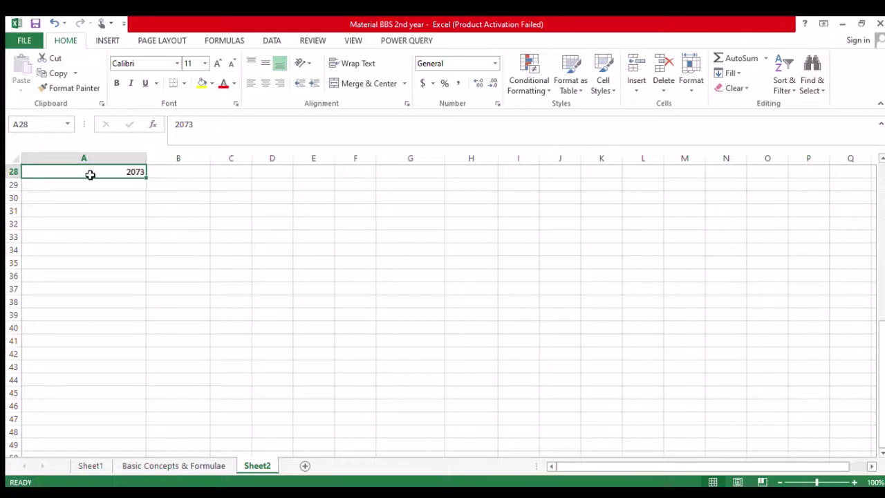
click(210, 132)
key(ctrl+a)
key(BackSpace)
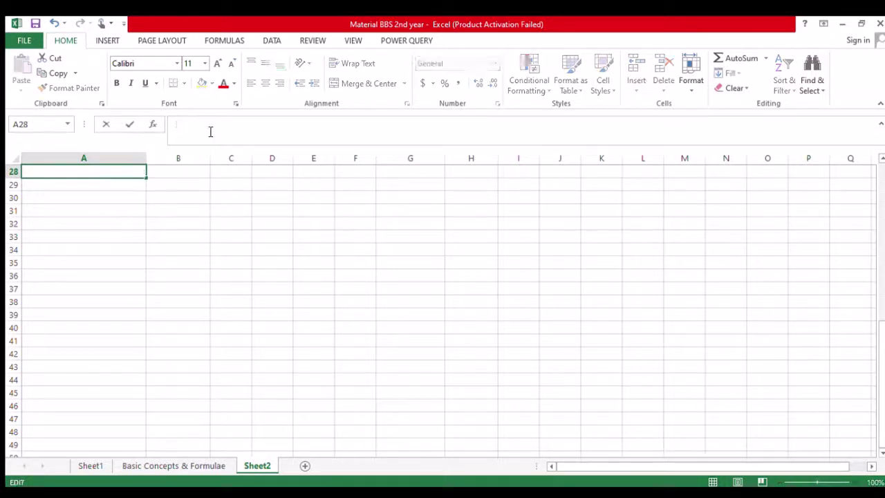
text(2073 QN)
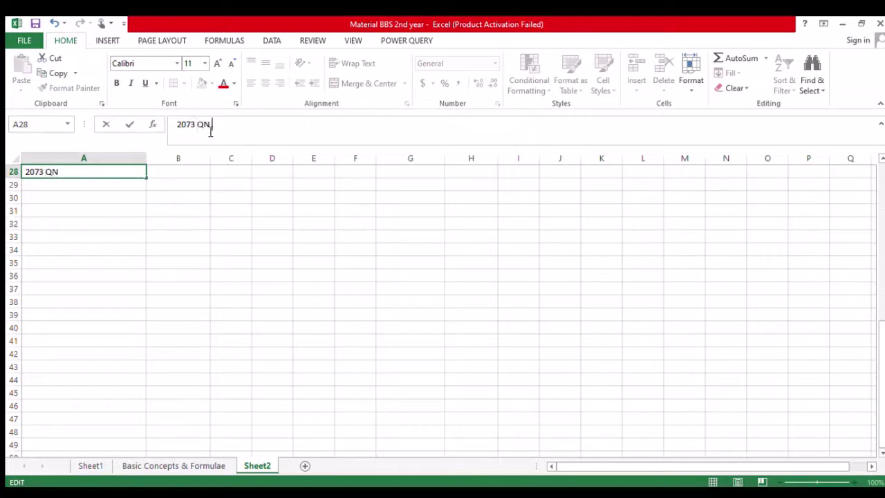
text( 5 OR)
key(Return)
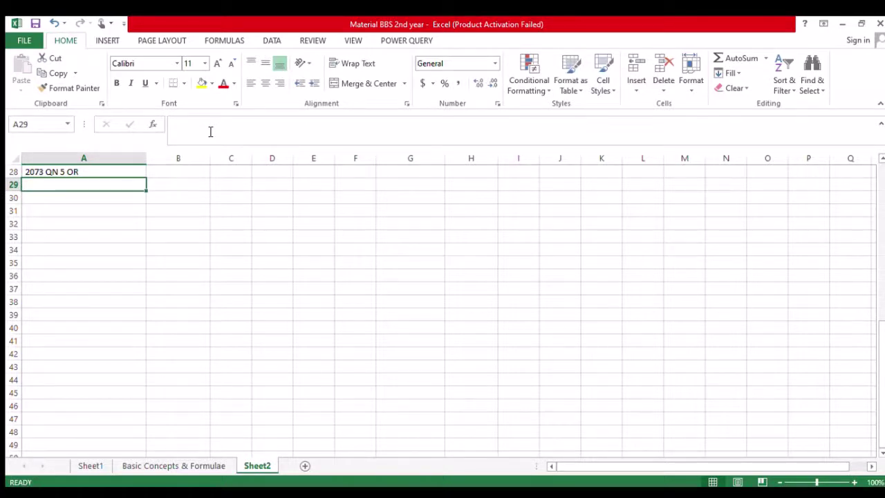
Enter 5 marks in cell B28 beside the 2073 question heading.
key(Up)
key(Right)
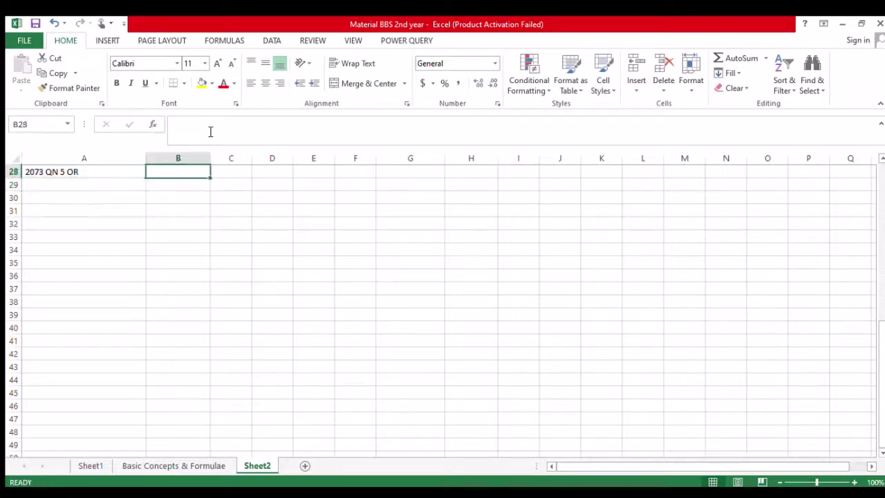
text(5 m)
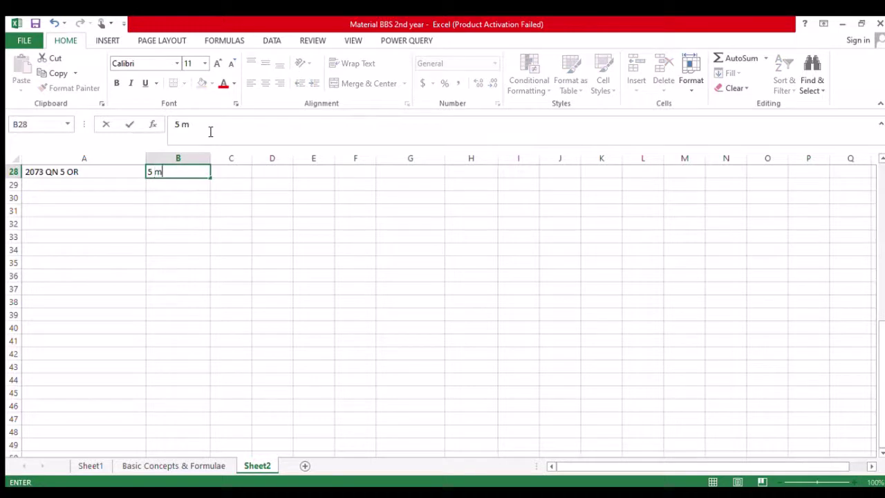
text(arks)
key(Return)
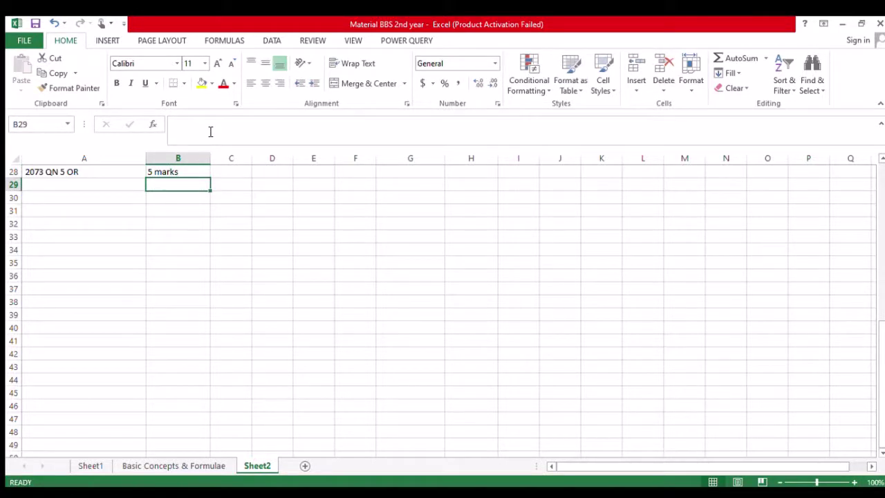
Highlight the question heading and its marks in A28:B28 with yellow fill.
key(Up)
key(Left)
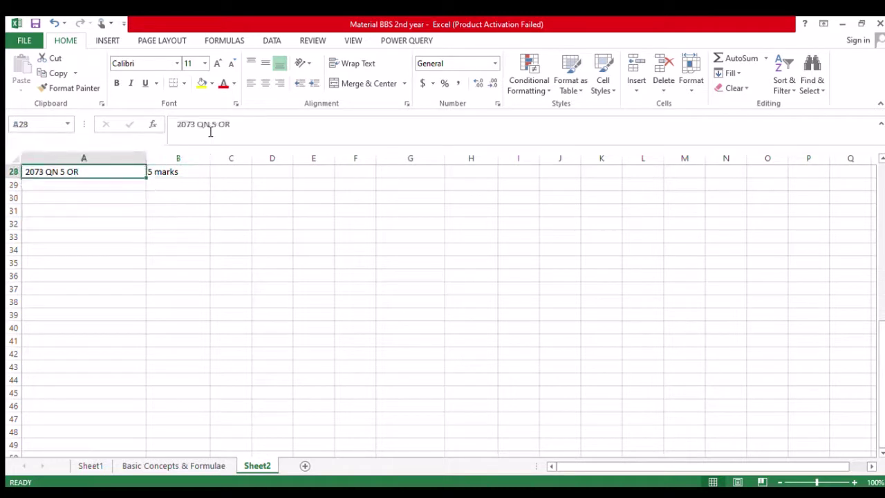
key(shift+Right)
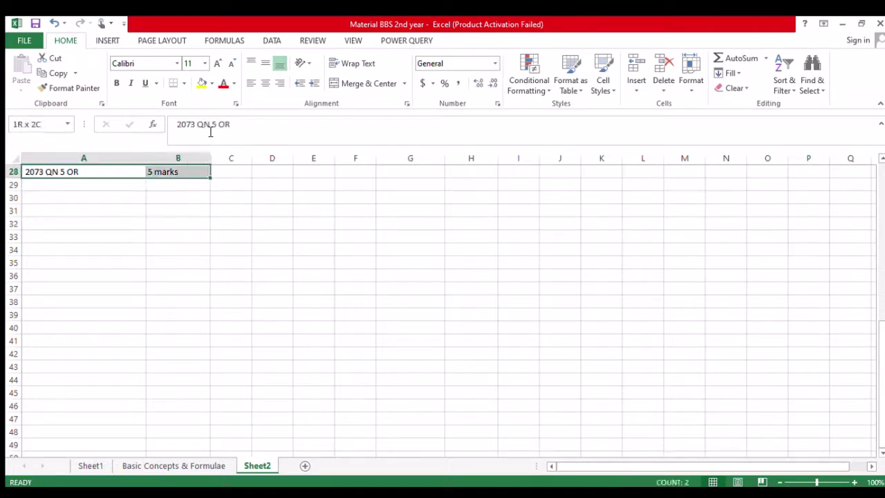
click(200, 83)
Enter the label AR in cell A29 with the annual requirement 400000 in B29.
click(118, 186)
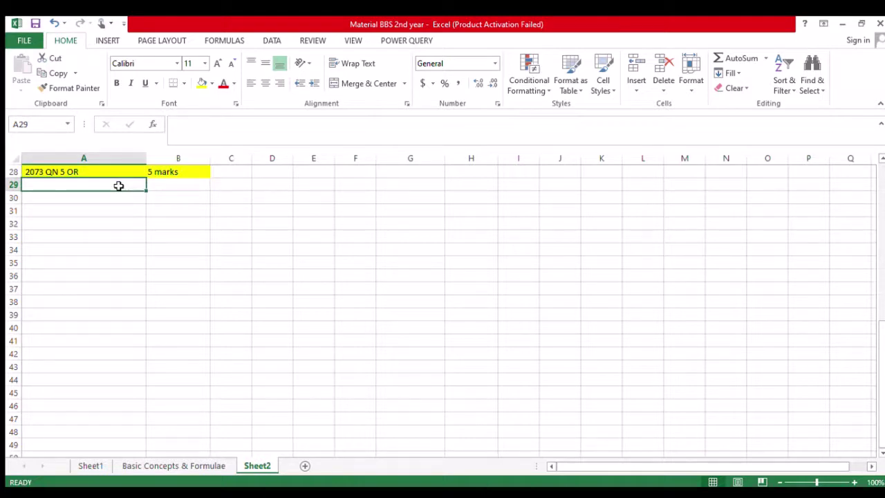
text(AC)
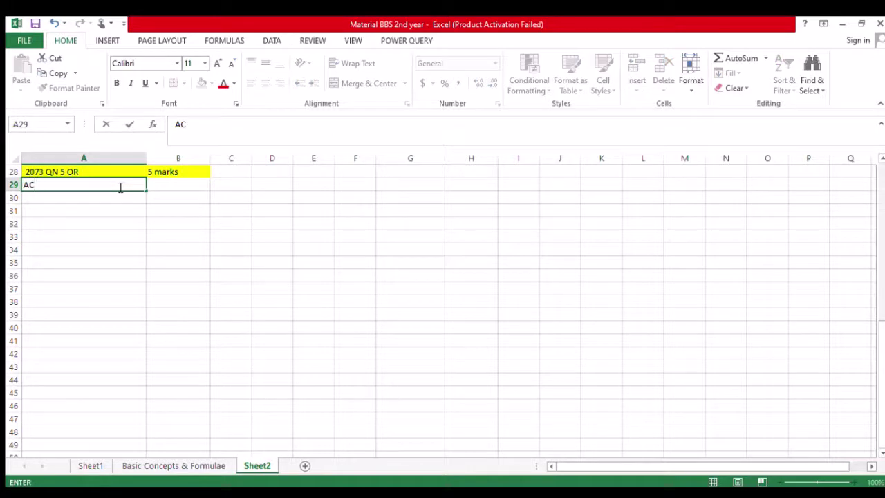
key(BackSpace)
text(R)
key(Tab)
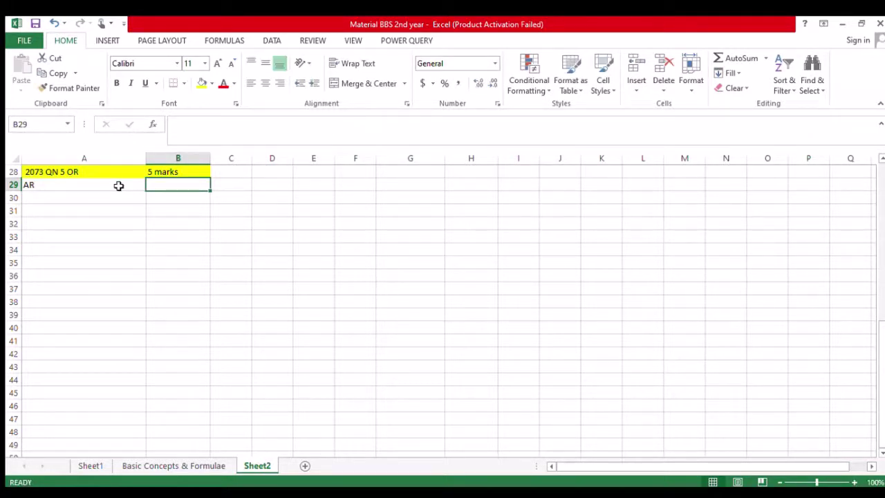
text(400000)
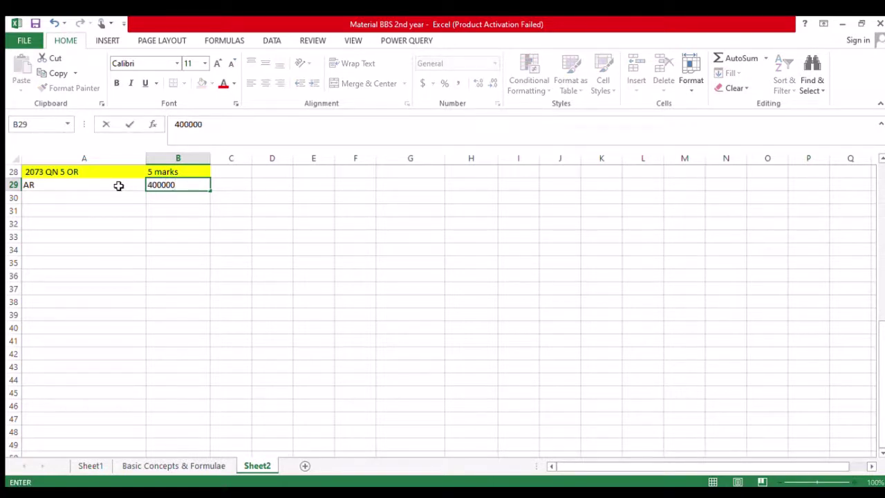
key(Return)
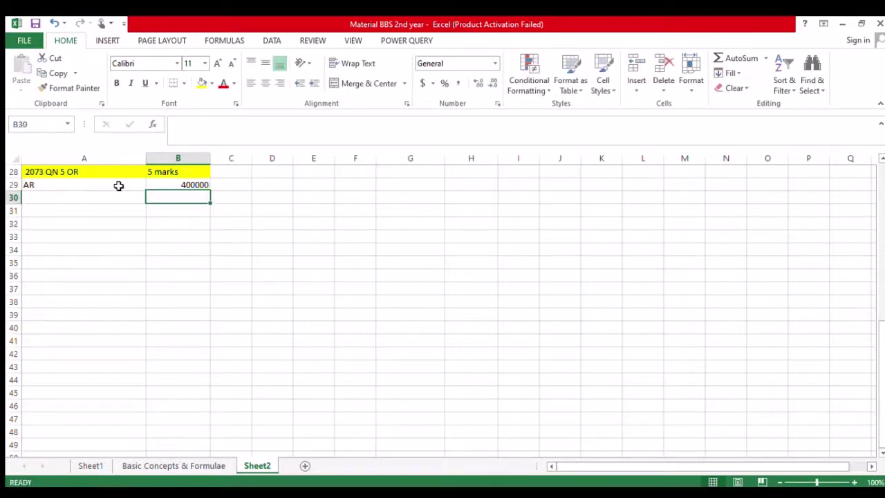
key(Up)
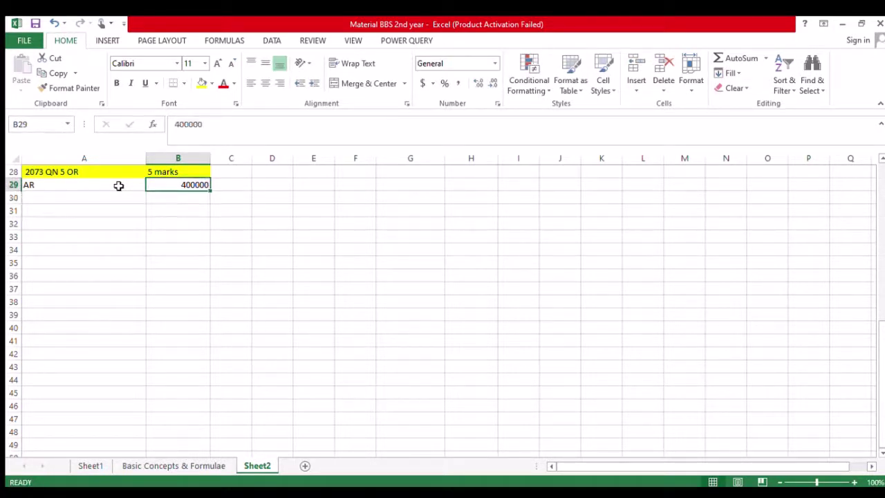
Apply the comma number style to column B from cell B28 downward.
click(178, 171)
key(ctrl+shift+Down)
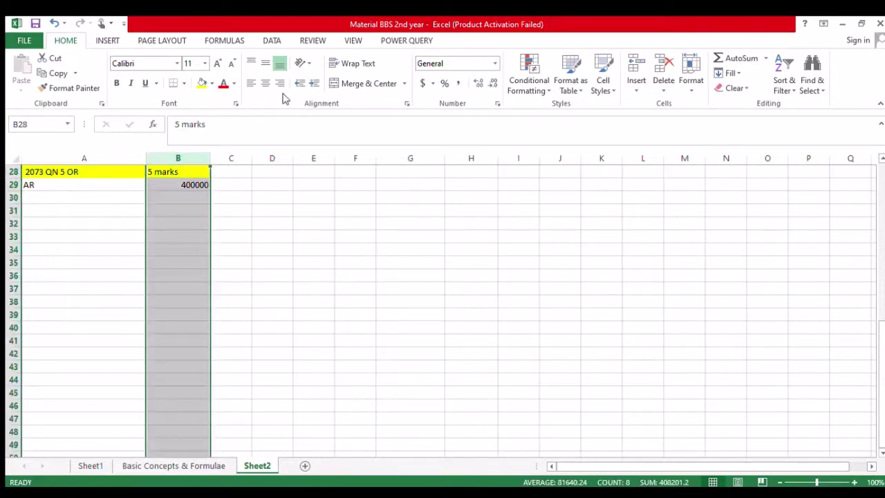
click(457, 83)
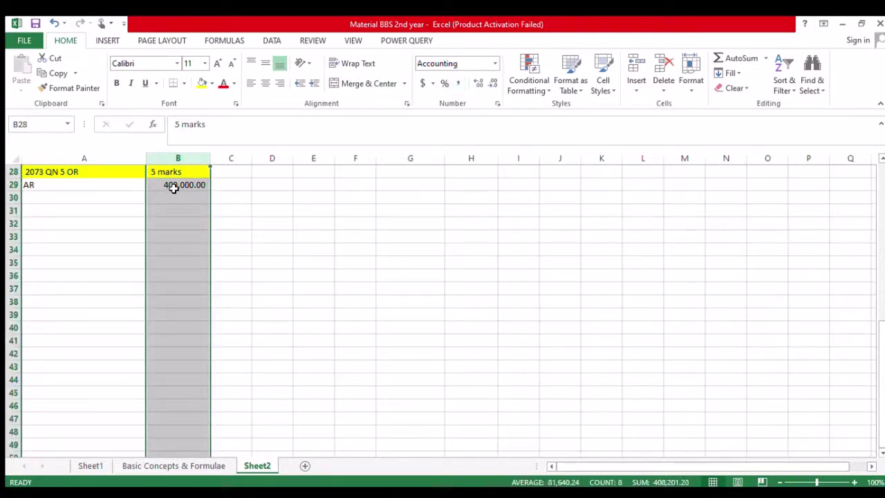
click(173, 188)
Enter the label PPU in cell A30 with the value 20 in B30.
click(65, 200)
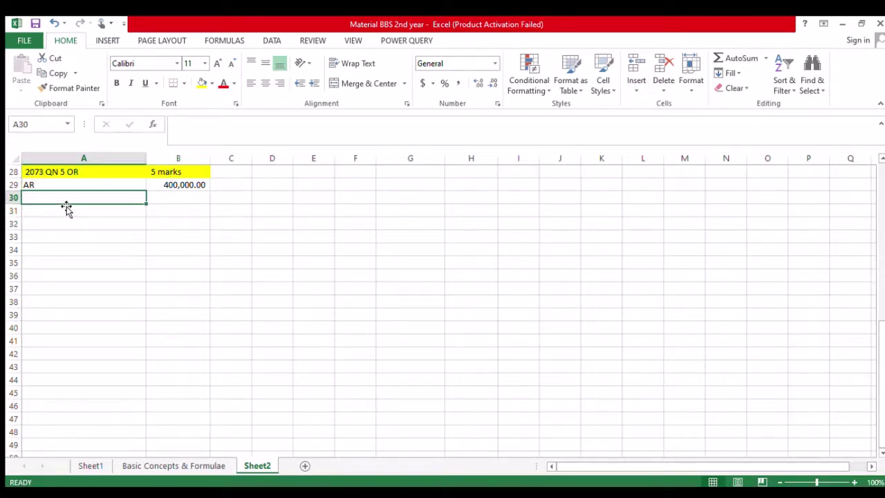
text(PPU)
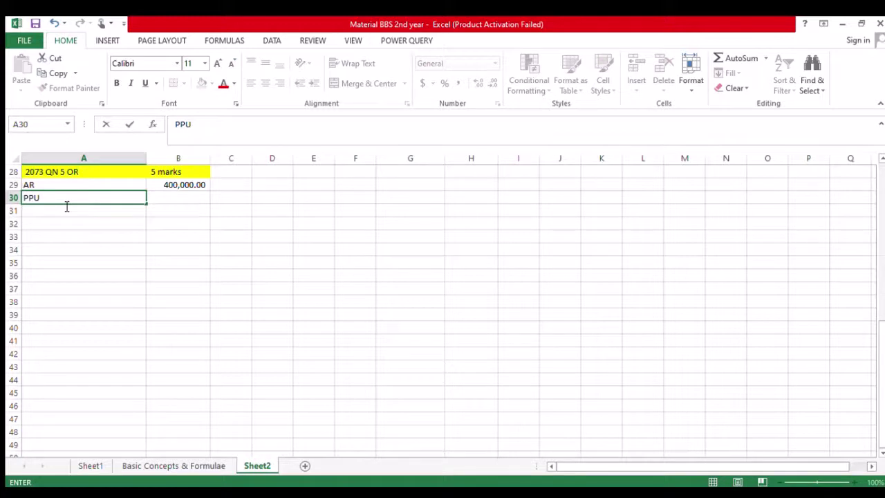
key(Tab)
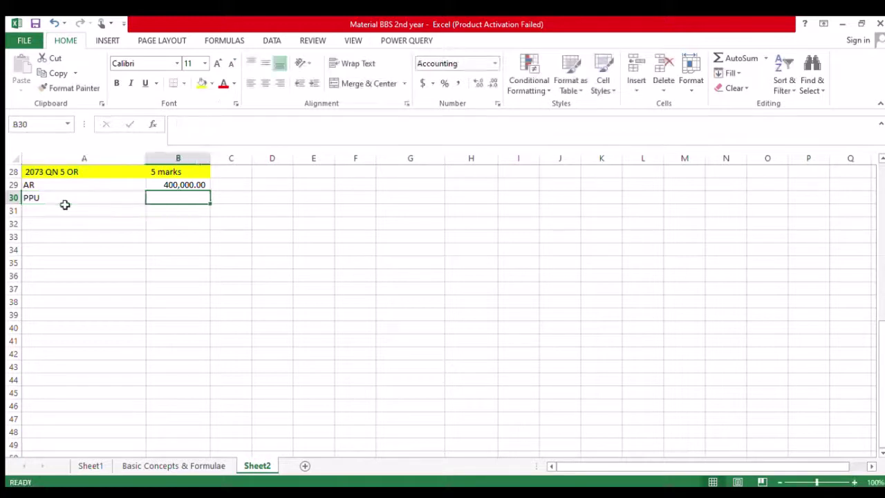
text(wd)
key(BackSpace)
key(BackSpace)
text(20)
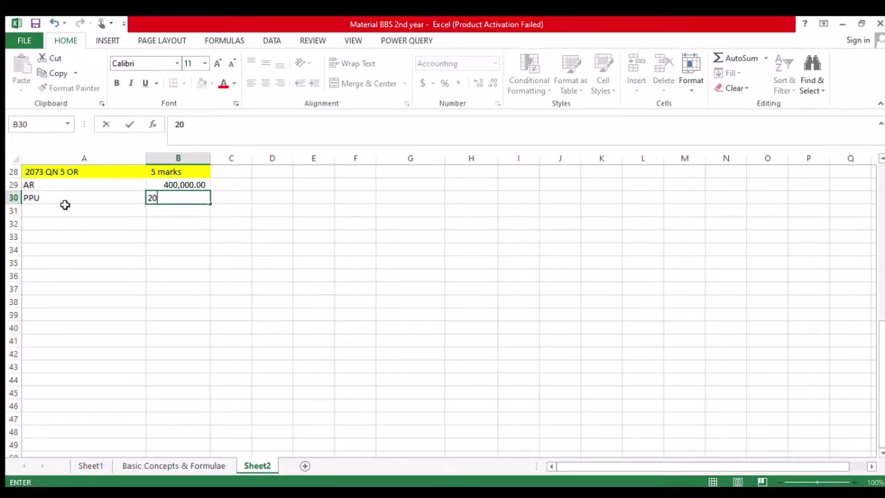
key(Return)
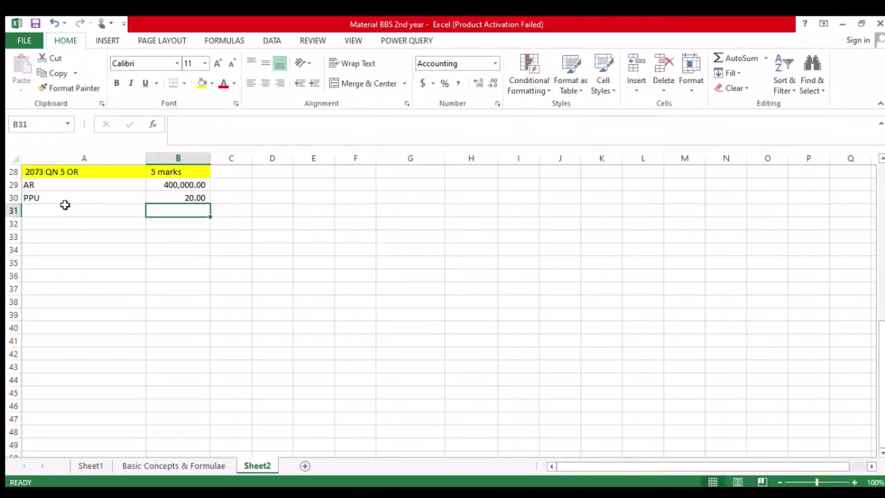
Enter the label CC in cell A31 with a carrying cost of 10% in B31.
click(67, 210)
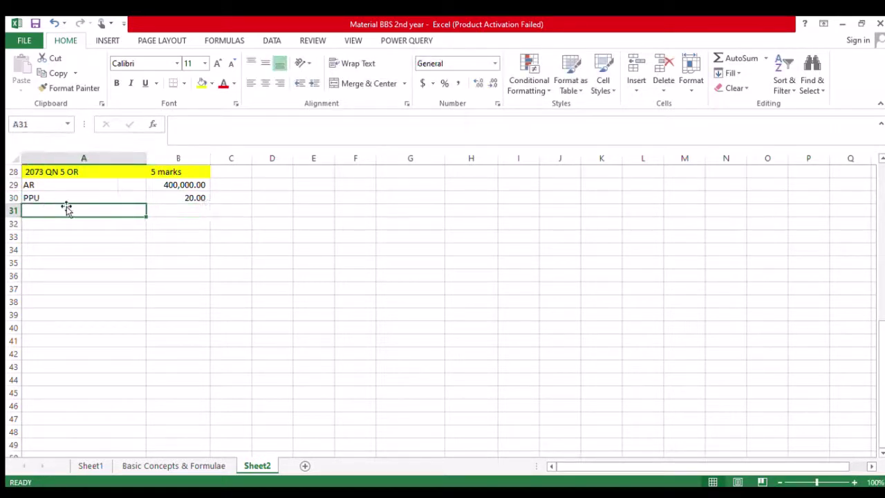
text(CC)
key(Tab)
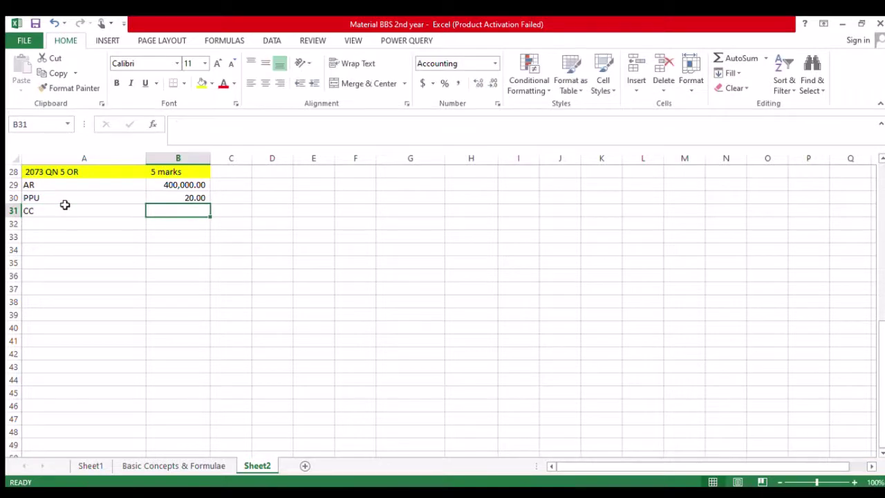
text(10)
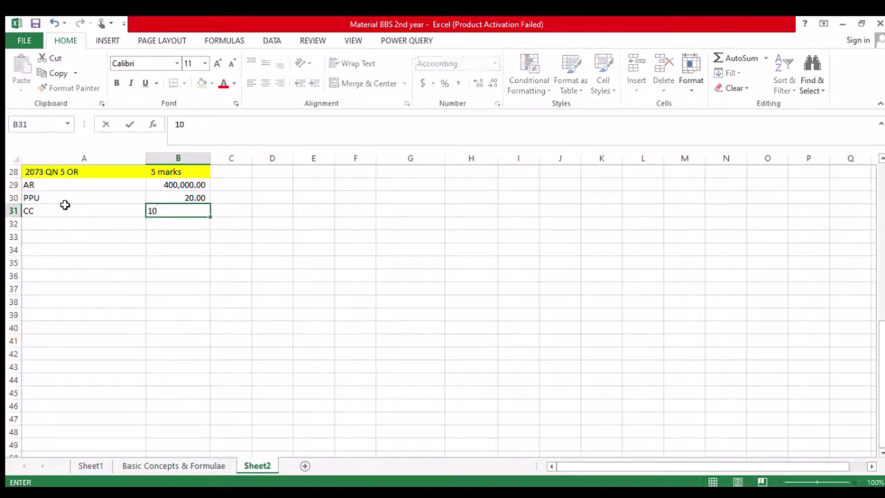
text(5)
key(Return)
key(Up)
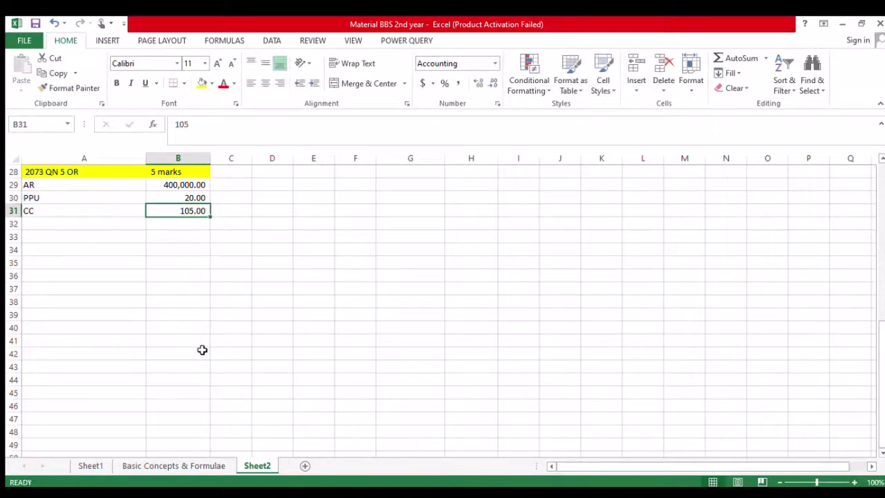
click(199, 127)
key(BackSpace)
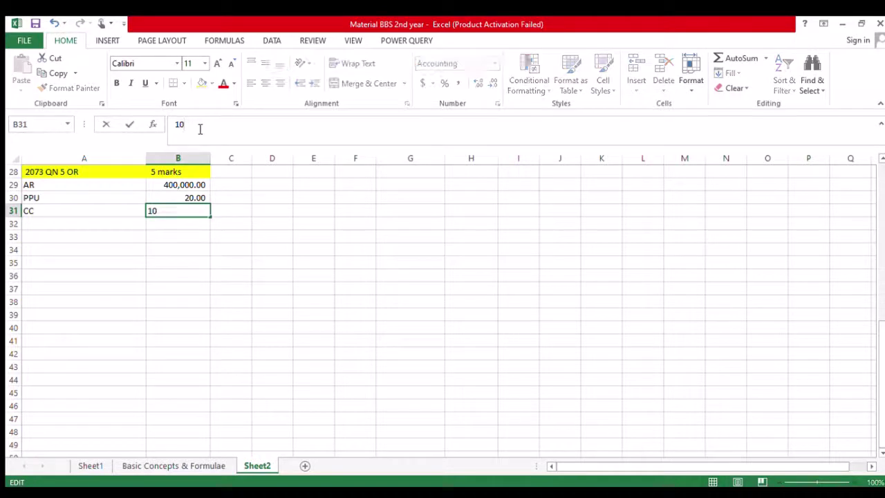
text(%)
key(Return)
key(Up)
key(Right)
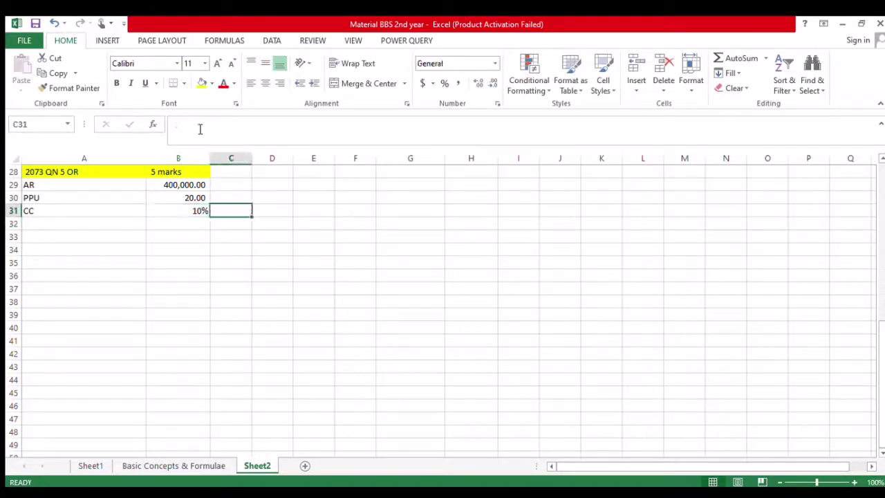
Enter =2 in cell B32, directly beneath the carrying cost percentage.
key(Left)
key(Left)
key(Down)
key(Right)
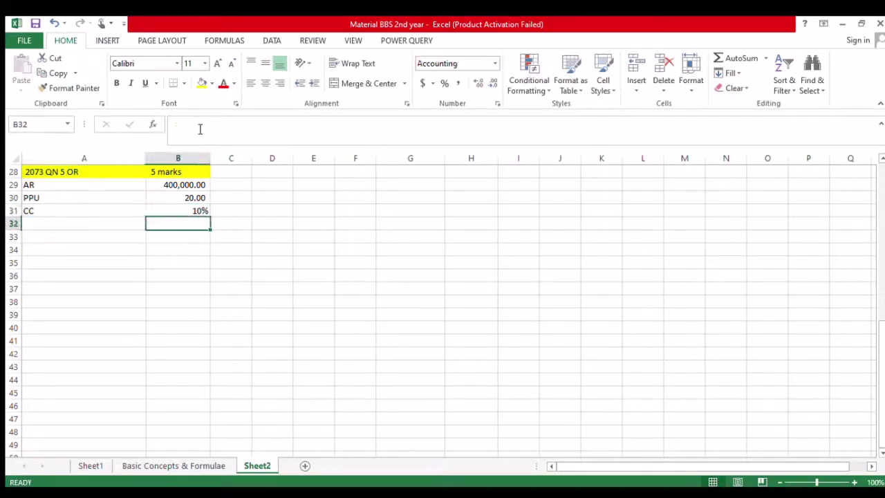
text(-)
key(BackSpace)
text(=)
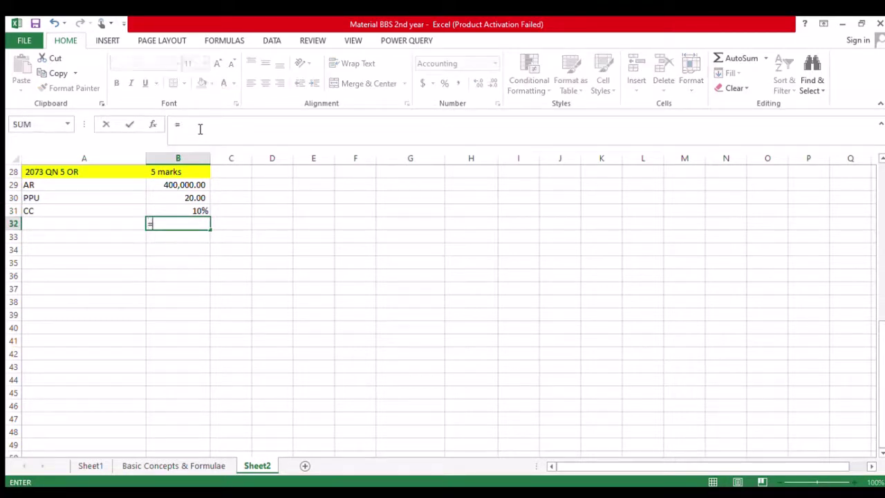
text(2)
key(Return)
key(Left)
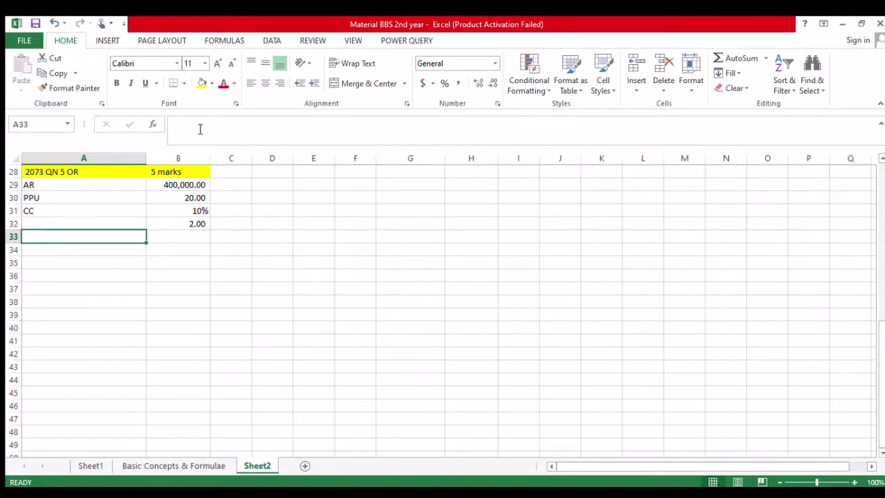
Enter the label OC in cell A33 with the value 400 in B33.
text(OC)
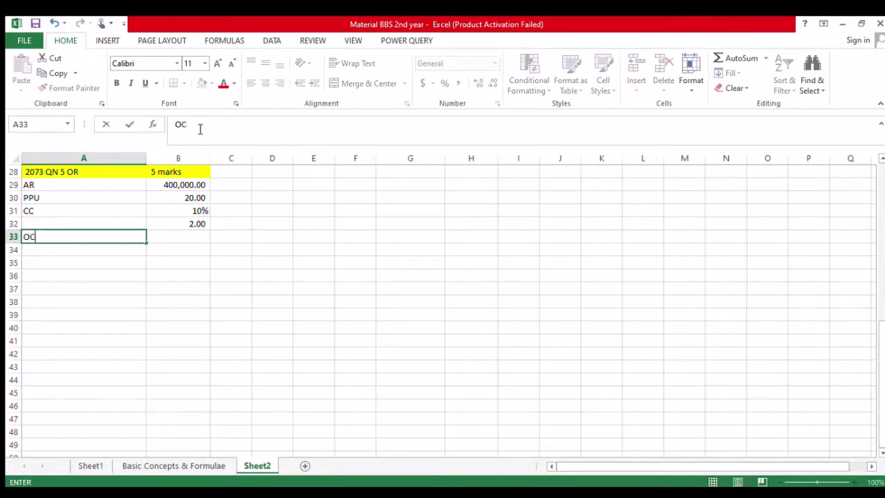
key(Tab)
key(Tab)
key(Left)
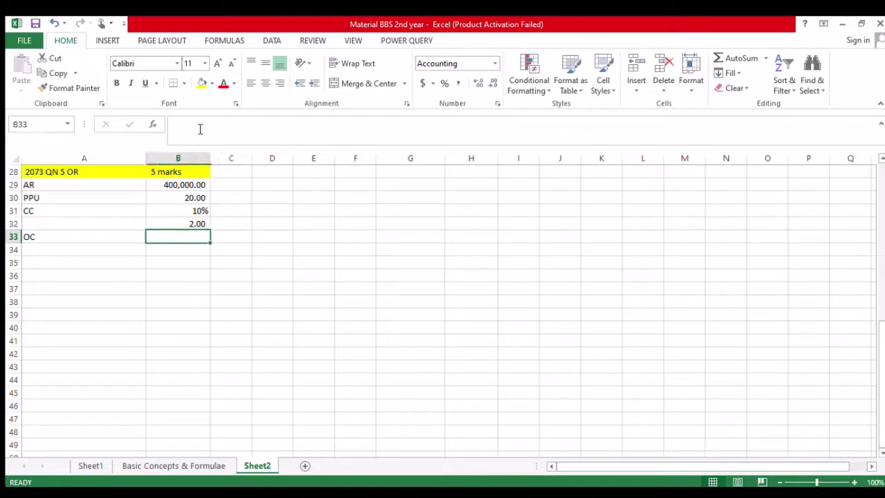
text(400)
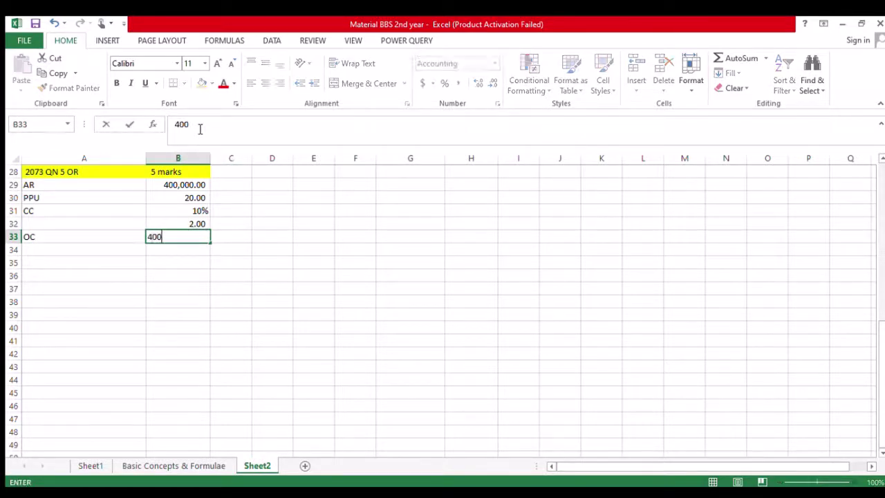
key(Return)
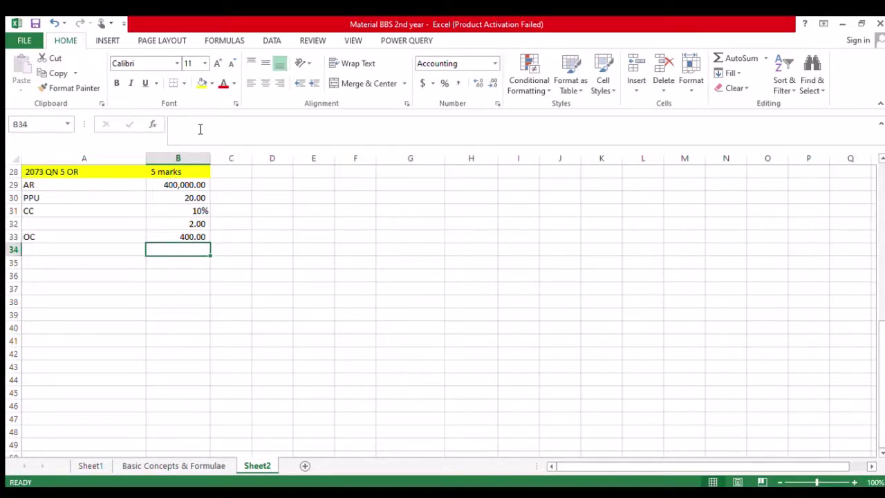
Enter the heading "1. EOQ" in cell A35, leaving row 34 blank.
key(Left)
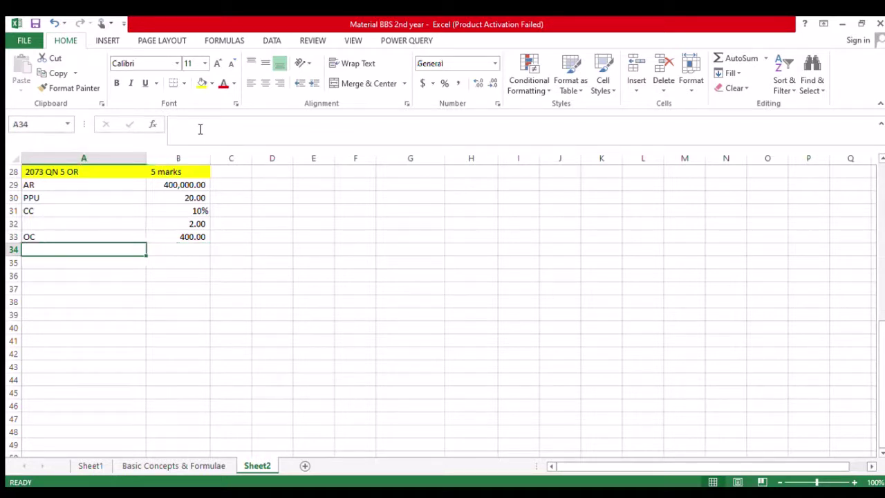
key(Down)
text(1.)
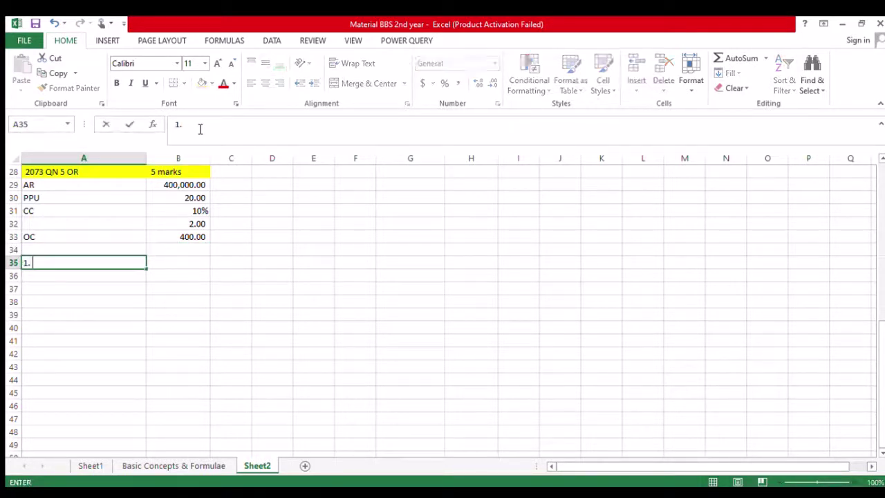
text( EOQ=)
key(BackSpace)
key(Return)
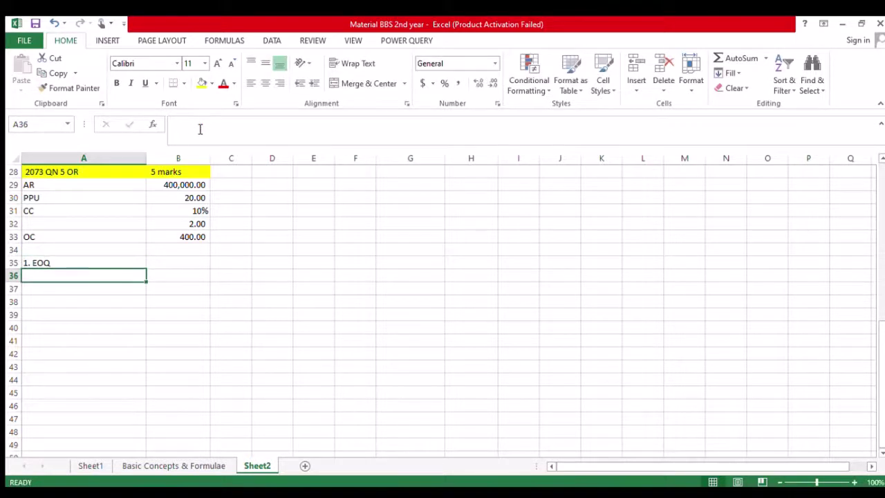
Calculate the EOQ in cell A36 with =power(2*40000*400/2,1/2).
text(=)
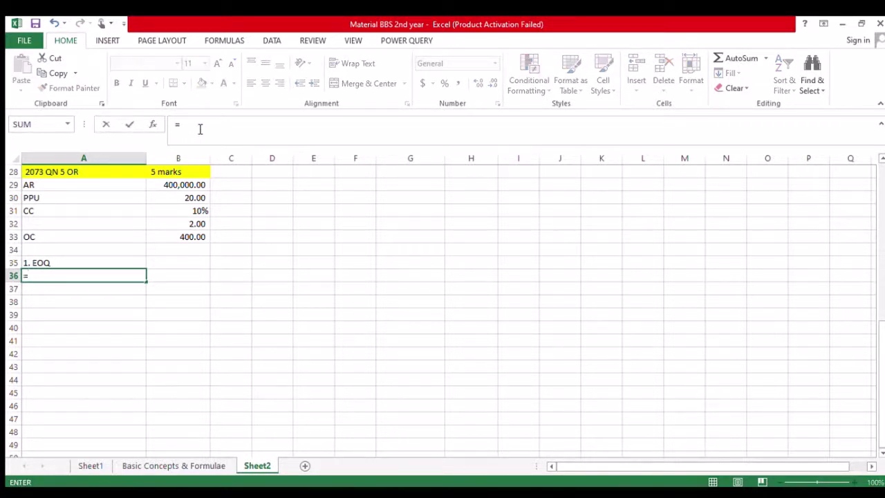
text(power(2*40000)
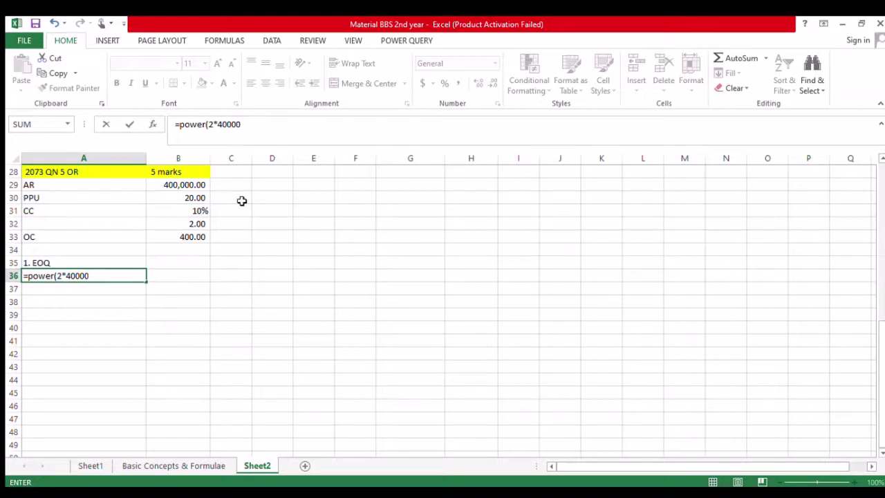
text(*400/2,1/2))
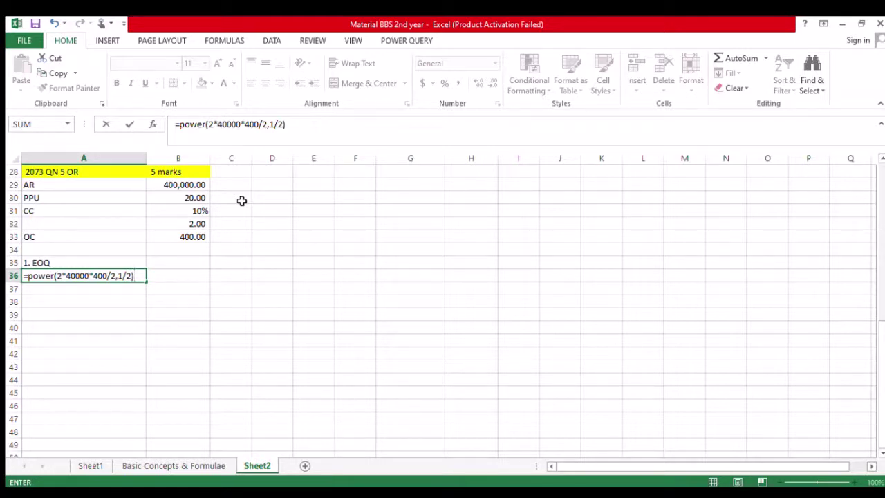
key(Return)
Correct the AR value in cell B29 to 40000.
click(199, 184)
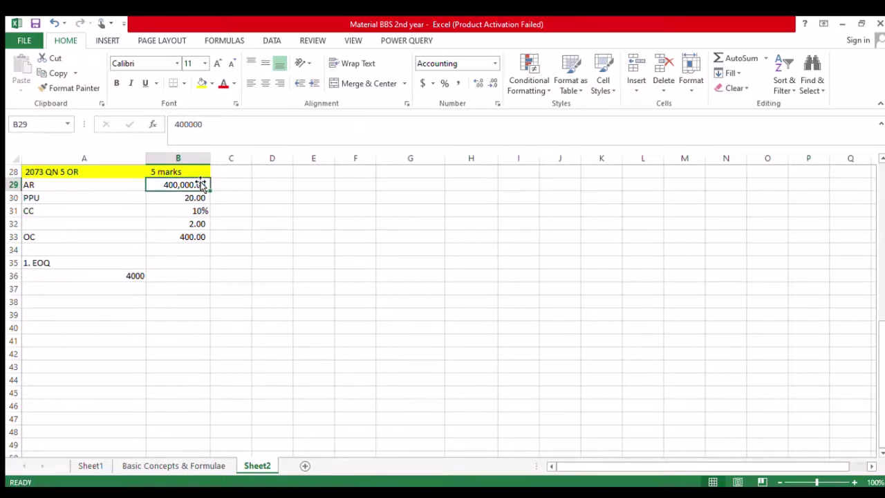
click(225, 121)
key(BackSpace)
key(Return)
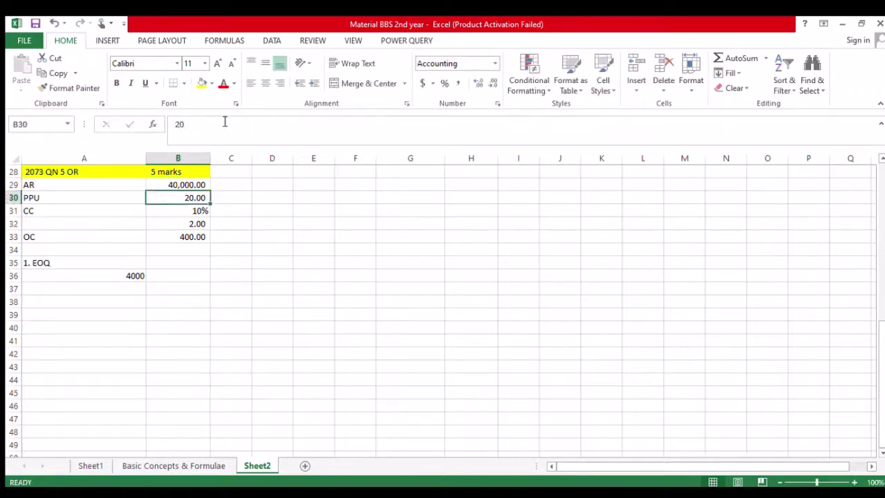
Enter the heading "2. Total Cost of EOQ" in cell A37, directly beneath the EOQ result.
key(Right)
key(Down)
key(Down)
key(Down)
key(Down)
key(Down)
key(Down)
key(Down)
key(Down)
key(Left)
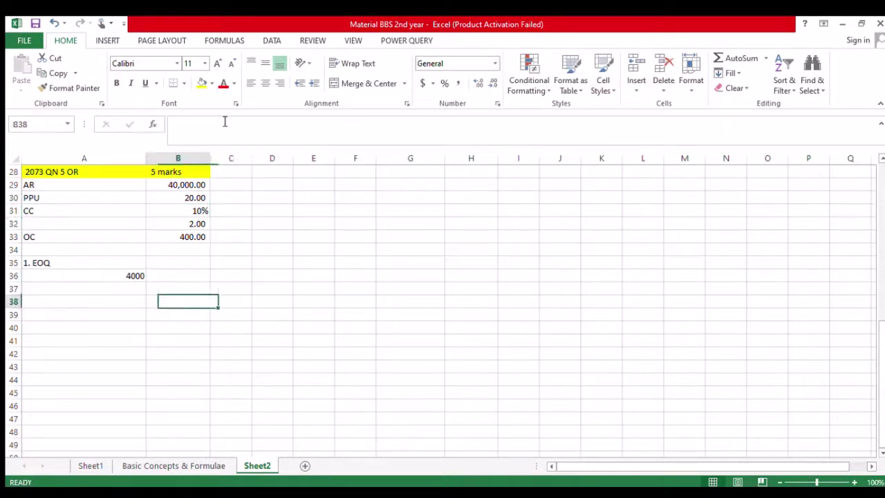
key(Left)
key(Up)
key(Up)
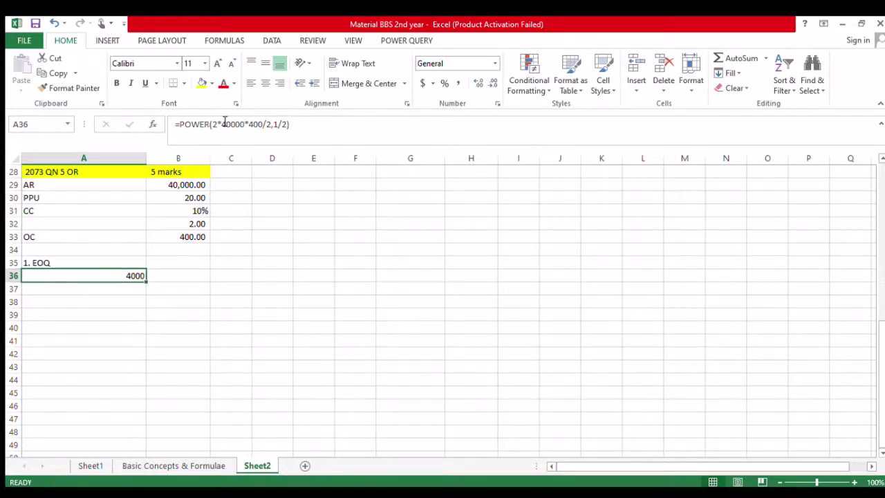
key(Down)
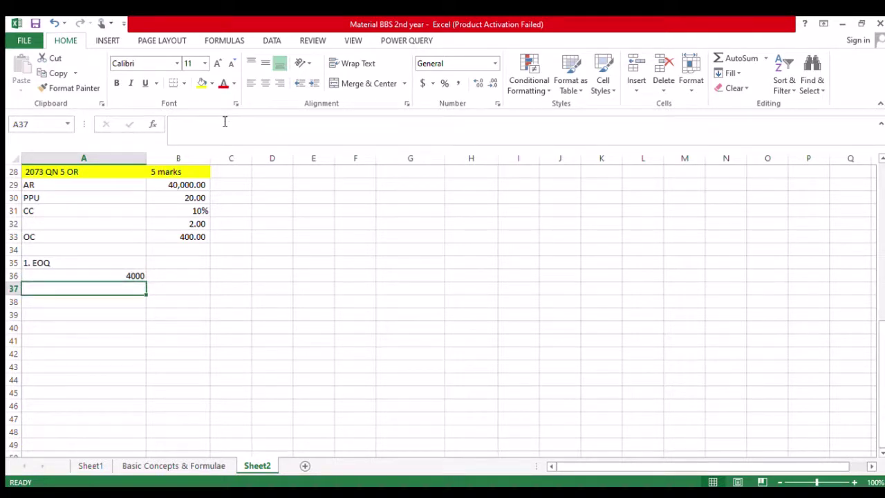
text(2. To)
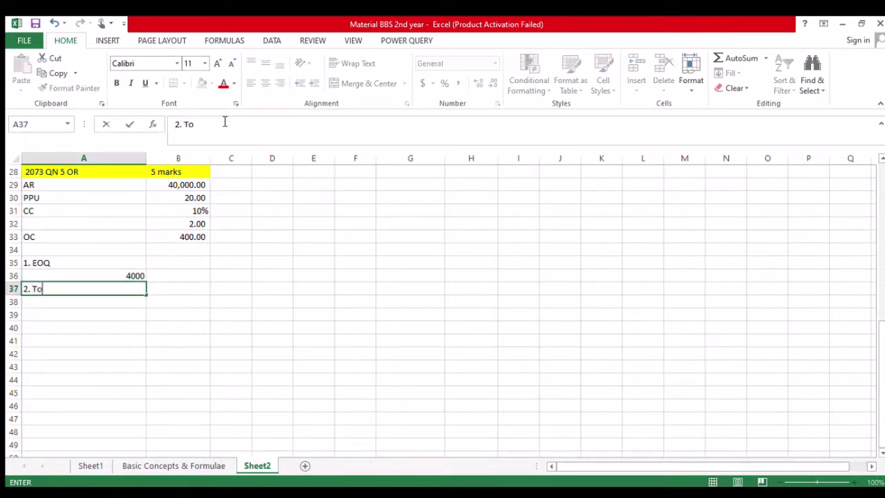
text(tal Cost of EO)
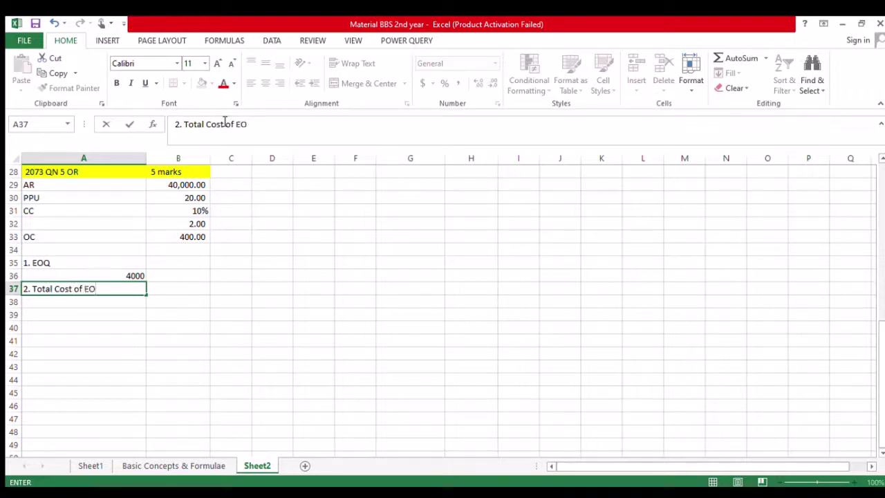
text(Q)
key(Return)
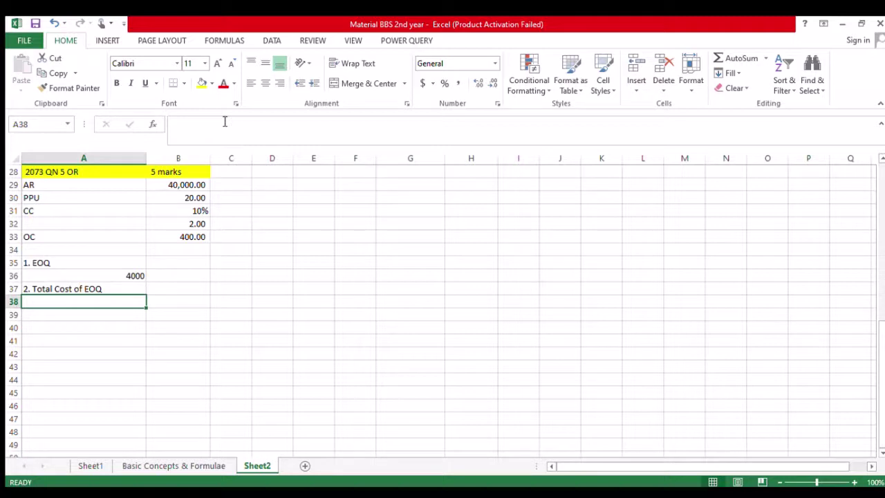
Enter the label "No of order" in cell A39, leaving row 38 blank.
key(Return)
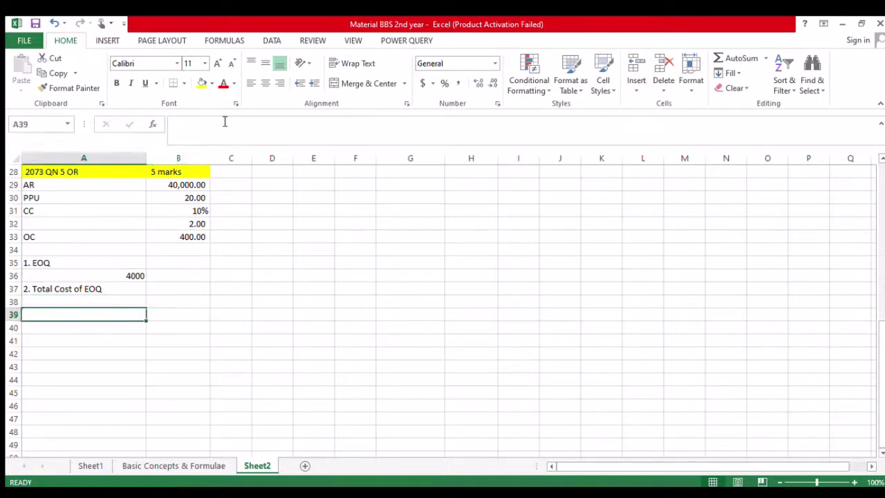
text(No )
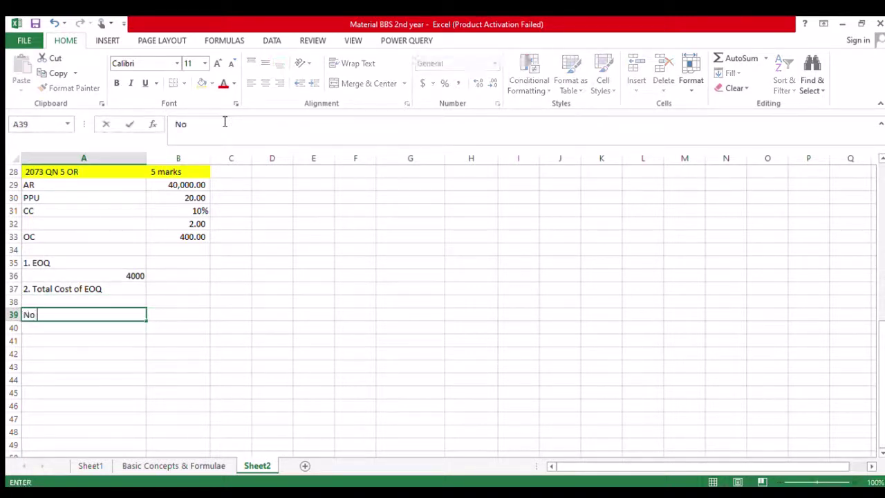
text(of order)
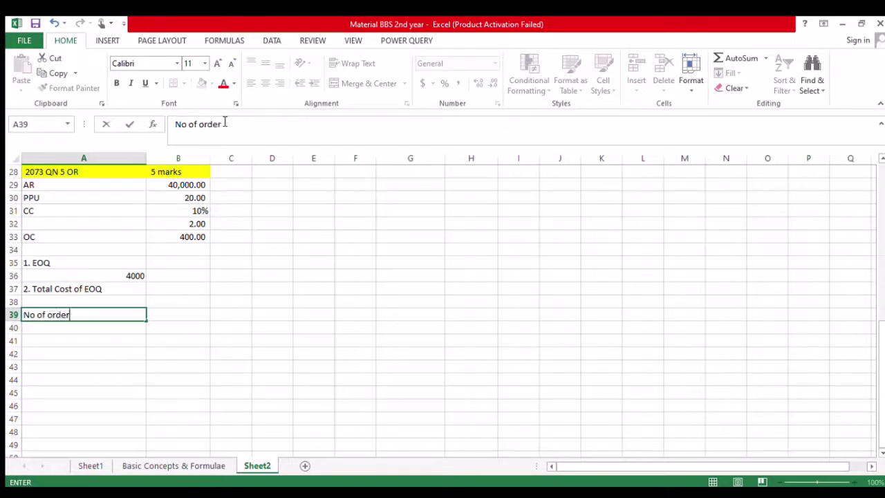
key(Return)
key(Up)
key(Right)
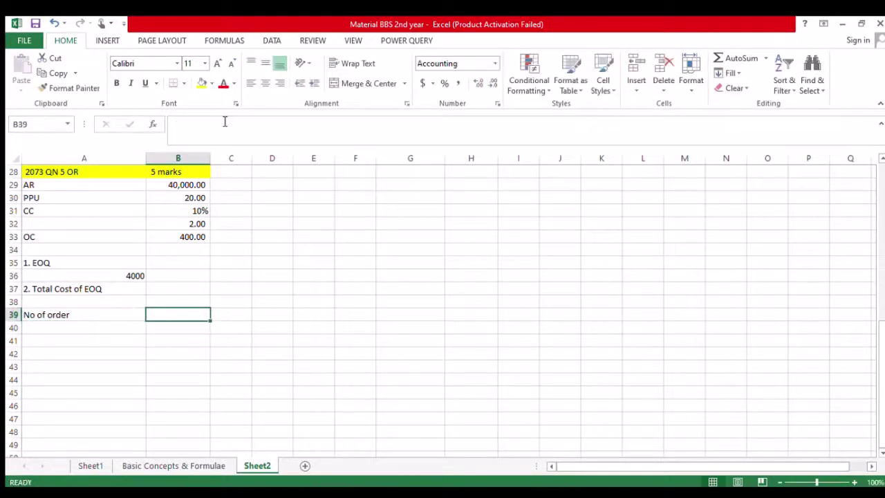
Calculate the number of orders in cell B39 by dividing AR by the EOQ with =B29/A36.
text(=)
key(Up)
key(Up)
key(Up)
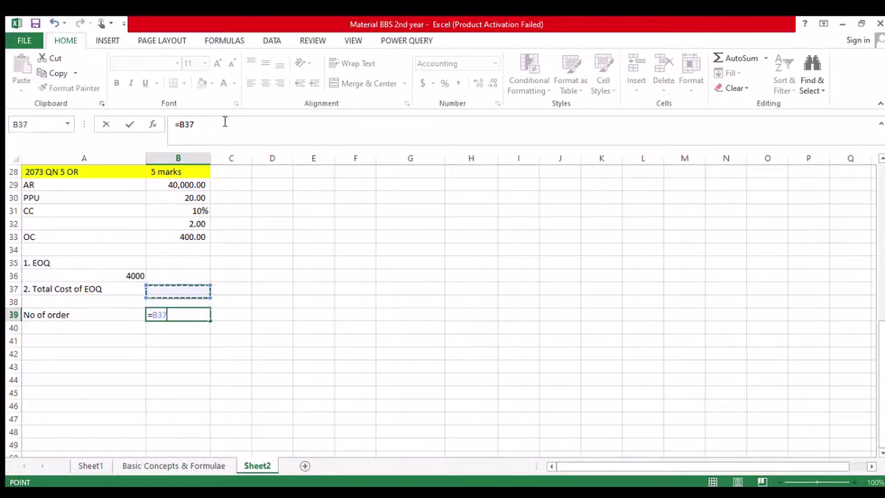
key(Up)
key(Up)
key(Up)
key(Up)
key(Up)
key(Up)
key(Up)
text(/)
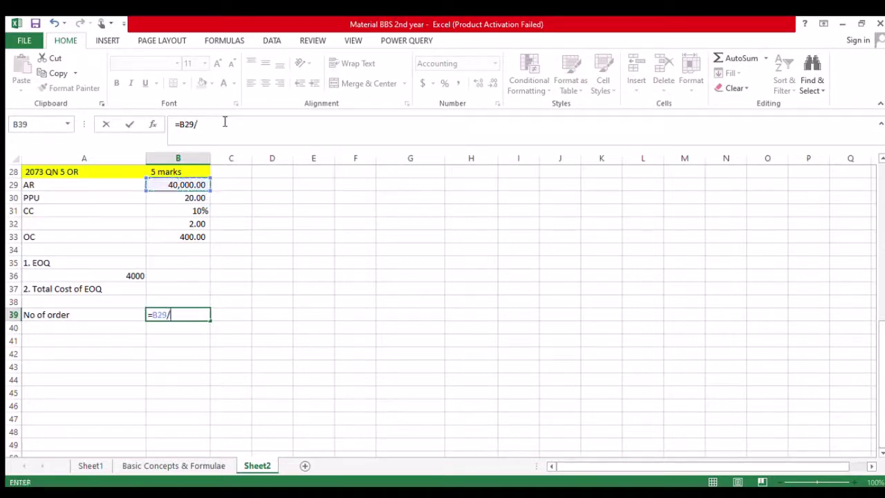
click(137, 277)
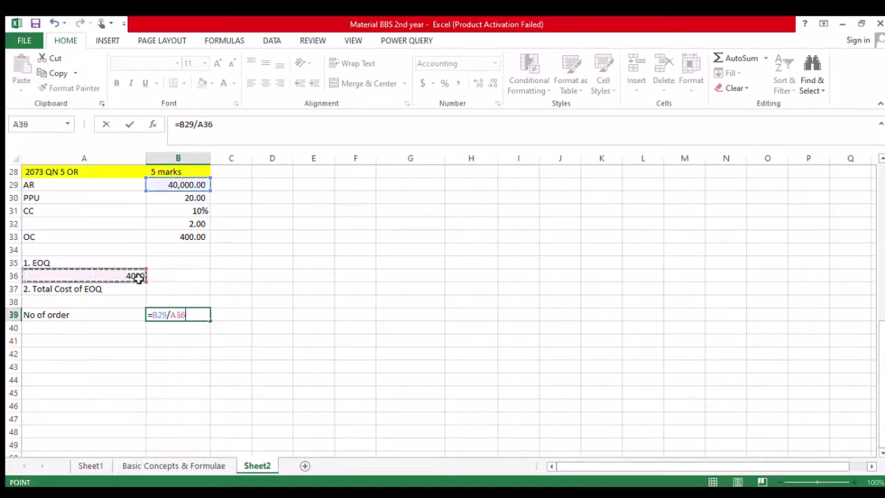
key(Return)
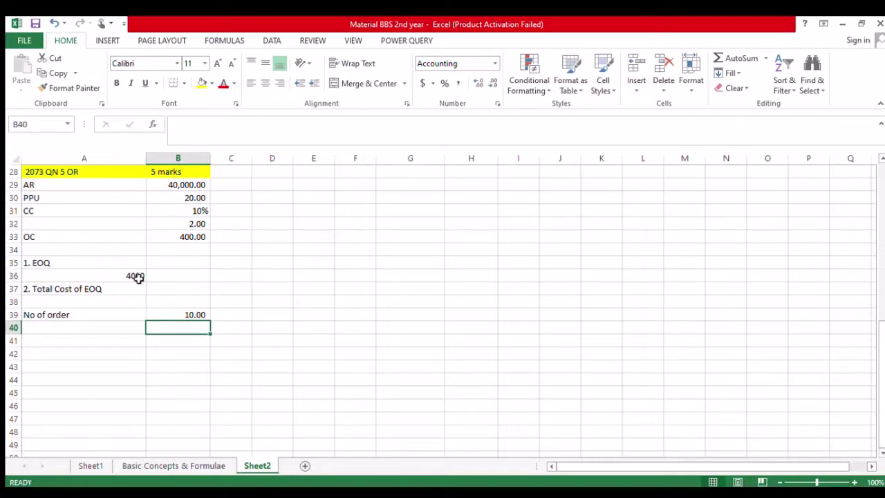
Enter the label "Ordering Cost" in cell A40.
key(Left)
text(Ord)
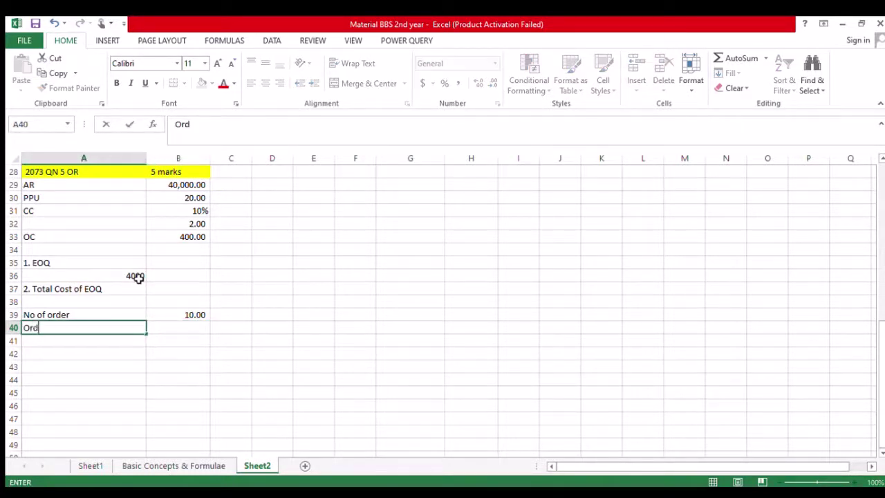
text(ering COst)
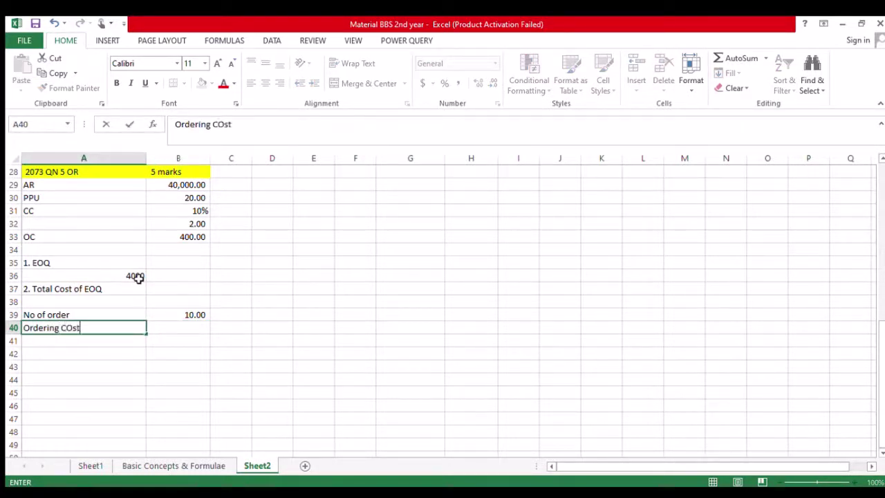
key(Tab)
Calculate the ordering cost in cell B40 by multiplying the number of orders by OC with =B39*B33.
text(=)
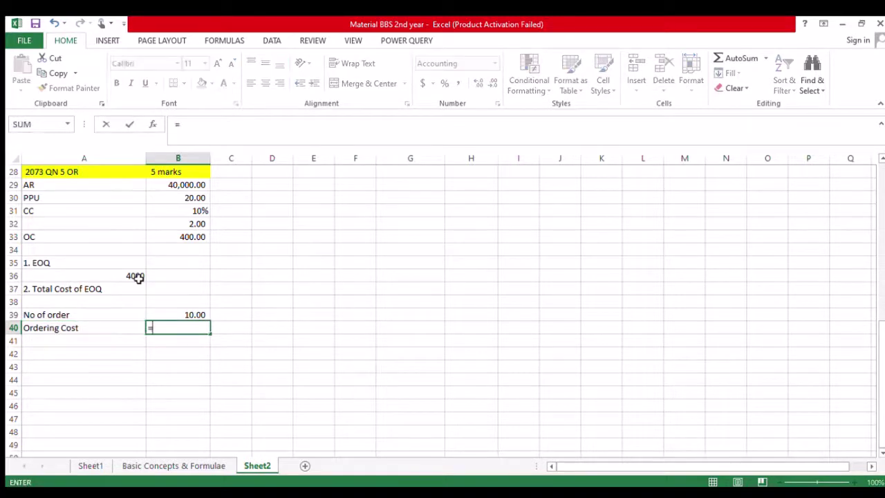
key(Up)
text(*)
key(Up)
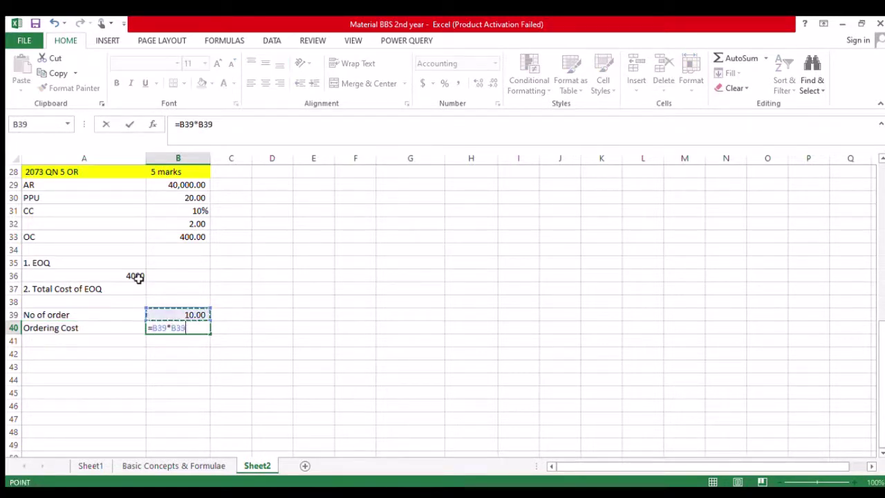
key(Up)
key(Up)
key(Up)
key(Up)
key(Up)
key(Up)
key(Return)
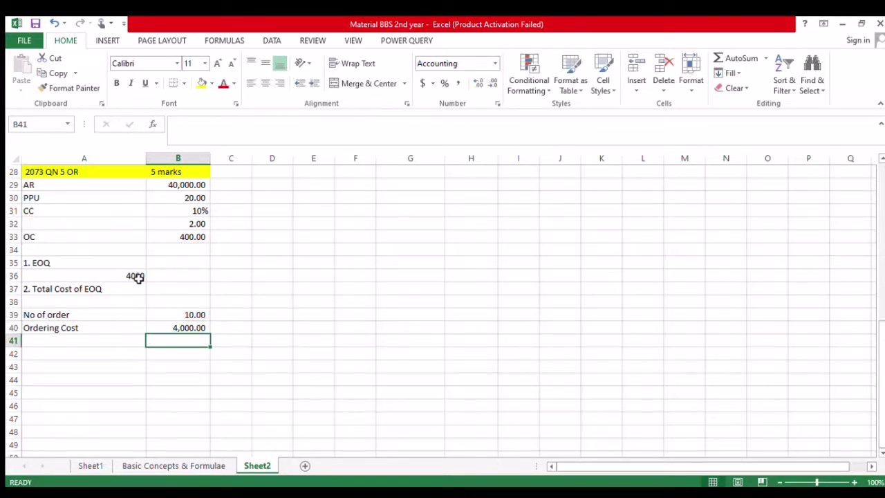
Enter the label "Carrying Cost" in cell A42, leaving row 41 blank.
key(Left)
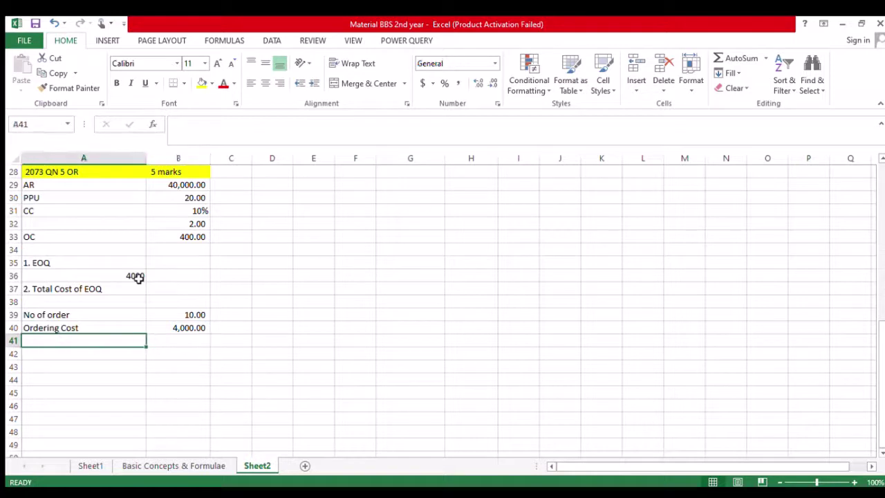
key(Down)
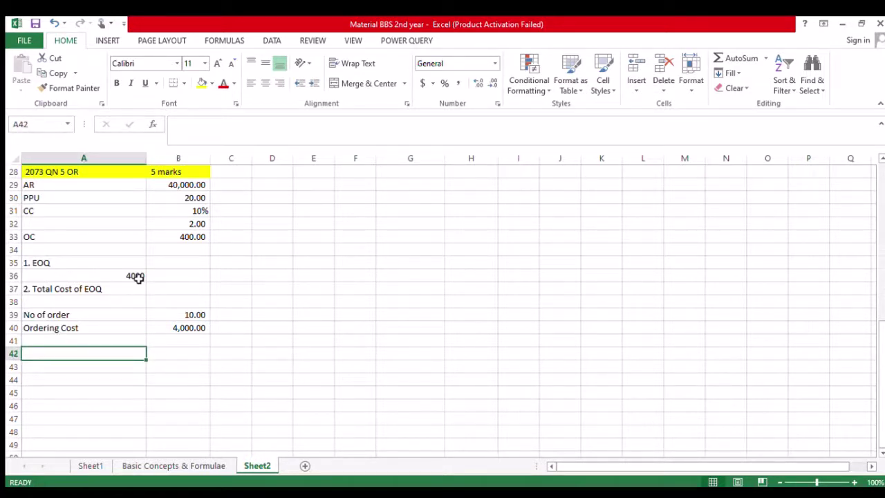
text(Carr)
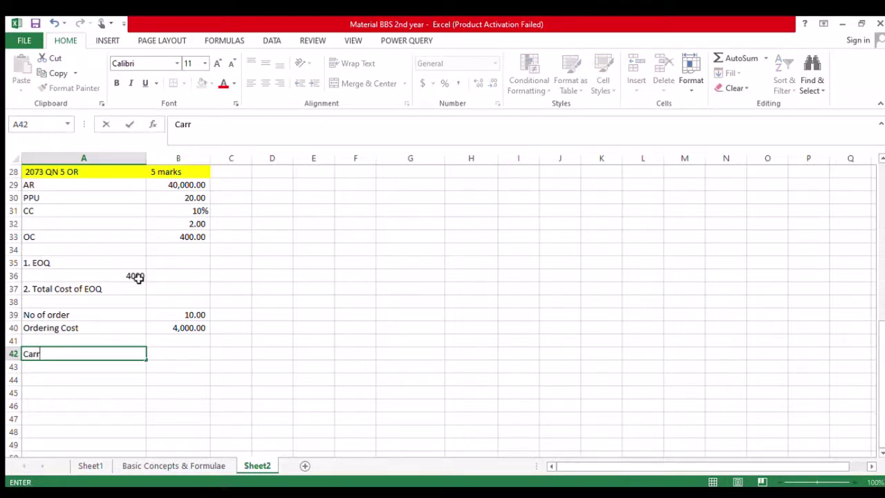
text(ying Cost)
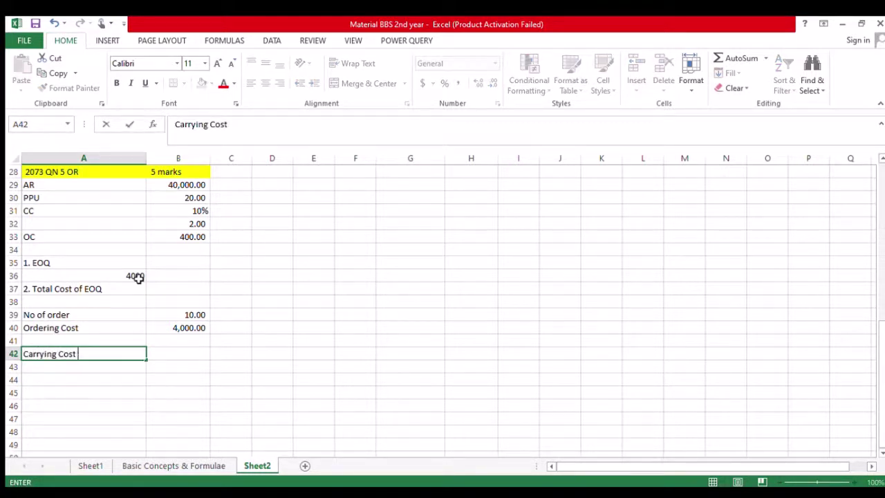
key(Return)
Calculate the carrying cost in cell B42 as half the EOQ times the per-unit carrying cost with =A36*B32/2.
key(Right)
key(Up)
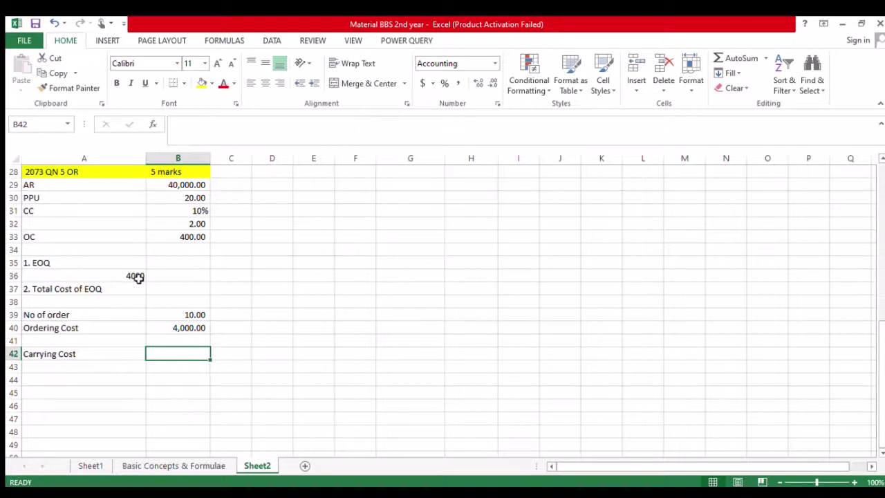
text(=)
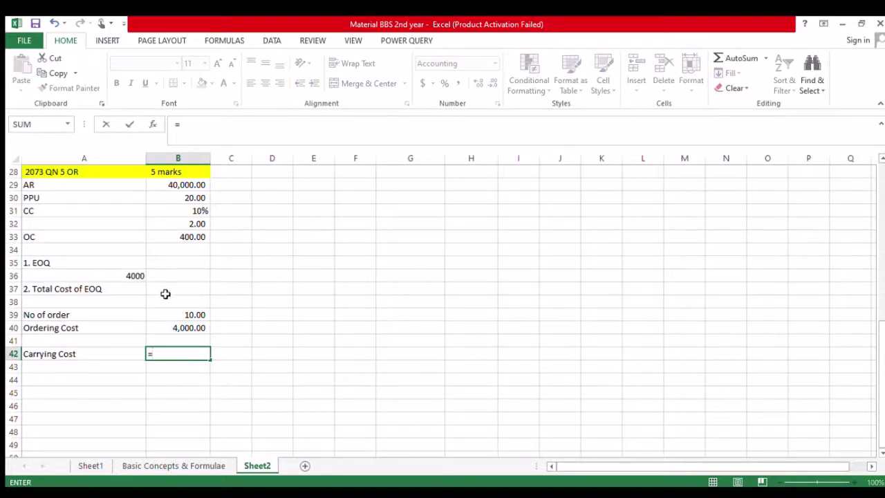
click(127, 277)
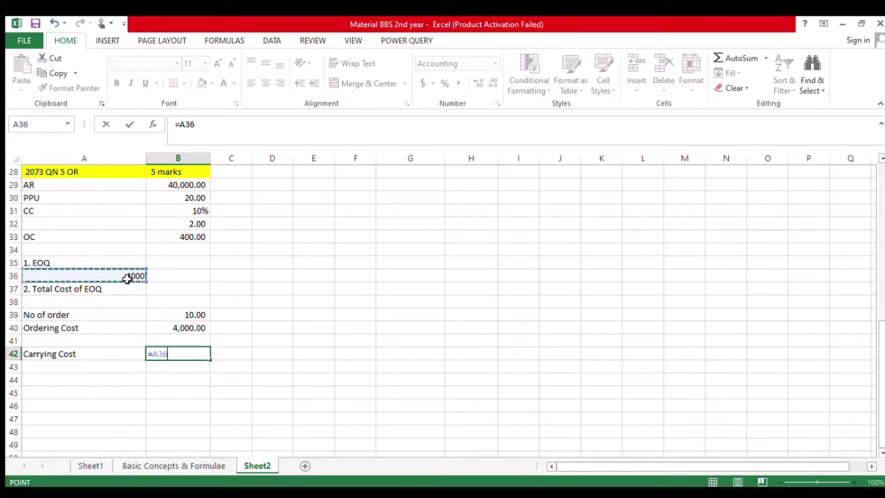
text(*)
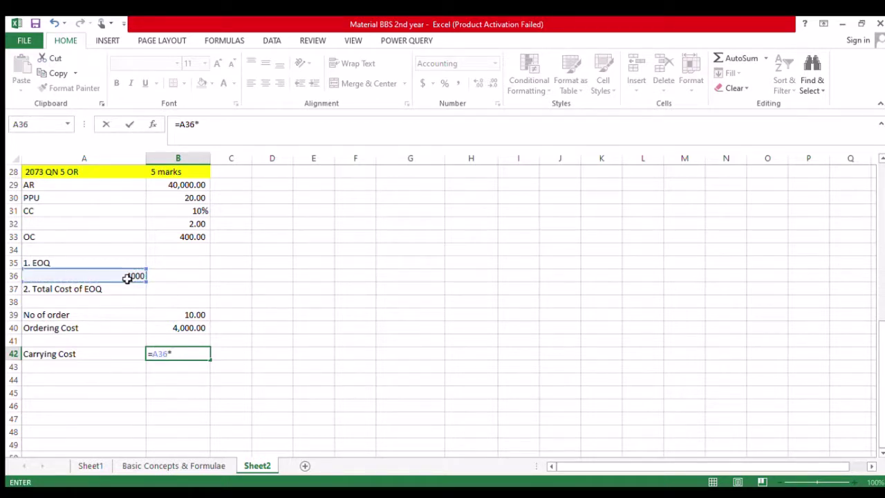
click(199, 225)
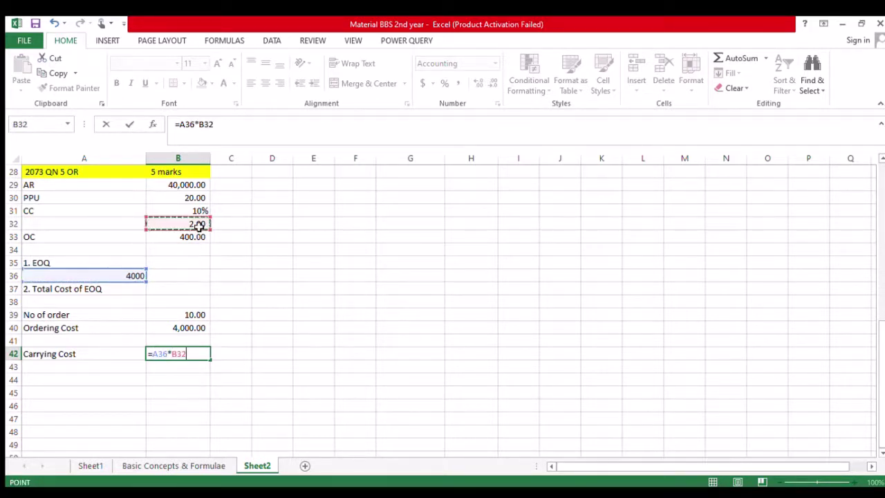
text(/)
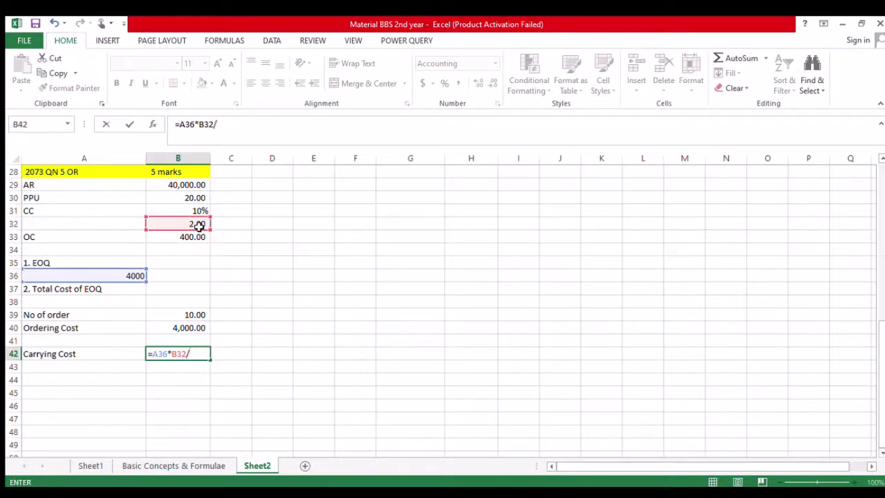
text(2)
key(Return)
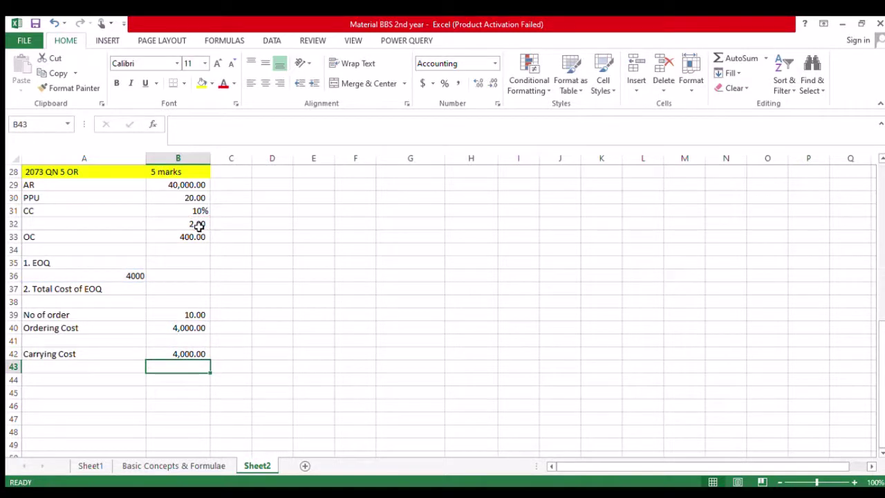
Review the carrying cost formula in cell B42 and the cells it references.
key(Up)
key(Right)
key(Right)
key(Right)
key(Left)
key(Left)
key(Left)
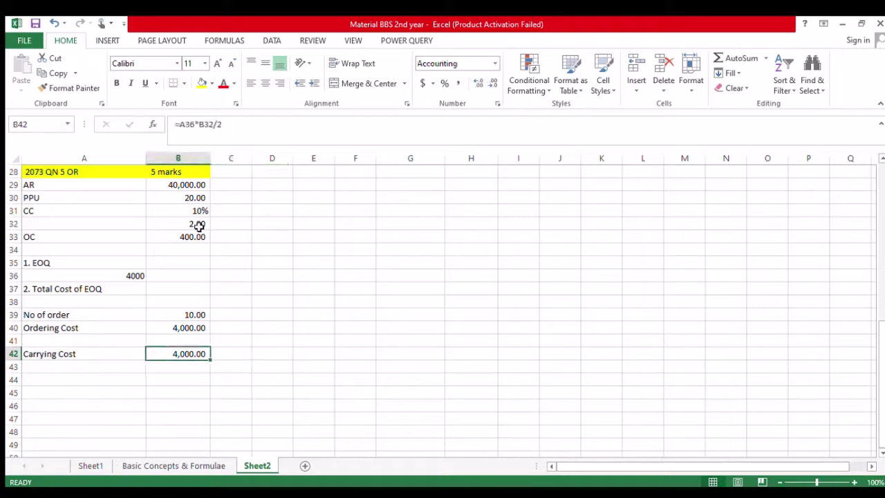
key(Right)
key(Right)
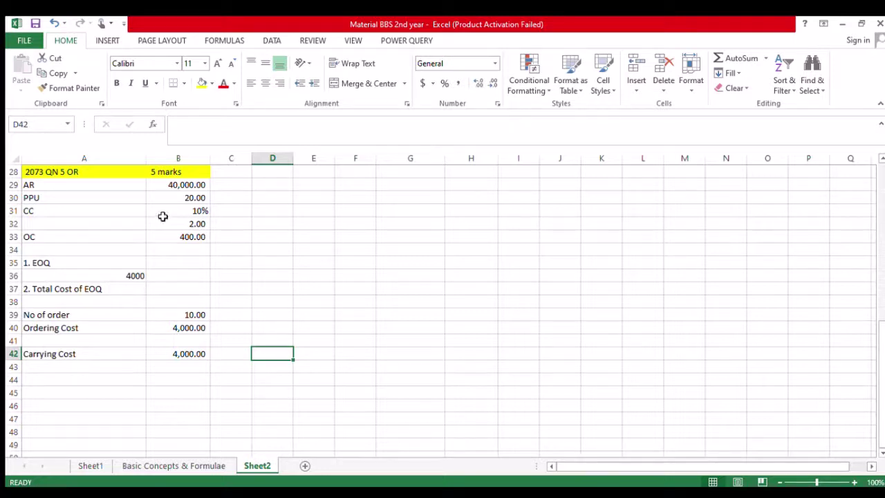
click(199, 353)
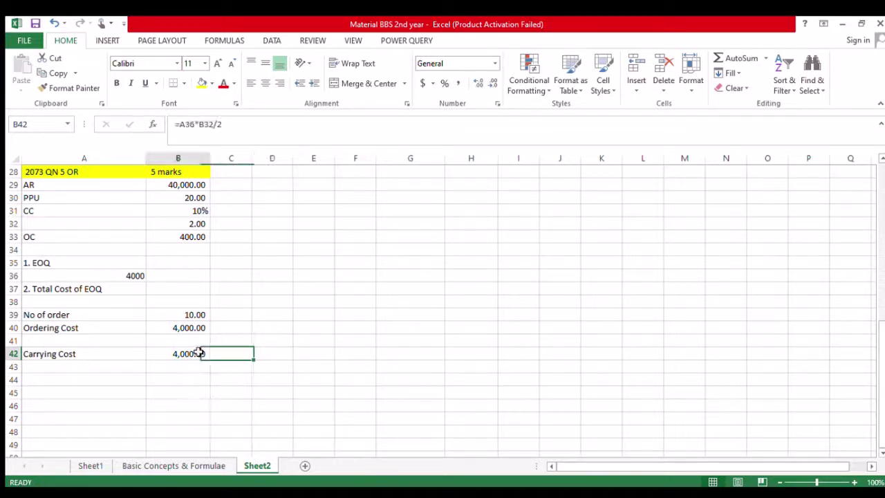
click(214, 125)
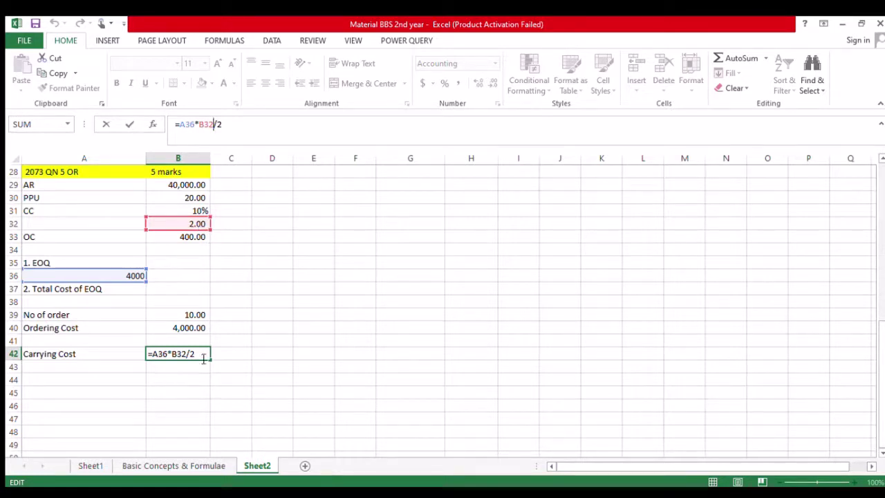
key(Return)
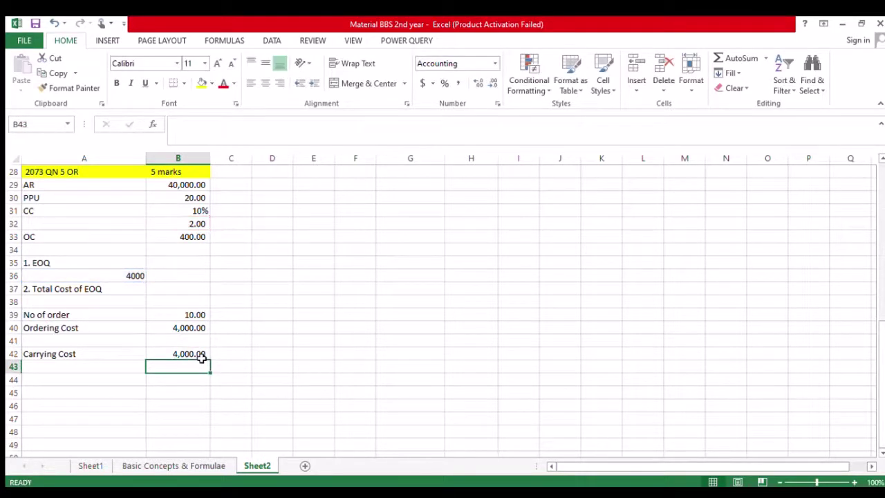
Enter the label "Cost of EOQ=" in cell A44, leaving row 43 blank.
key(Left)
key(Down)
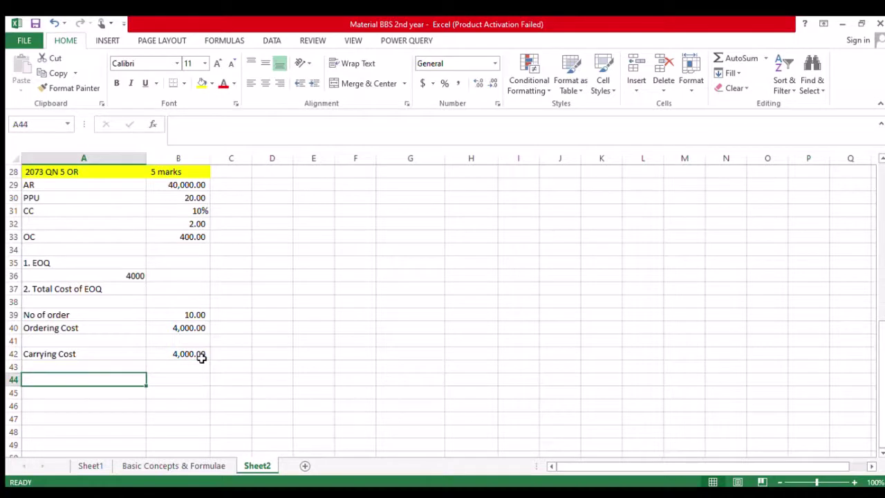
text(Cost)
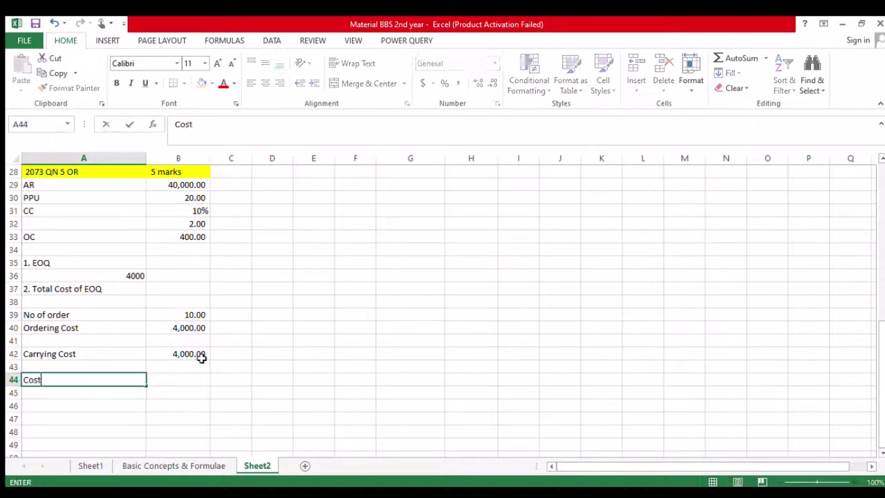
text( of EO)
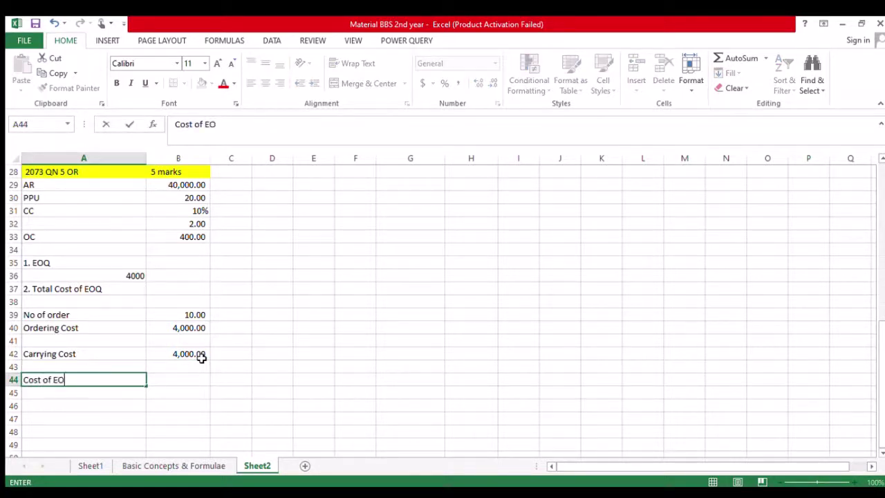
text(Q=)
Calculate the total cost of the EOQ in cell B44 by adding carrying and ordering costs with =B42+B40.
key(Right)
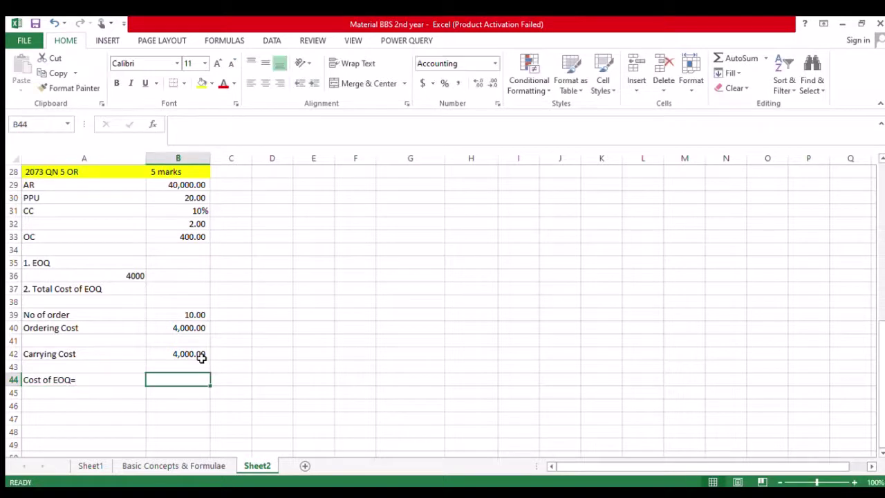
text(=)
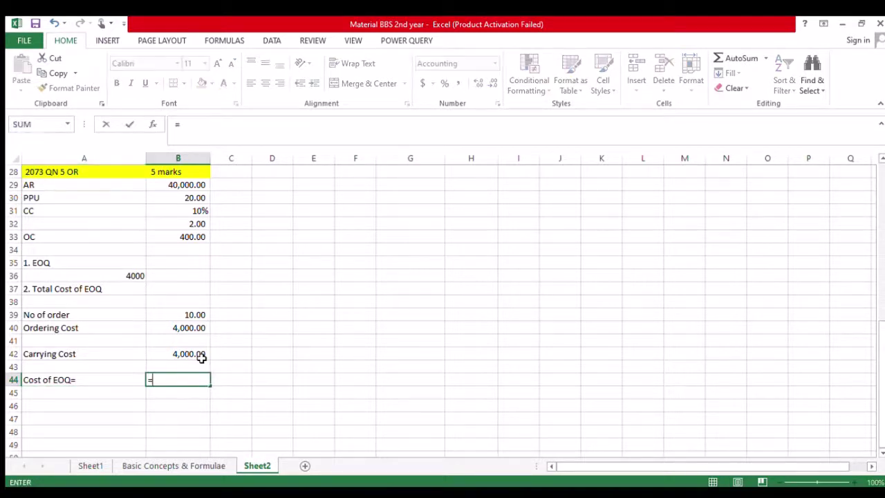
key(Up)
key(Up)
text(+)
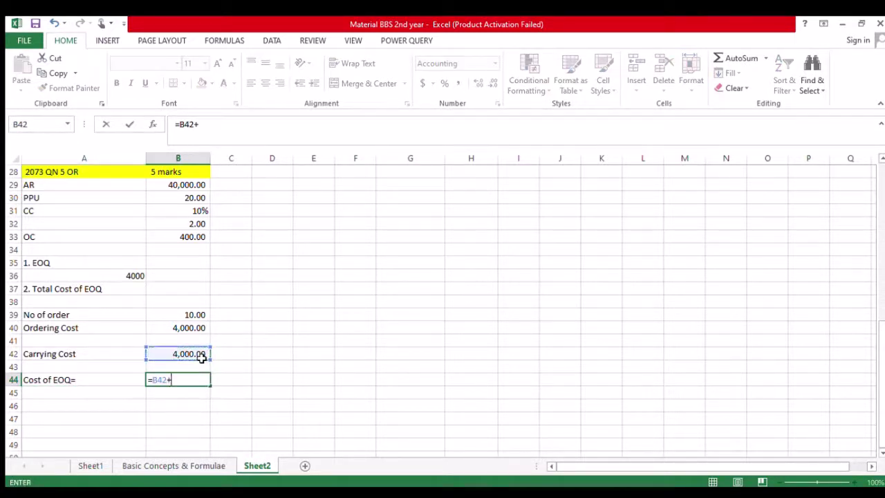
click(197, 331)
key(Return)
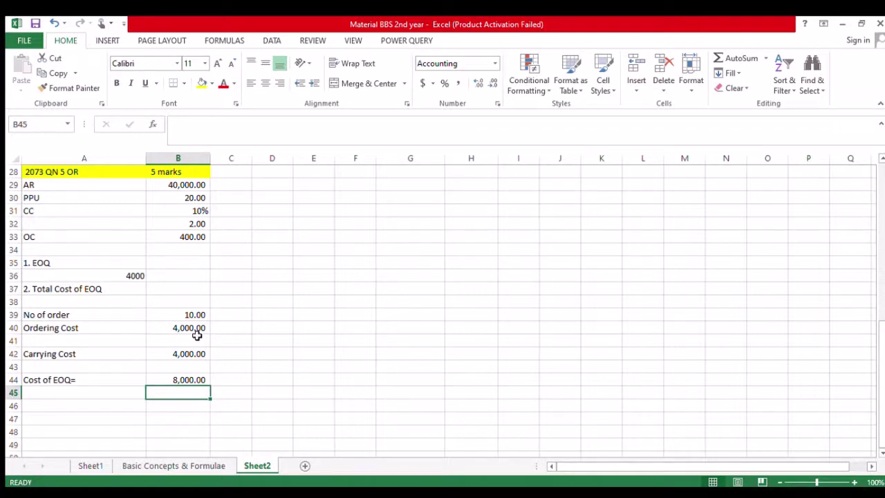
key(Left)
key(Down)
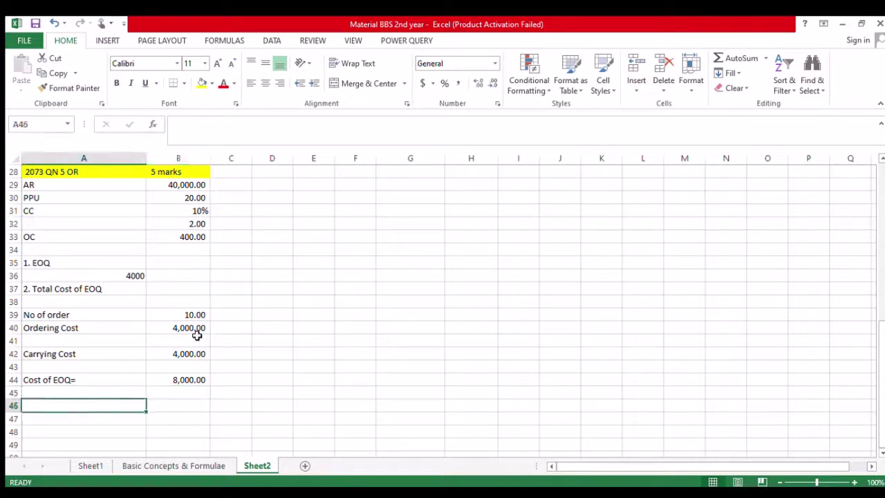
text(3.)
key(Return)
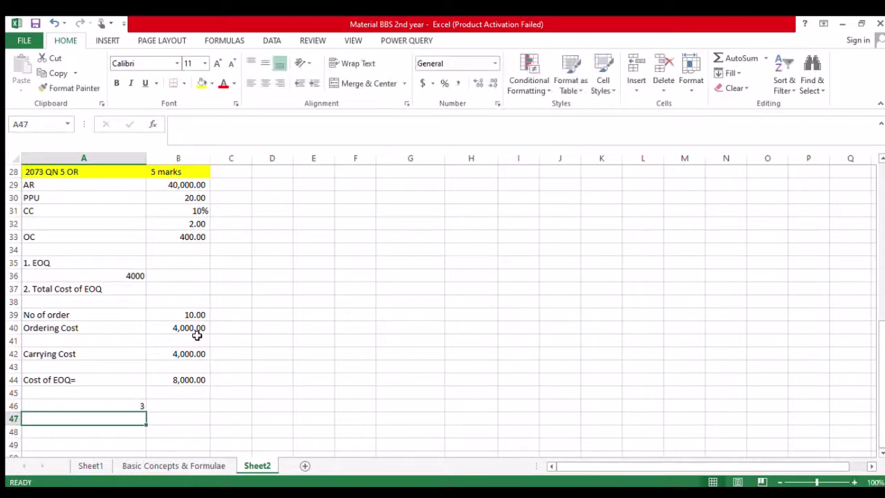
key(Up)
key(Delete)
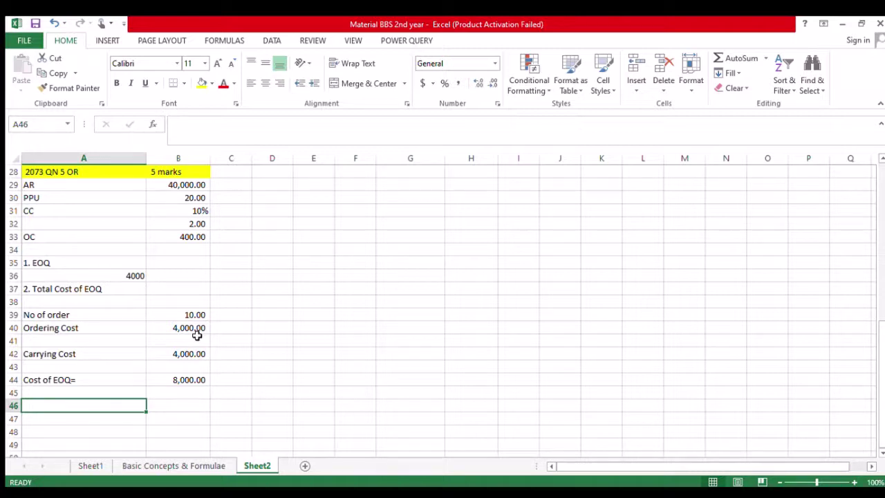
Check the AR and PPU values in cells B29 and B30 and look down the worked figures in column B.
click(181, 185)
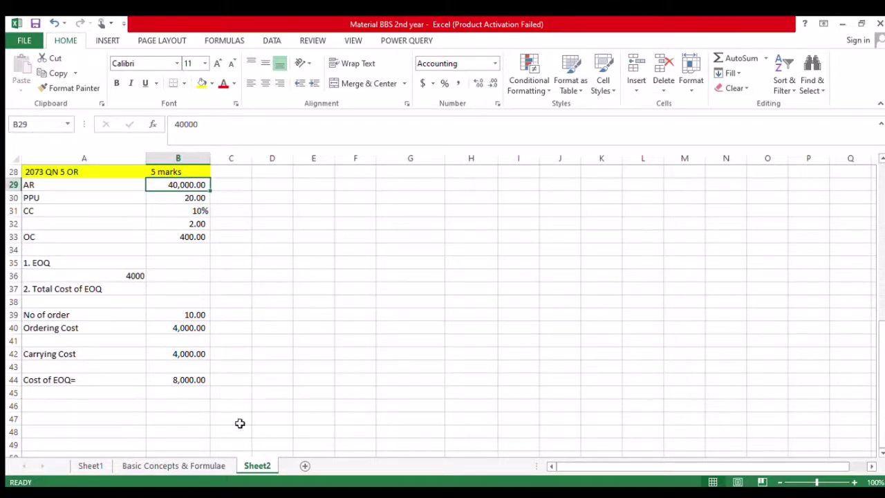
click(195, 198)
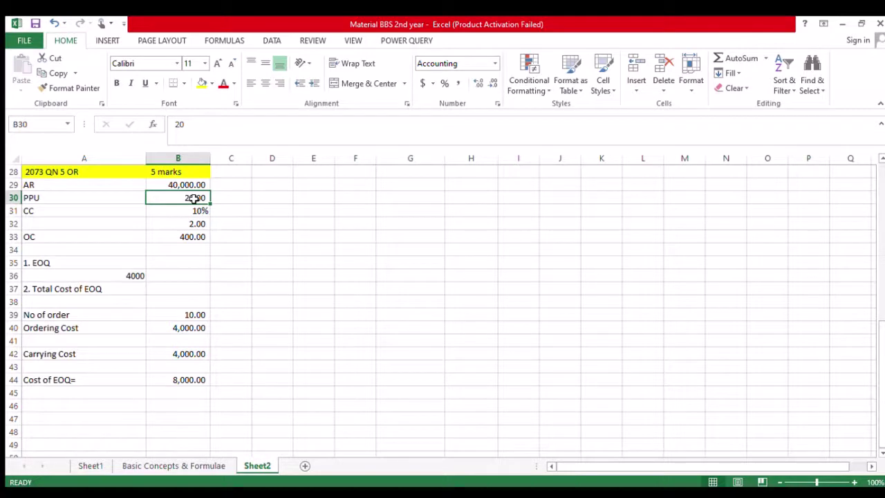
key(Down)
key(Down)
key(Down)
key(Down)
key(Down)
key(Down)
key(Down)
key(Down)
key(Down)
key(Down)
key(Down)
key(Down)
key(Down)
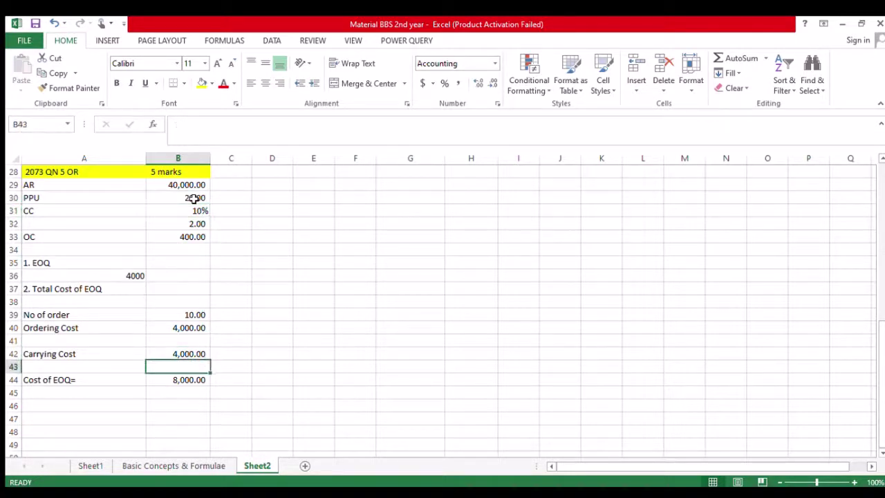
Enter the heading "3. Evaluation of proposal" in cell A46.
key(Left)
key(Down)
key(Down)
key(Down)
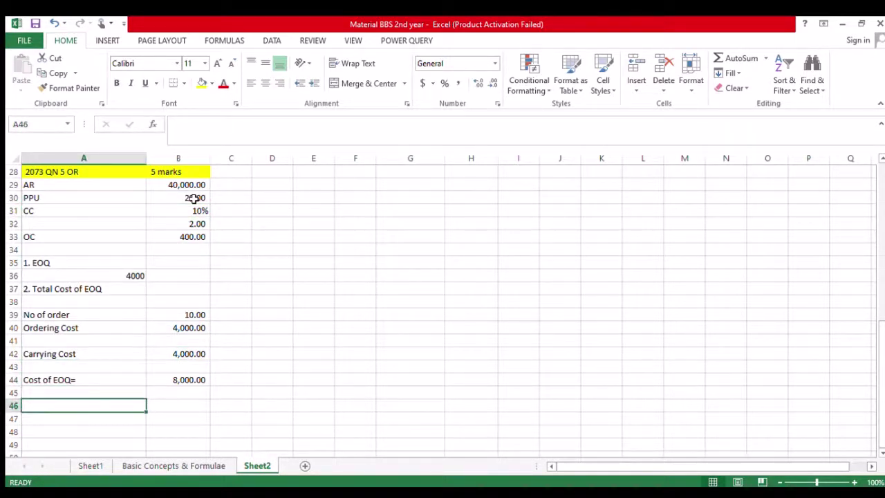
text(3.)
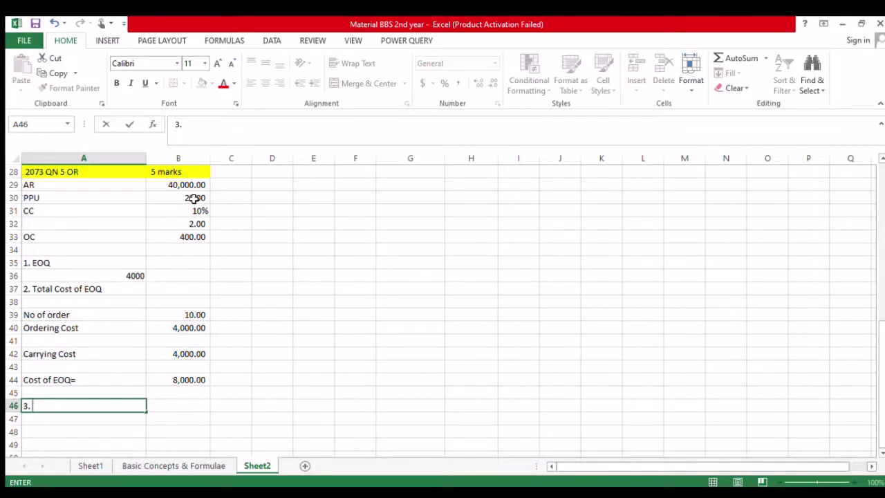
text(Evaluation oof proposalm)
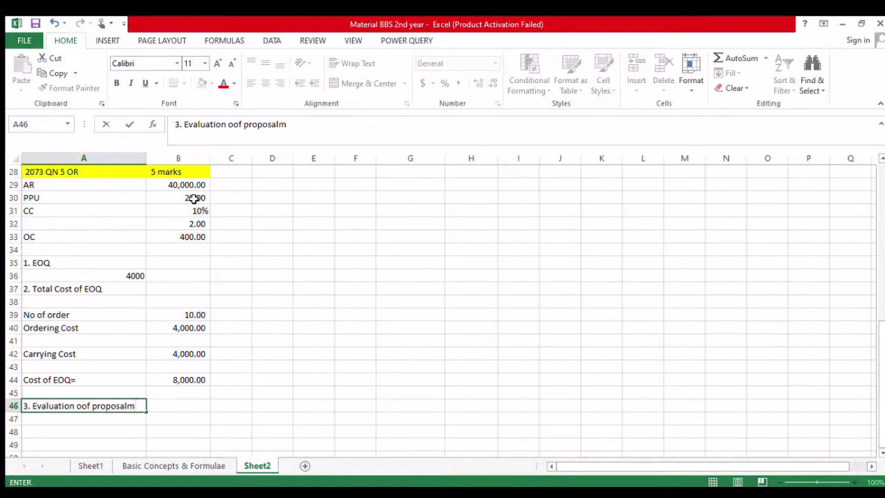
key(BackSpace)
key(Return)
key(Up)
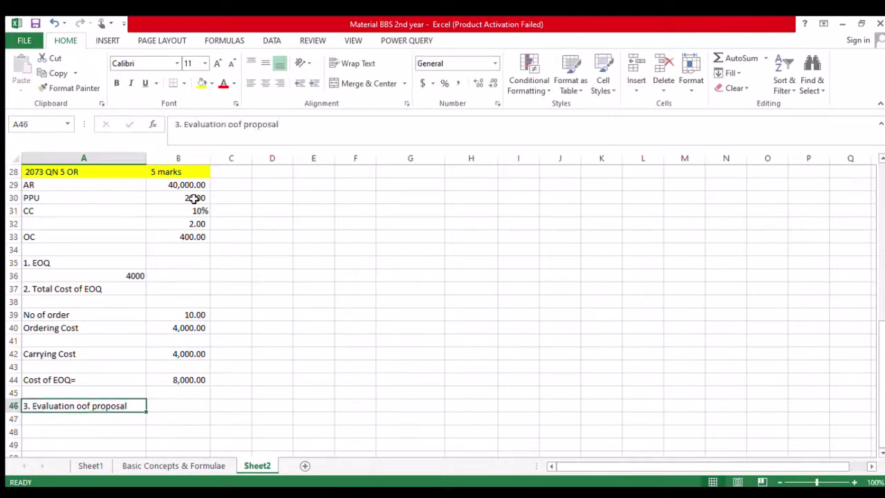
click(234, 126)
key(BackSpace)
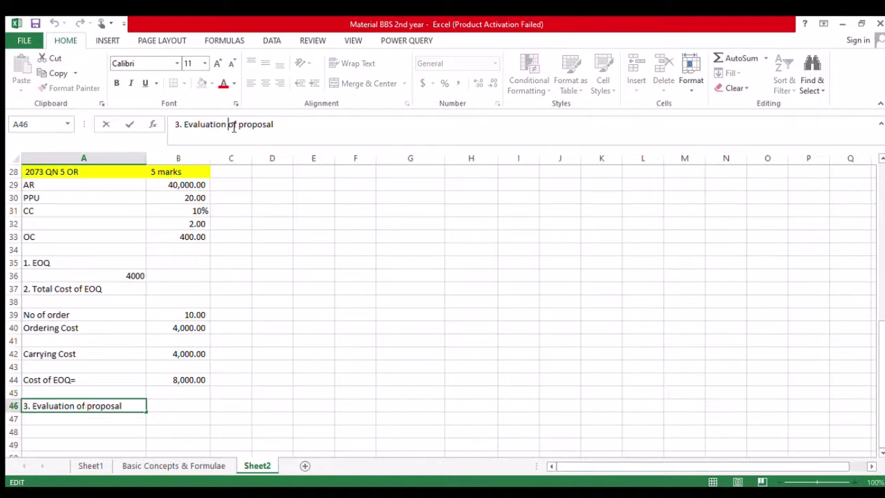
key(Return)
key(Down)
key(Down)
key(Down)
key(Down)
key(Down)
key(Down)
key(Down)
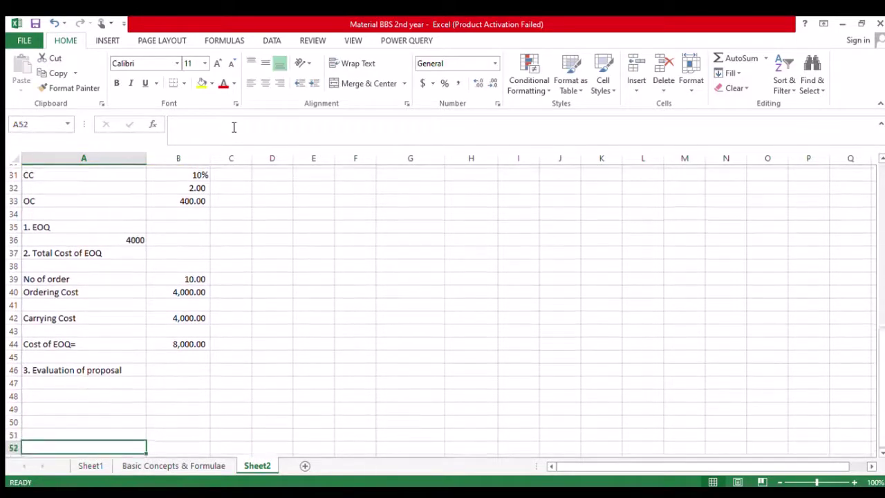
key(Up)
key(Up)
key(Up)
key(Up)
key(Up)
key(Up)
key(Up)
key(Up)
key(Up)
key(Up)
key(Up)
key(Up)
key(Up)
key(Up)
key(Up)
key(Up)
key(Up)
key(Up)
key(Up)
key(Up)
key(Up)
key(Up)
key(Up)
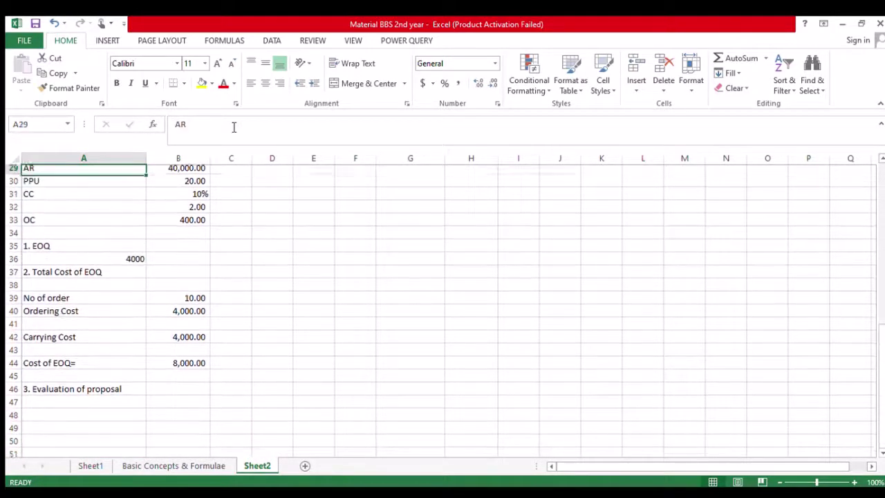
key(Down)
key(Down)
key(Down)
key(Down)
key(Down)
key(Down)
key(Down)
key(Down)
key(Down)
key(Down)
key(Down)
key(Down)
key(Down)
key(Down)
key(Down)
key(Down)
key(Down)
key(Down)
key(Down)
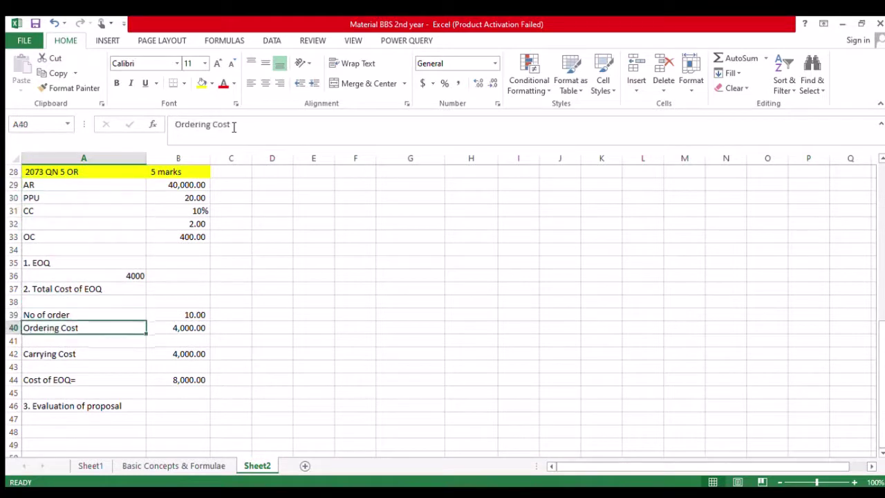
Enter the label "Purchase Cost" in cell A47 under the "3. Evaluation of proposal" heading.
text(P)
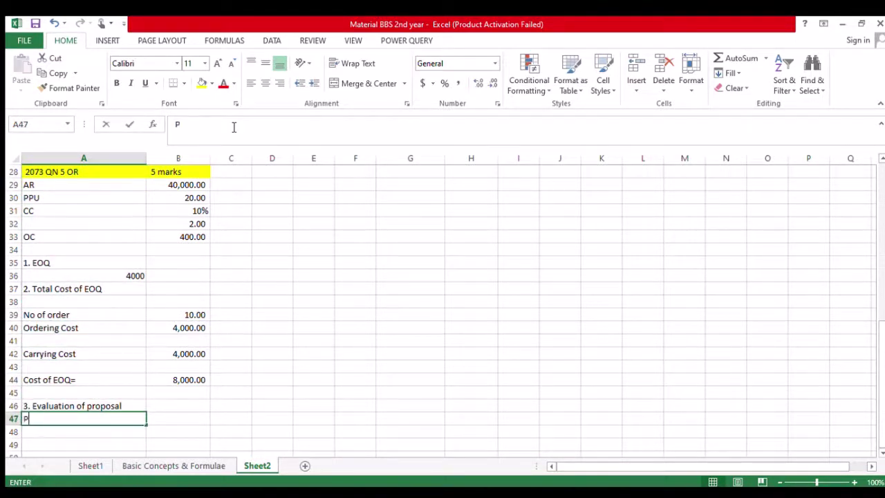
text(urchase Cosy)
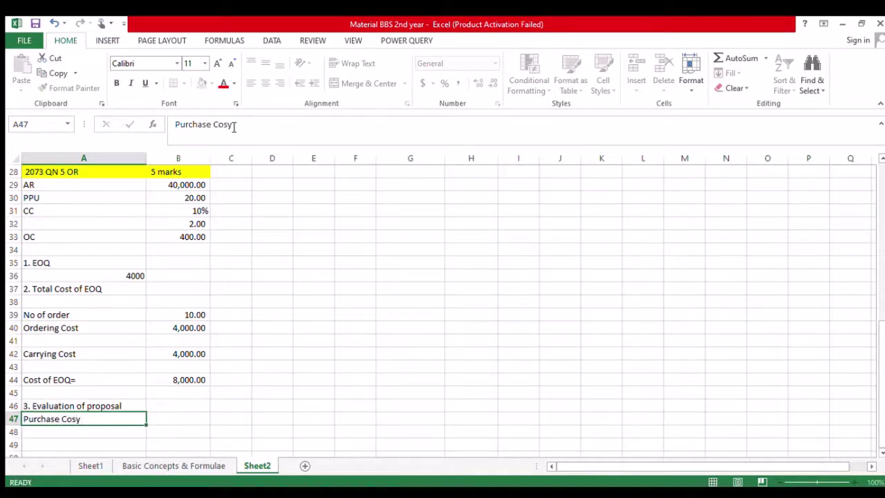
key(BackSpace)
key(BackSpace)
key(BackSpace)
key(BackSpace)
key(BackSpace)
key(BackSpace)
key(BackSpace)
key(BackSpace)
key(BackSpace)
key(BackSpace)
key(BackSpace)
key(BackSpace)
key(BackSpace)
key(ctrl+z)
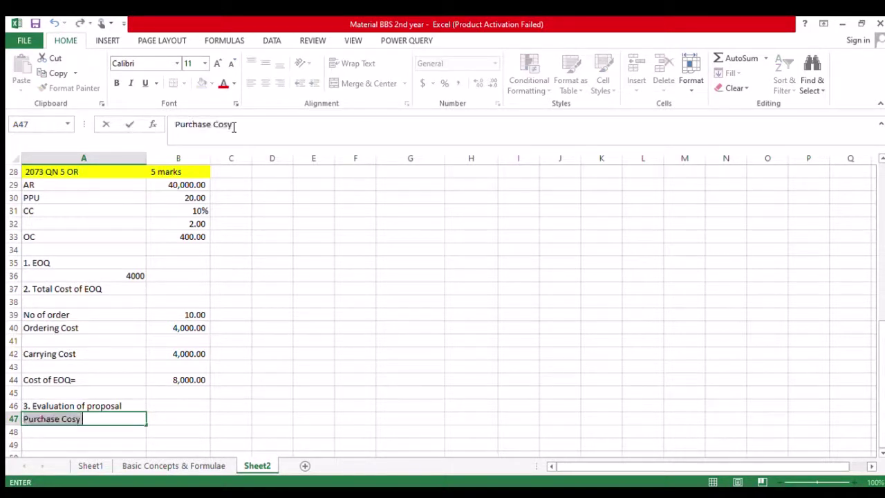
click(251, 129)
key(BackSpace)
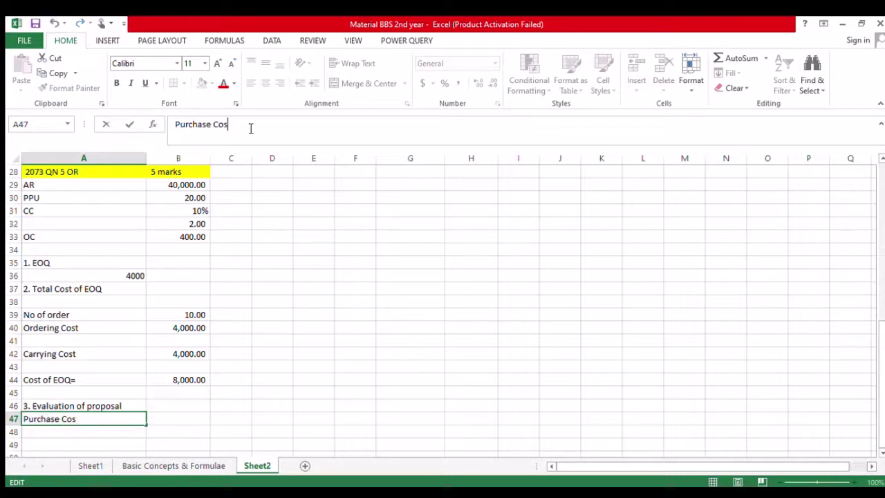
text(t)
key(Return)
key(ctrl+Right)
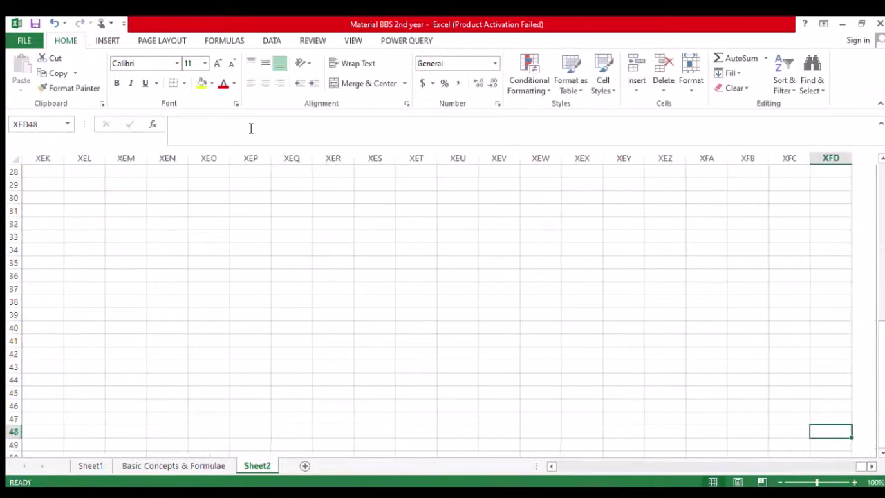
key(ctrl+Home)
key(Down)
key(Down)
key(Down)
key(Down)
key(Down)
key(Down)
key(Down)
key(Down)
key(Down)
key(Down)
key(Down)
key(Down)
key(Down)
key(Down)
key(Down)
key(Down)
key(Down)
key(Down)
key(Down)
key(Down)
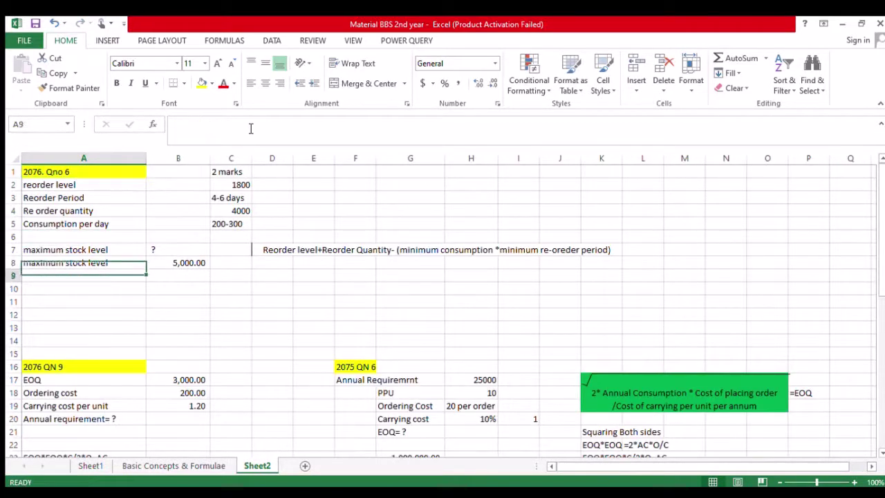
key(Down)
key(Down)
key(Down)
key(Down)
key(Down)
key(Down)
key(Down)
key(Down)
key(Up)
key(Up)
key(Up)
key(Up)
key(Up)
key(Up)
key(Up)
key(Up)
key(Up)
key(Up)
key(Up)
key(Up)
key(Up)
key(Up)
key(Up)
key(Up)
key(Up)
key(Up)
key(Up)
key(Up)
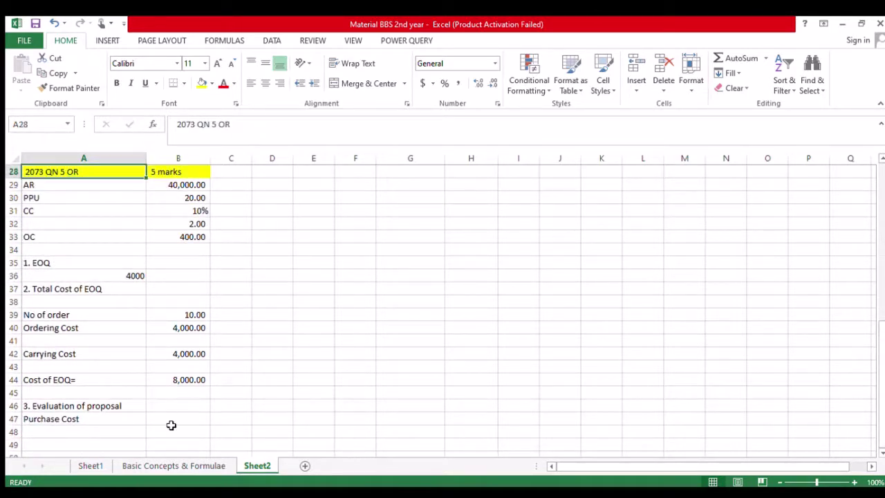
Calculate the purchase cost in B47 by multiplying the annual requirement by the price per unit, =B29*B30.
click(173, 424)
text(=)
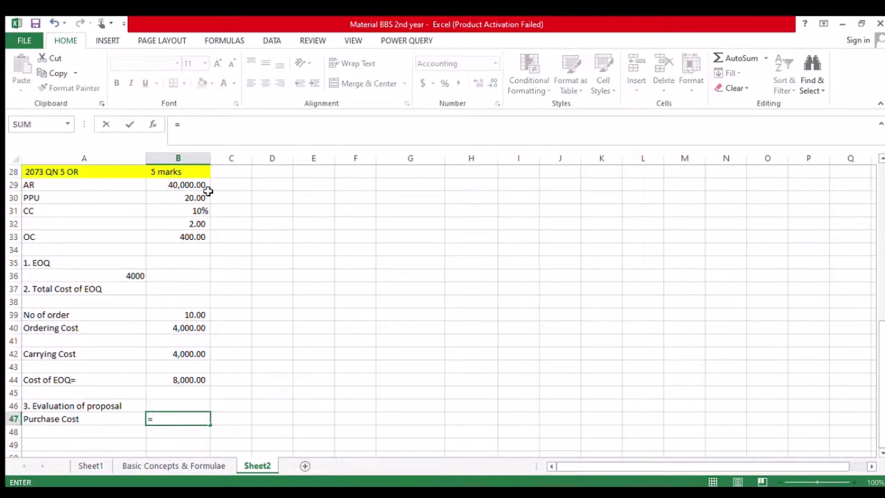
click(199, 185)
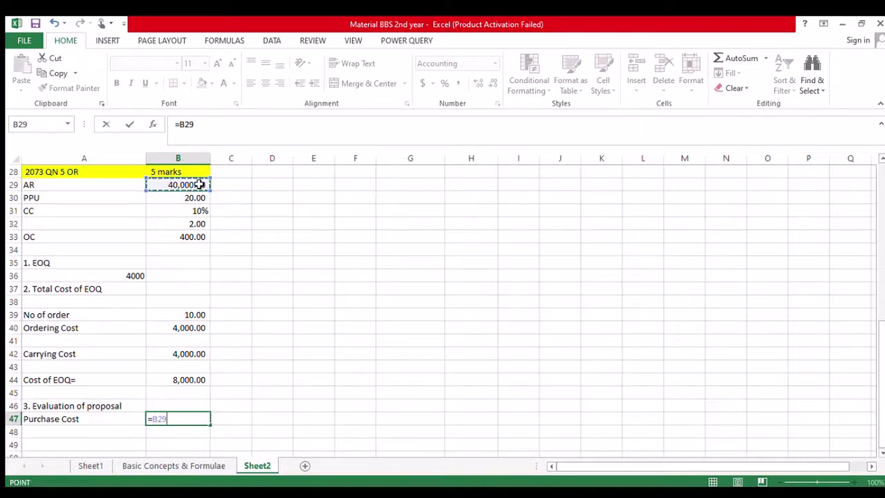
text(*)
click(199, 198)
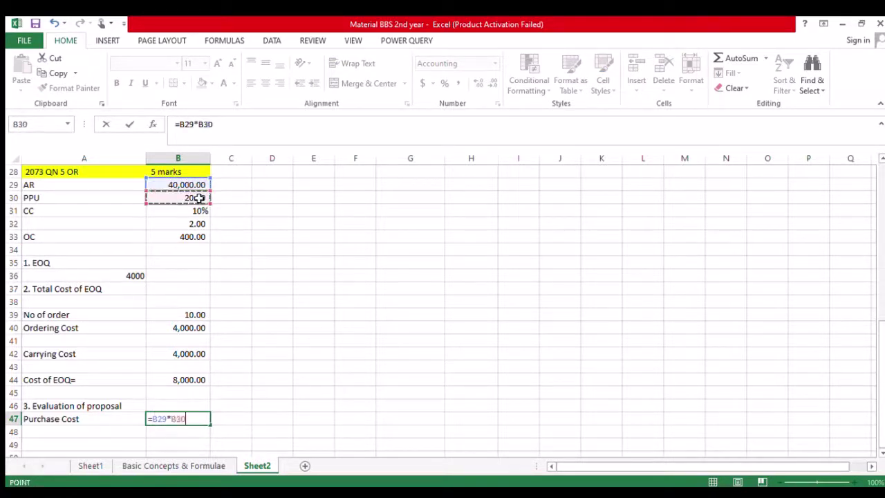
key(Return)
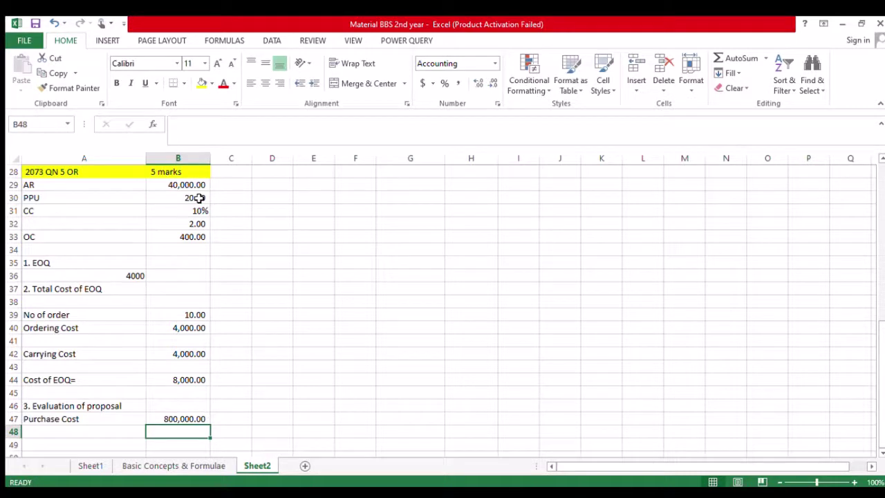
Add a "Saving" row in row 48 and calculate it in B48 as 2% of the purchase cost in B47.
key(Left)
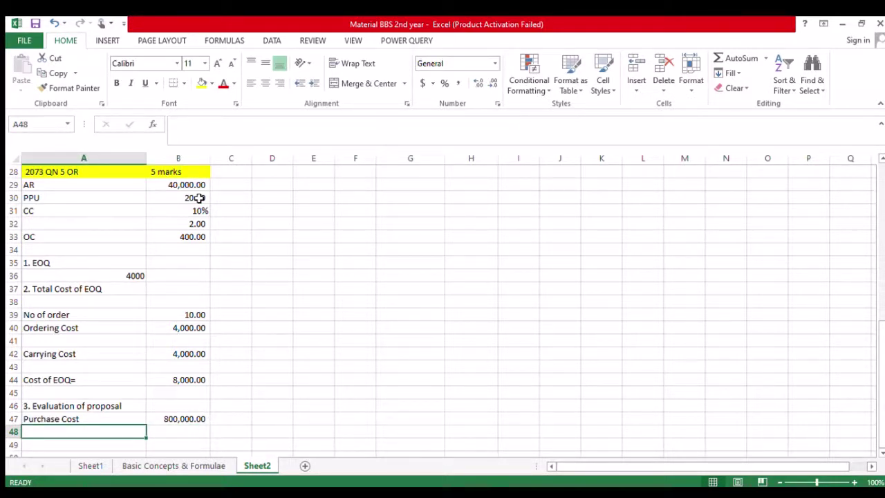
text(Saving)
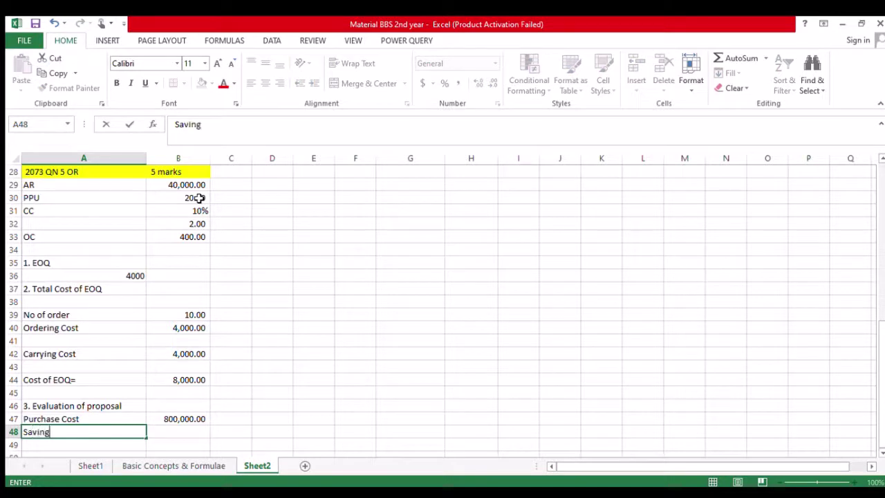
key(Tab)
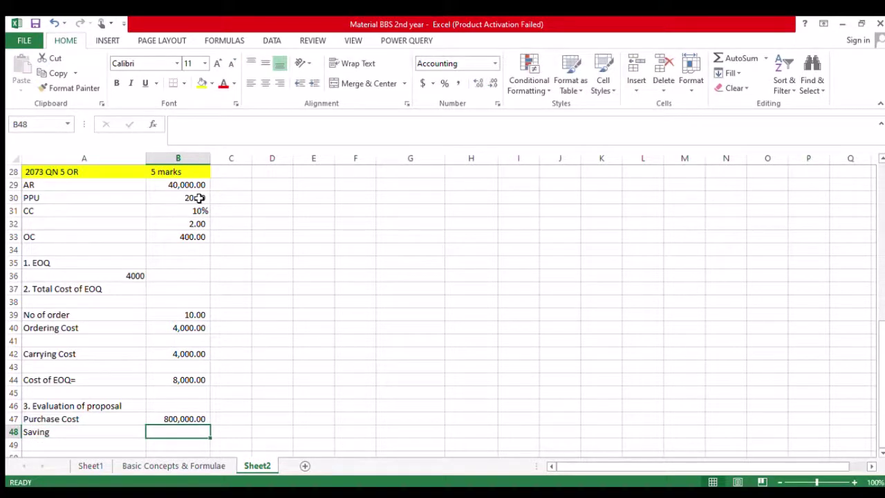
text(=)
key(Up)
text(*2)
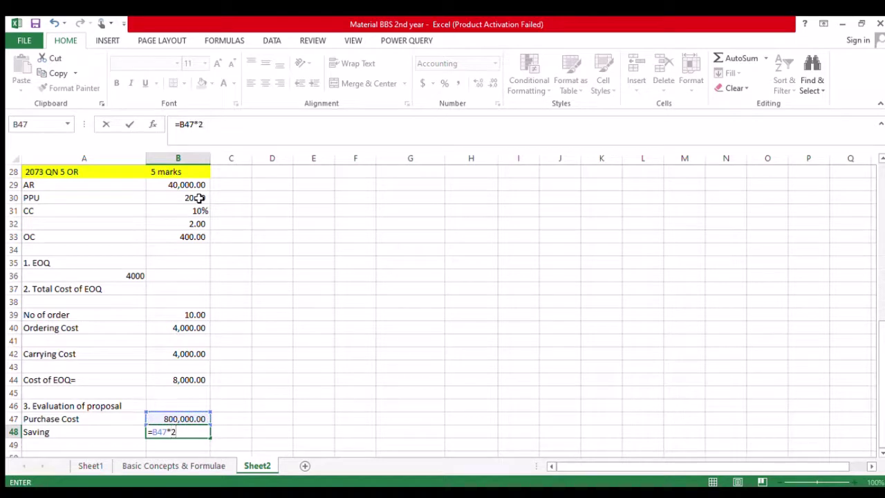
key(Return)
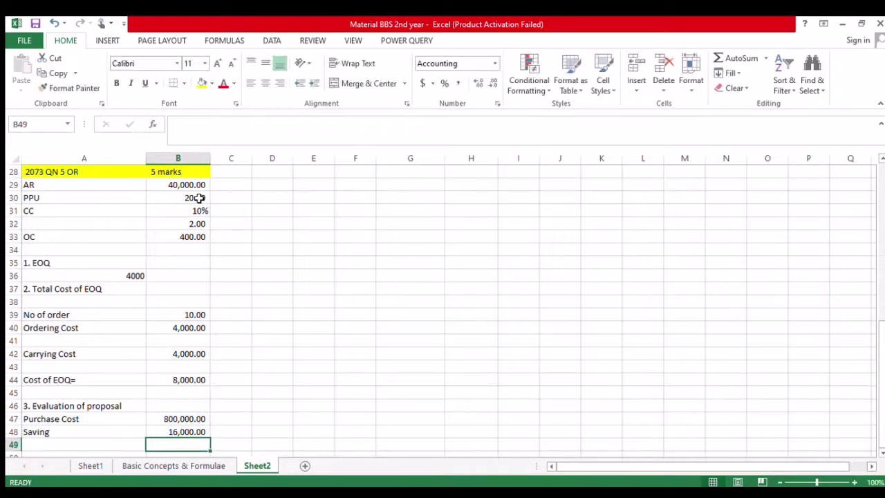
Enter the label "Total Cost of material whole purchase" in cell A49.
key(Up)
key(Left)
key(Down)
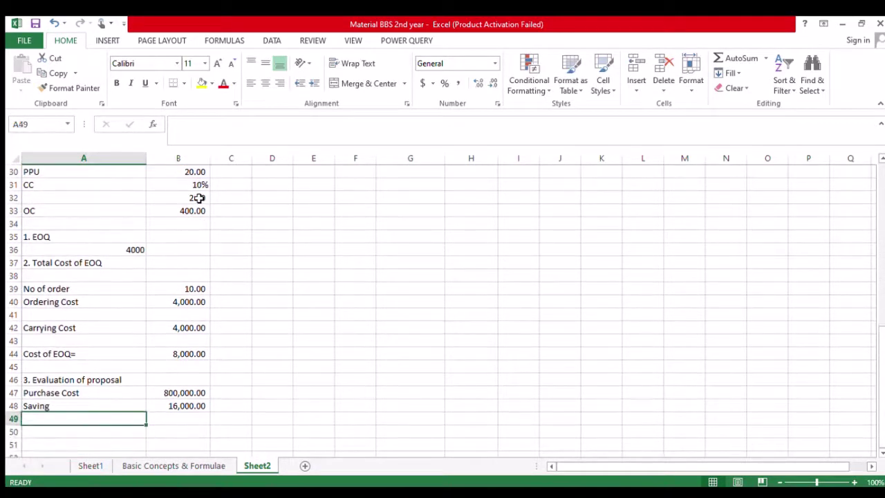
text(Total)
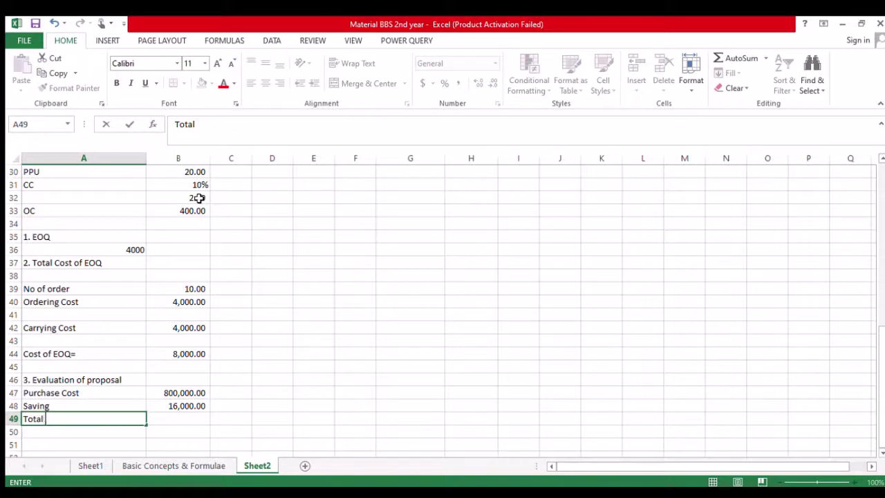
text( Cost of material)
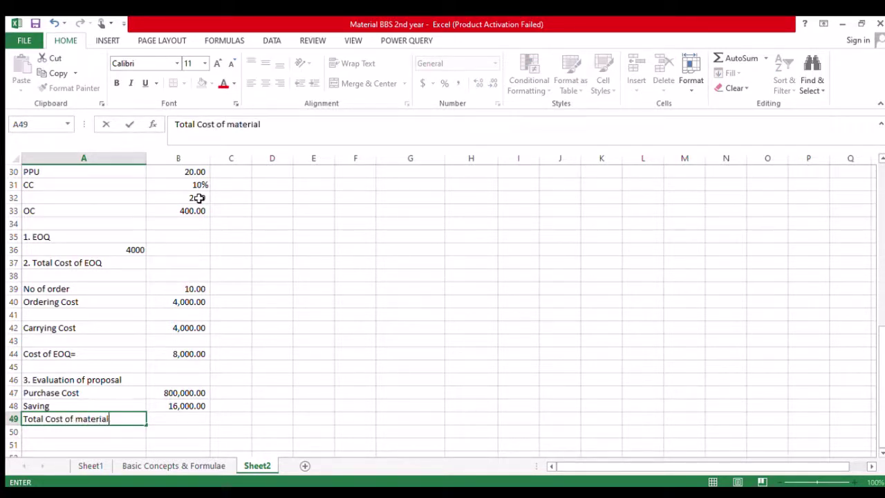
text( whole purchase)
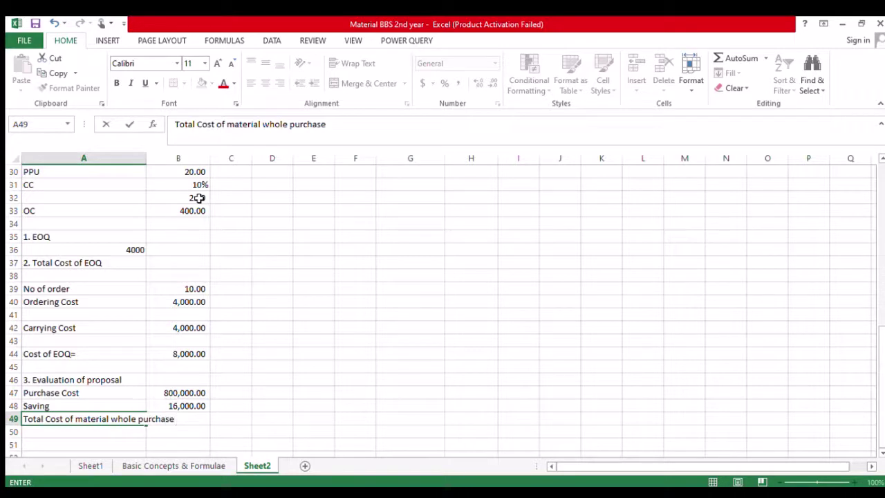
Calculate the total material cost in B49 by subtracting the saving in B48 from the purchase cost in B47.
key(Tab)
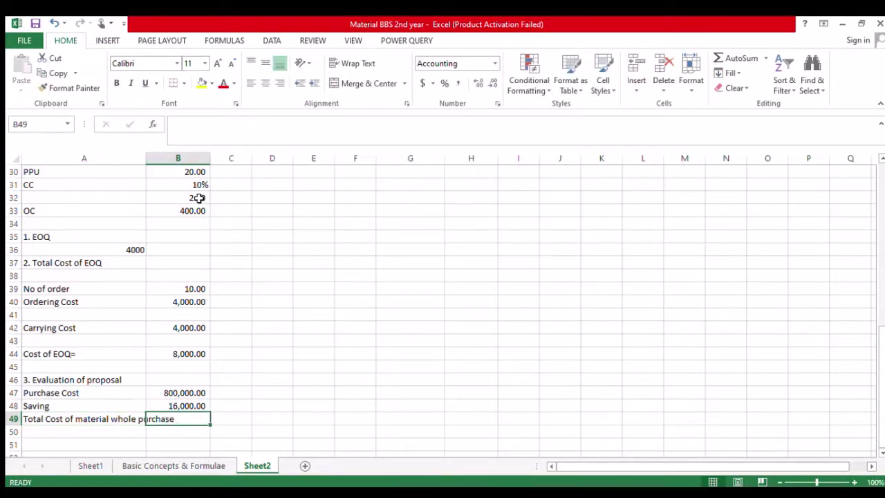
text(=)
key(Up)
key(Up)
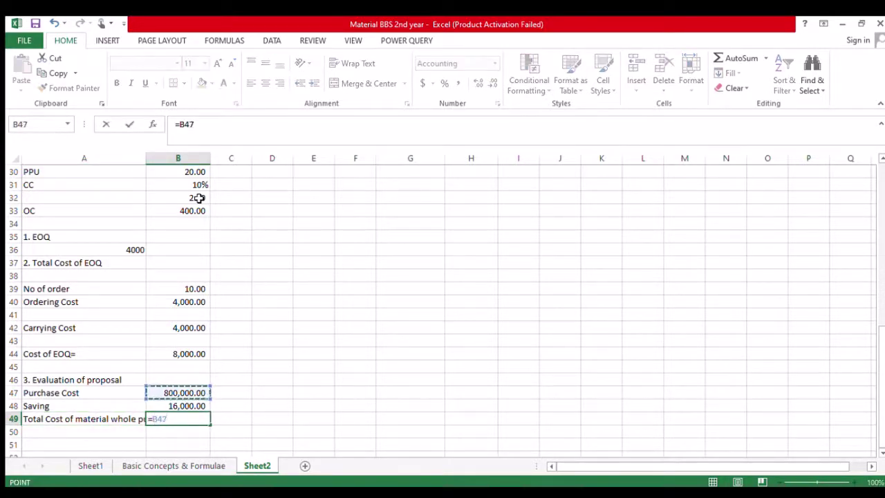
text(-)
key(Up)
key(Return)
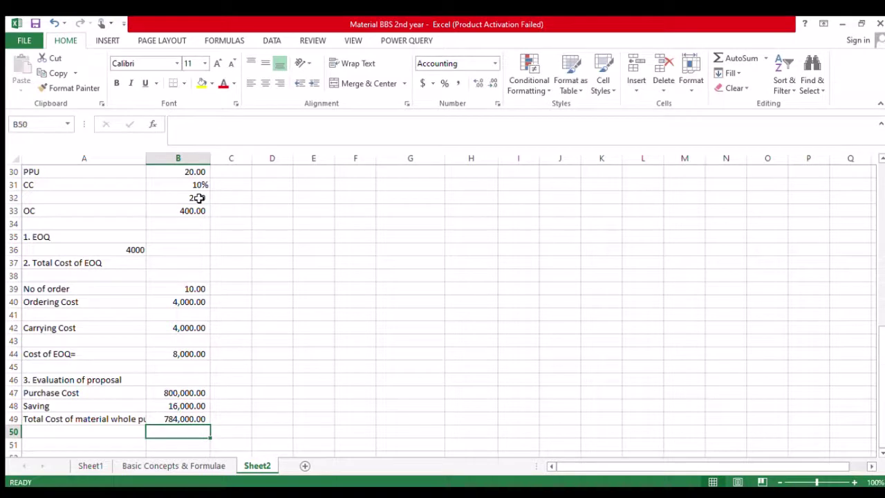
Enter the label "Ordeing cost" in A50 and the value 400 in B50.
key(Up)
key(Down)
key(Left)
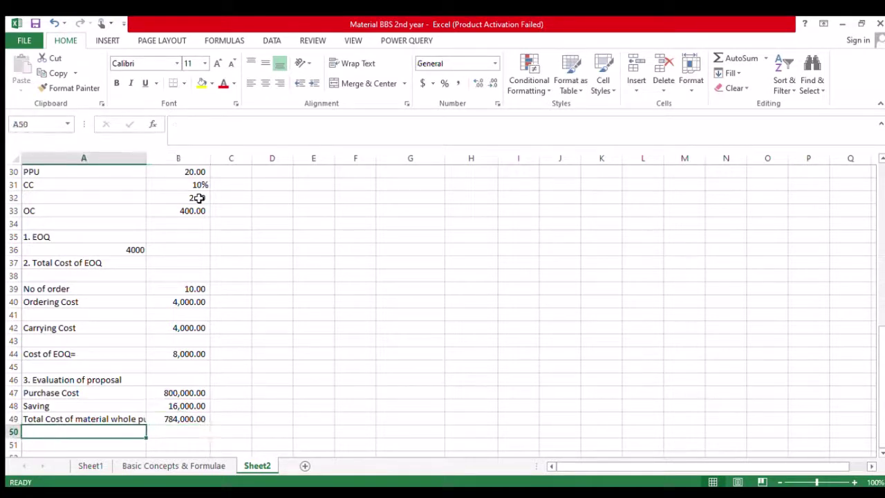
text(Ord)
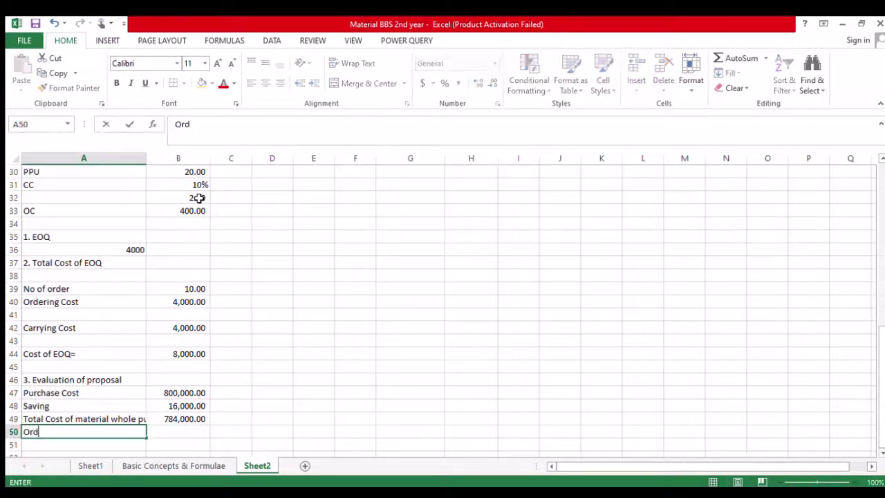
text(eing cost)
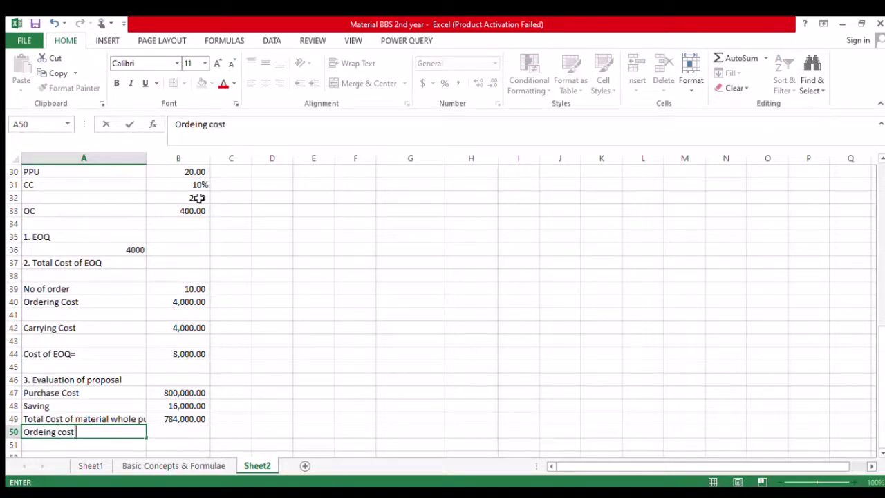
key(Return)
key(Right)
key(Up)
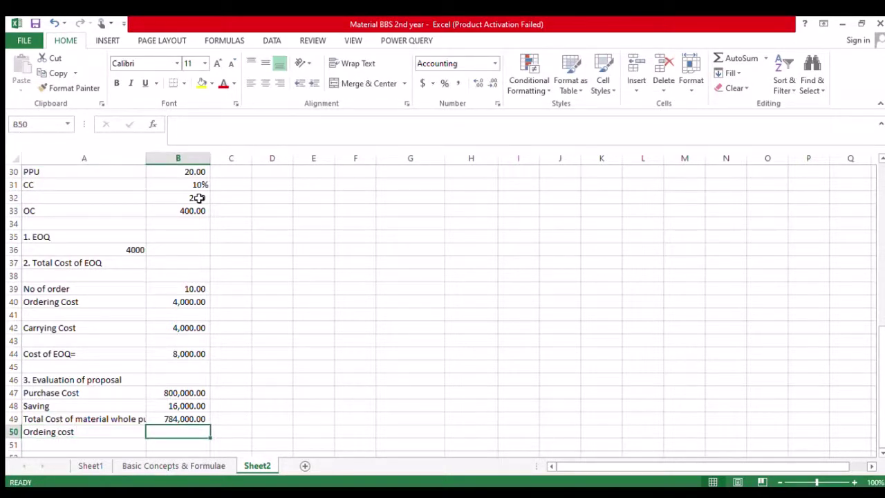
text(400)
key(Return)
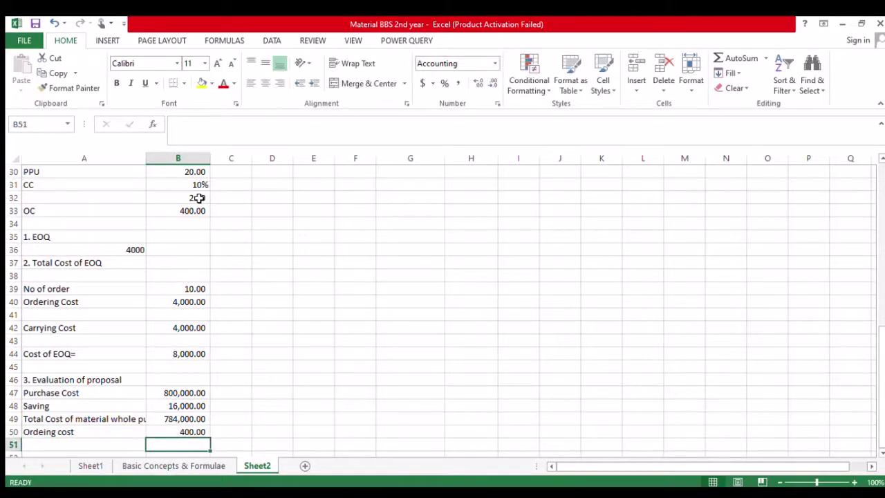
Correct the spelling of the label in A50 to "Ordering cost".
key(Left)
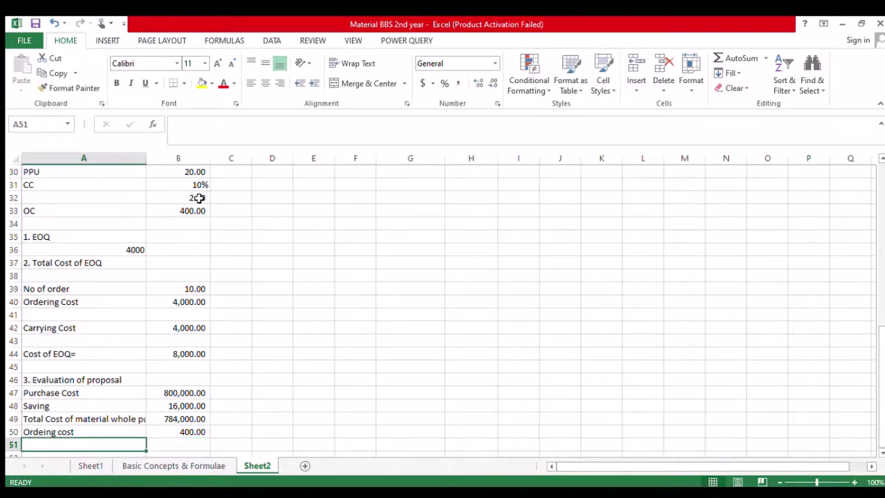
click(37, 433)
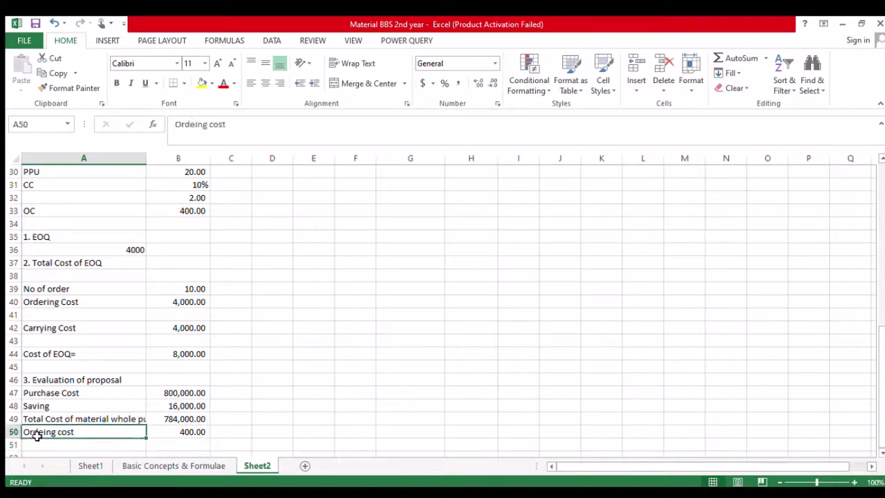
click(196, 126)
text(r)
key(Return)
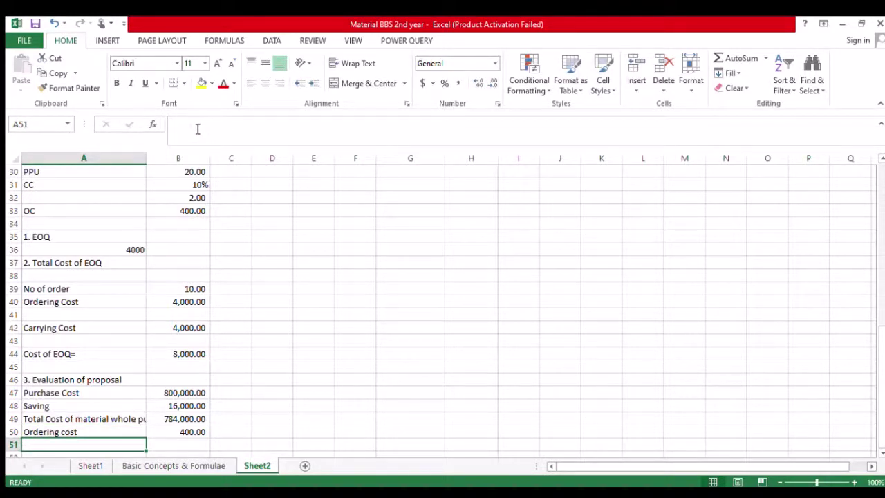
Add a "Carrying cost" label in A51 and calculate its amount in B51 with =40000*2/2.
text(Carryin)
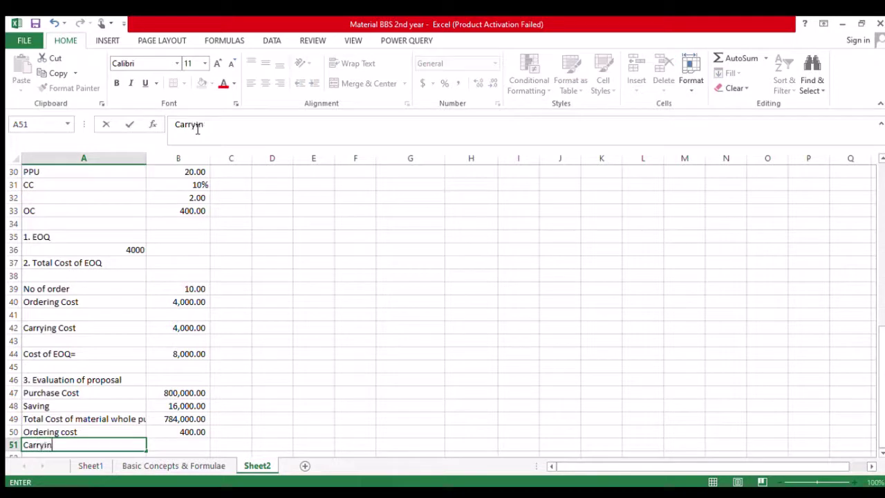
text(g cost)
key(Return)
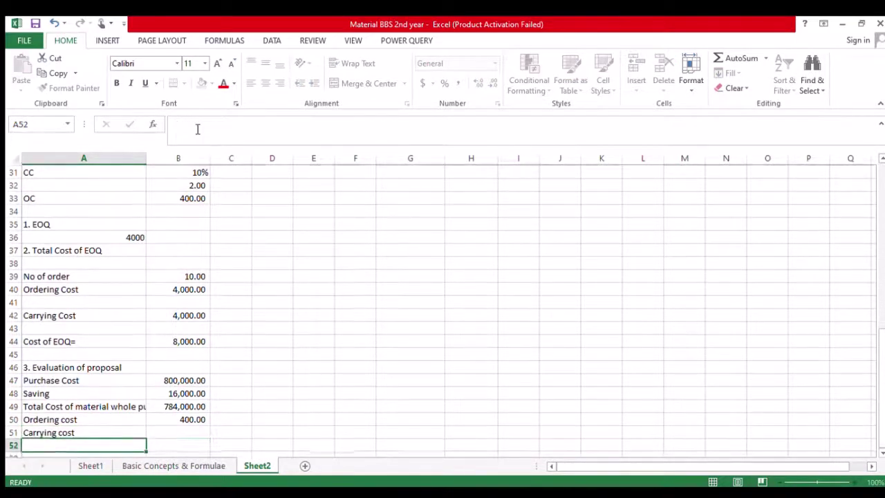
key(Up)
key(Right)
text(=)
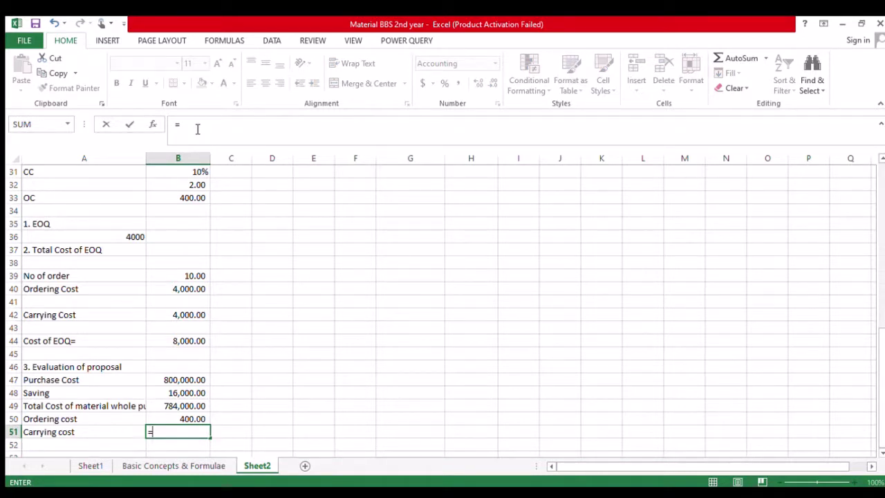
text(40000*2/2)
key(Return)
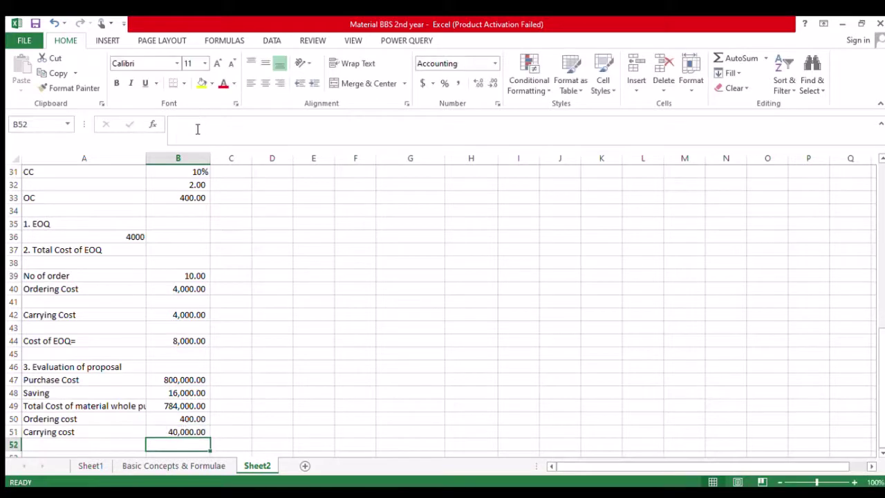
Enter the label "Total cost" in A53, leaving row 52 blank beneath the carrying cost.
key(Left)
key(Down)
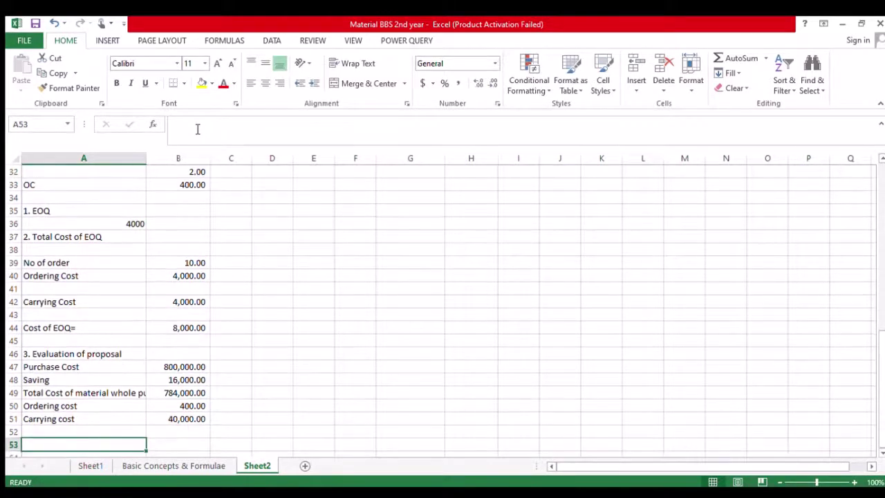
text(Total cosy)
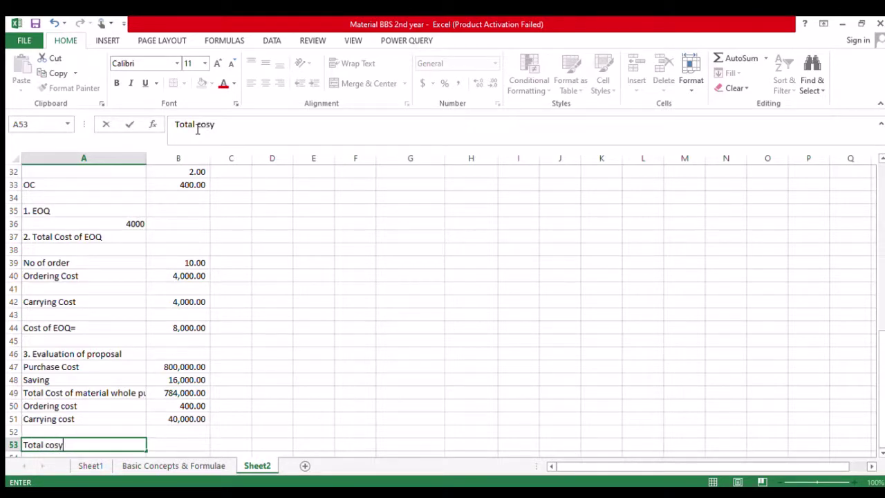
key(BackSpace)
text(t)
Check the total inventory cost formula in M2 of the Basic Concepts & Formulae sheet, and return to Sheet2.
click(207, 468)
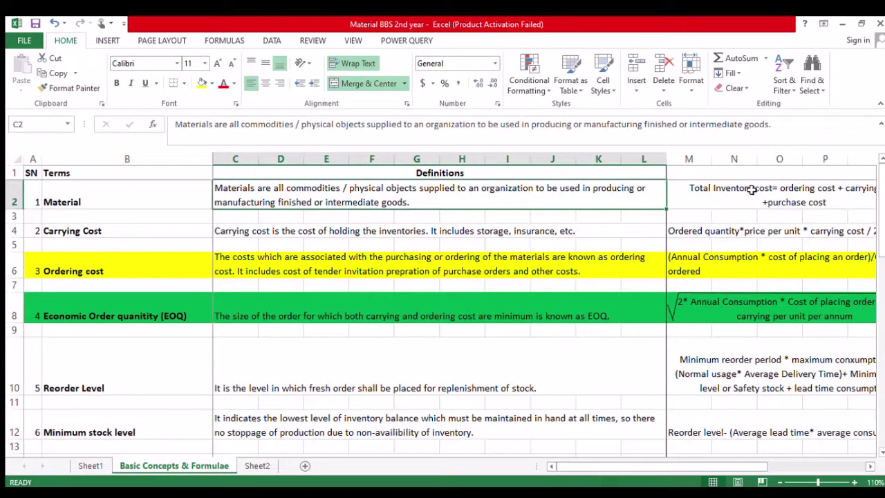
click(750, 197)
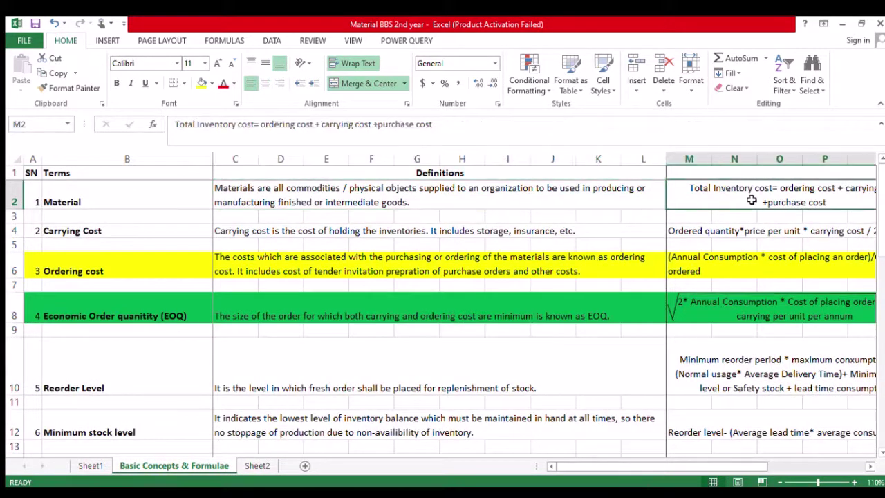
key(Right)
click(751, 199)
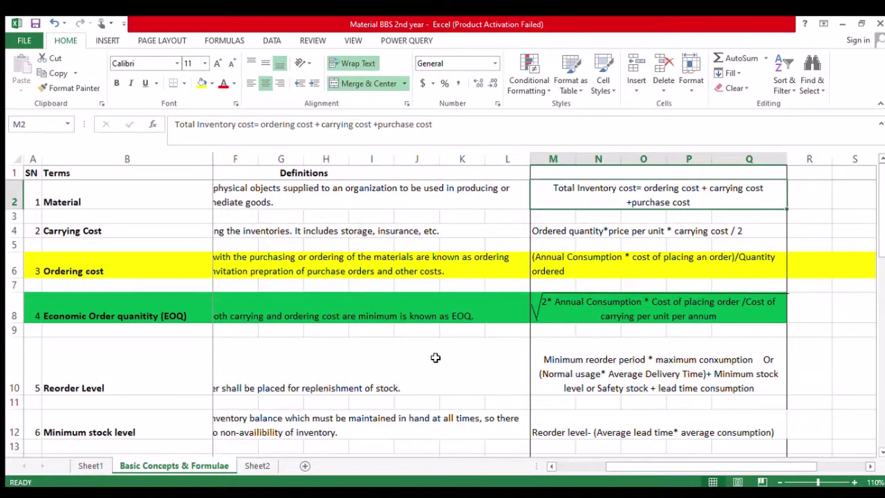
click(262, 467)
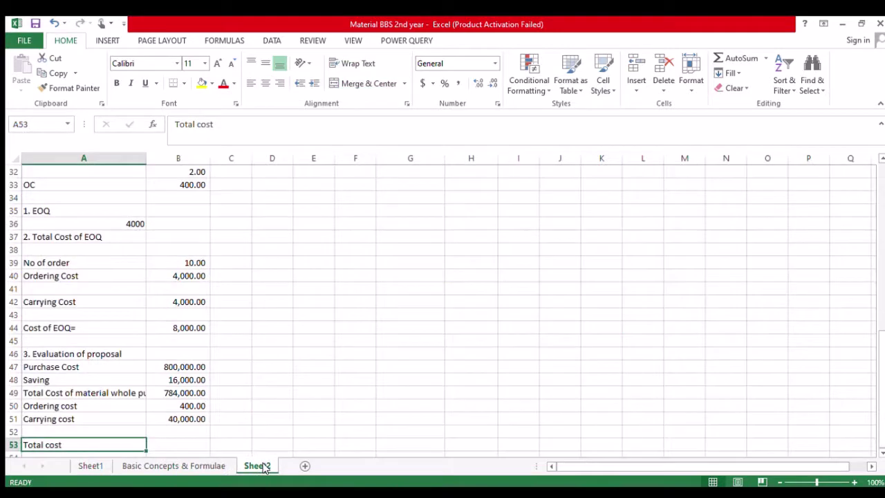
Calculate the proposal's total cost in B53 by adding carrying cost, ordering cost and material cost with =B51+B50+B49.
click(174, 444)
text(=)
key(Up)
key(Up)
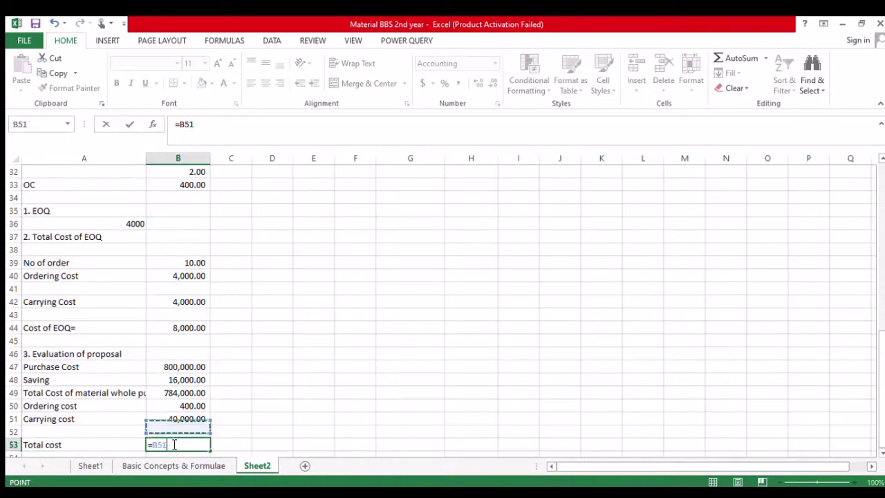
text(+)
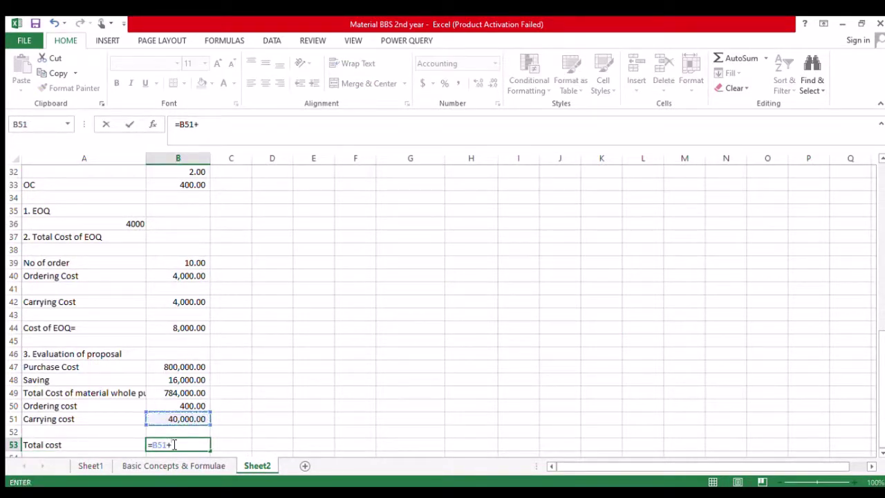
click(192, 406)
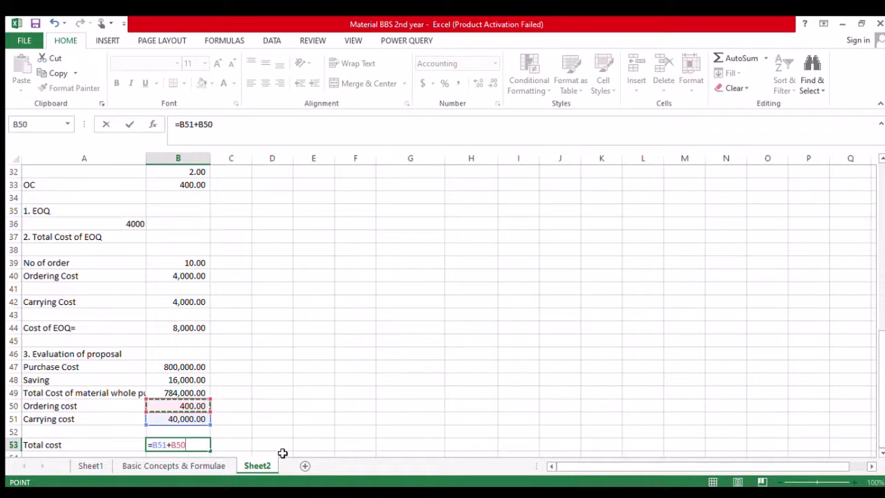
text(+)
click(175, 394)
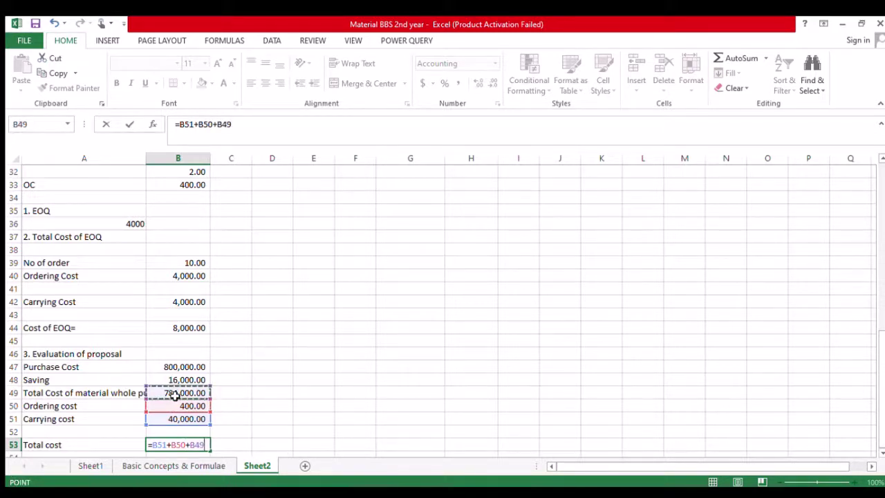
key(Return)
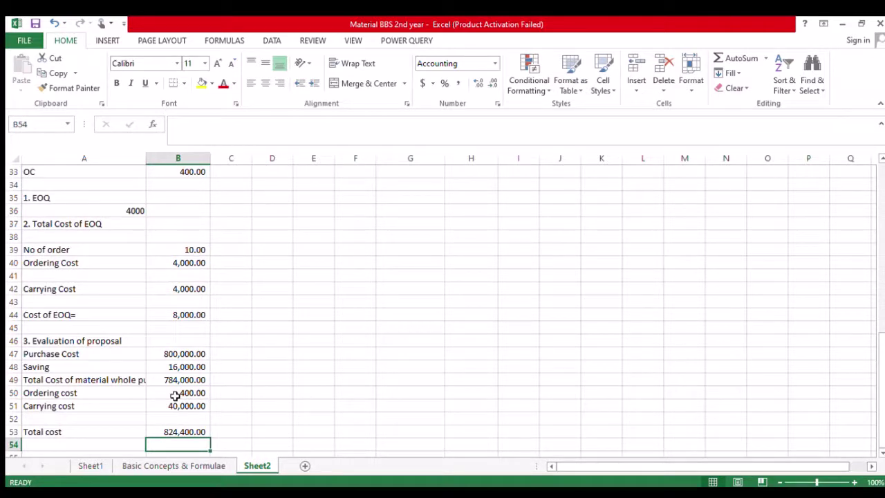
Enter the heading "Cost under EOQ" in A56 to start the comparison section.
key(Left)
key(Down)
key(Down)
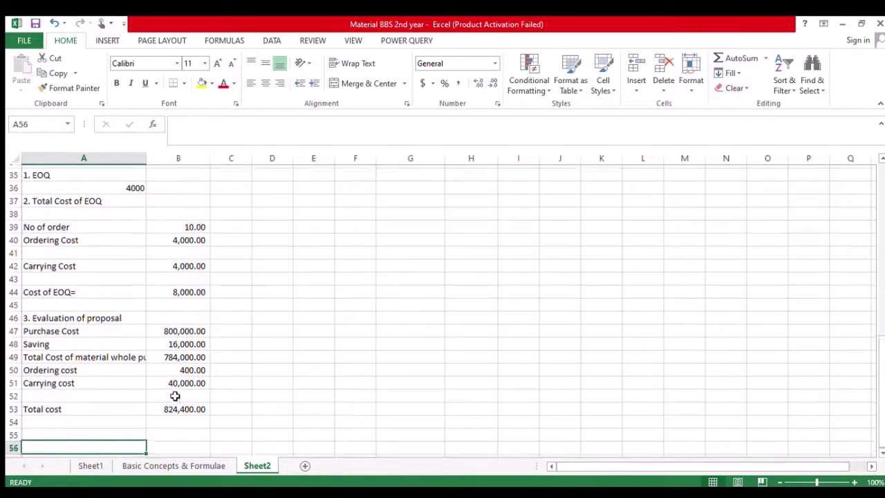
text(1.)
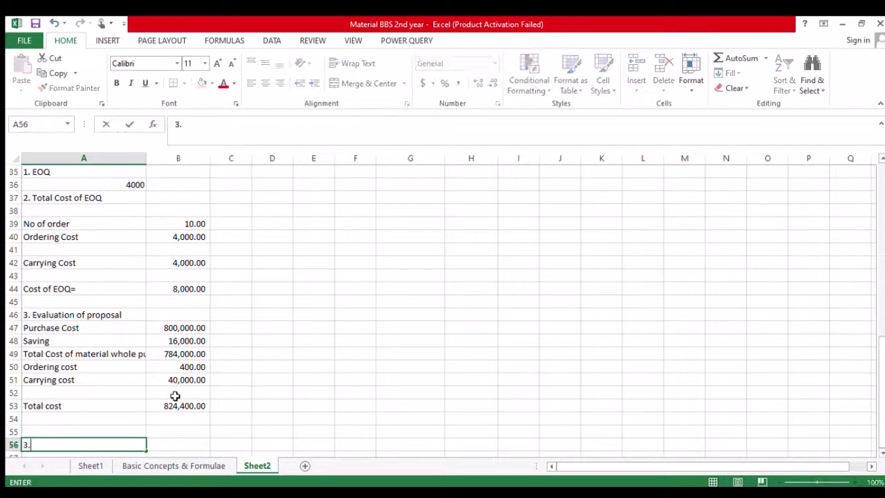
key(BackSpace)
key(BackSpace)
text(Cost und)
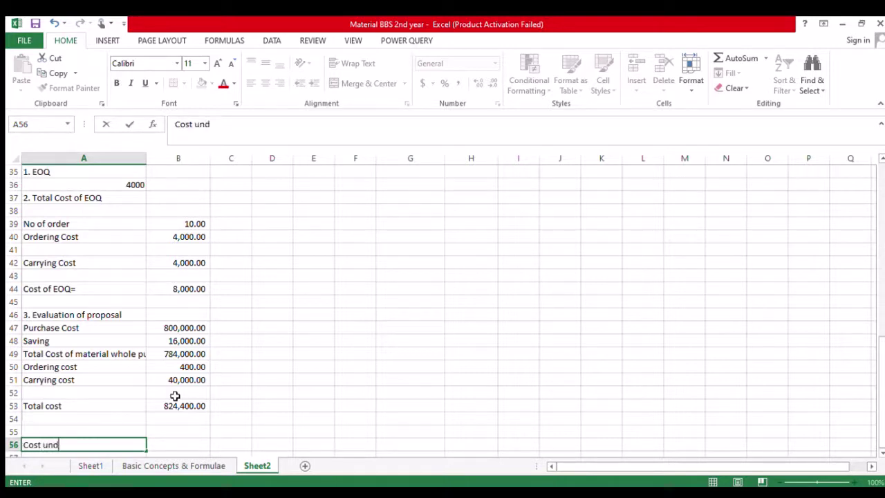
text(er EOQ)
key(BackSpace)
text(Q)
key(Return)
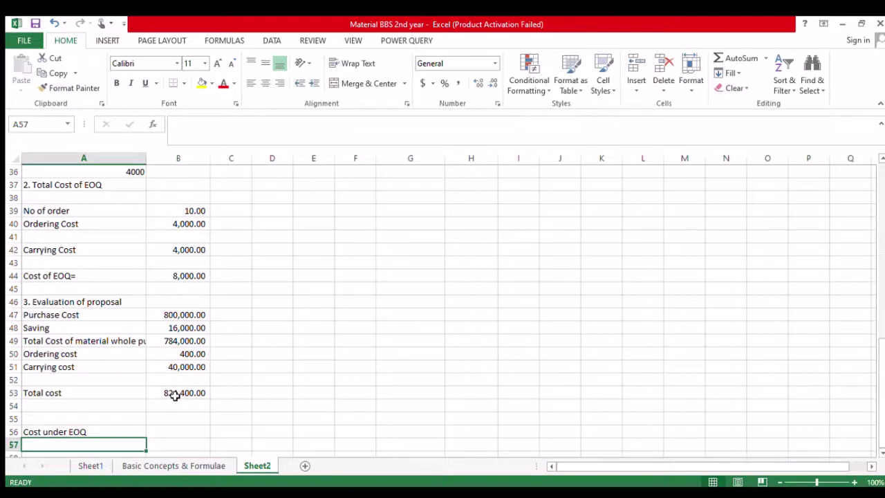
Add a "PC" label in A57 and link B57 to the purchase cost in B47.
text(PC)
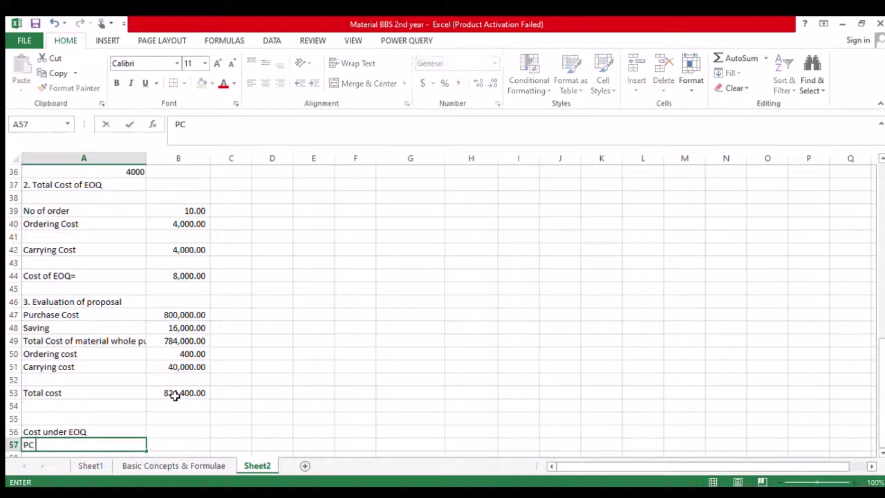
key(Tab)
text(=)
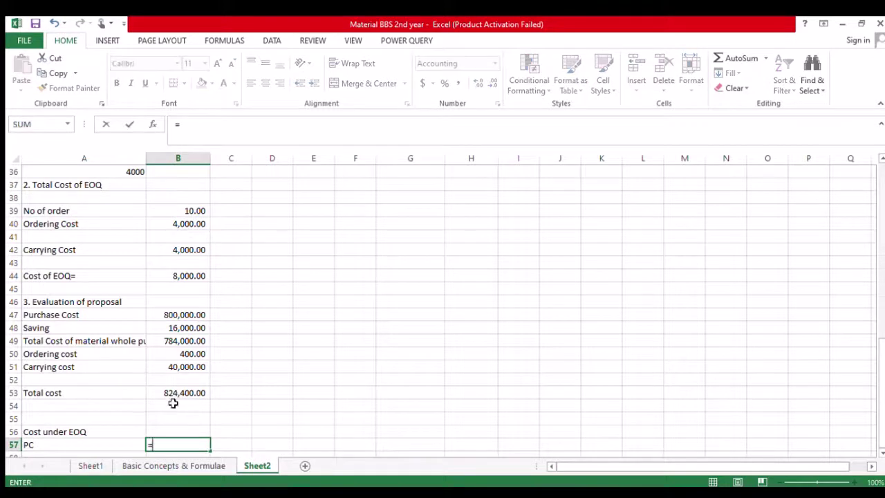
click(190, 315)
key(Return)
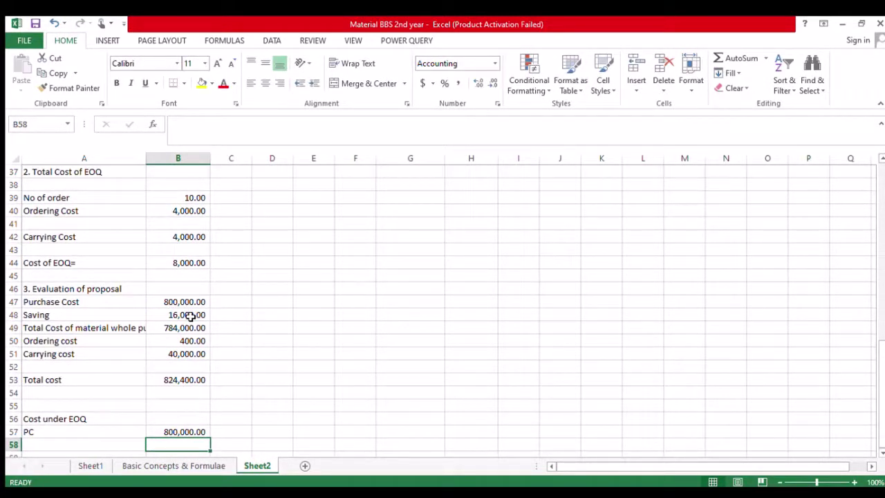
Add an "Ordering cost" label in A58 and link B58 to the EOQ ordering cost in B40.
key(Left)
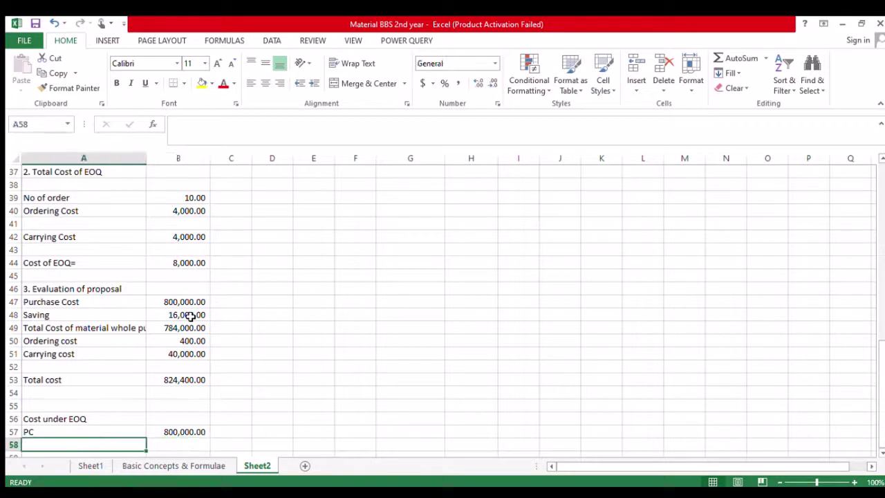
text(Ord)
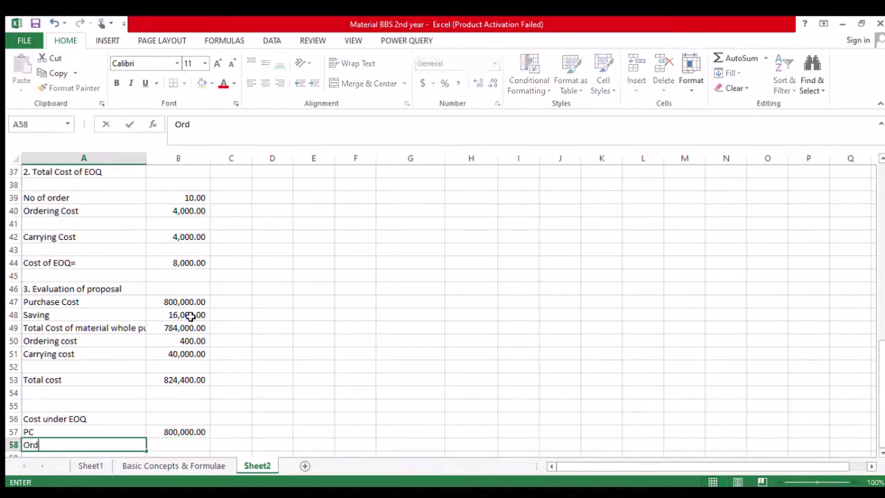
text(ering cost)
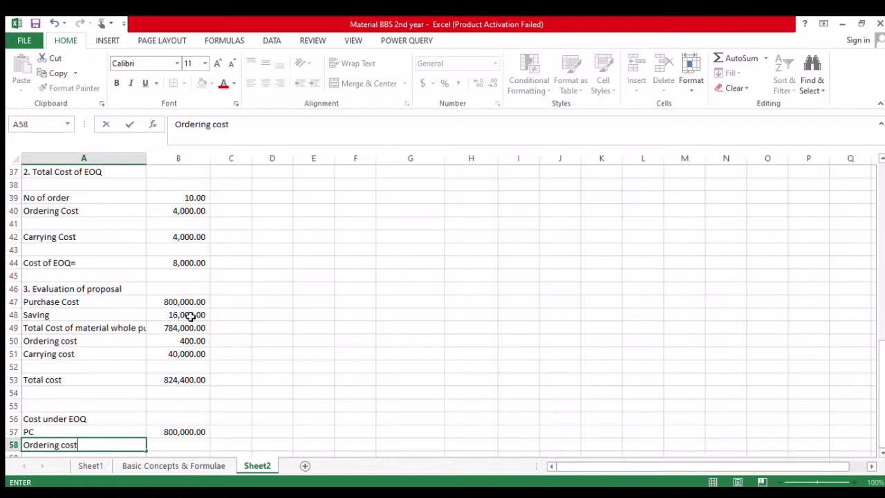
key(Return)
key(Up)
key(Right)
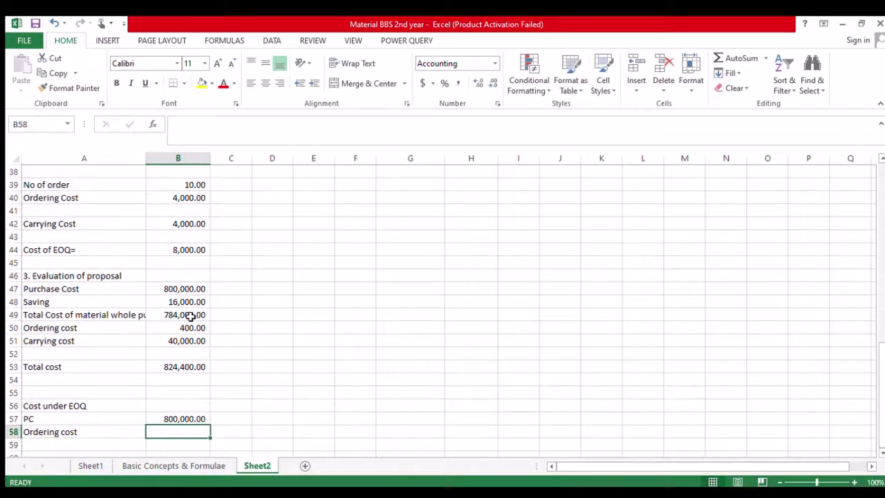
text(=)
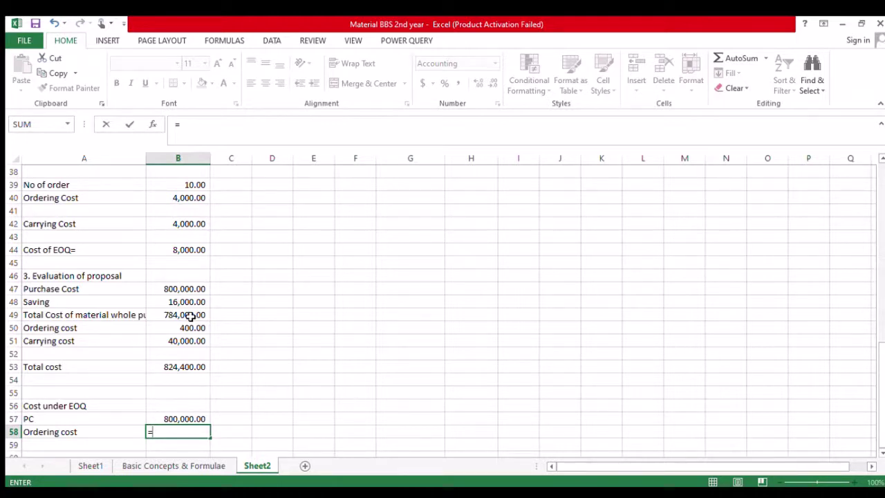
click(189, 201)
key(Return)
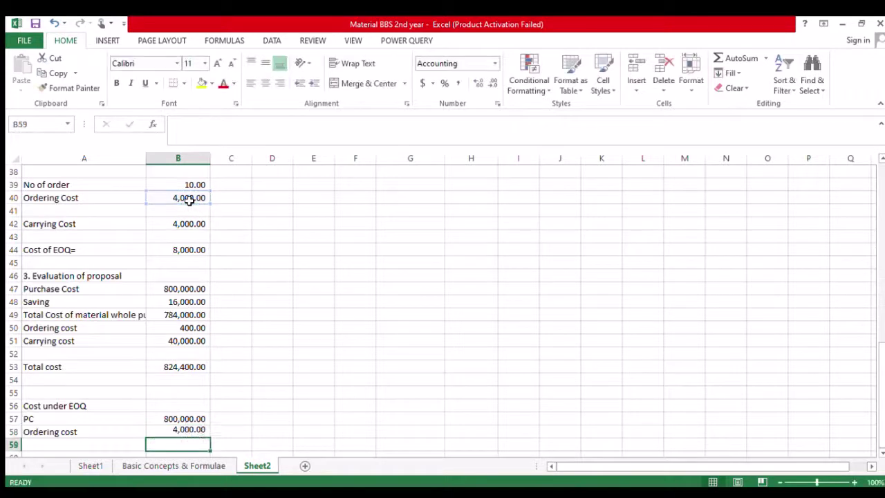
Add a "Carrying cost" label in A59 and link B59 to the EOQ carrying cost in B42.
key(Left)
text(Ca)
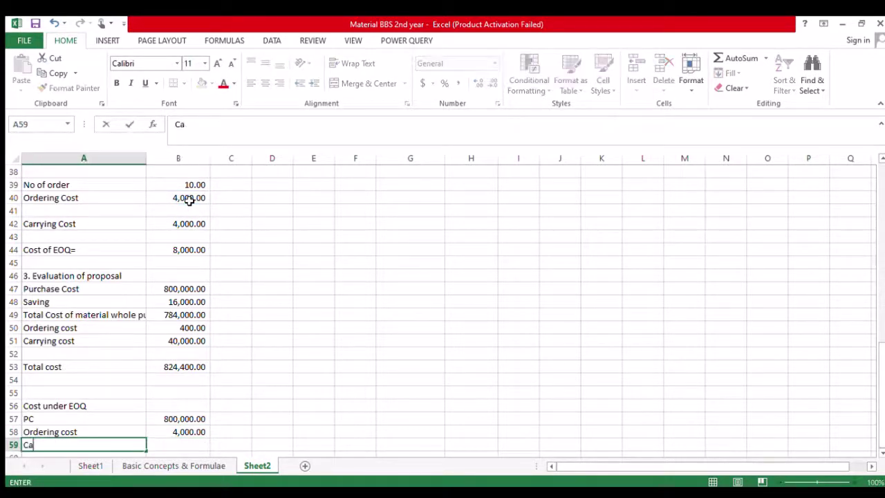
text(rrying cost)
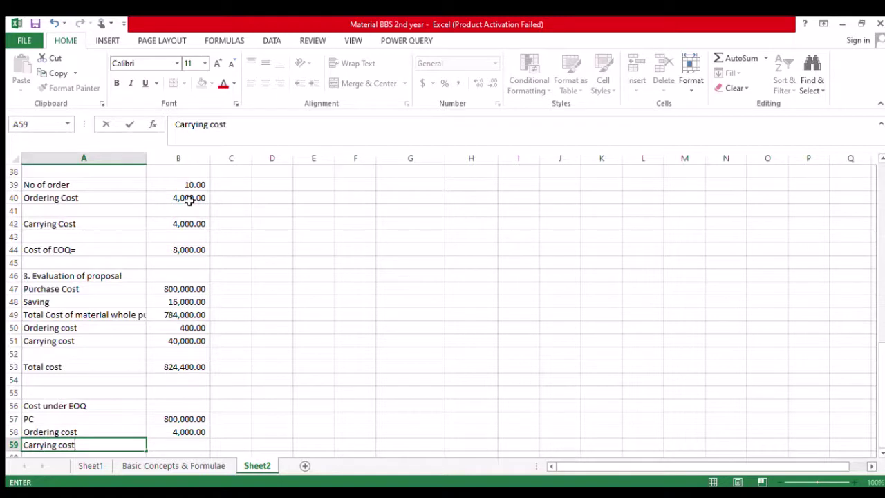
key(Tab)
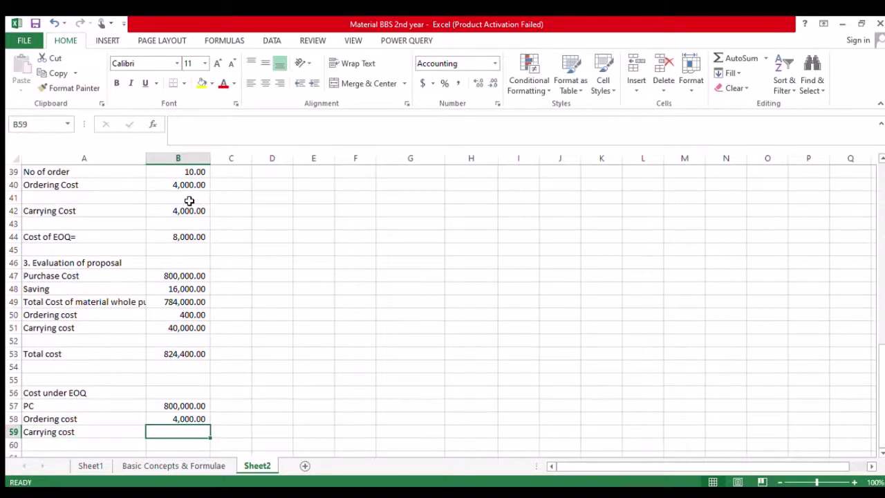
text(=)
click(197, 211)
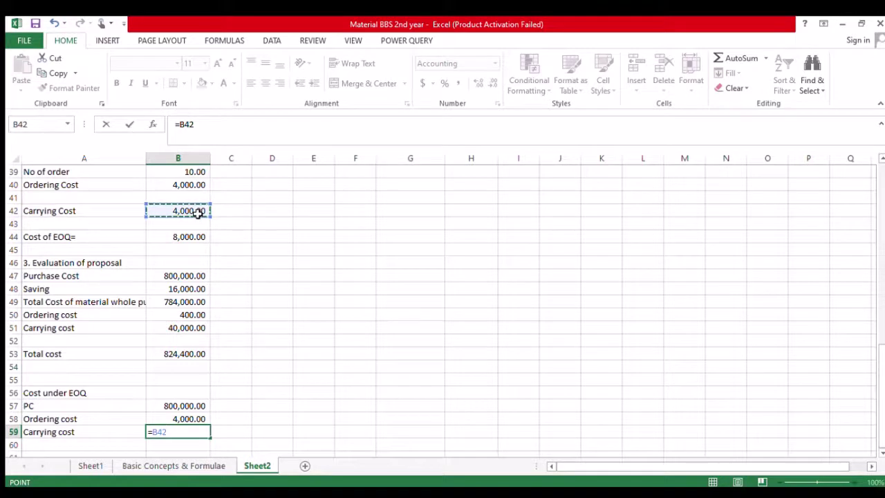
key(Return)
Enter the label "Total Cost" in A60 below the EOQ carrying cost.
key(Left)
text(T)
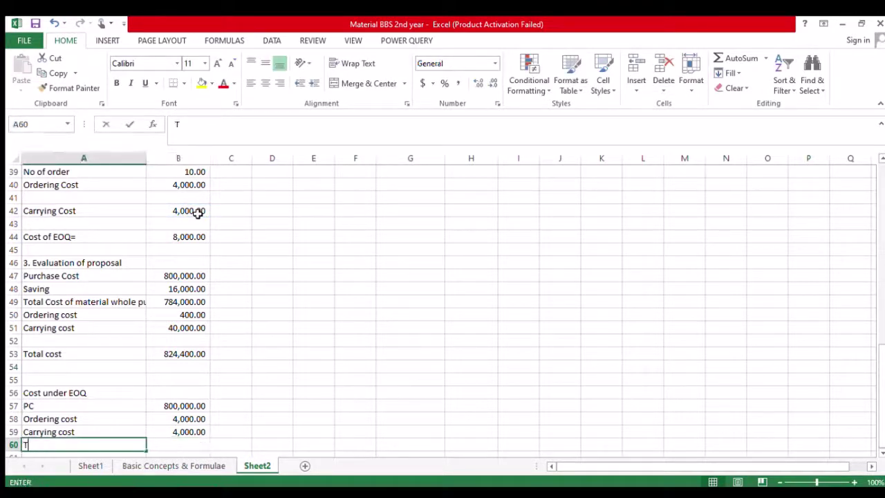
text(o)
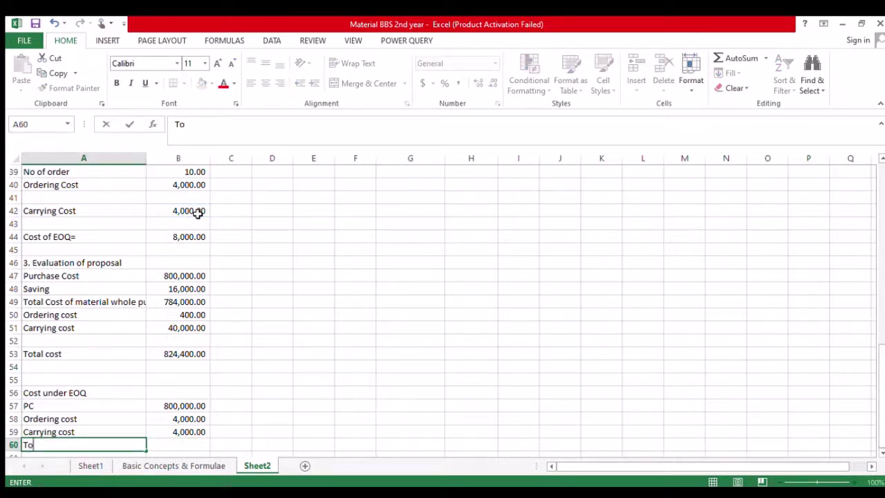
text(tak)
key(BackSpace)
text(l Cost)
key(Return)
Total the EOQ costs in B60 with =SUM(B57:B59) and select the proposal's total in B53 for comparison.
key(Up)
key(ctrl+Right)
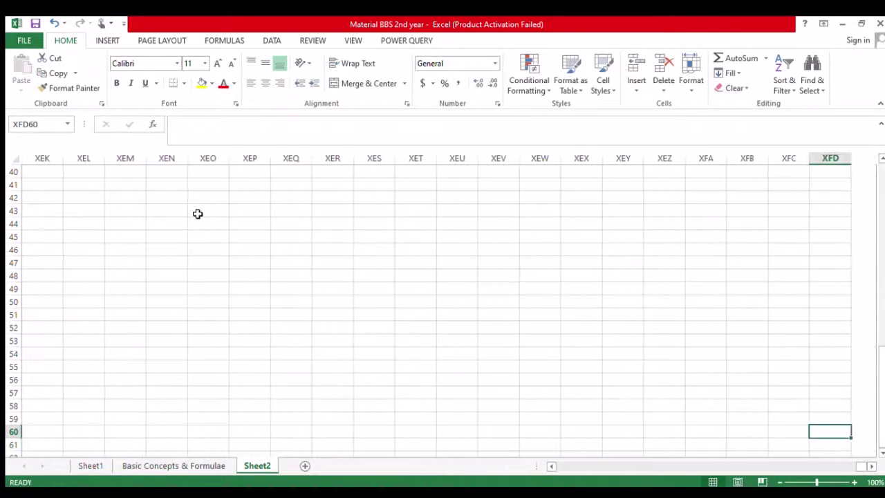
key(ctrl+Left)
key(Right)
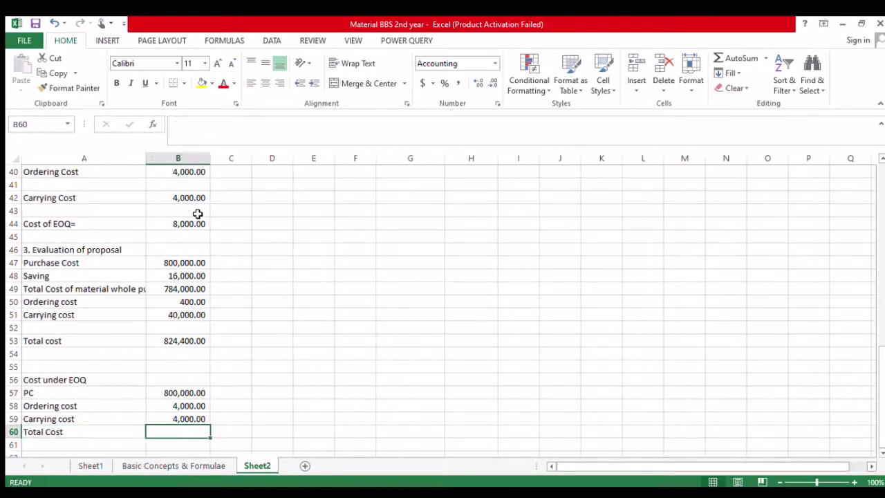
key(alt+equal)
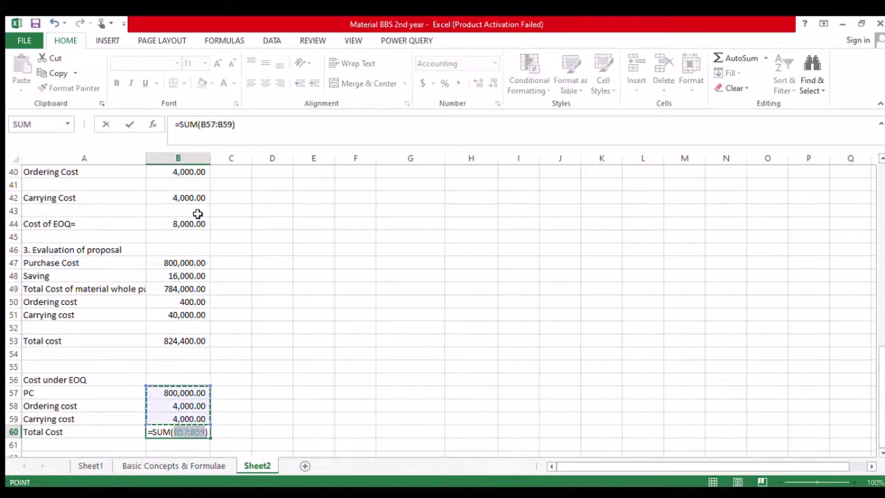
key(Return)
key(Up)
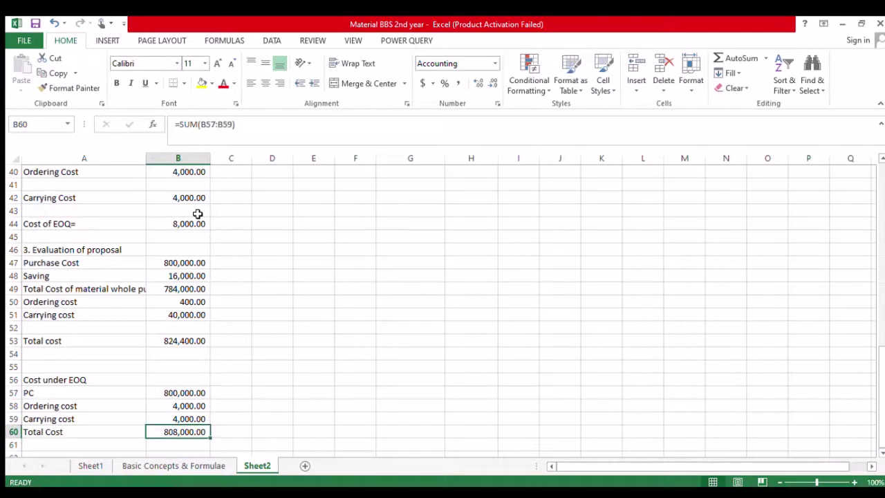
click(191, 343)
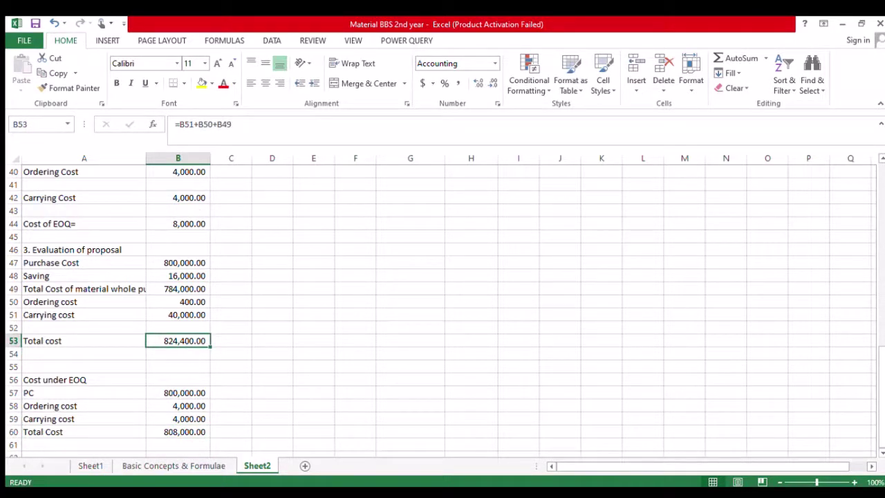
Enter the conclusion "the proposal is not acceptable" in A62, below the EOQ total cost.
click(69, 445)
key(Down)
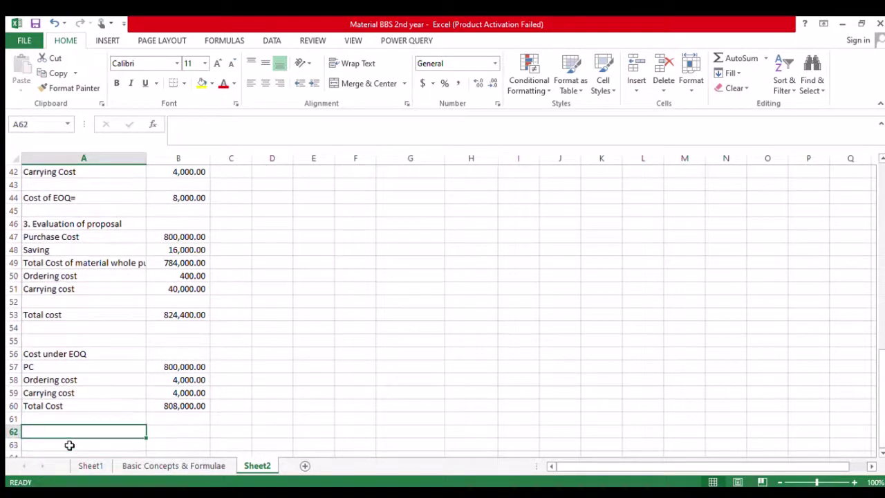
text(the p)
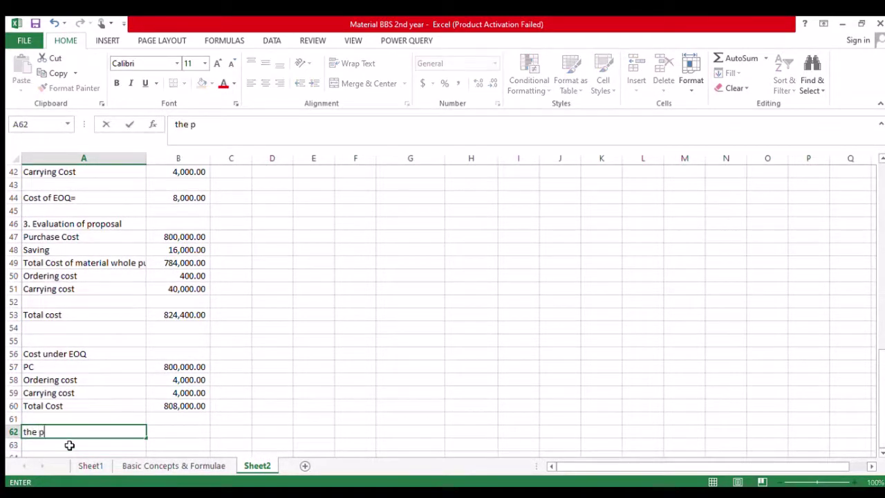
text(roposal i)
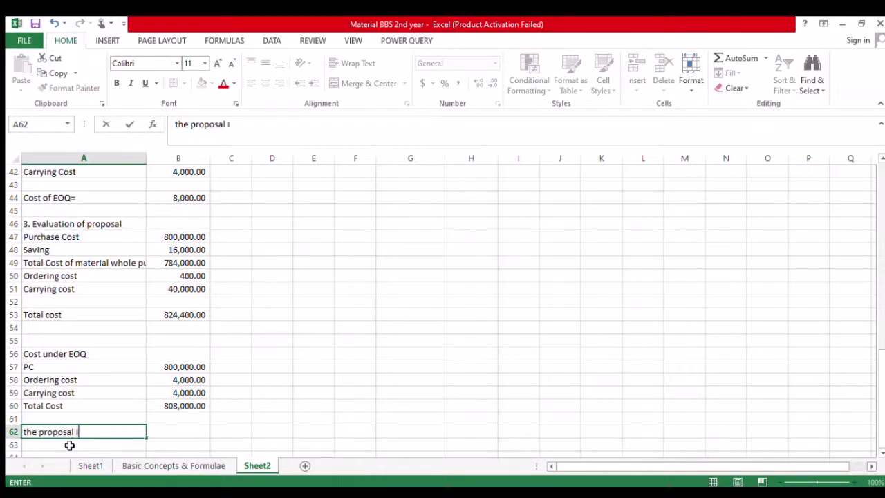
text(s not acceptable)
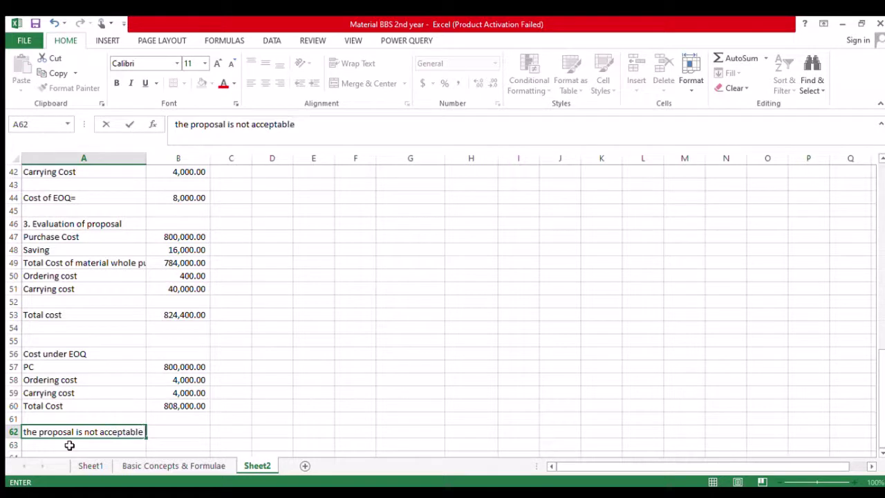
key(Return)
Highlight the conclusion in A62 in yellow and widen column A so the long row labels fit.
key(Up)
key(Up)
key(Down)
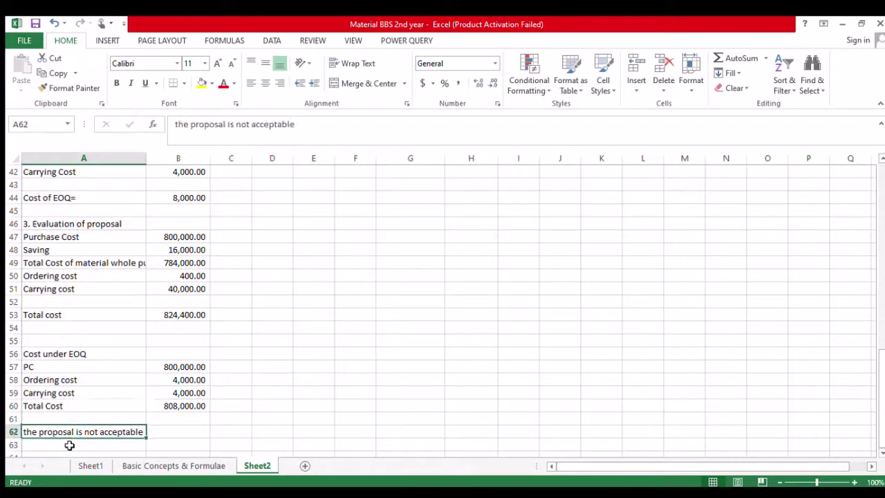
key(Down)
key(Up)
click(200, 84)
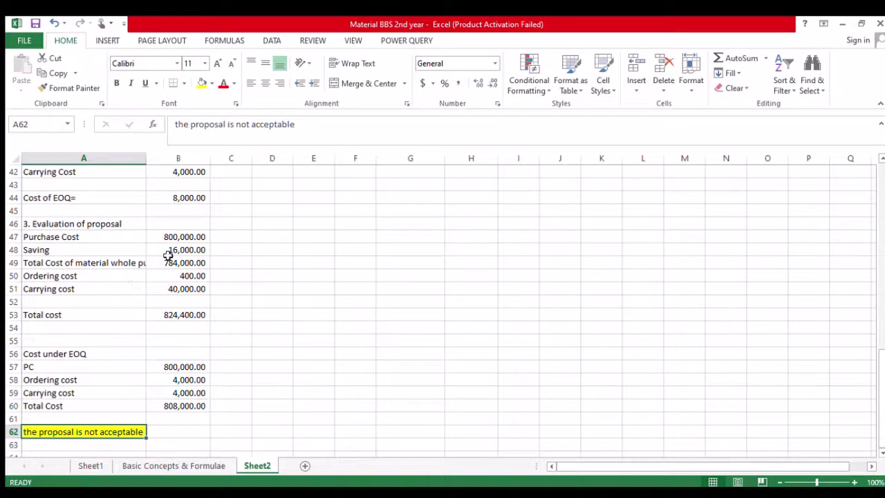
drag(151, 157, 185, 172)
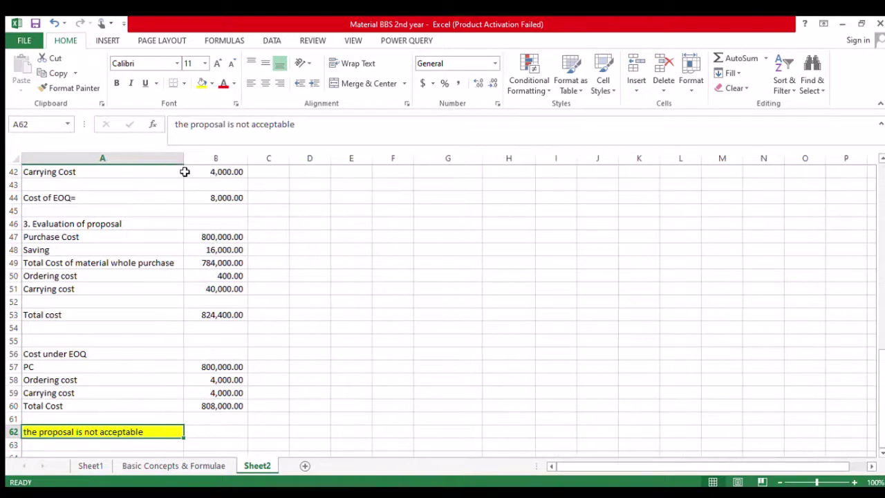
Add a new worksheet and enter the heading "2068 Q No. 5" in A1 with a yellow fill.
click(305, 466)
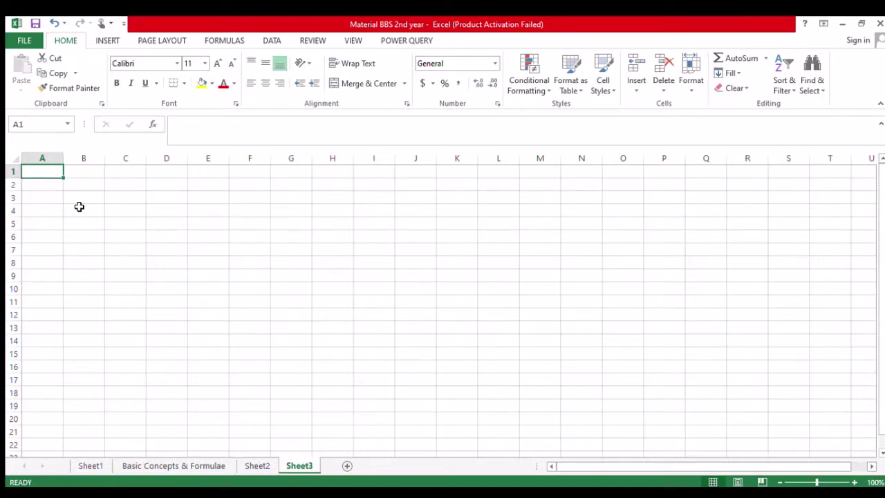
text(2068)
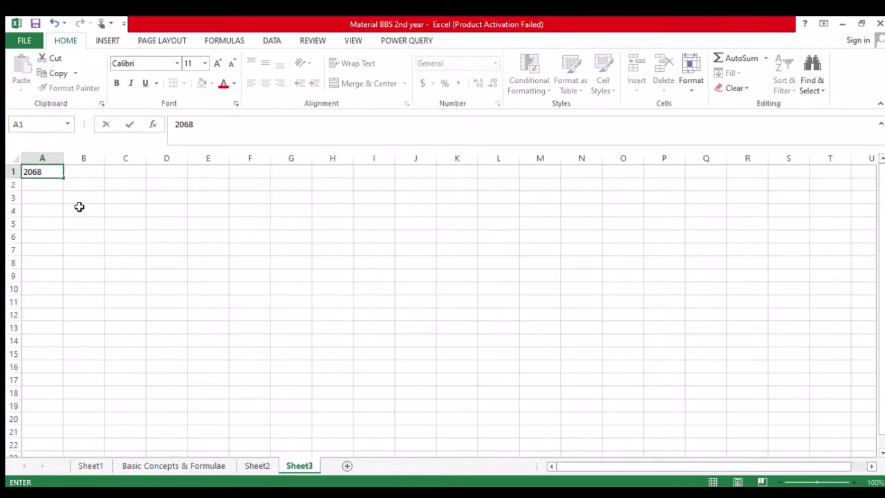
text( Q No. 5)
key(Return)
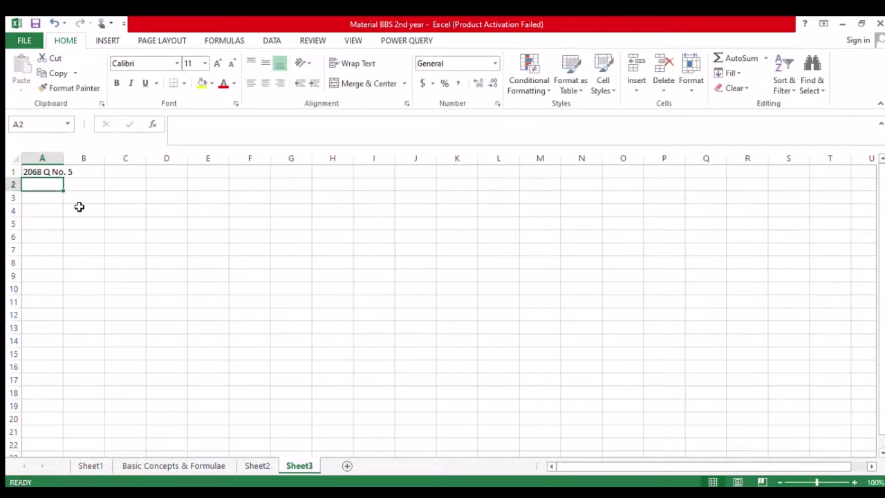
key(Up)
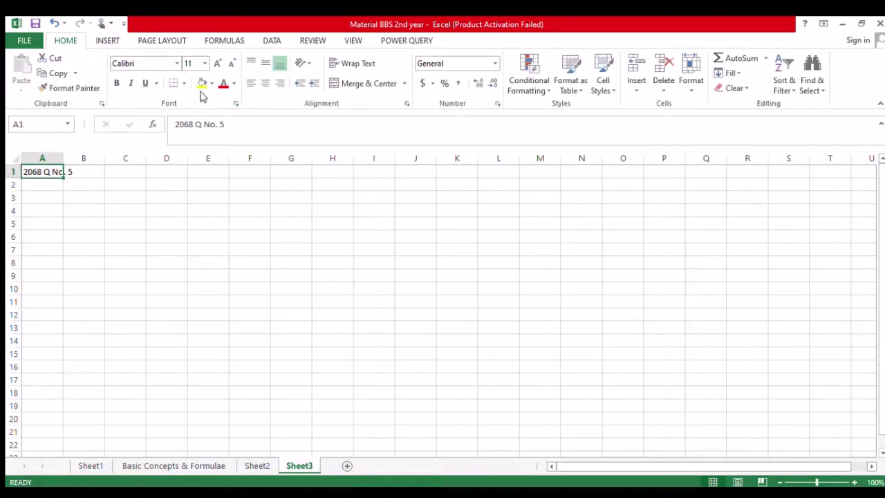
click(201, 83)
Enter the label "1 pckt" in A3 and its quantity 2.5 in B3.
key(Right)
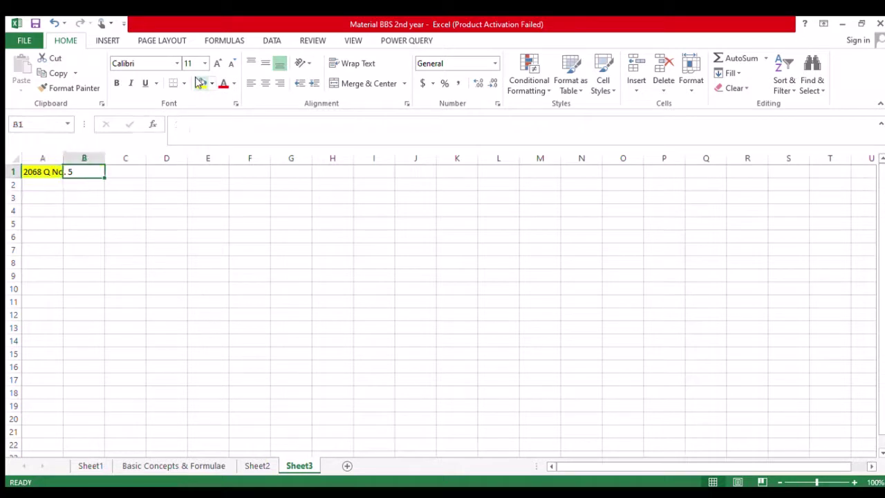
key(Down)
key(Down)
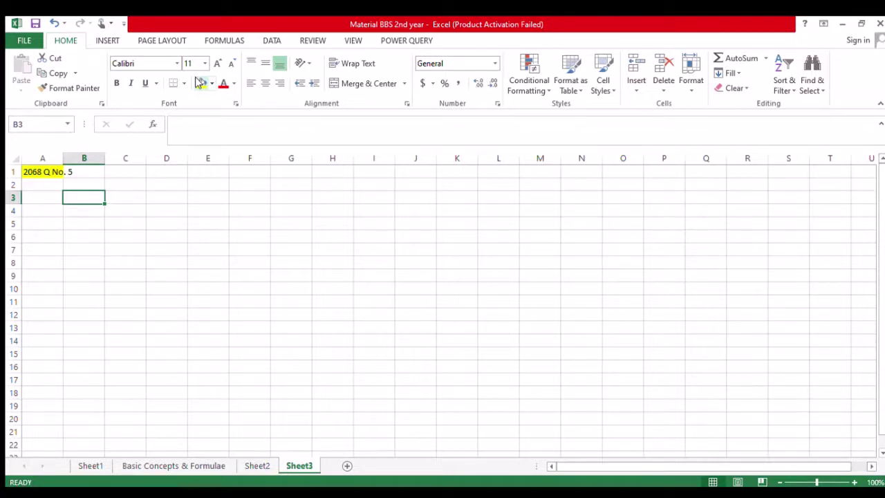
key(Left)
text(1)
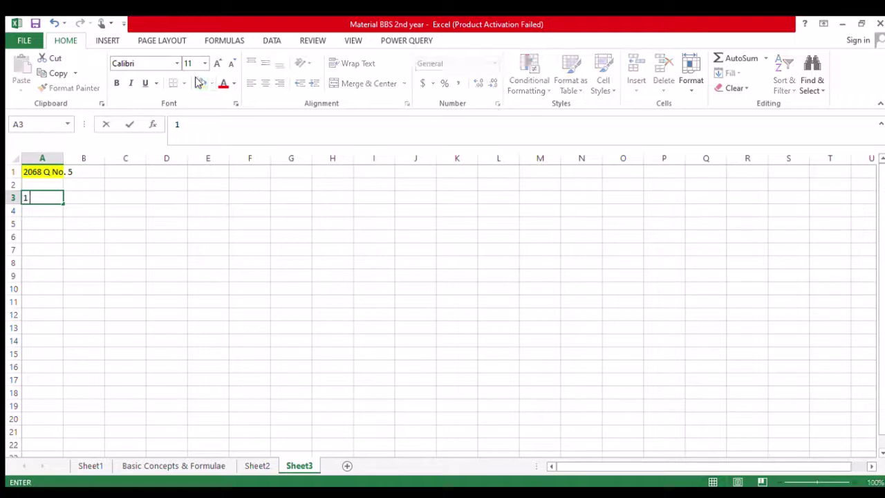
text( pckt)
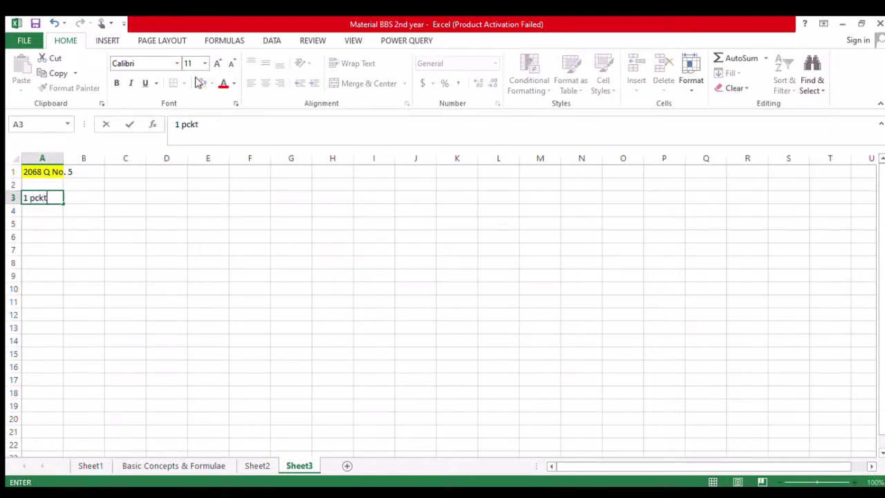
key(Right)
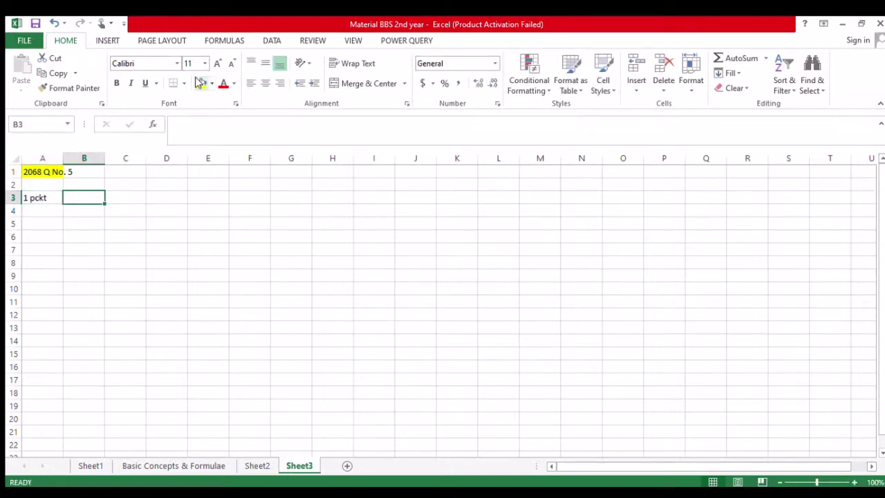
text(2.5)
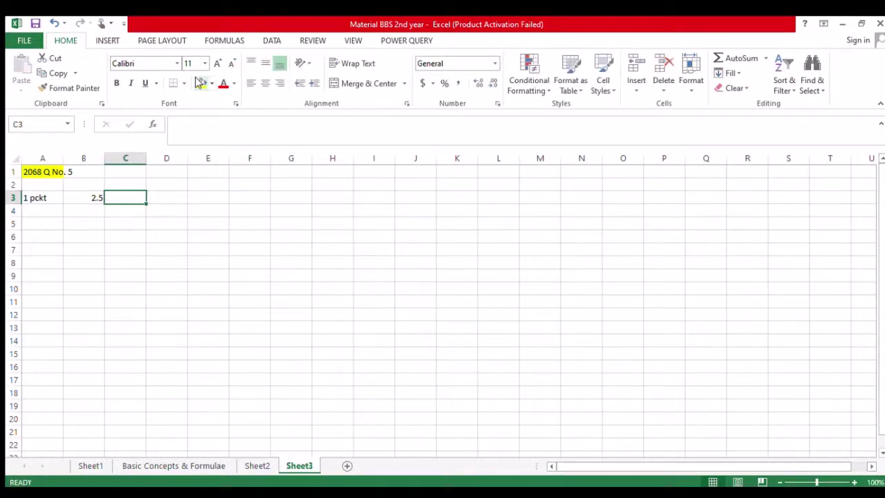
Add the unit description "KG material" in C3 beside the packet quantity.
text(KG mater)
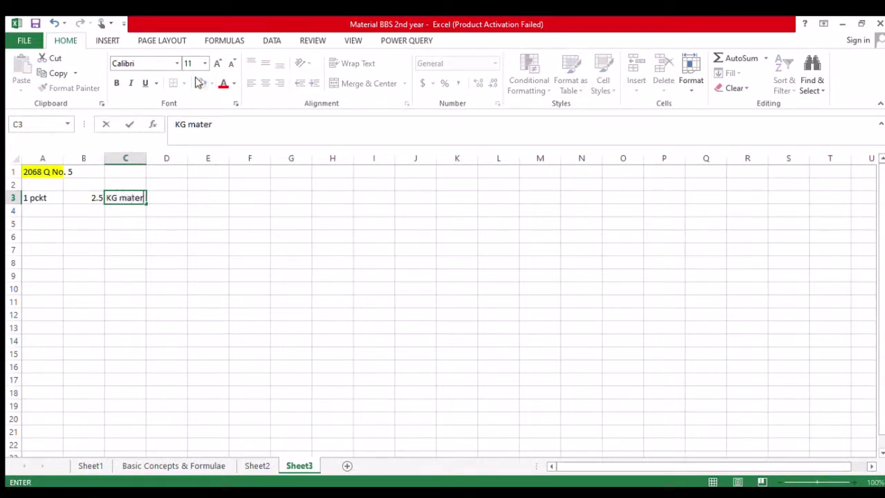
text(a)
key(BackSpace)
text(ial)
key(Return)
key(Up)
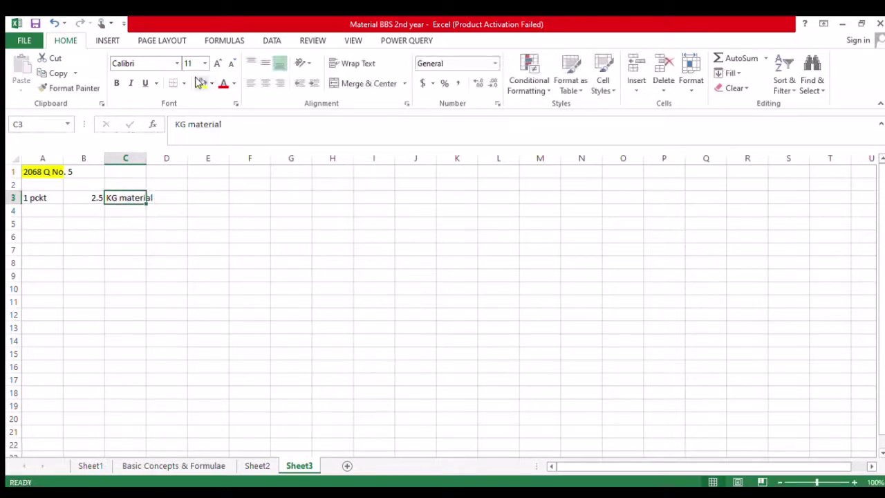
Enter "Ordeing cost" in A4 with 1250 in B4, and widen column A to fit the label.
key(Left)
key(Left)
key(Down)
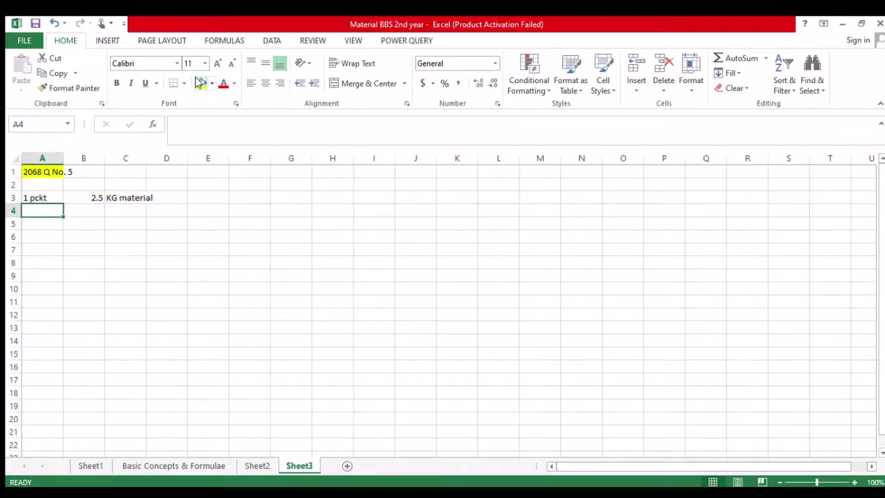
text(Ordeing)
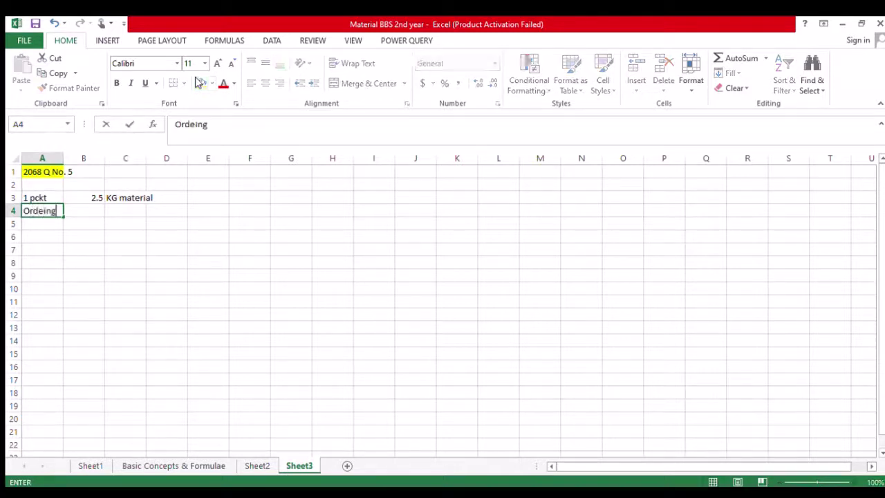
text( cost)
key(Return)
key(Right)
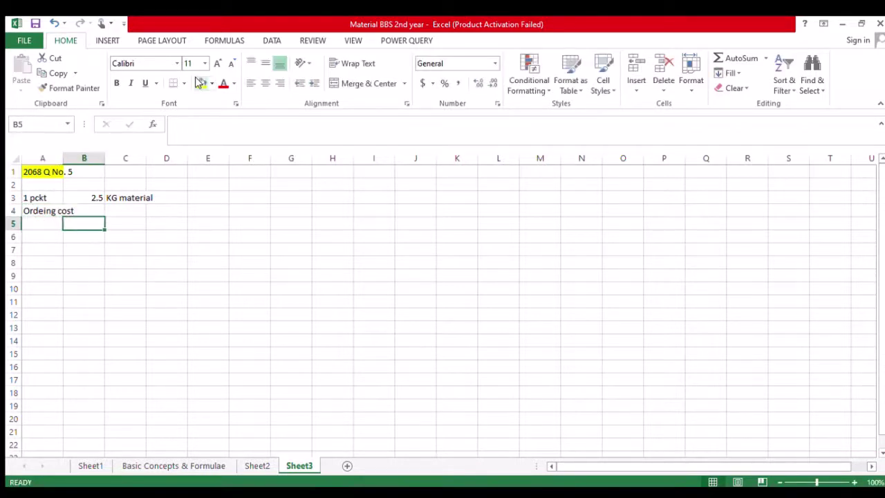
key(Up)
key(Right)
key(Left)
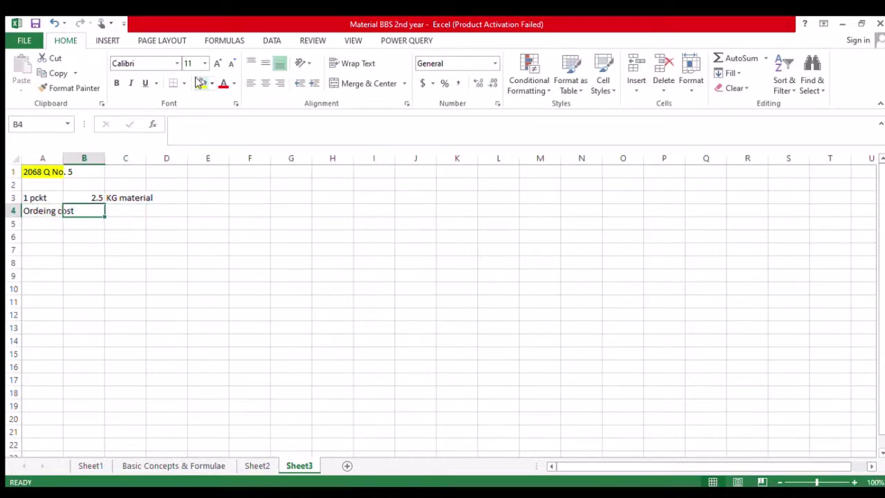
text(1250)
key(Return)
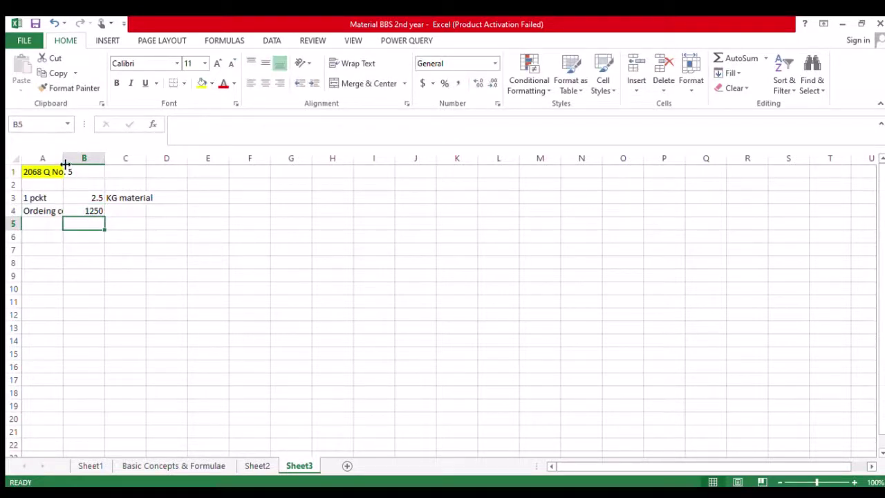
drag(63, 158, 94, 173)
Enter the label "Carrying cost per kg per annum" in A5 and widen column A to fit it.
click(76, 228)
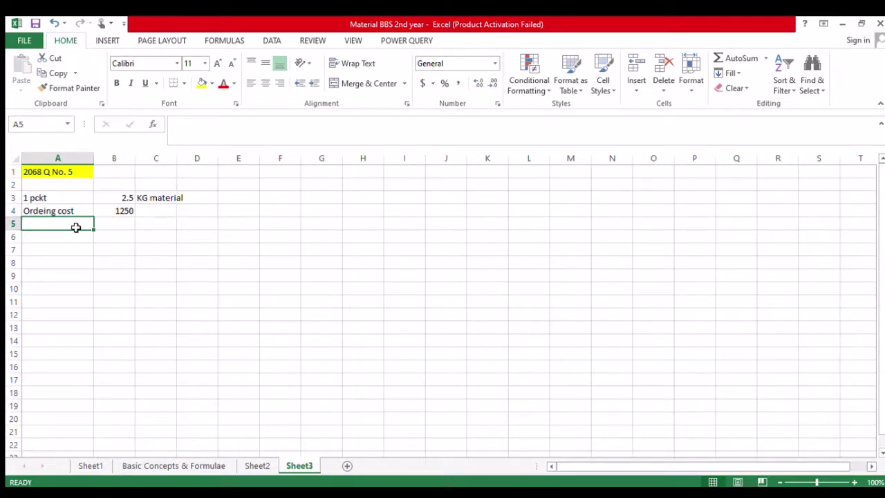
text(Carr)
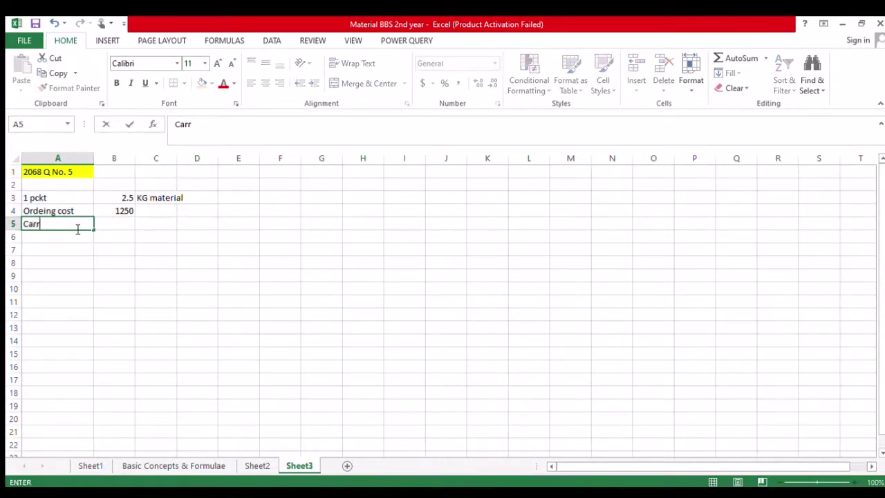
text(ying cost)
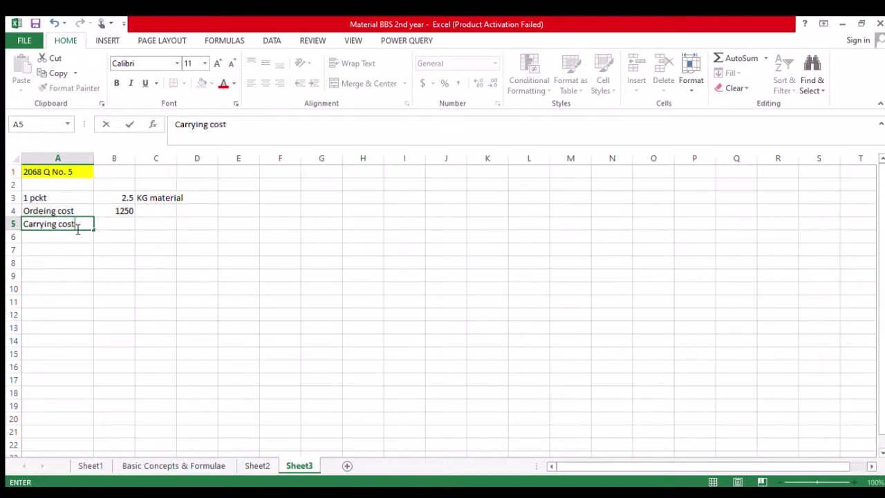
text( per kg per ann)
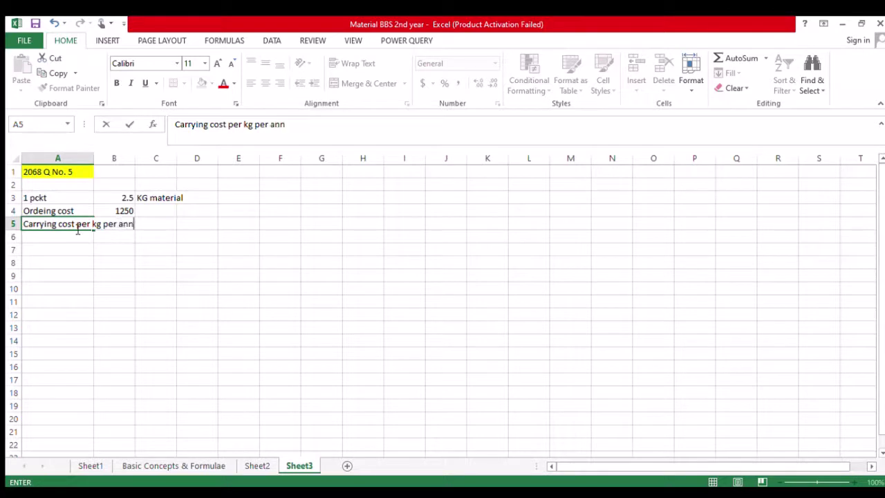
text(um)
drag(57, 157, 155, 159)
click(100, 200)
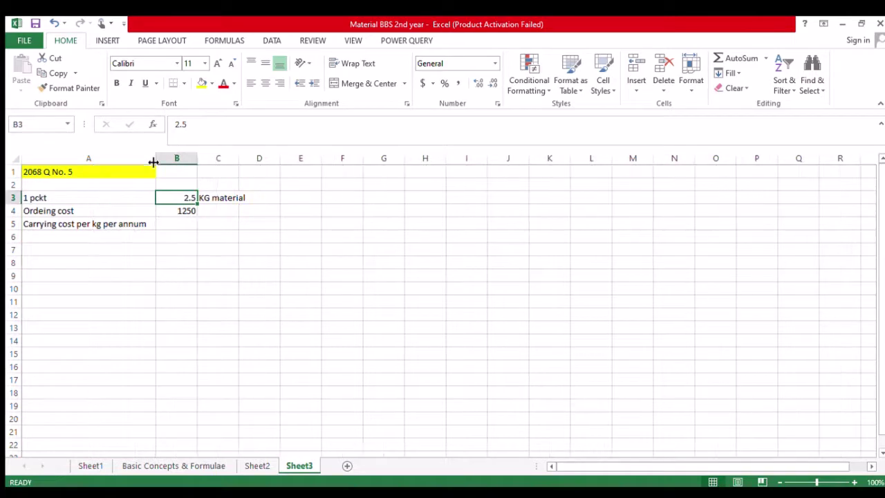
Enter 0.5 in B5 as the carrying cost per kg per annum.
click(183, 227)
text(0)
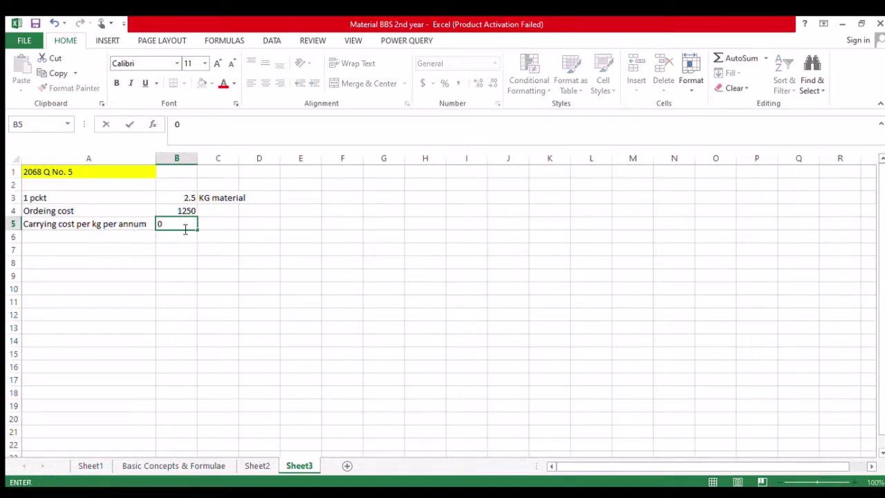
text(.5)
key(Return)
click(183, 228)
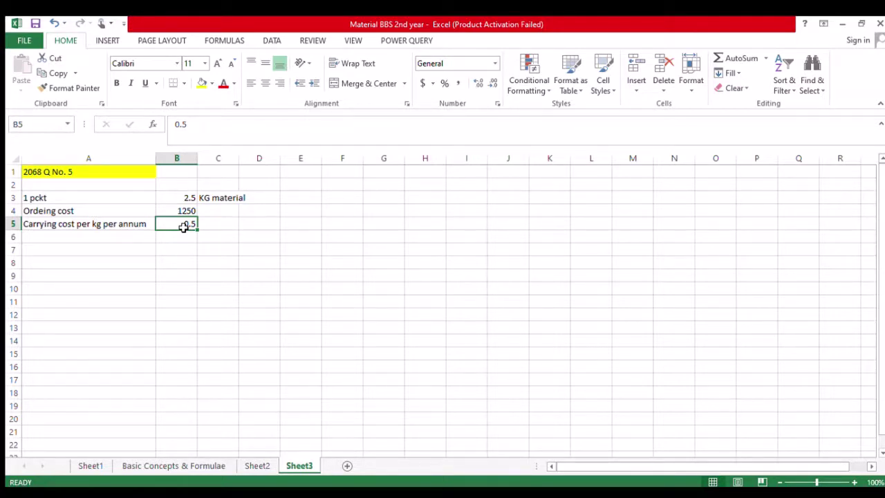
Enter the label "production" in A7 with "50000pcts" in B7, and widen column B to fit the entry.
key(Down)
key(Down)
key(Left)
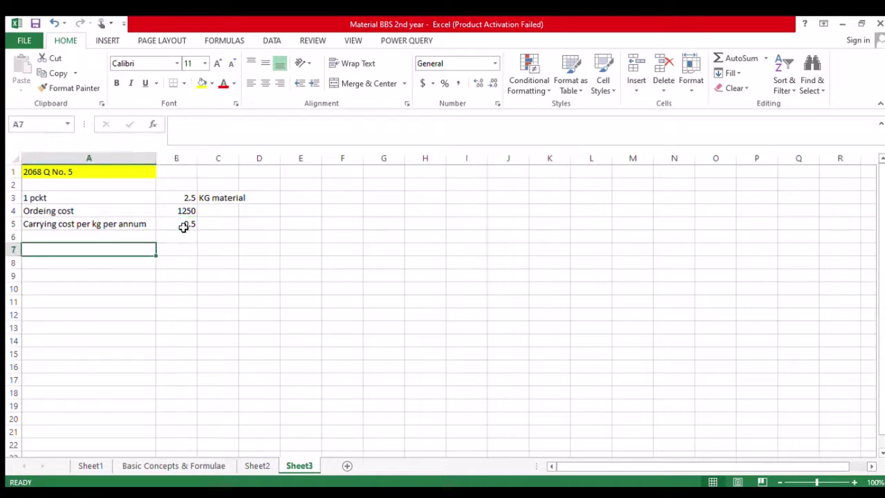
text(produc)
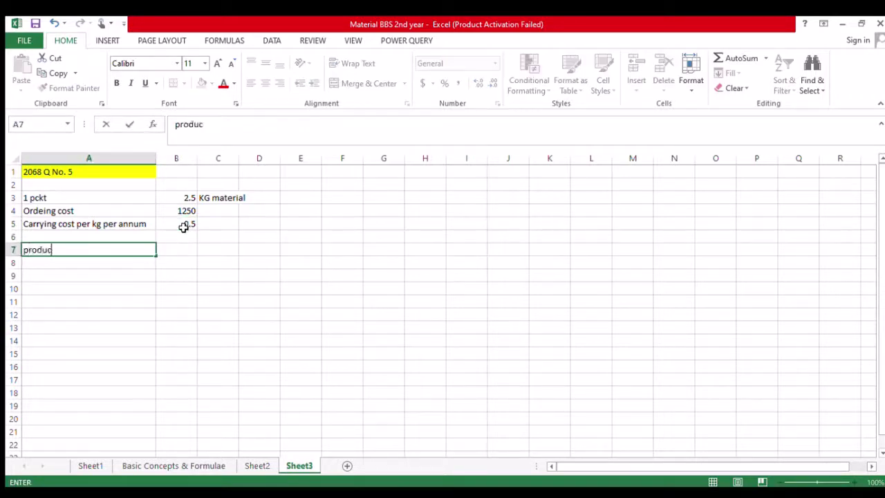
text(tion)
key(Tab)
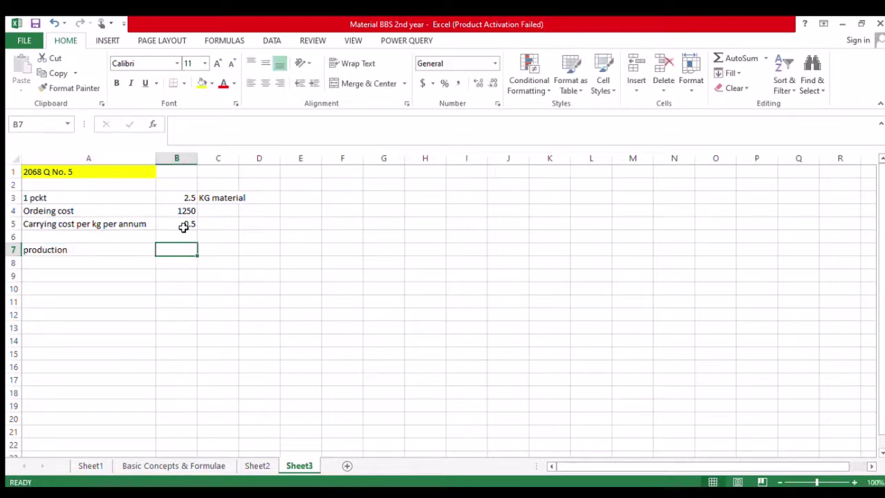
text(50000)
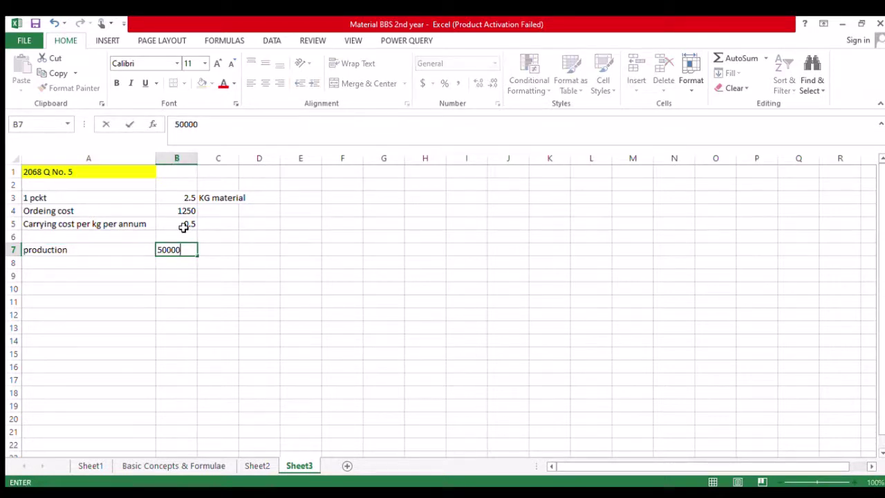
text(pcts)
key(Return)
click(177, 249)
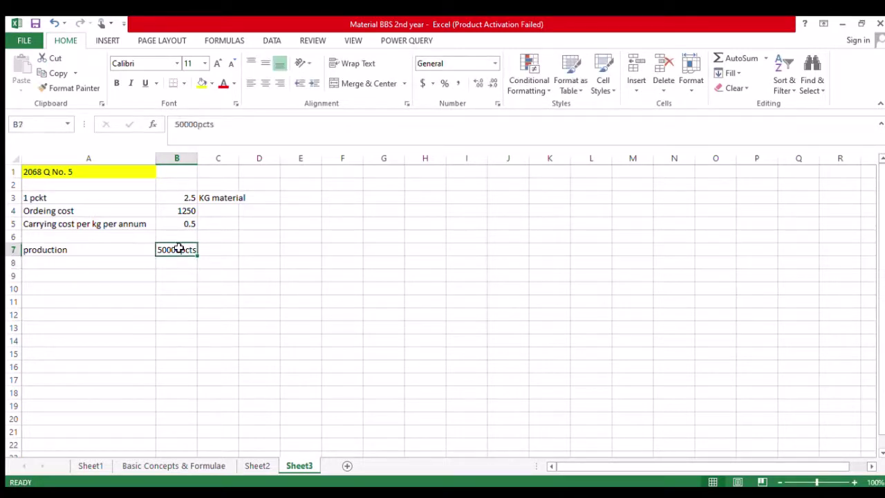
drag(197, 159, 206, 172)
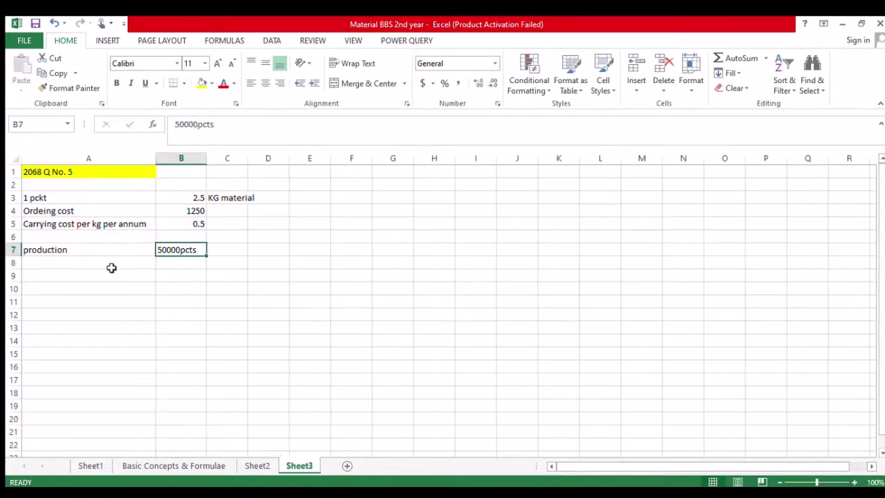
click(97, 249)
click(80, 200)
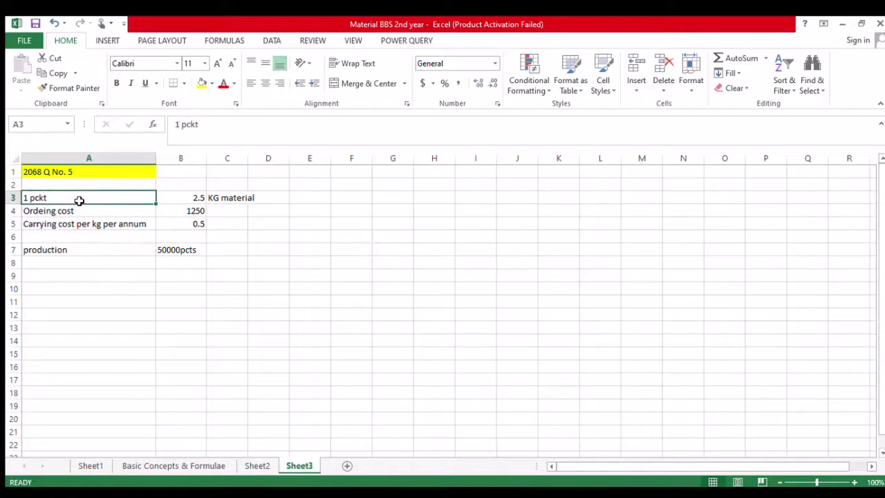
click(197, 199)
click(191, 249)
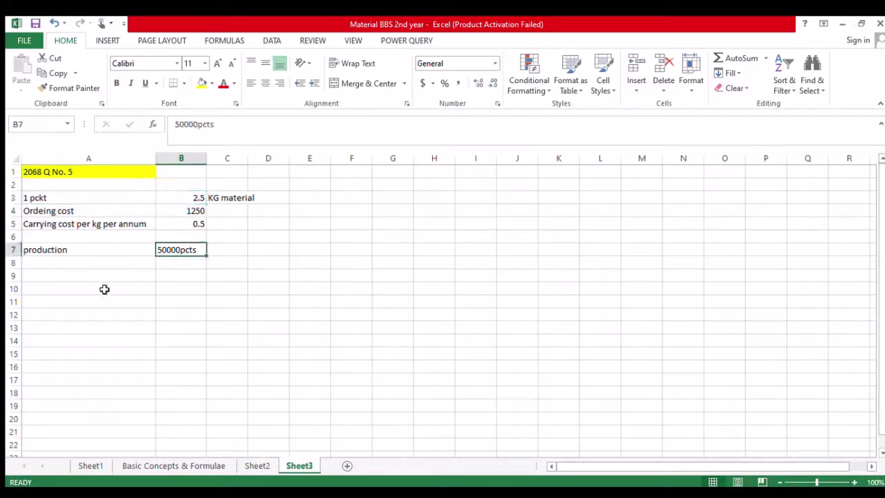
Enter "Annual requirement" in A9 and calculate it in B9 with the formula =2.5*50000.
click(70, 280)
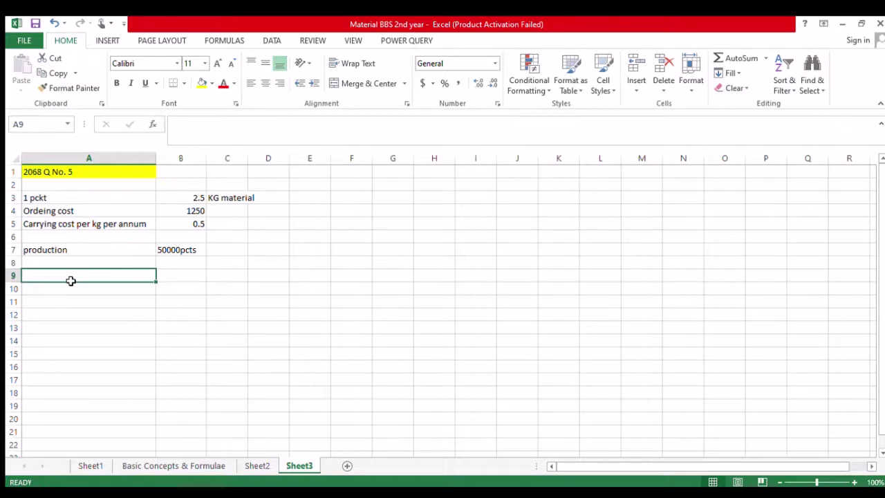
text(Annua)
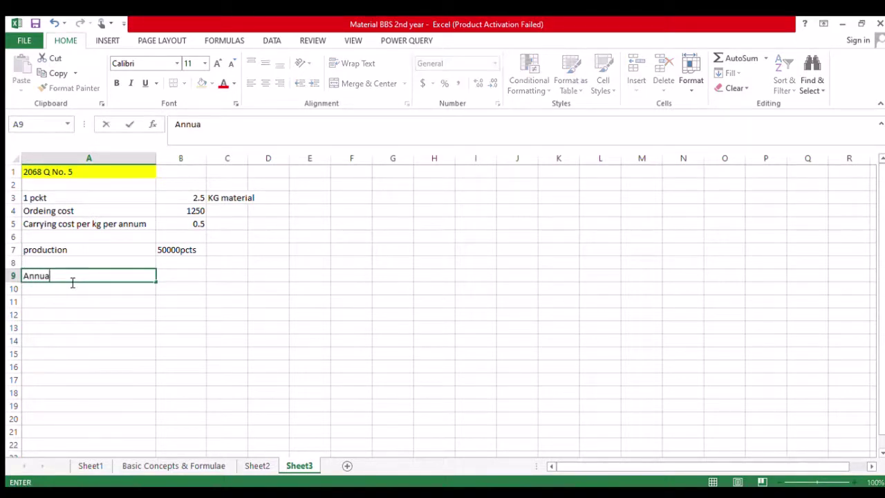
text(l requirement)
key(Tab)
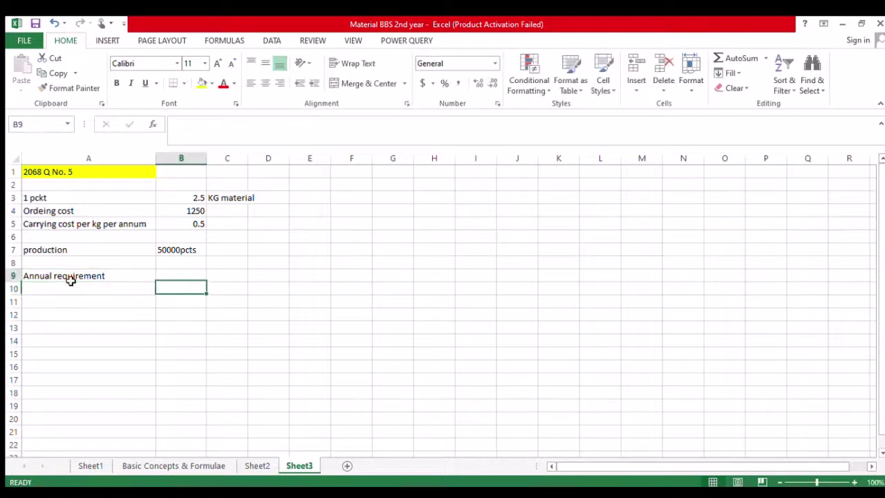
text(=)
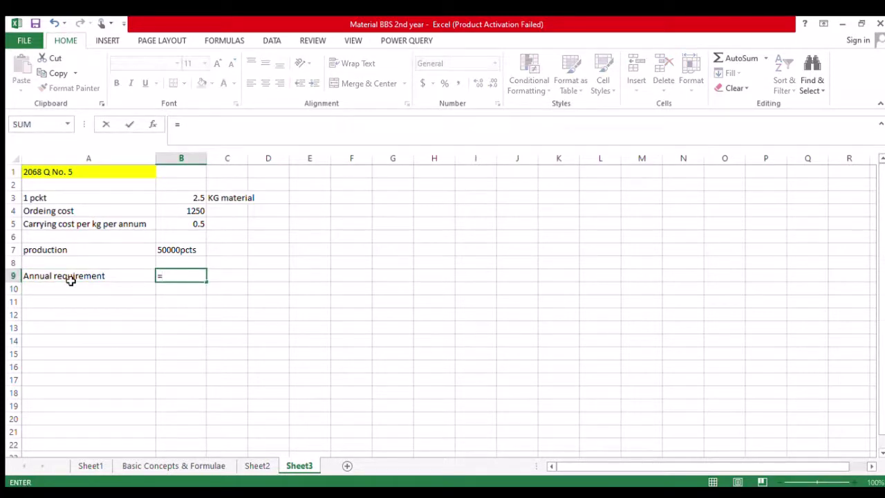
text(2.5*50000)
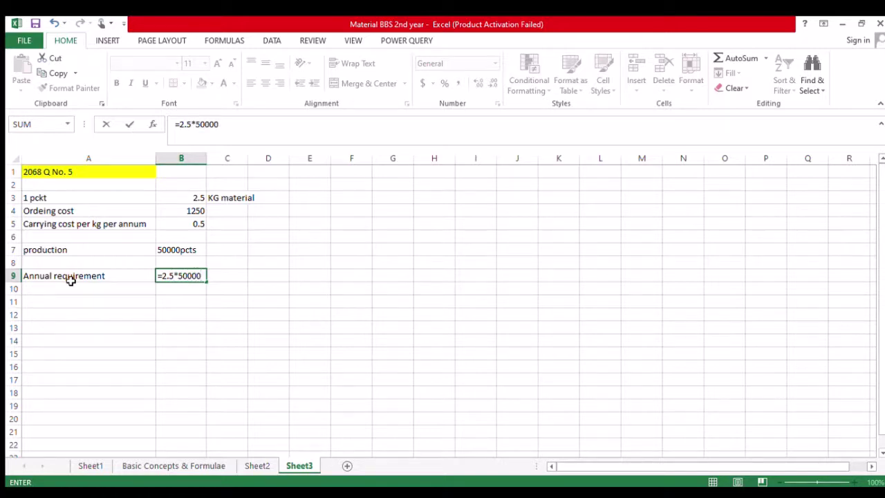
key(Return)
Apply the comma number style to the annual requirement in B9 and widen column B to fit it.
key(Up)
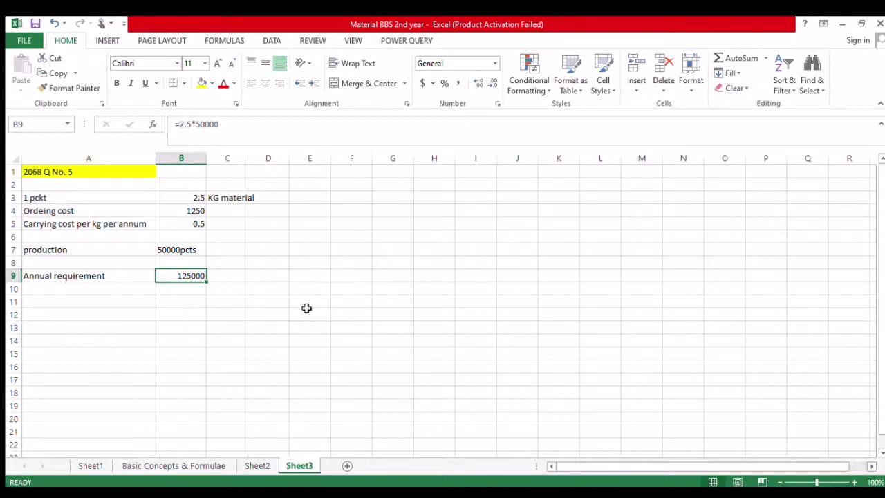
click(458, 83)
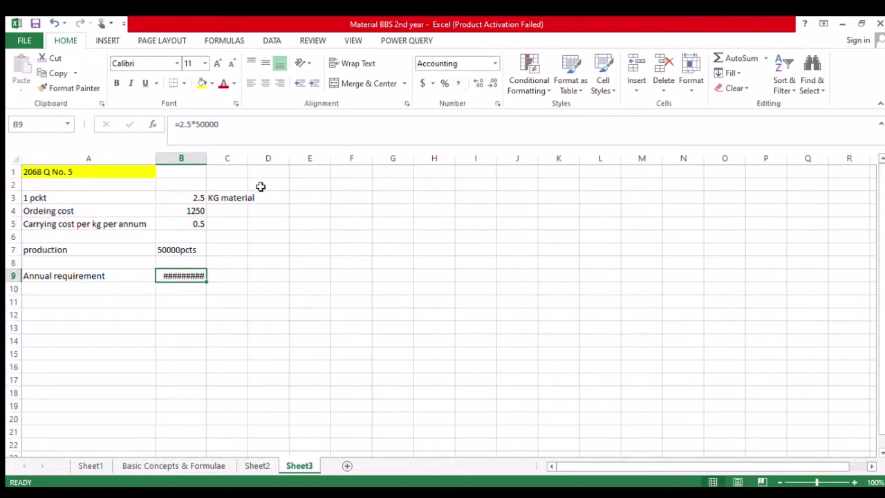
drag(206, 161, 212, 160)
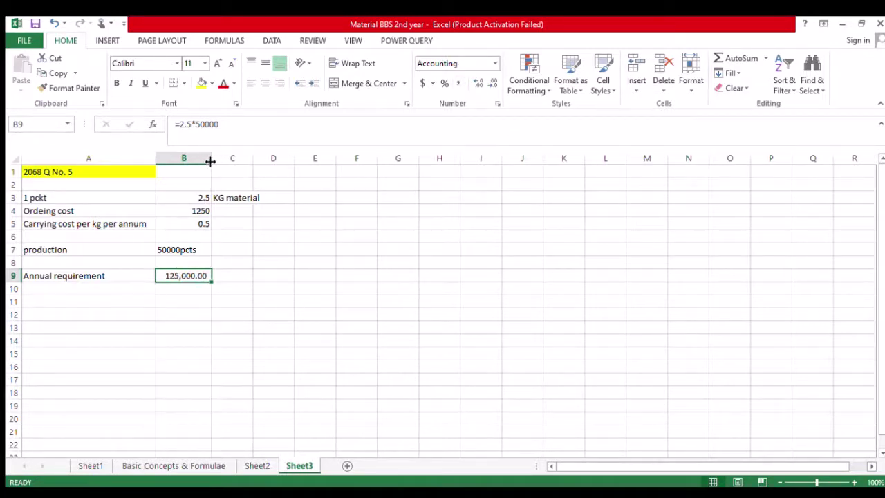
Enter the heading "Computation of EOQ by trial and error method" in A11.
click(147, 353)
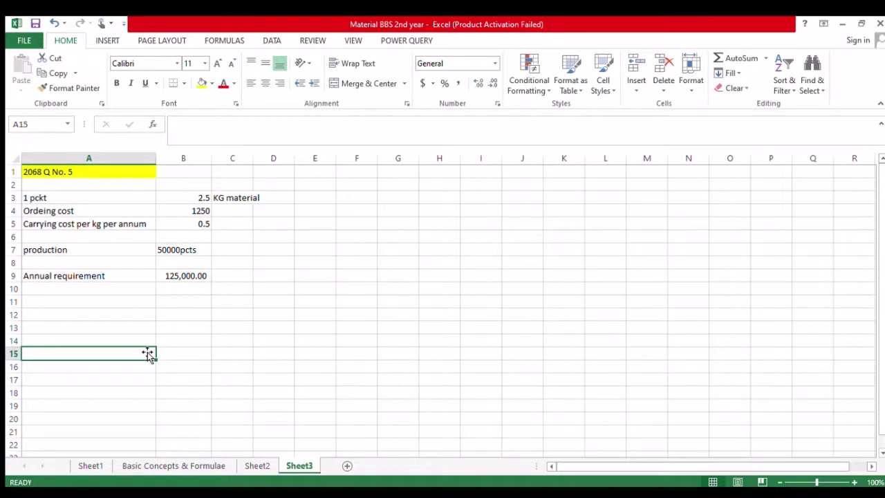
key(Up)
key(Up)
key(Up)
key(Up)
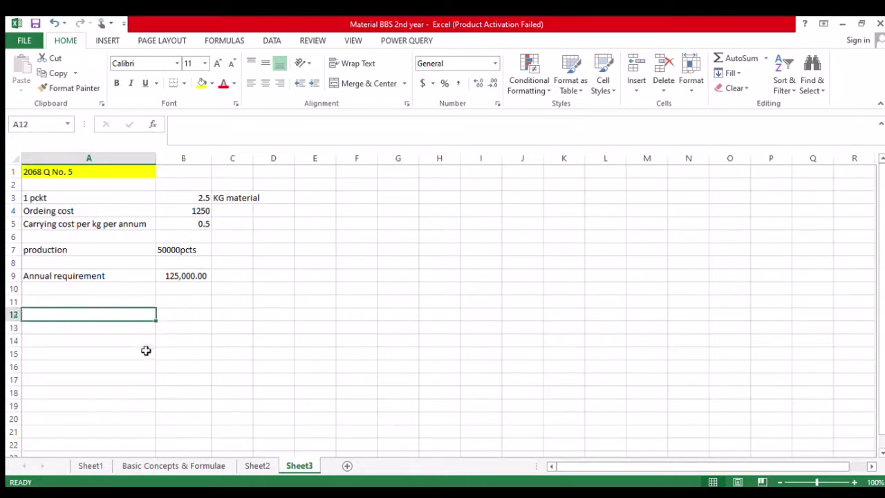
text(Compiut)
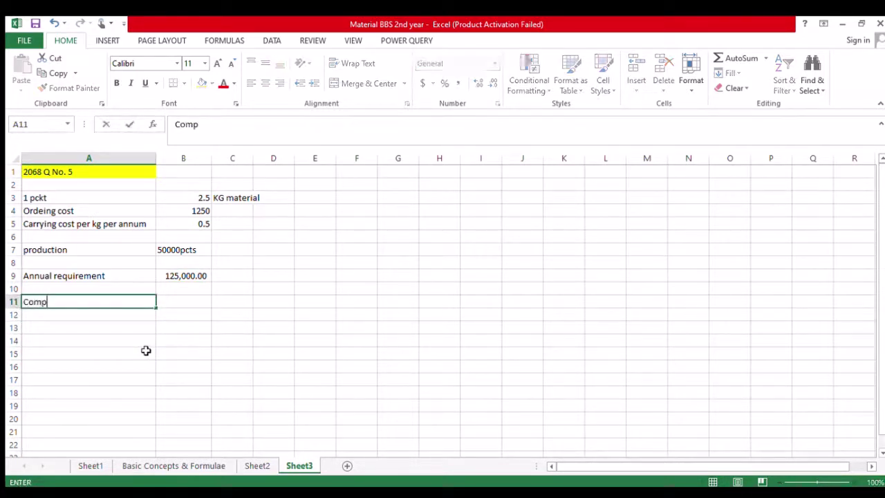
key(BackSpace)
key(BackSpace)
key(BackSpace)
text(utation )
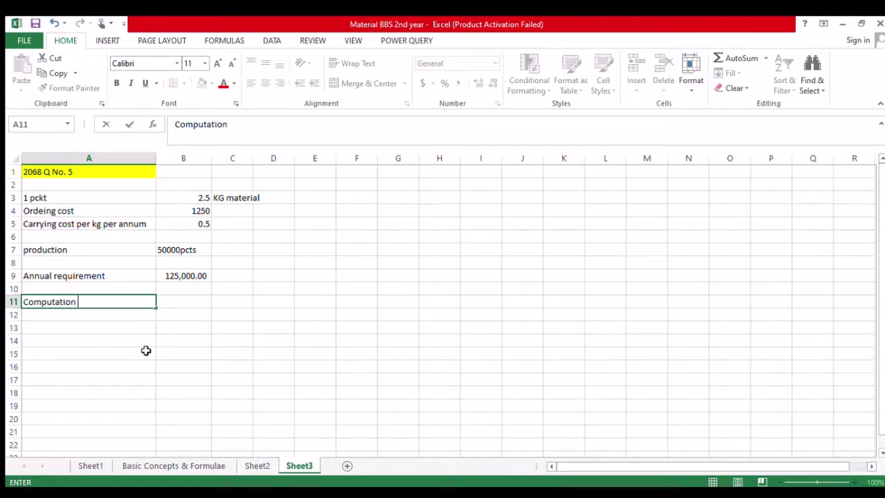
text(of EOQ by tri)
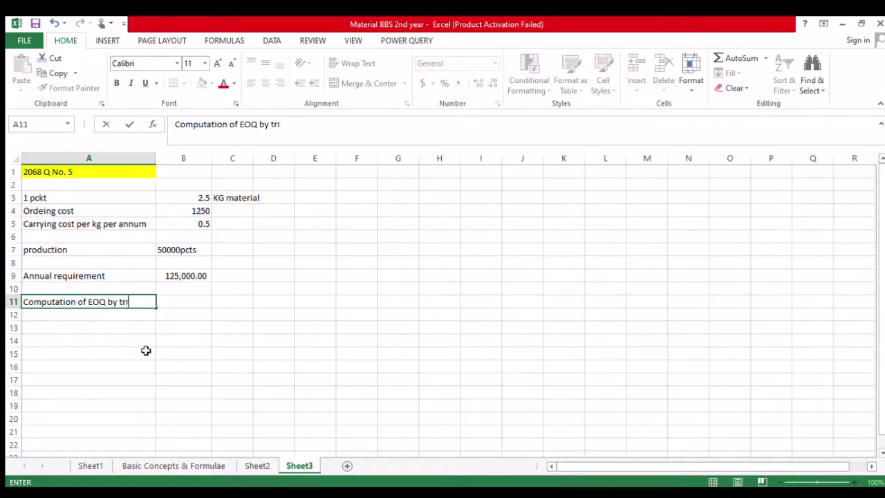
text(al and er)
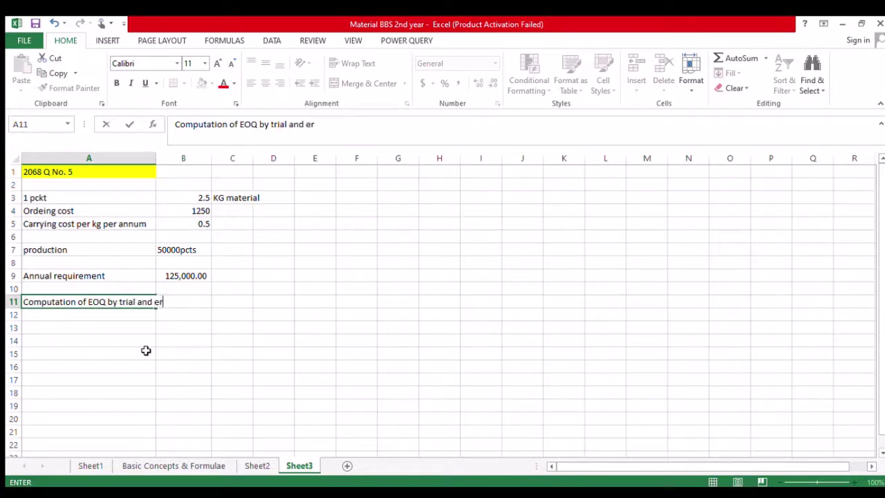
text(ror method)
key(Return)
key(Return)
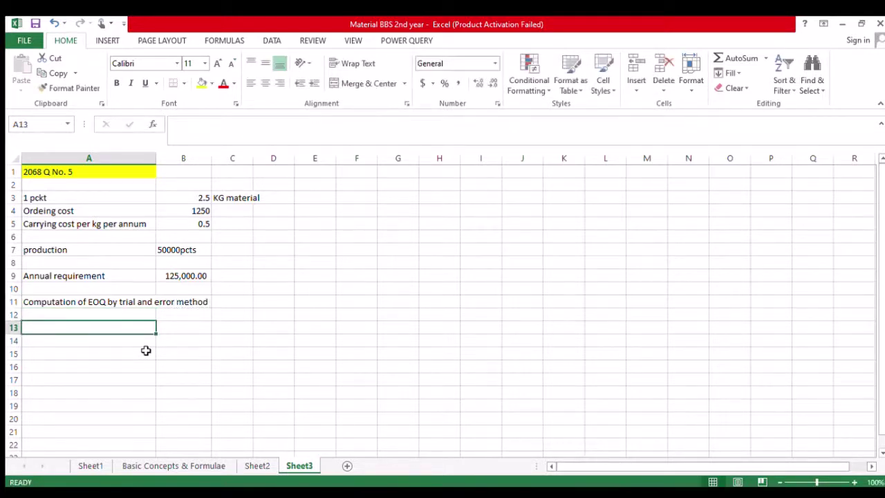
Underline the EOQ computation heading in A11.
key(Up)
key(Up)
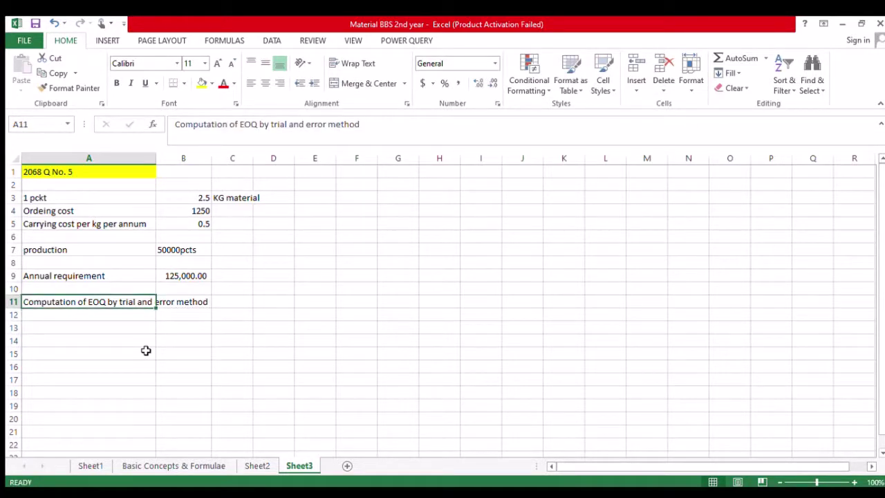
key(ctrl+u)
Start the table's header row by entering "Lot" in A13 and "No of orders" in B13.
key(Down)
key(Down)
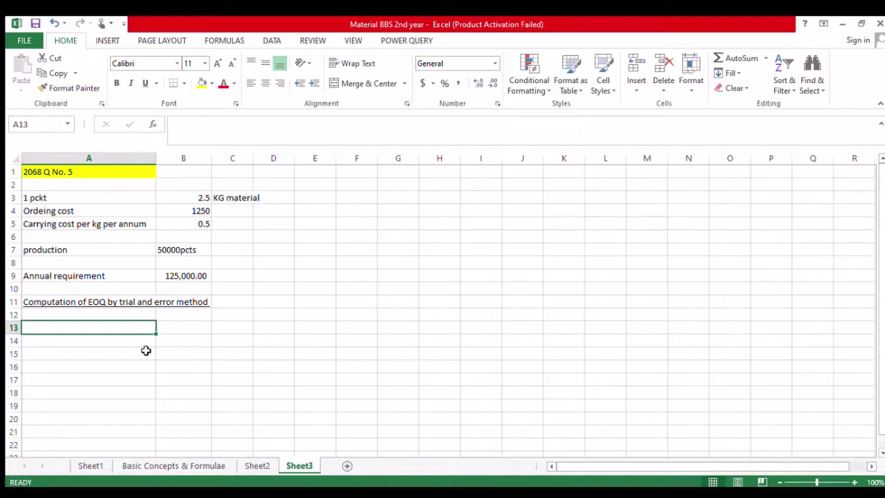
text(Lot)
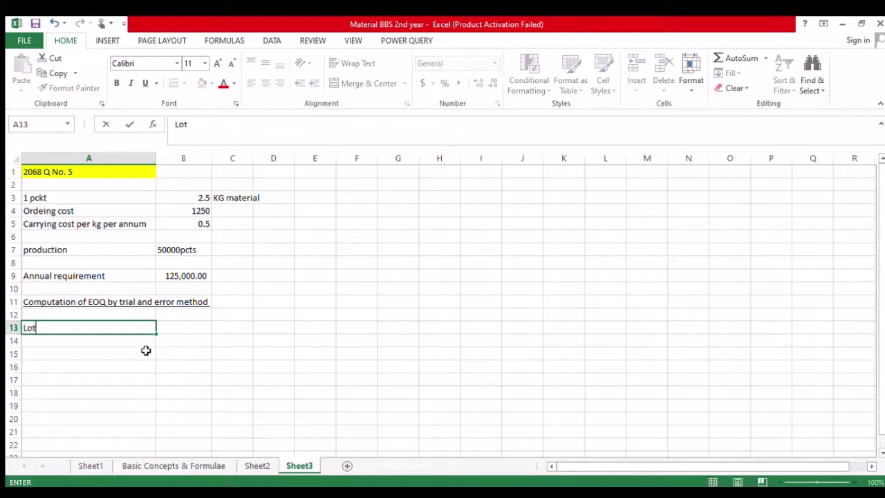
key(Return)
key(Up)
key(Right)
key(Left)
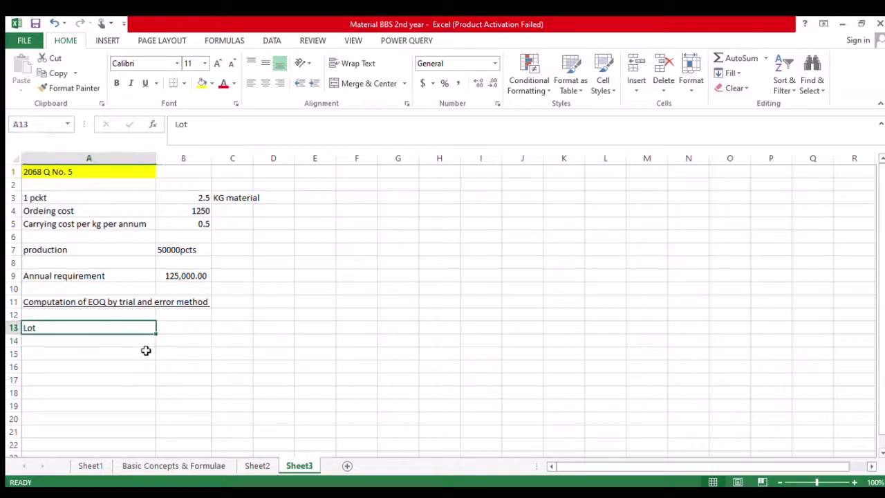
key(Right)
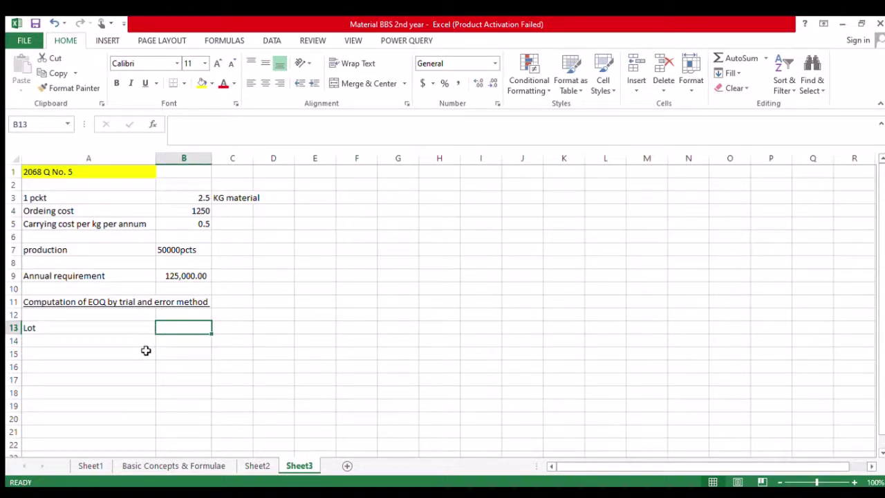
text(No o)
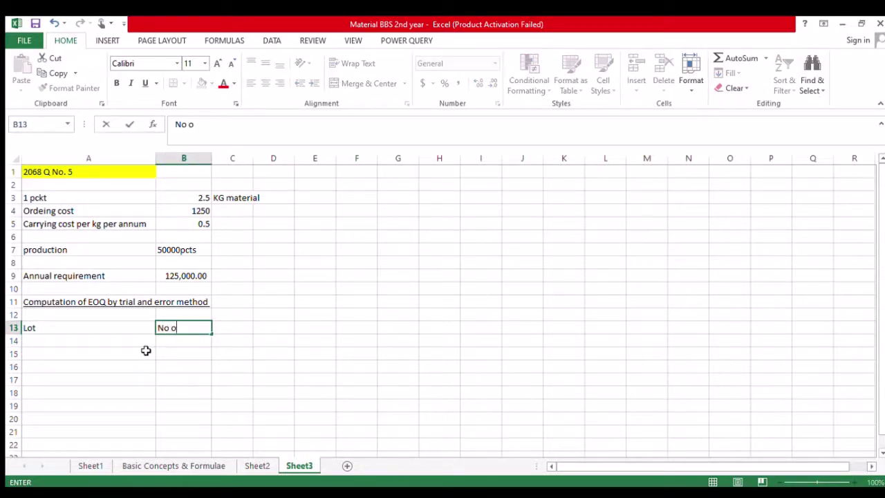
text(f orders)
key(Return)
Add the column headers "Ordering cost" in C13 and "Carrying cost" in D13.
key(Right)
key(Up)
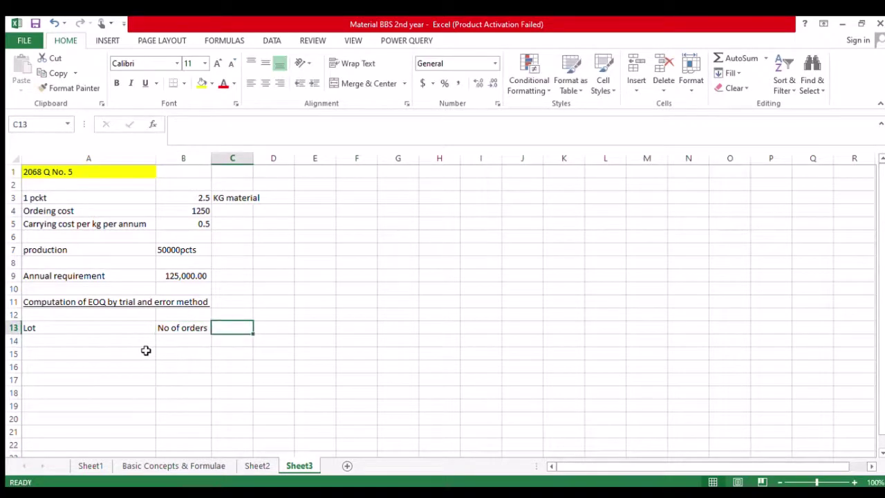
text(Orderi)
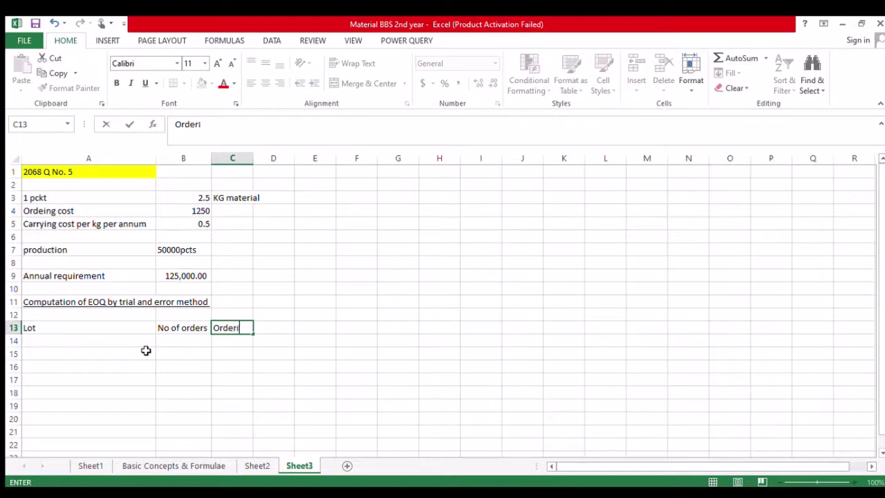
text(ng cost)
key(Right)
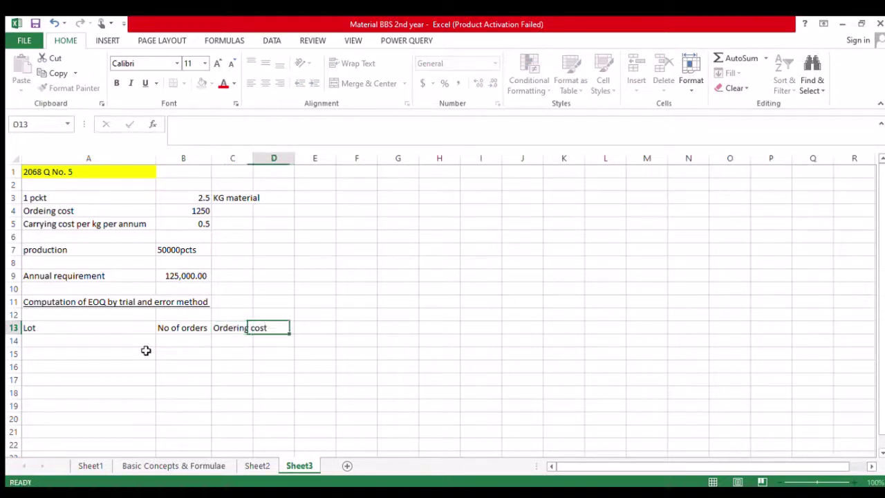
key(Up)
key(Up)
key(Down)
key(Down)
text(Ca)
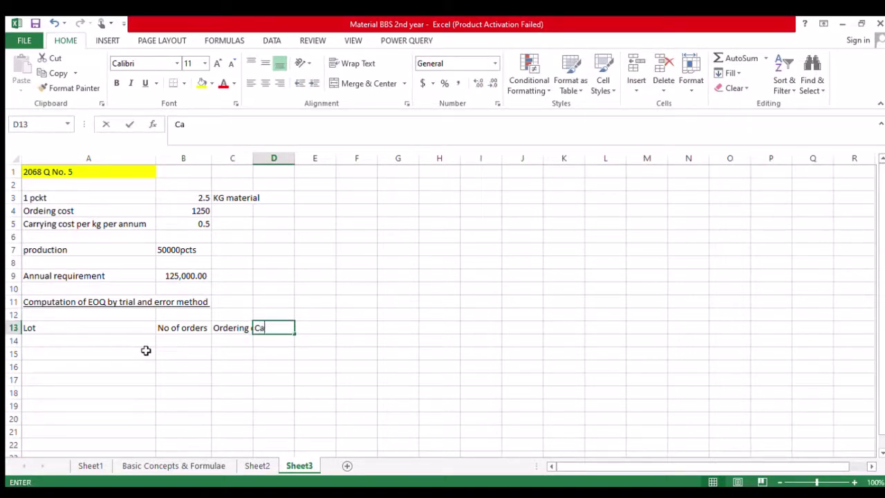
text(rrying cost)
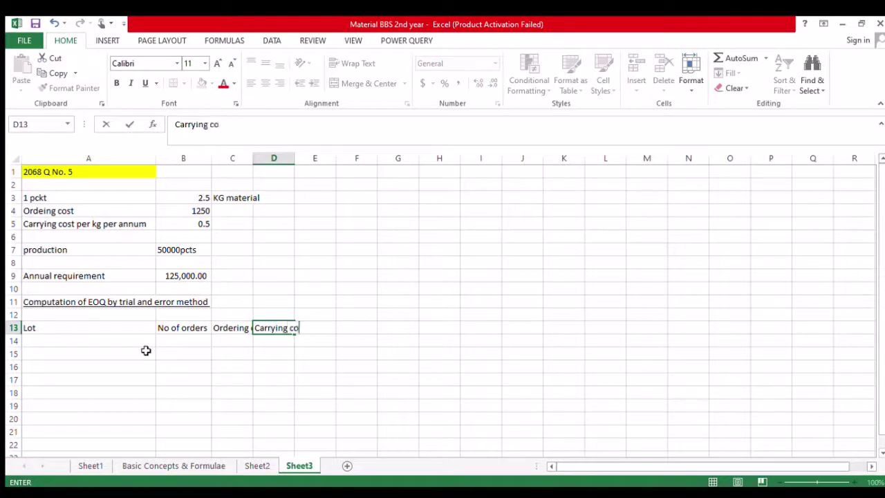
key(Right)
key(Down)
key(Up)
key(Up)
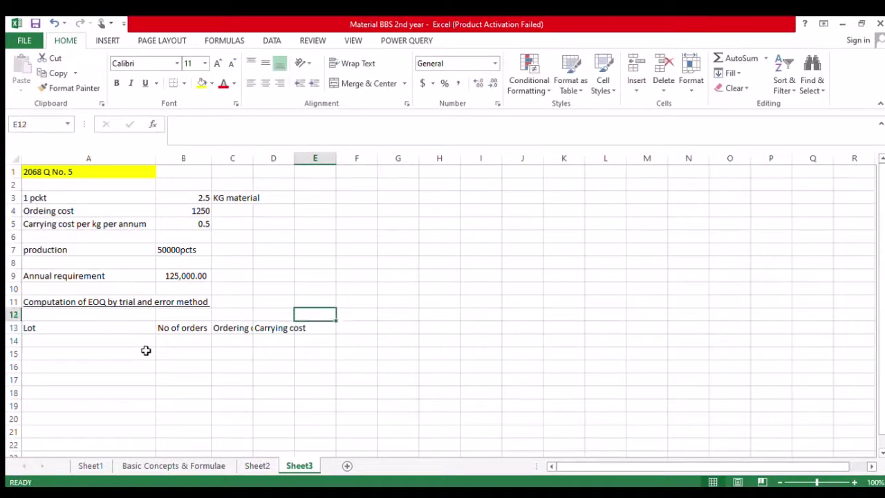
Complete the table's header row by entering "Total Cost" in E13.
key(Down)
text(T)
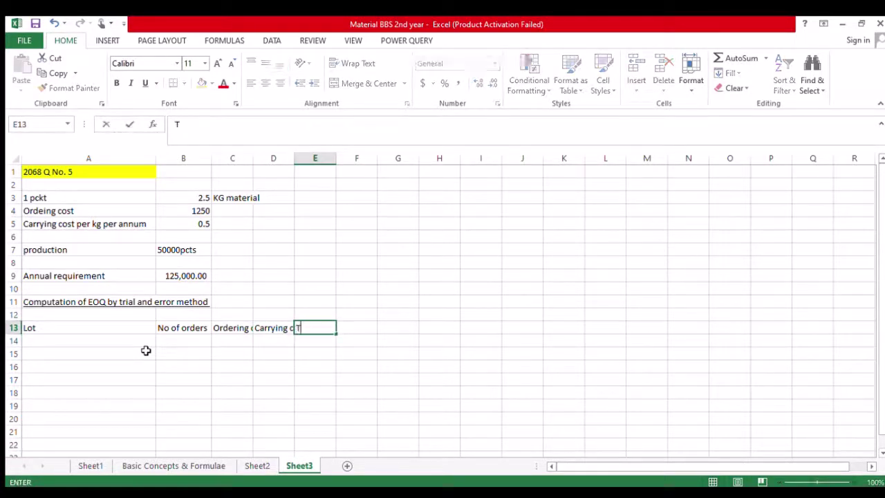
text(otal Cosy)
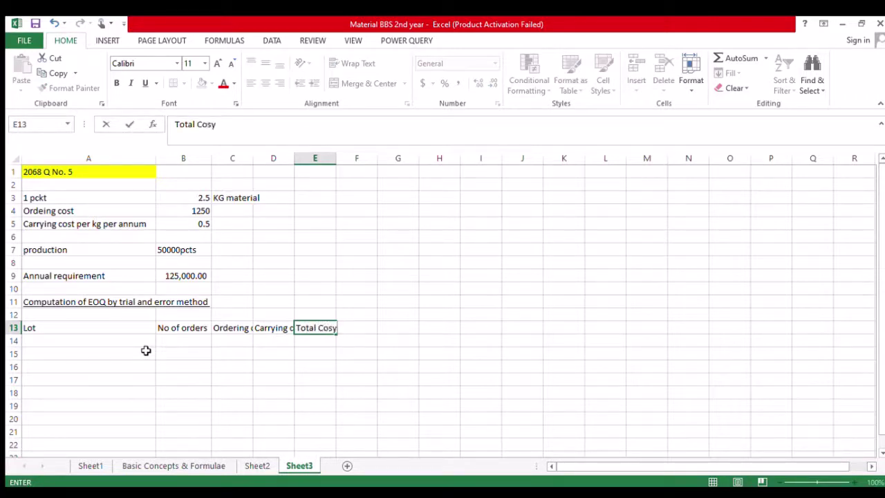
key(BackSpace)
text(t)
key(Return)
Make the header row A13:E13 bold and widen columns C and D to fit their headers.
key(Up)
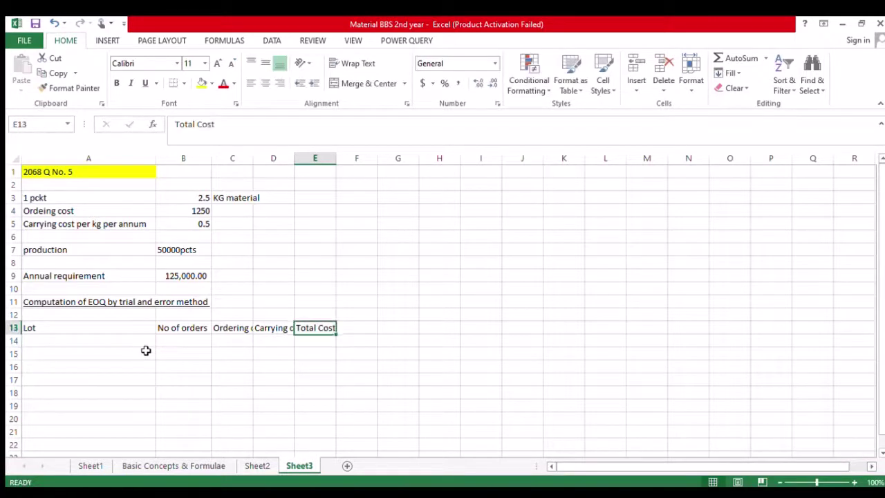
key(shift+Left)
key(shift+Left)
key(shift+Left)
key(shift+Left)
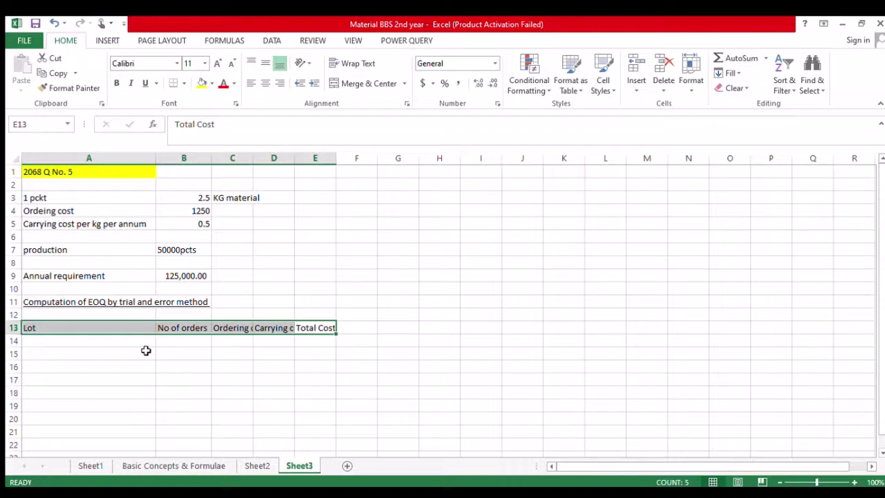
key(ctrl+b)
click(249, 238)
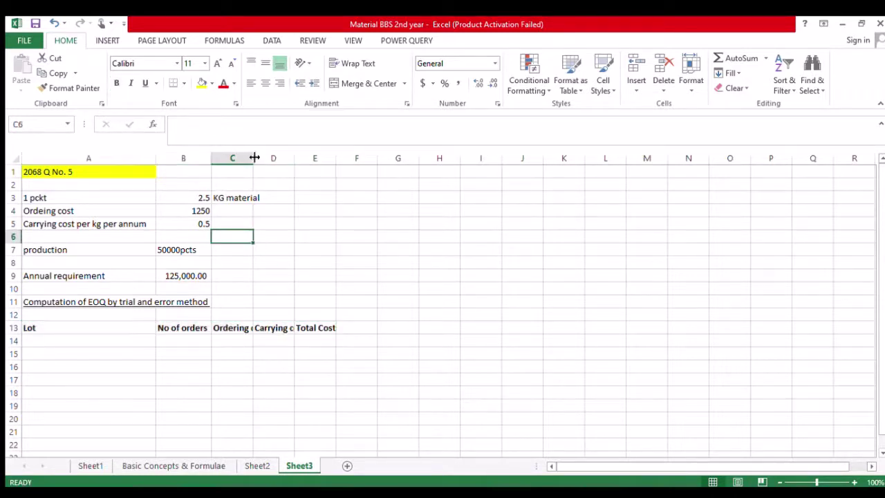
drag(254, 157, 388, 160)
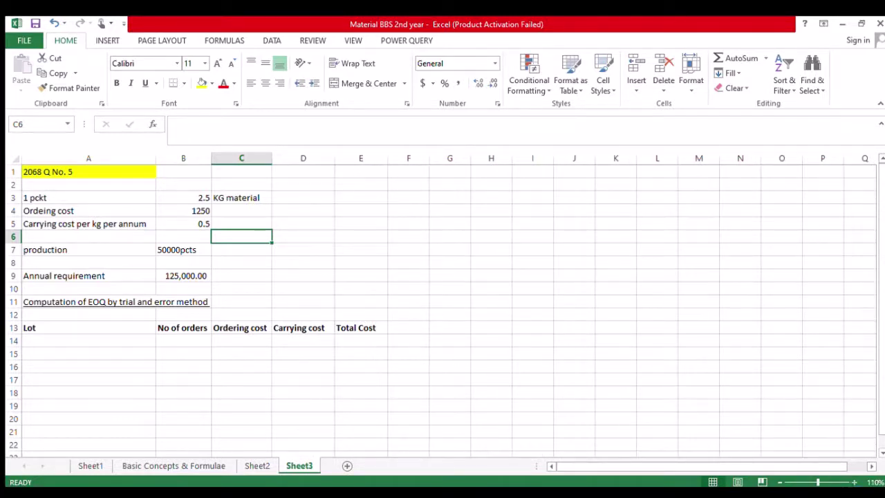
Enter 5000 as the first lot size in A14.
click(141, 360)
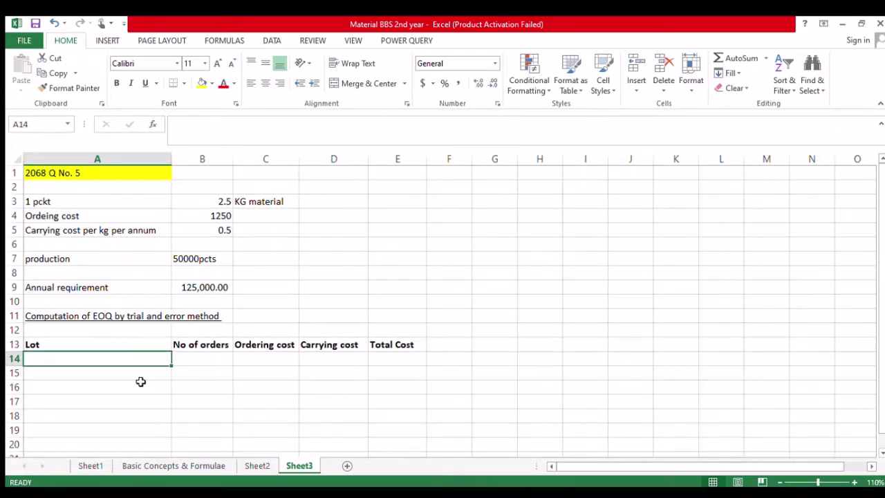
text(5000)
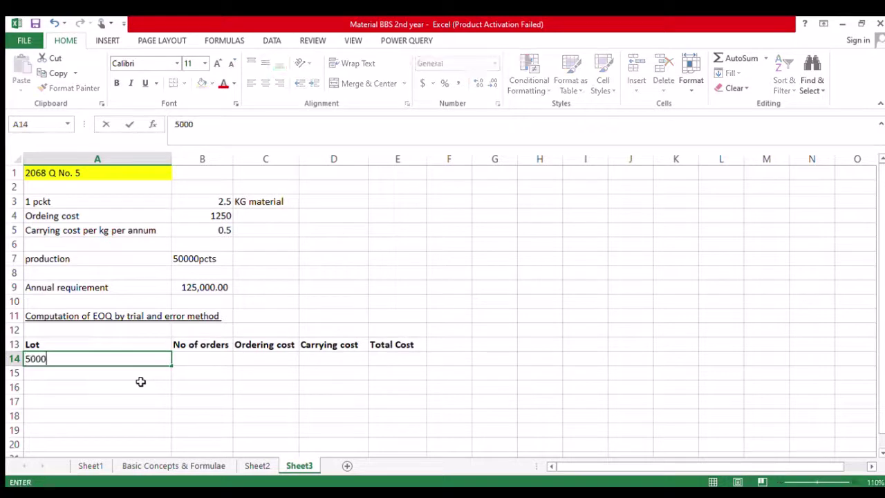
key(Return)
Apply the comma number style to the lot cells A14:A18.
key(Up)
key(Up)
key(Up)
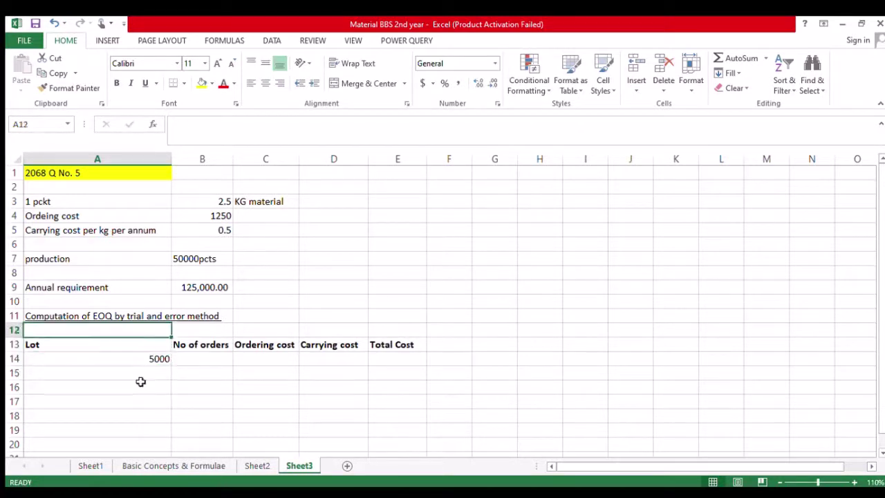
key(Down)
key(Down)
key(shift+Down)
key(shift+Down)
key(shift+Down)
key(shift+Down)
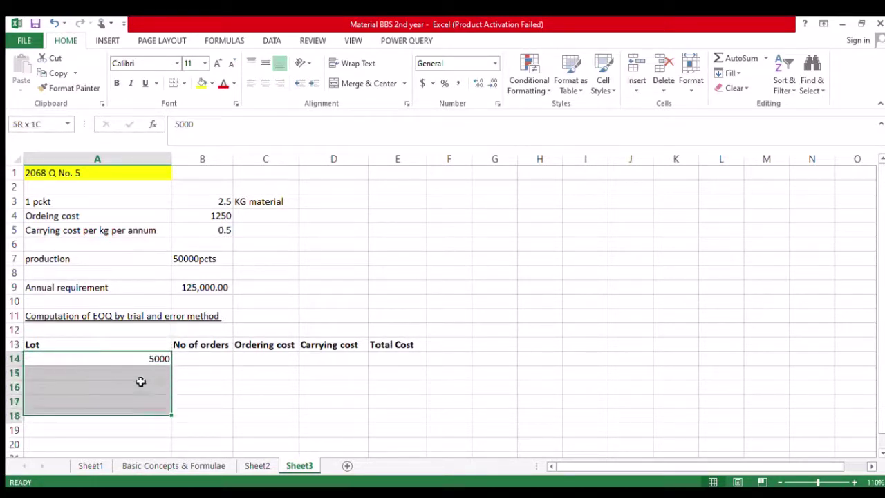
click(458, 82)
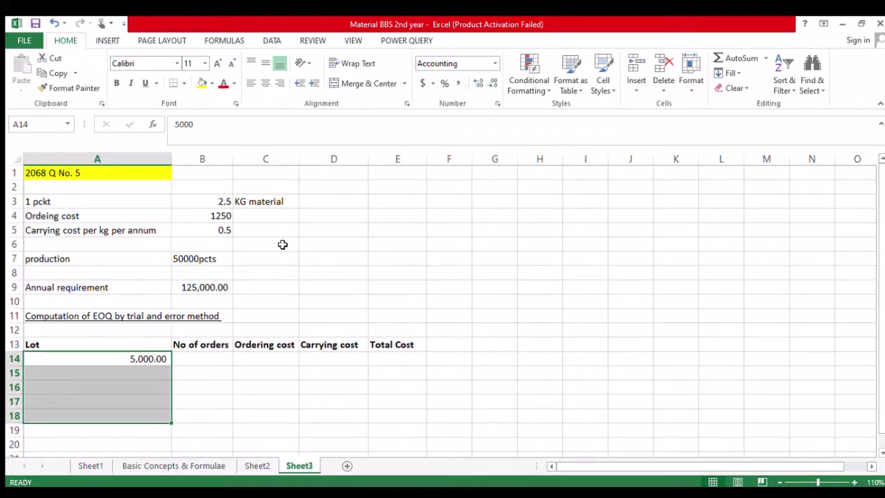
Enter the lot sizes 10000 in A15 and 15000 in A16.
click(138, 375)
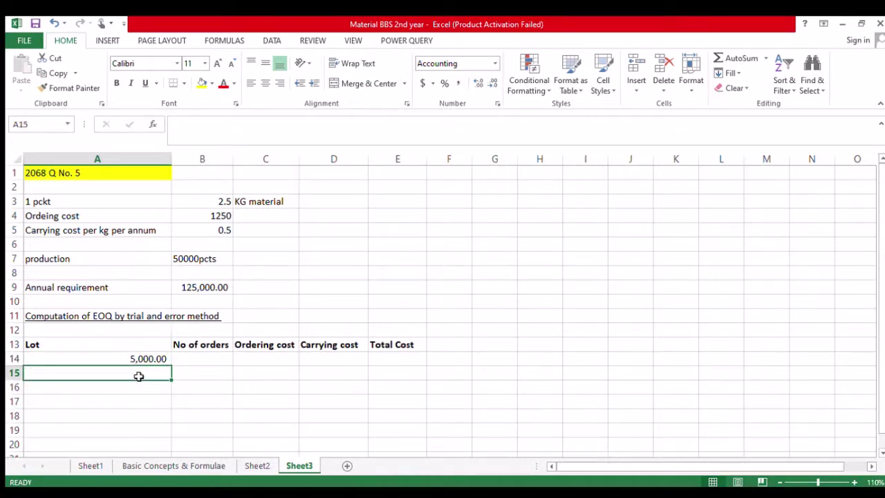
text(10000)
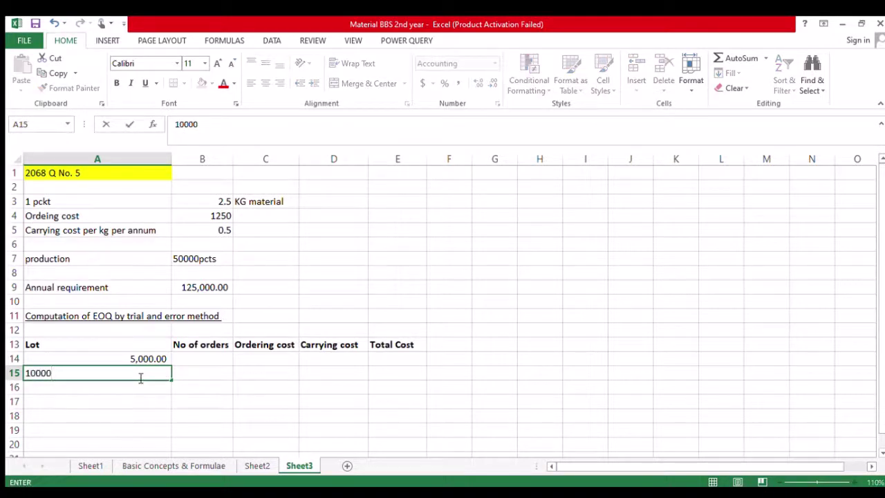
key(Return)
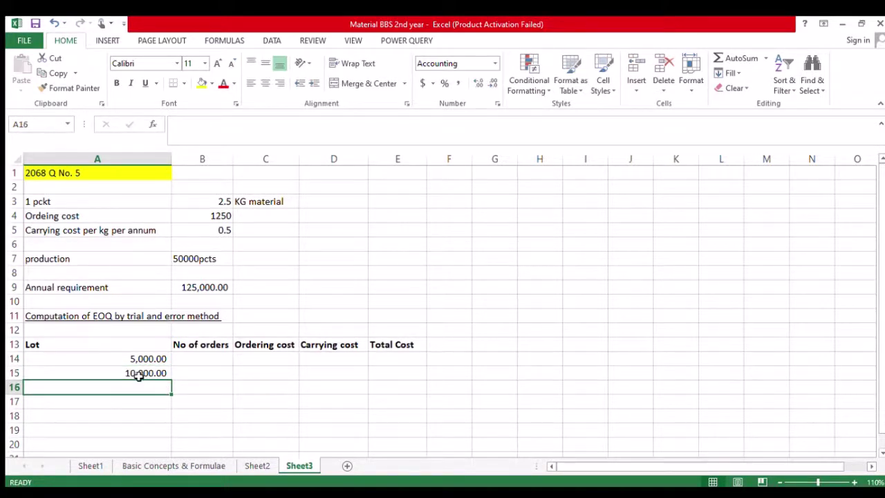
text(000)
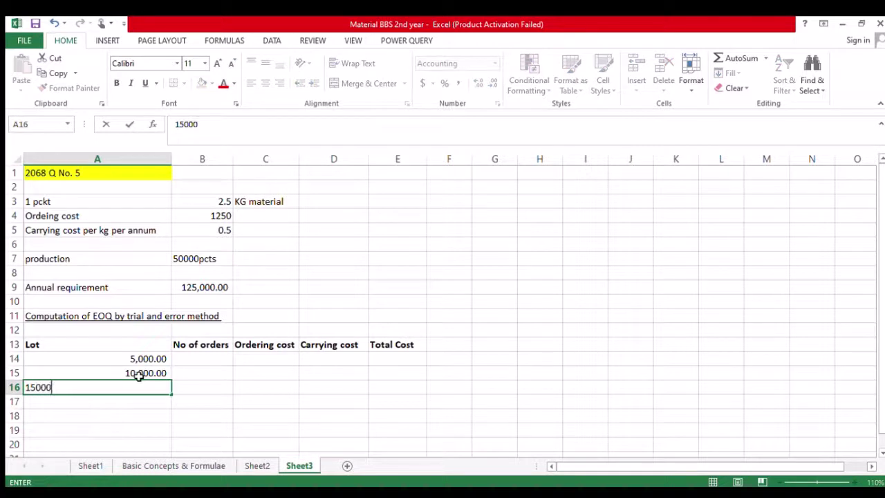
key(Return)
Enter the fourth lot size in A17 and correct it to 20000.
text(200000)
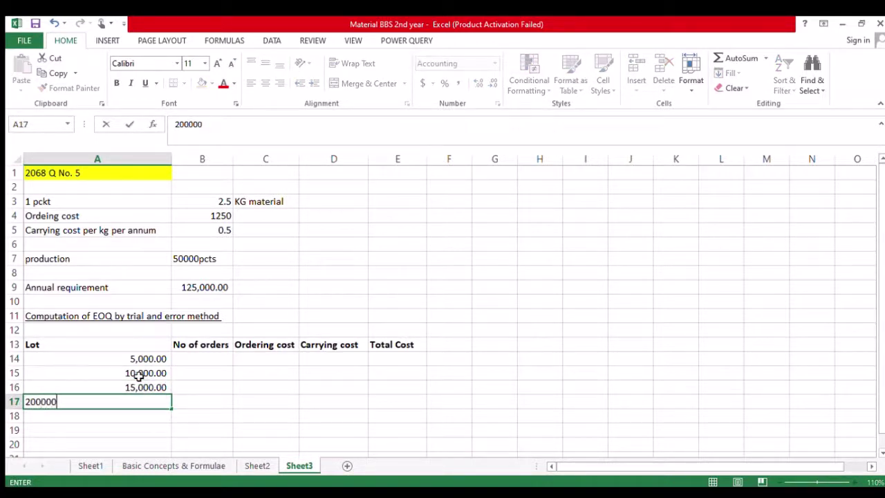
key(Return)
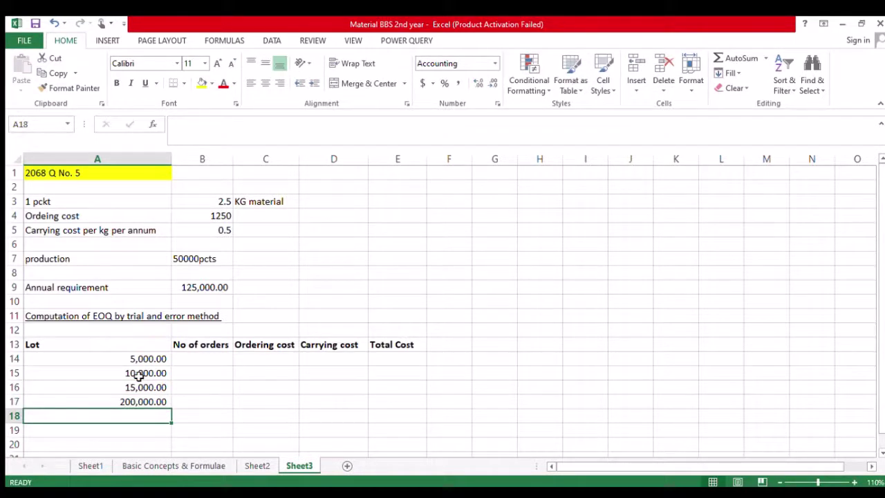
key(Down)
key(Up)
key(Up)
key(Up)
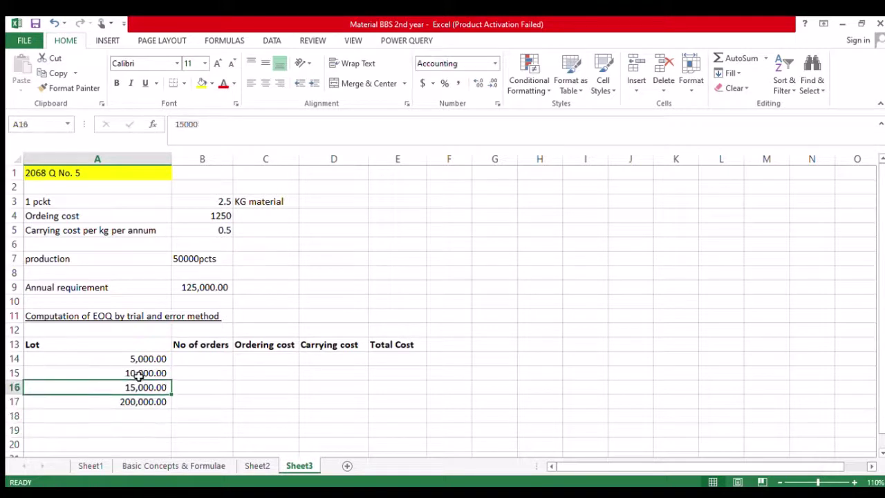
key(Down)
text(20000)
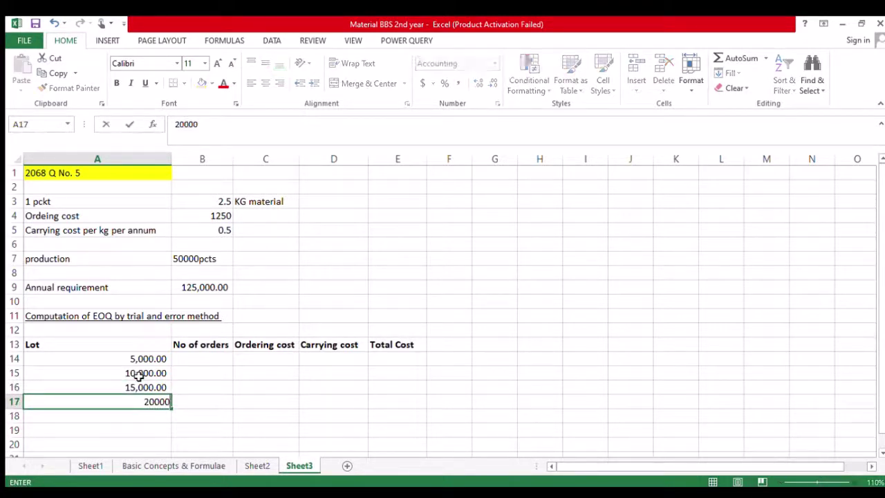
key(Up)
key(Down)
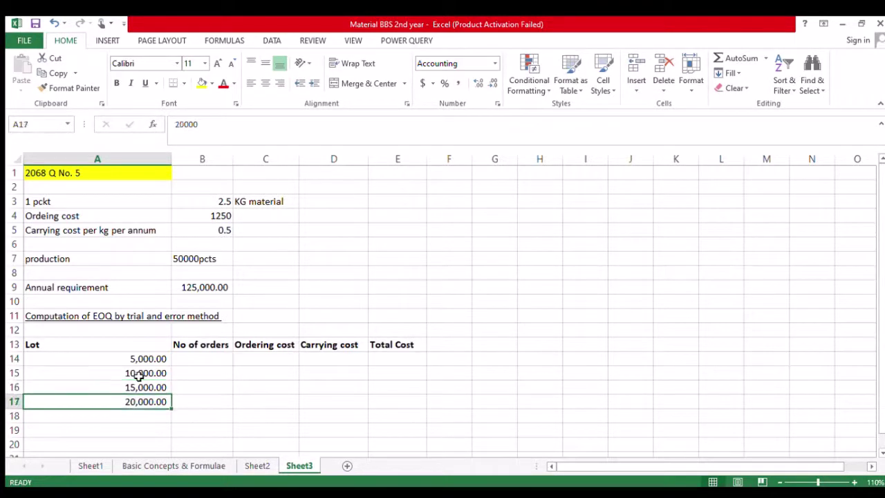
Enter the lot sizes 25000 in A18 and 35000 in A19.
key(Down)
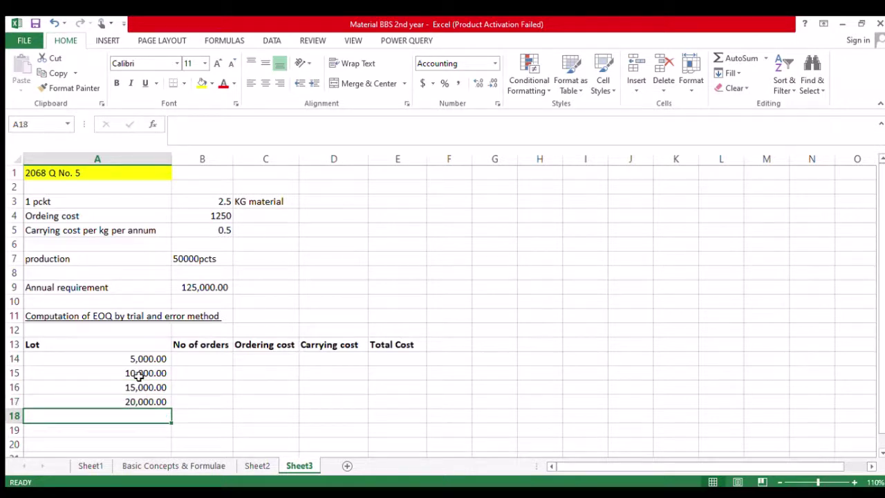
text(25000)
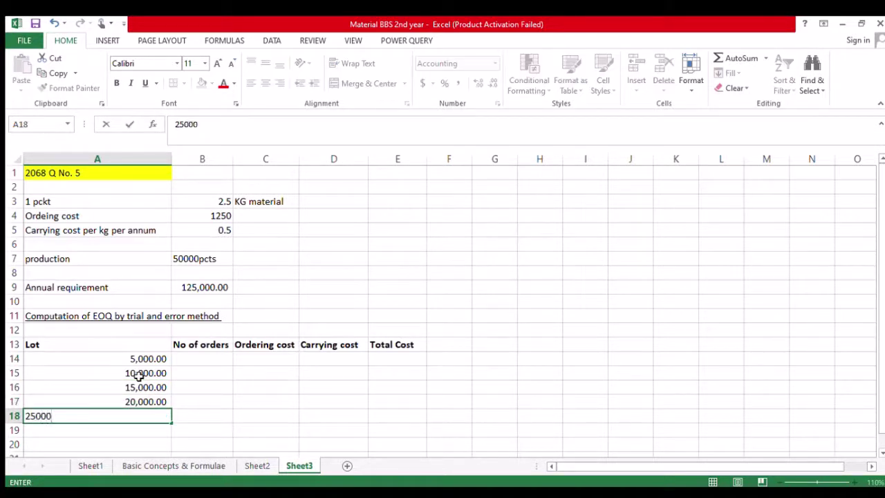
key(Return)
text(35000)
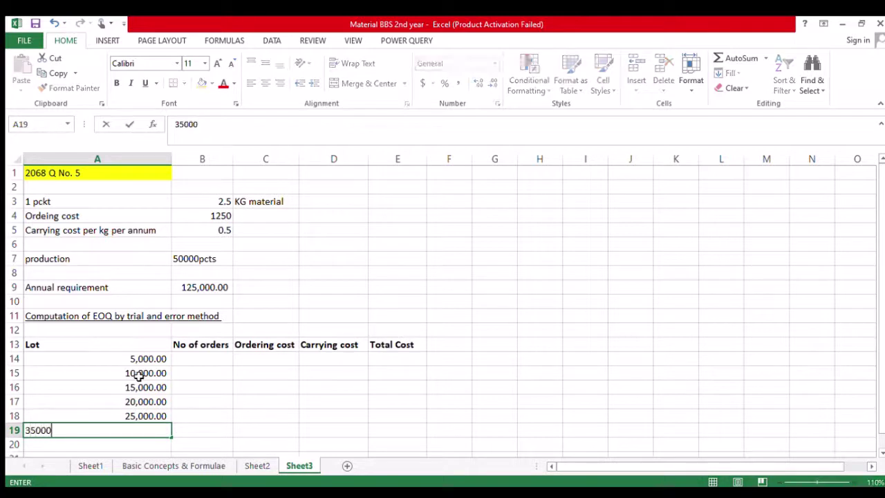
key(ctrl+Return)
key(Down)
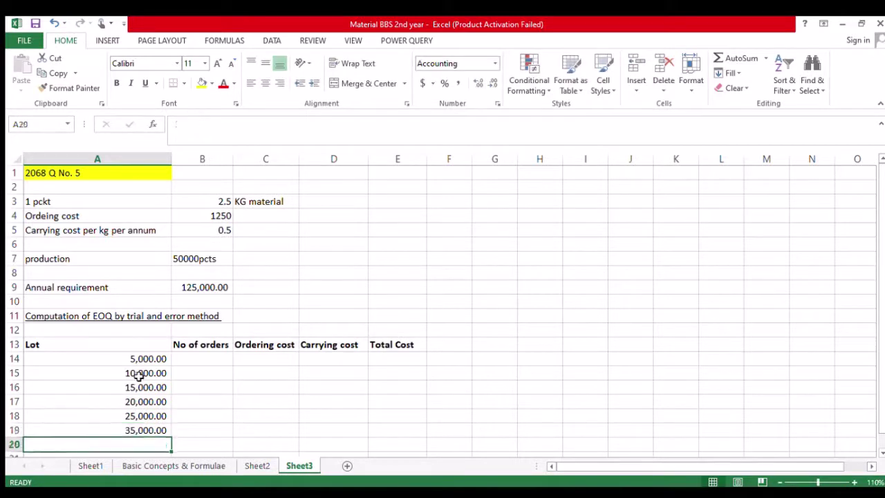
Finish the lot column by entering 40000 in A20 and 50000 in A21.
text(40000)
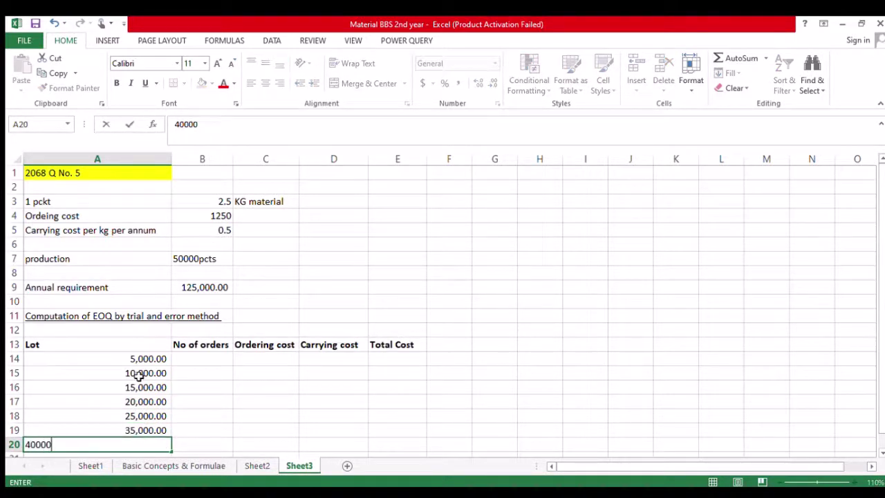
key(ctrl+Return)
key(Down)
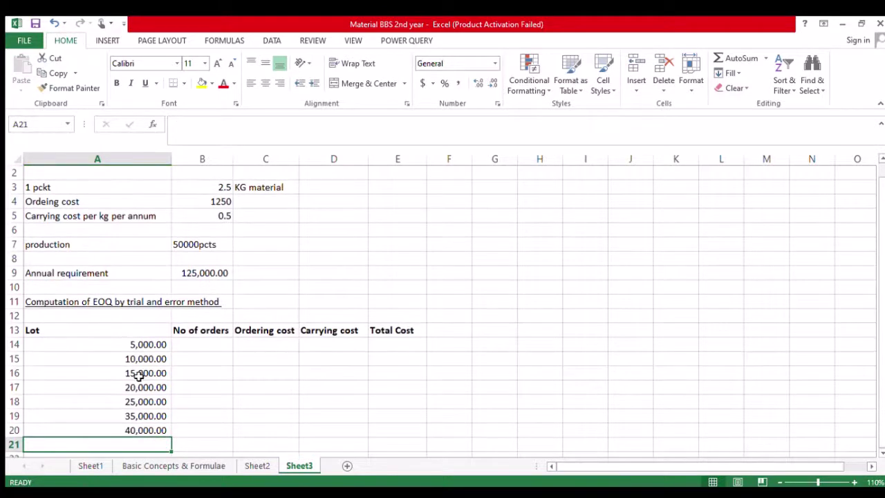
text(50000)
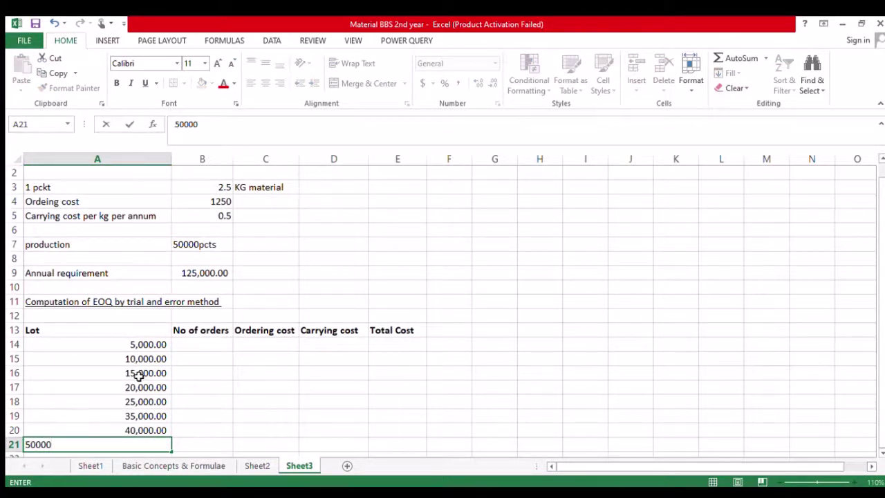
key(Return)
Calculate the number of orders for the first lot in B14 with the formula =125000/A14.
key(Up)
key(Up)
key(Up)
key(Up)
key(Up)
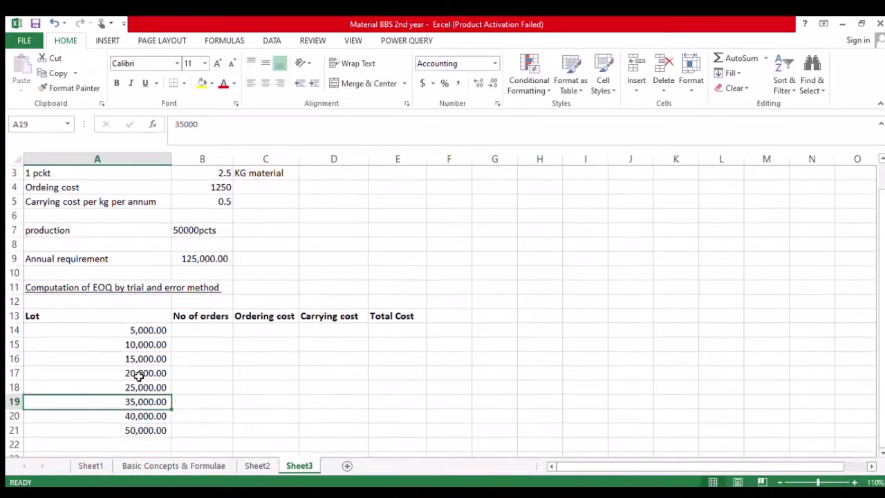
key(Up)
key(Up)
key(Up)
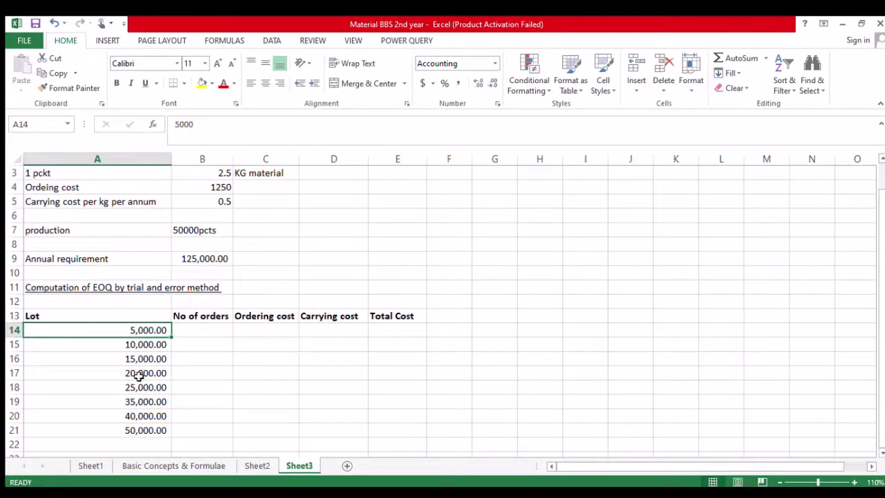
key(Right)
text(=)
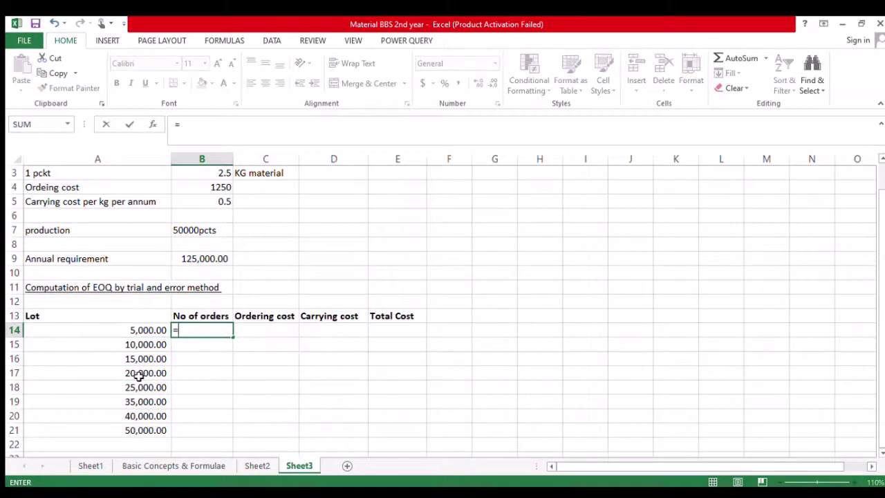
text(125000)
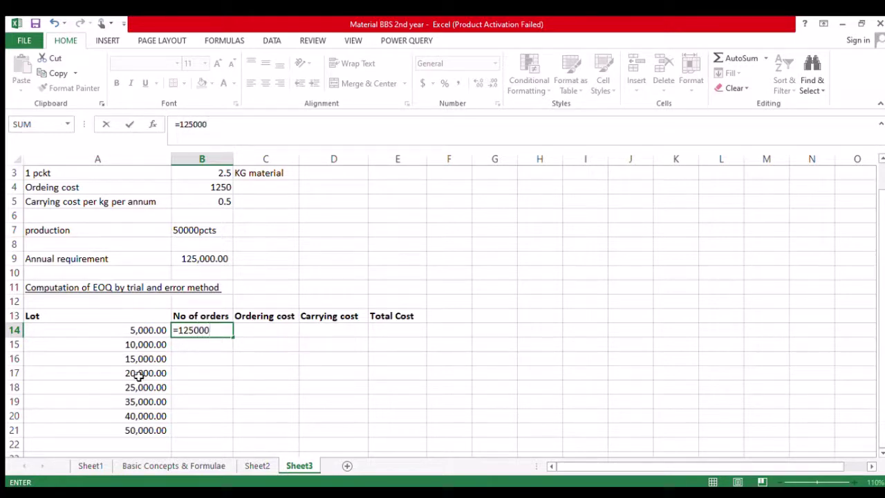
text(/)
click(149, 333)
key(Return)
Copy the number-of-orders formula from B14 down to B15:B21.
key(Up)
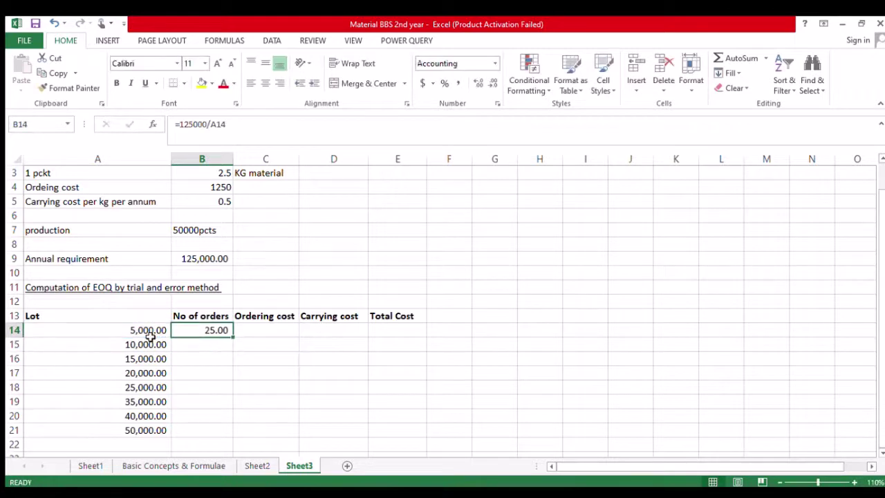
key(ctrl+c)
key(Down)
key(shift+Down)
key(shift+Down)
key(shift+Down)
key(shift+Down)
key(shift+Down)
key(shift+Down)
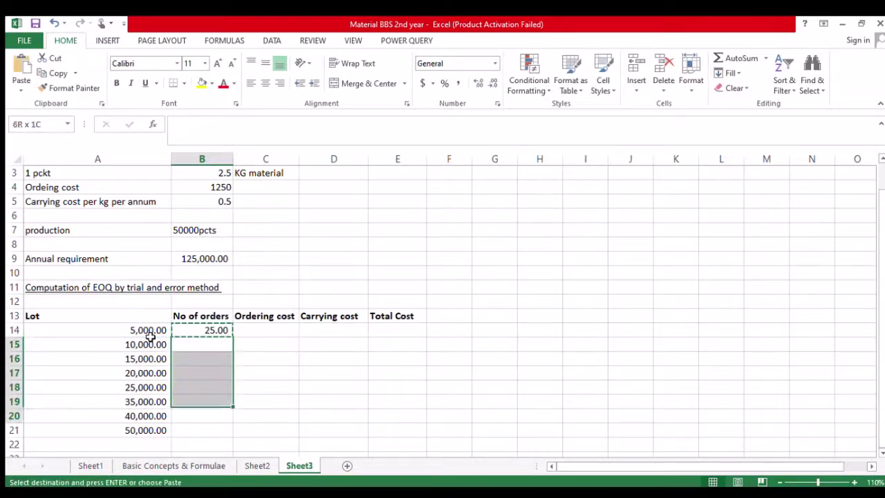
key(Return)
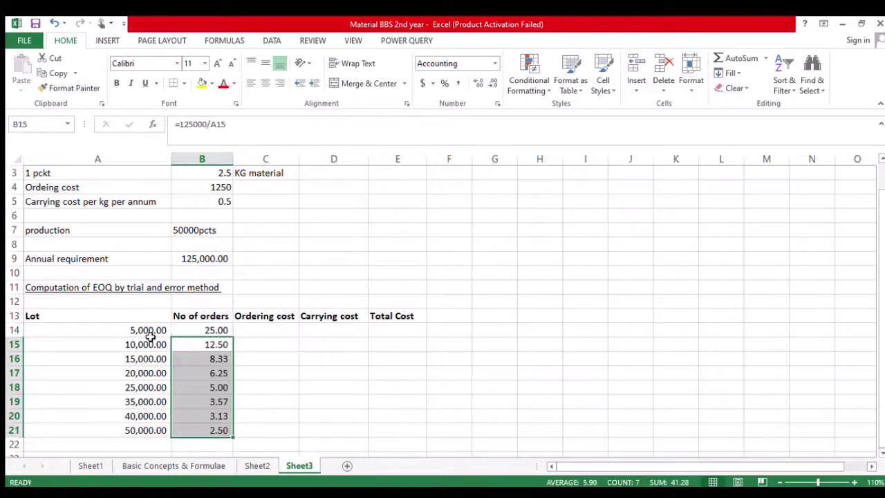
key(Right)
key(Down)
key(Left)
key(Up)
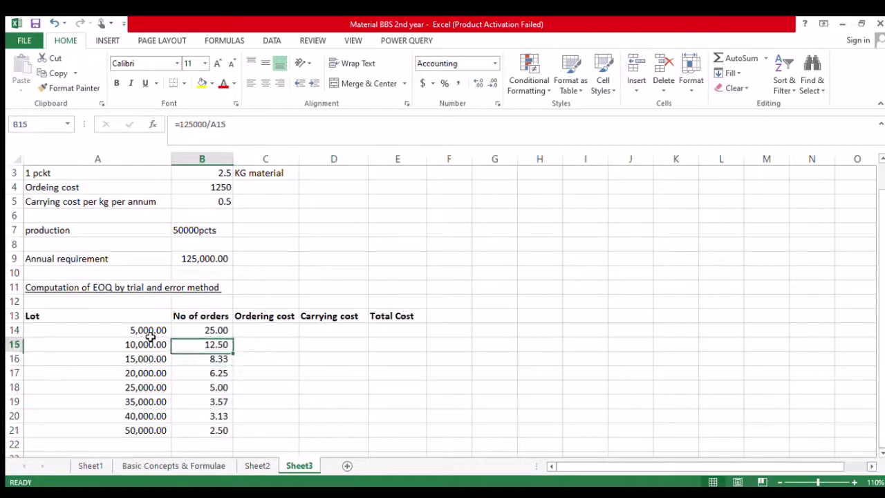
Check the calculated numbers of orders in B14:B21 against their lot sizes.
key(Up)
key(Down)
key(Left)
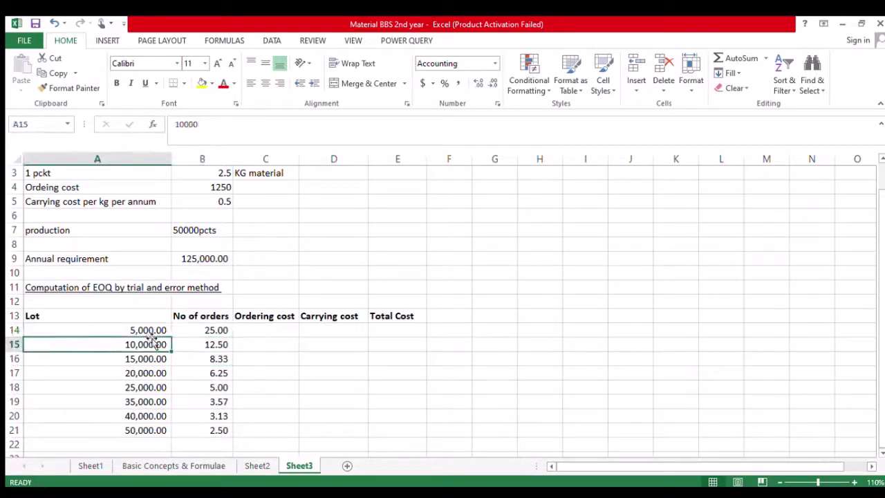
key(Right)
key(Up)
key(Down)
key(Down)
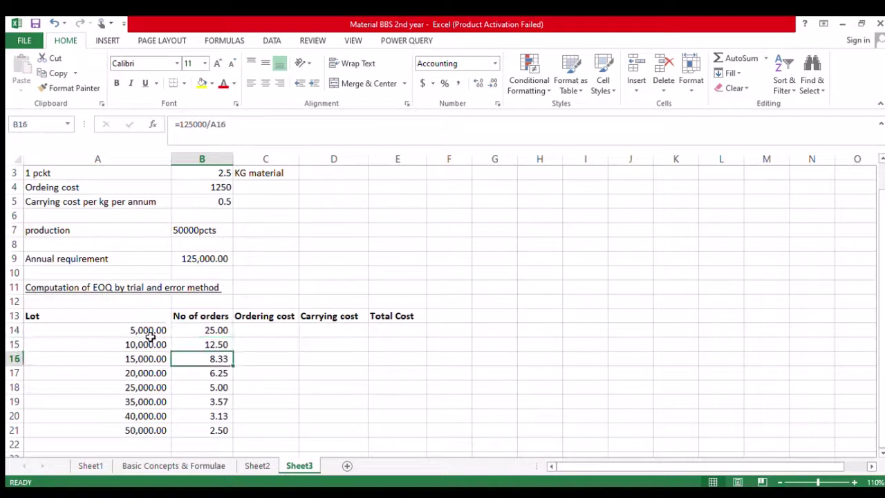
key(Down)
key(Down)
key(Down)
key(Down)
key(Down)
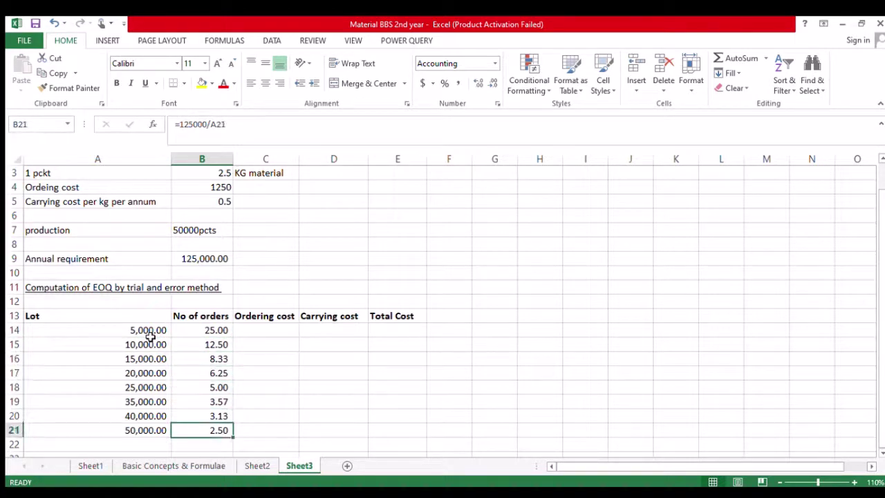
key(Up)
key(Up)
key(Up)
key(Up)
key(Up)
key(Up)
key(Up)
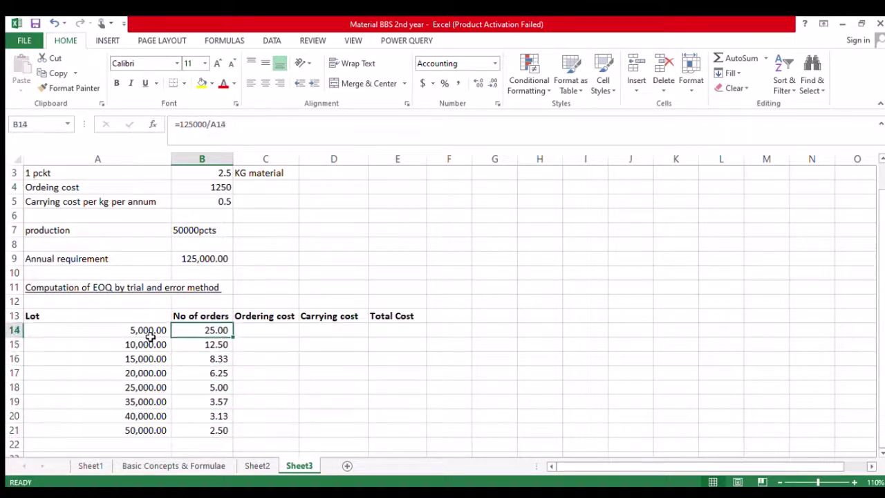
Round the number of orders in B15 to zero decimals with the formula =ROUND(125000/A15,0).
click(216, 345)
click(180, 125)
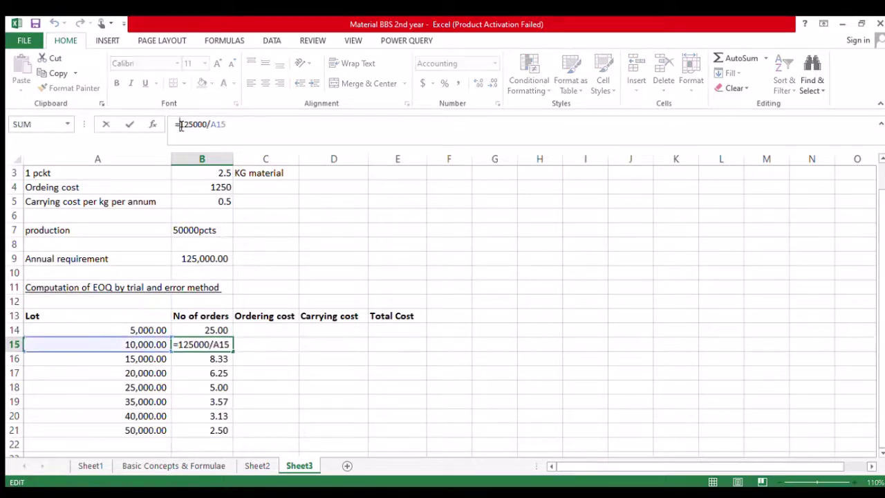
text(round)
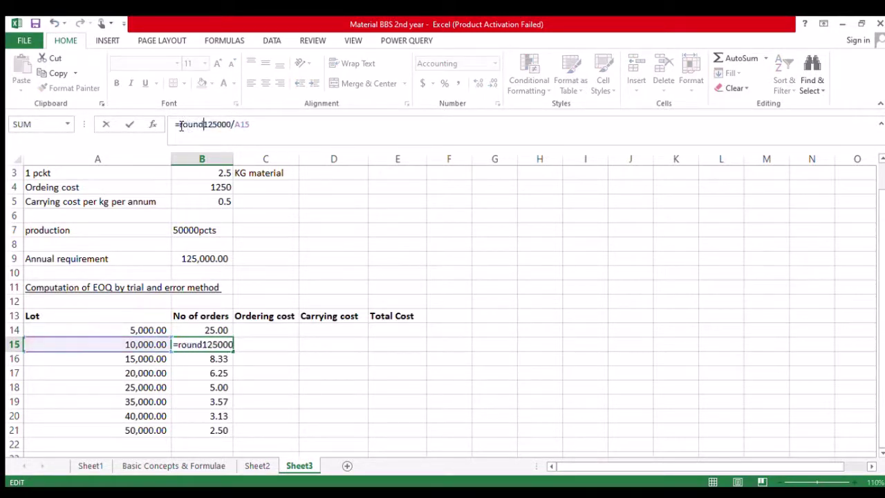
text(()
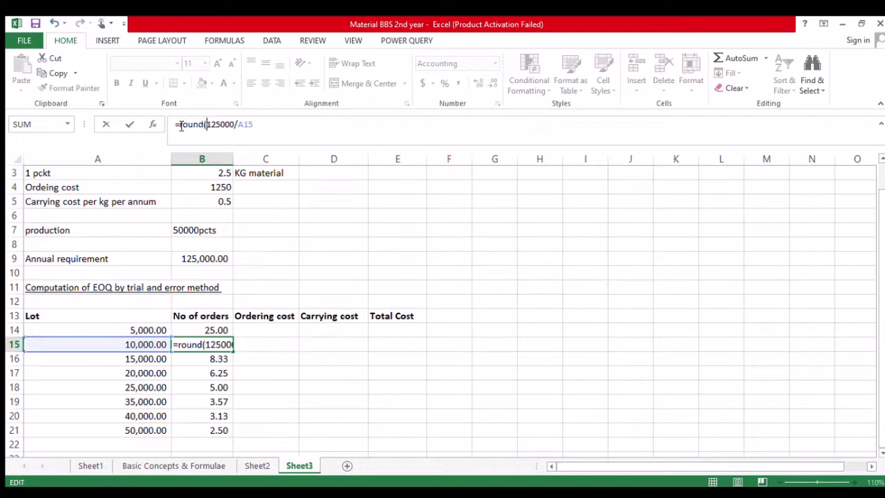
click(265, 124)
text(,))
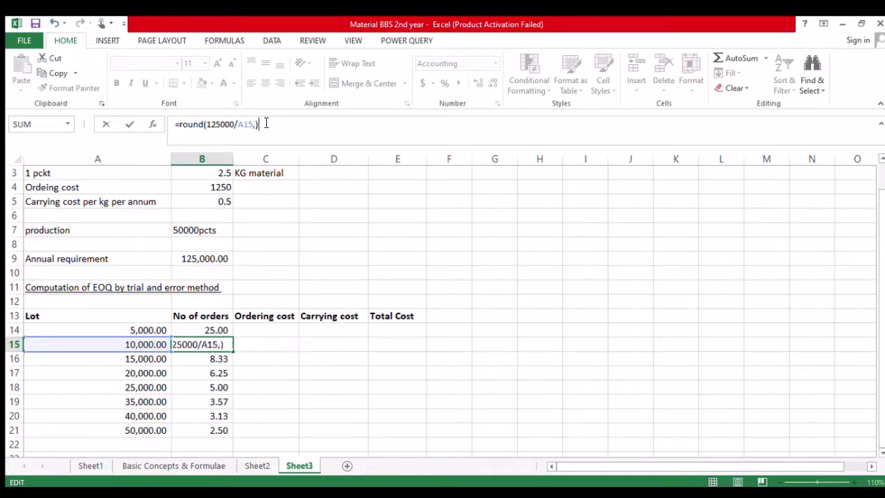
key(BackSpace)
text(0))
key(Return)
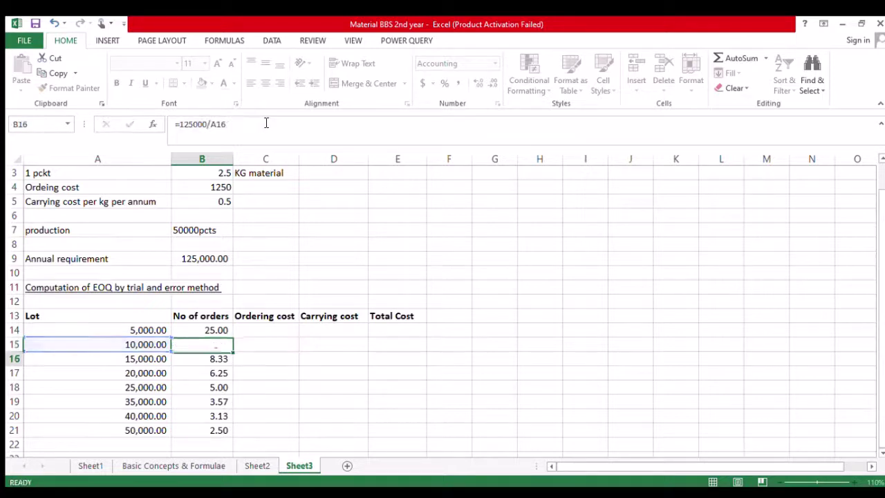
Copy the rounded number-of-orders formula from B15 down to B16:B21.
key(Up)
key(ctrl+c)
key(Down)
key(shift+Down)
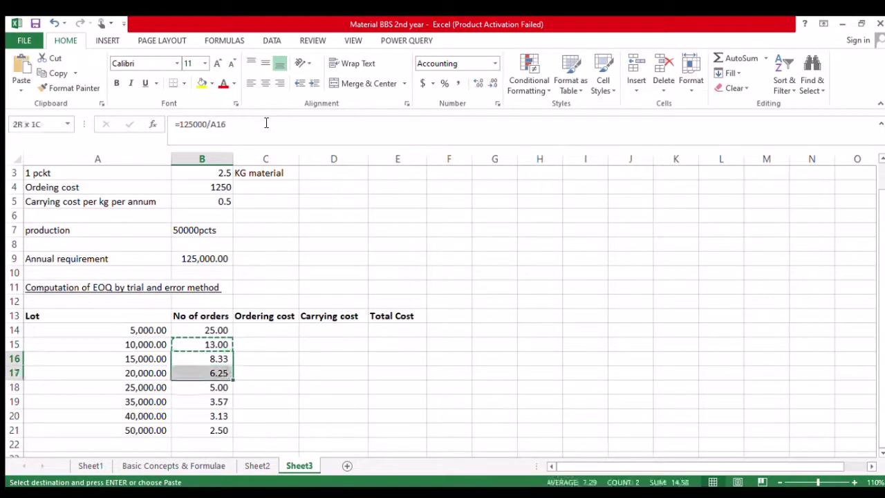
key(shift+Down)
key(shift+Down)
key(shift+Down)
key(shift+Down)
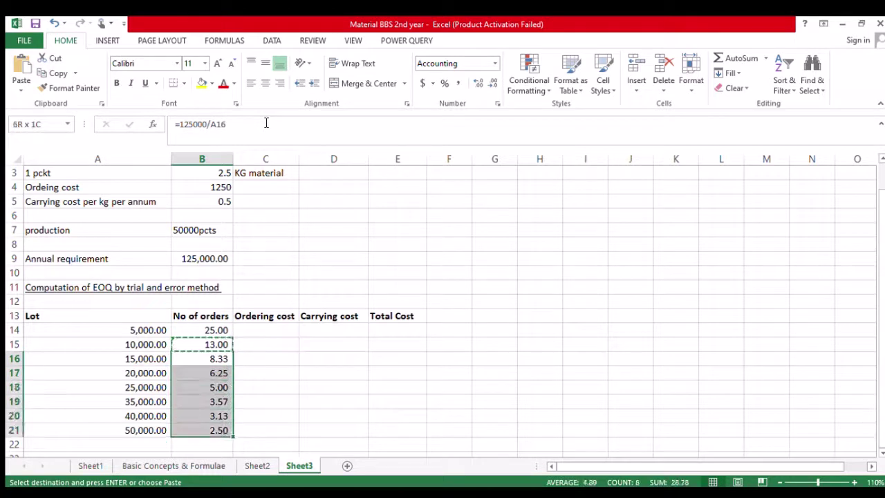
key(Return)
key(Up)
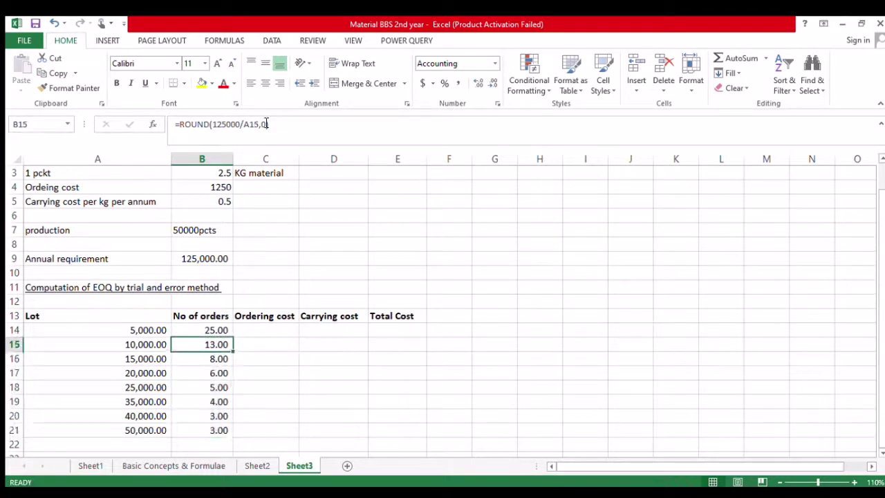
Review the rounded numbers of orders down column B of the trial and error table.
key(Down)
key(Right)
key(Up)
key(Up)
key(Left)
key(Left)
key(Down)
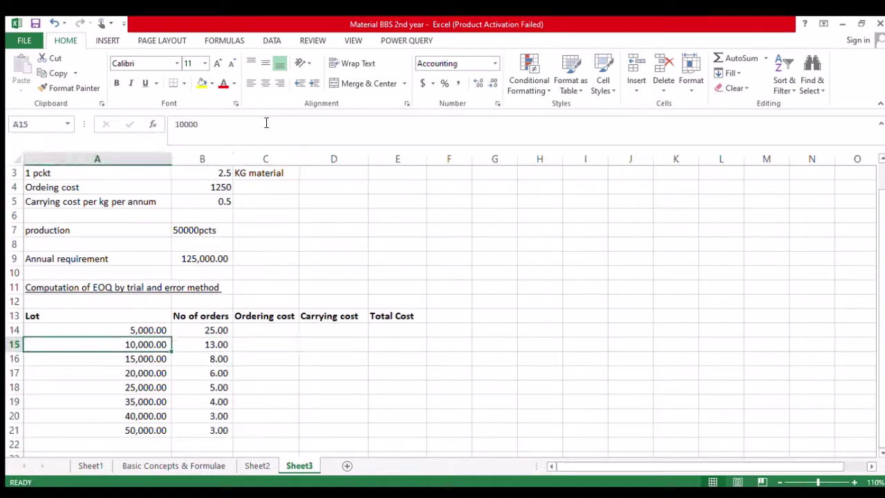
key(Right)
key(Up)
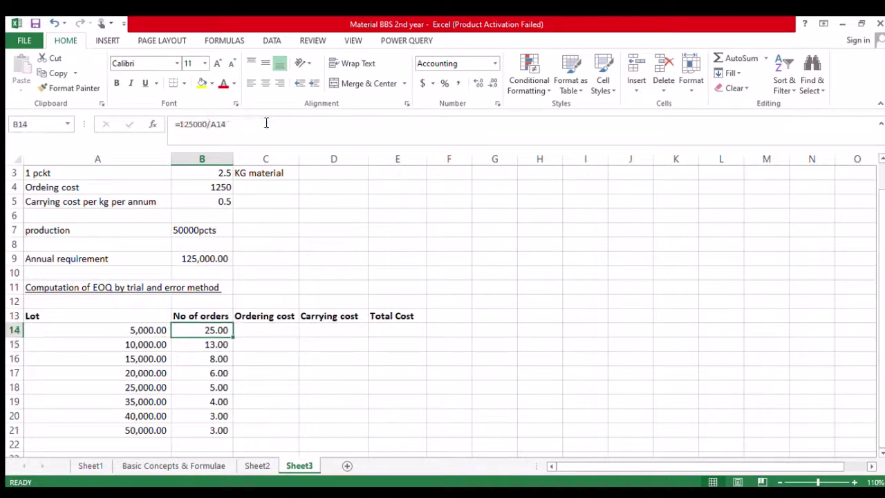
key(Down)
key(Down)
key(Down)
key(Down)
key(Down)
key(Down)
key(Down)
key(Up)
key(Up)
key(Up)
key(Up)
key(Up)
key(Up)
key(Up)
key(Up)
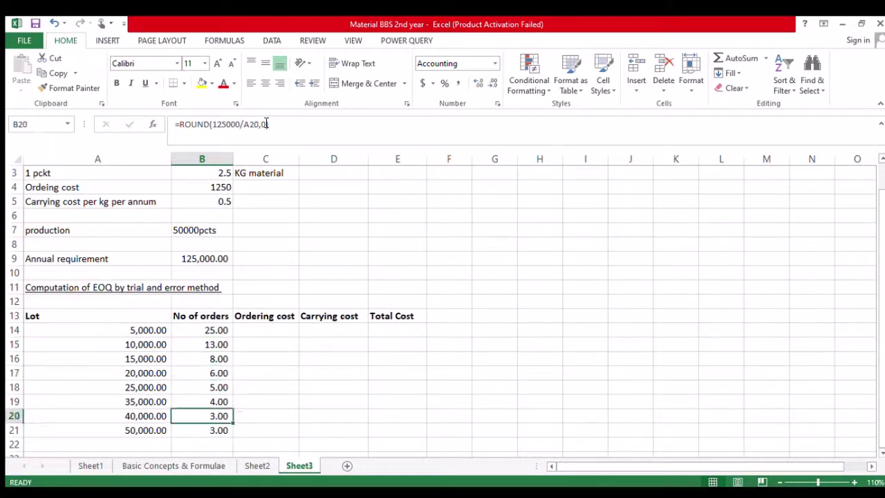
key(Down)
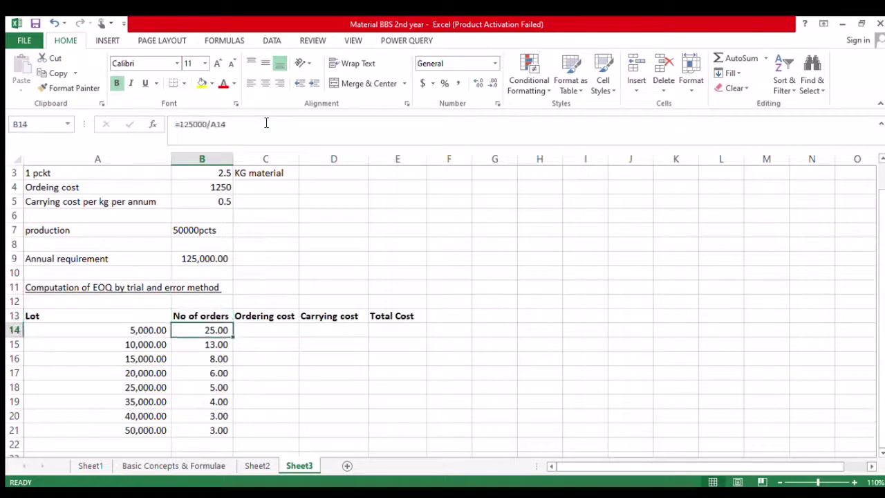
Calculate the ordering cost for the first lot in C14 with the formula =1250*B14.
key(Right)
text(=)
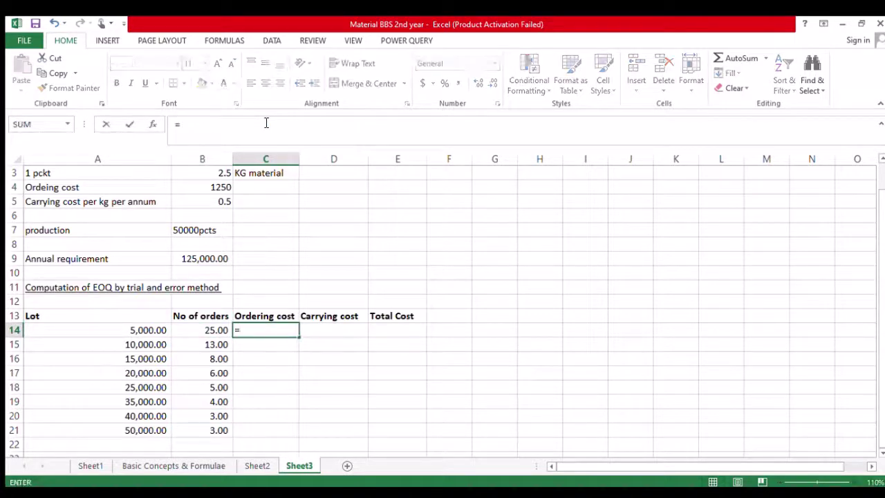
text(1259)
key(BackSpace)
text(0)
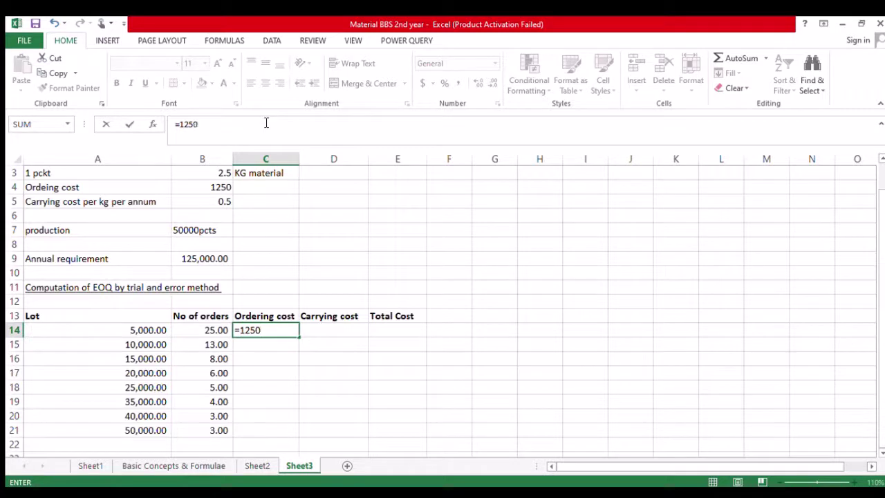
text(*B14)
key(Return)
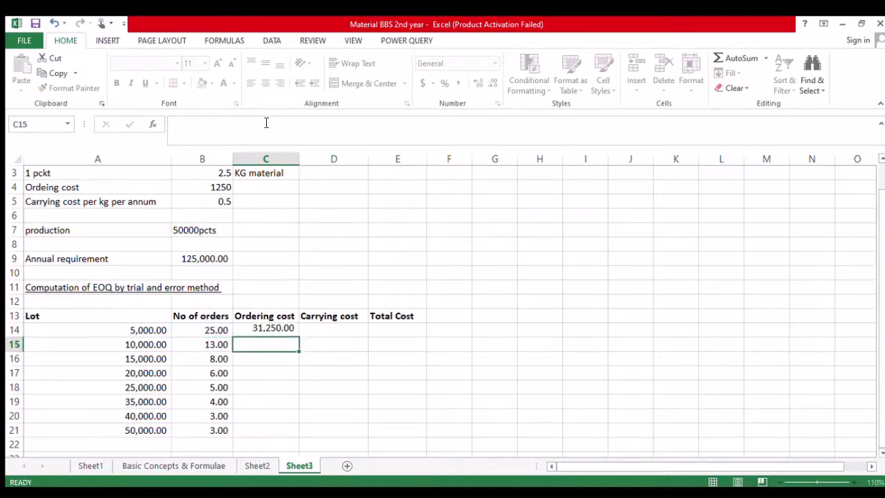
Copy the ordering cost formula from C14 down to C15:C21.
key(Up)
key(ctrl+c)
key(Down)
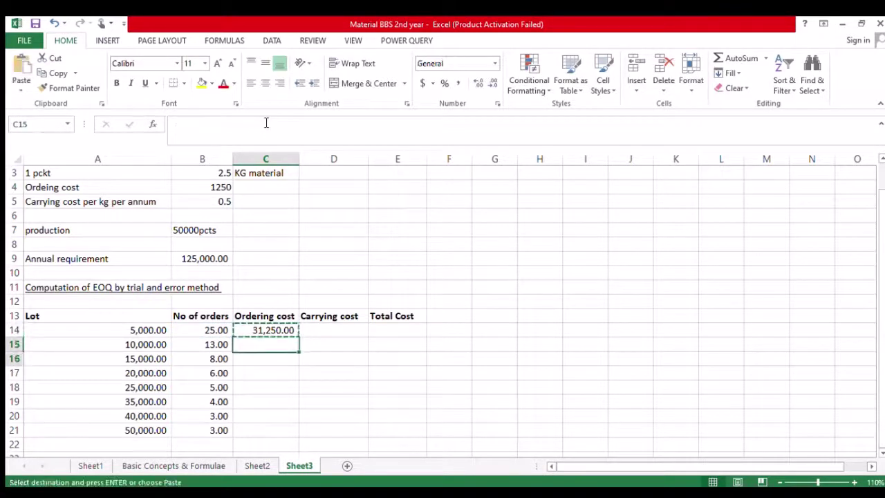
key(shift+Down)
key(shift+Down)
key(shift+Down)
key(shift+Down)
key(shift+Down)
key(shift+Down)
key(Return)
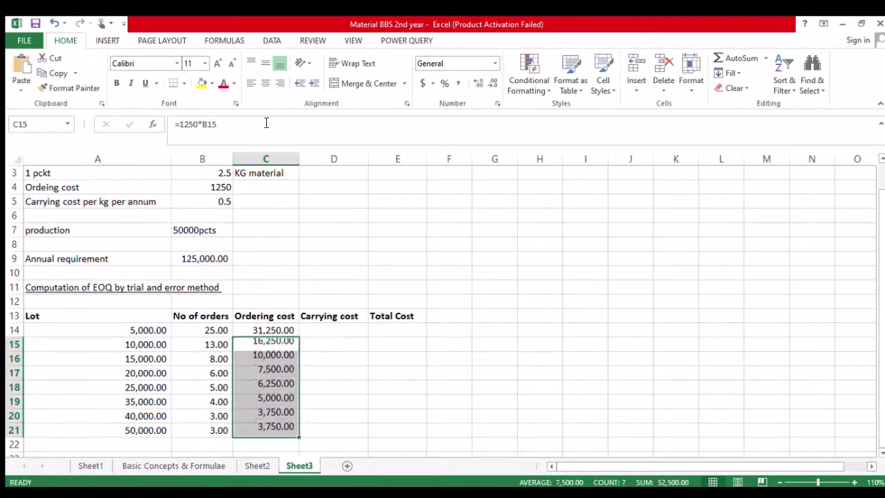
key(Down)
key(Down)
key(Down)
key(Up)
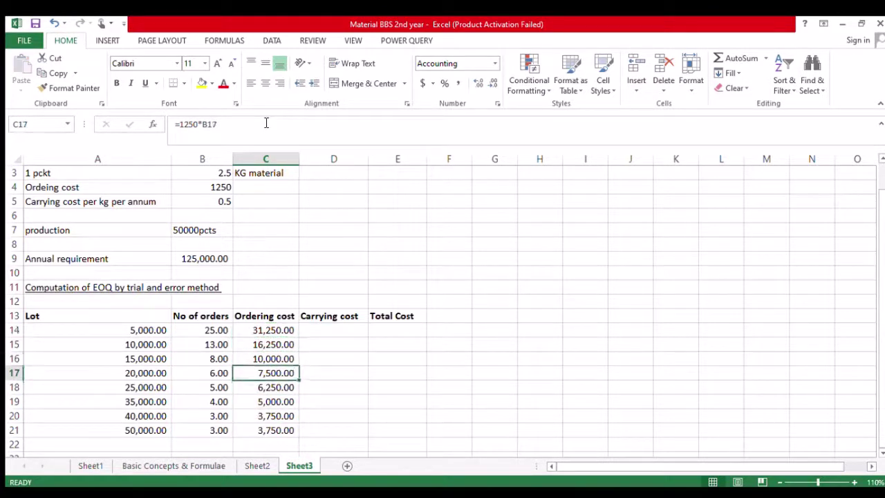
Calculate the carrying cost for the first lot in D14 with the formula =A14*0.5/2.
key(Up)
key(Up)
key(Up)
key(Right)
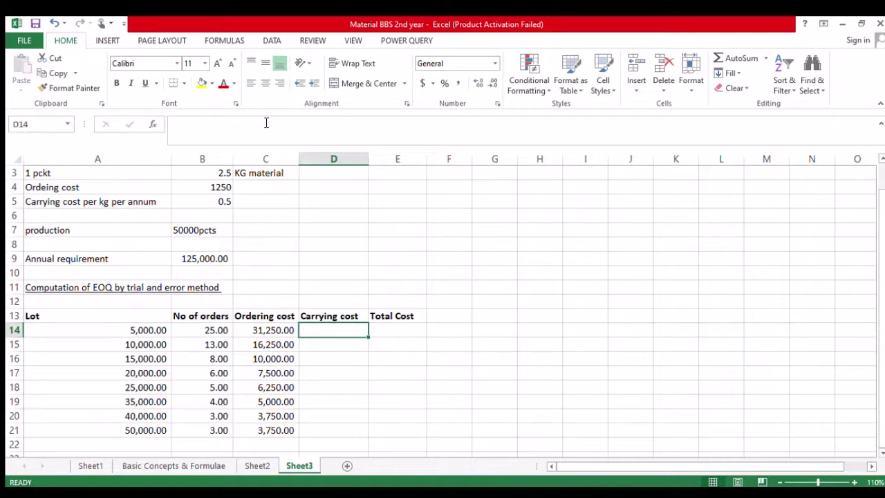
text(=)
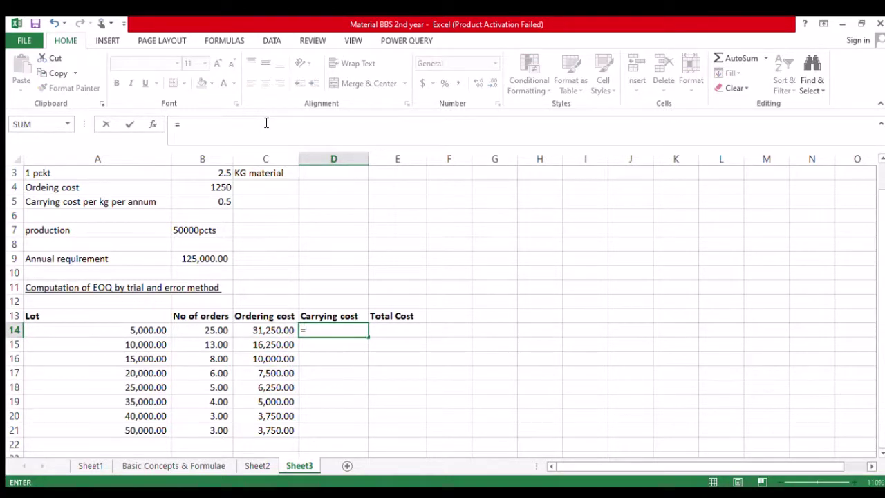
click(160, 330)
text(*)
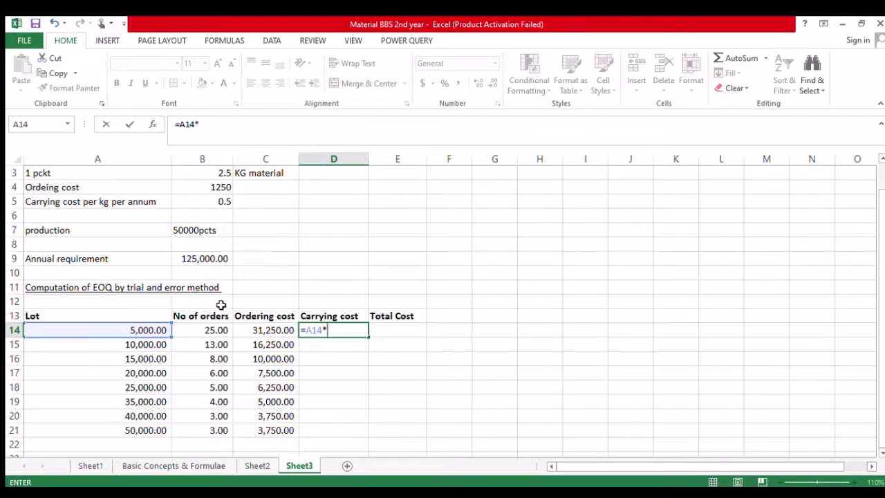
text(0.5/2)
key(Return)
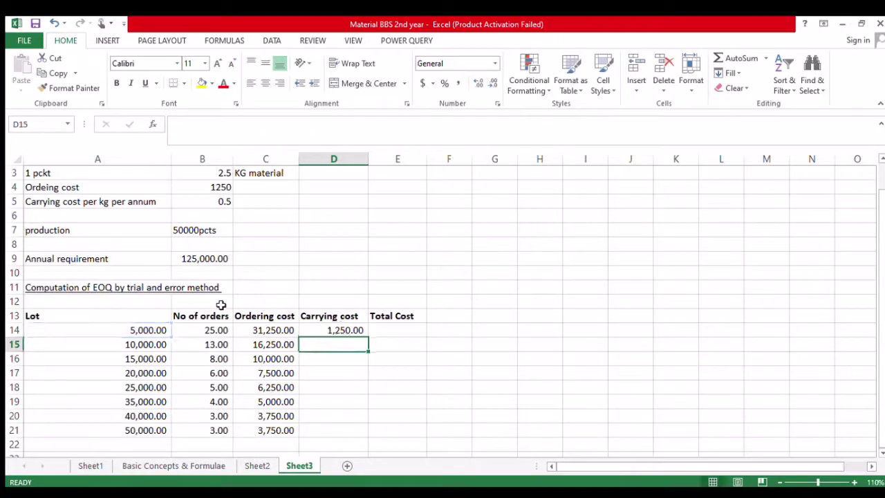
Copy the carrying cost formula from D14 down to D15:D21.
key(Up)
key(ctrl+c)
key(Down)
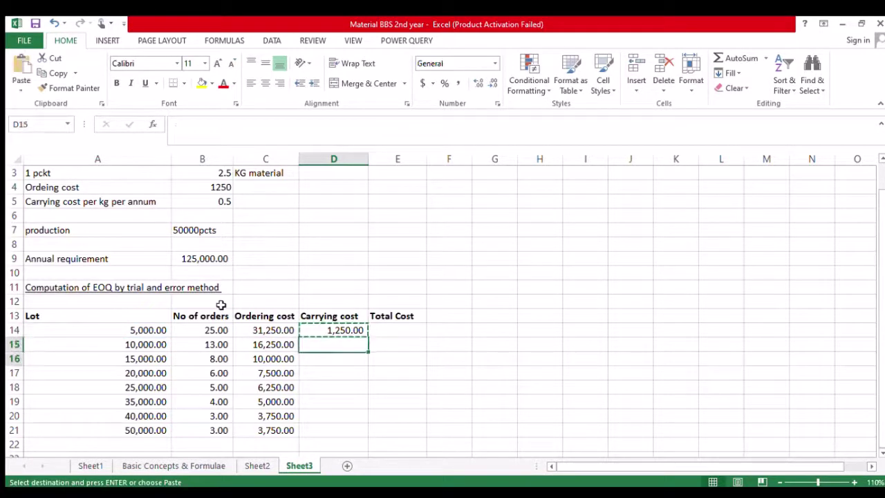
key(shift+Down)
key(shift+Down)
key(shift+Down)
key(shift+Down)
key(shift+Down)
key(shift+Down)
key(Return)
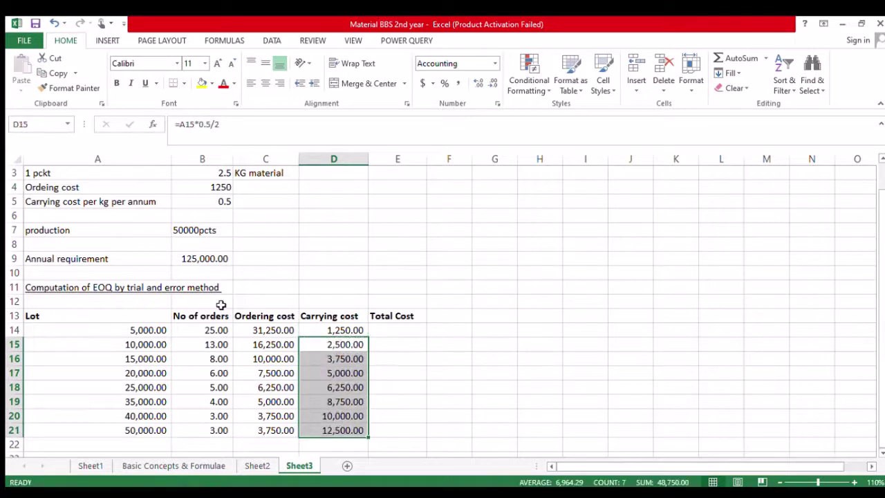
Calculate the total cost for the first lot in E14 with the formula =C14+D14.
key(Right)
key(Up)
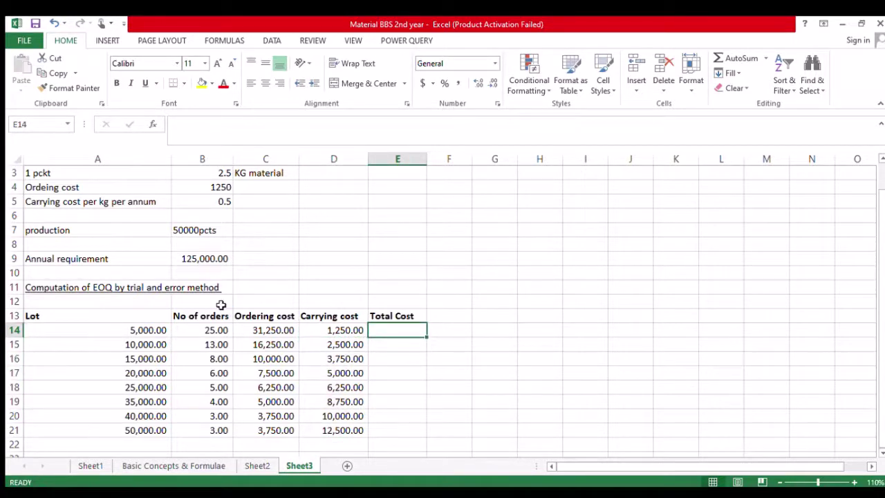
text(=)
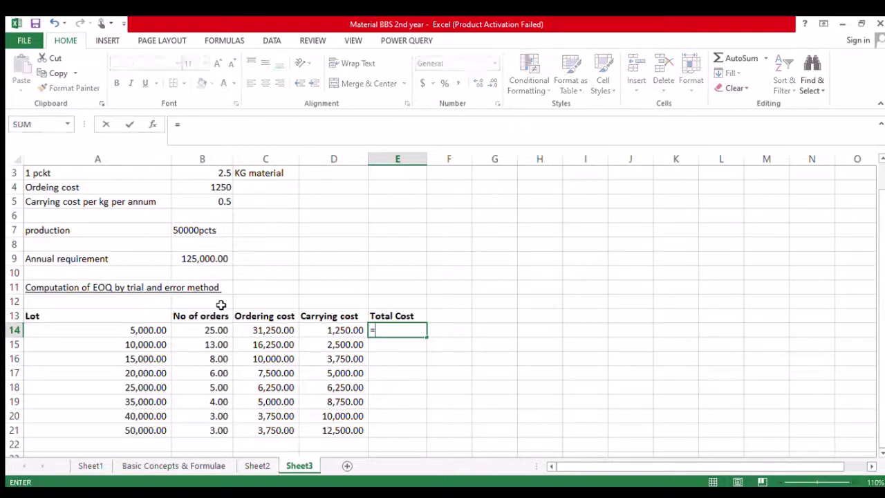
key(Left)
key(Left)
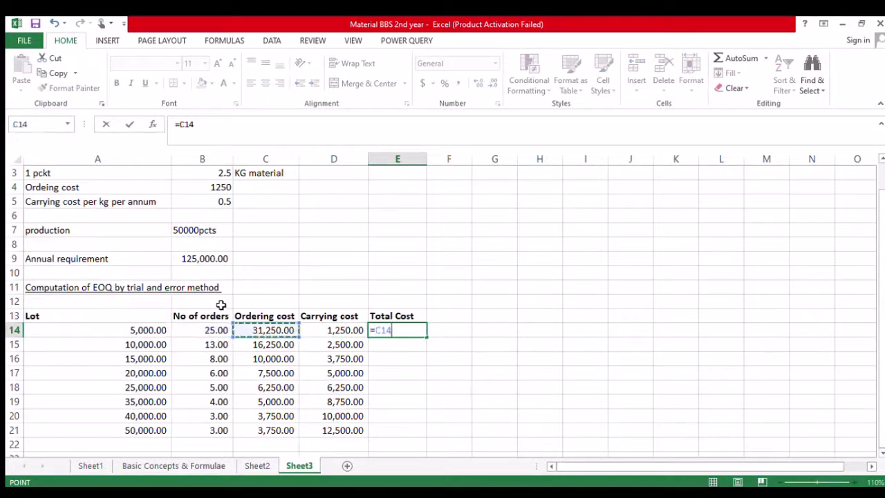
text(+)
click(348, 330)
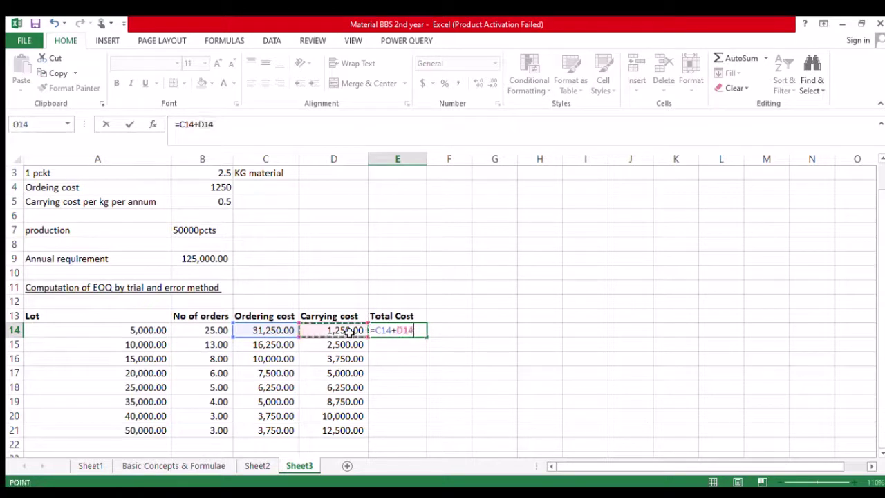
key(Return)
Copy the total cost formula from E14 down to E15:E21.
key(Up)
key(ctrl+c)
key(Down)
key(shift+Down)
key(shift+Down)
key(shift+Down)
key(shift+Down)
key(shift+Down)
key(shift+Down)
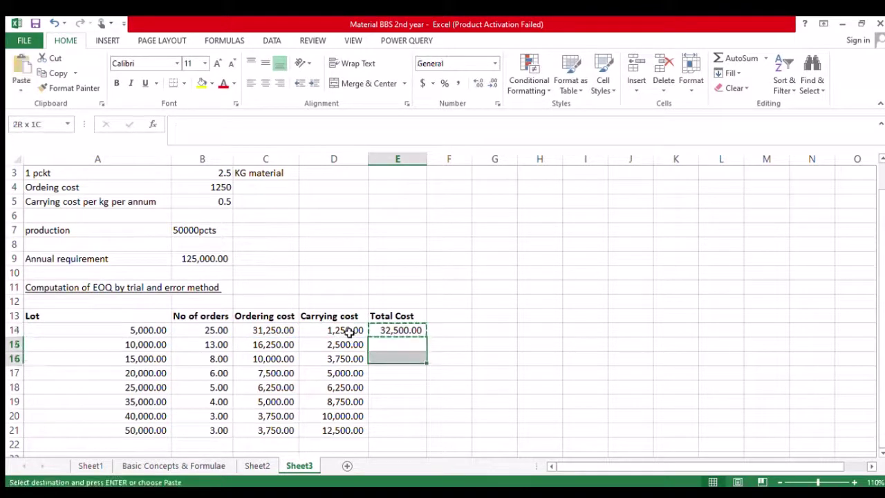
key(Return)
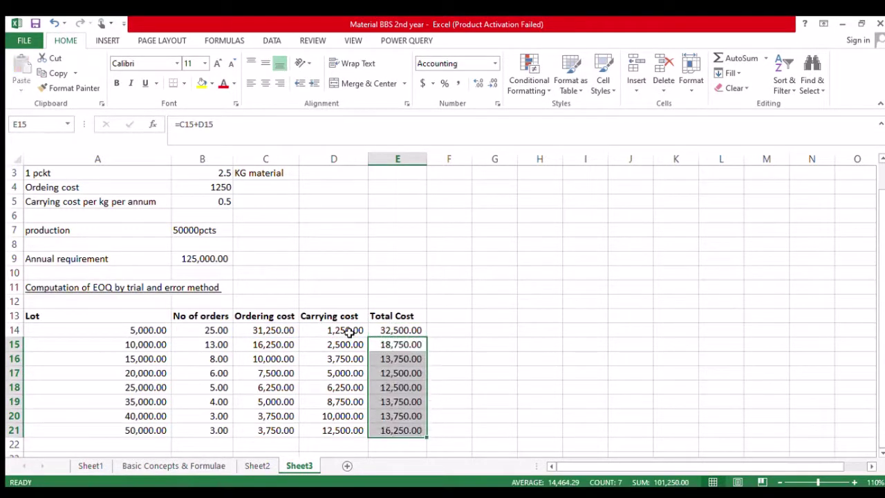
key(Down)
key(Down)
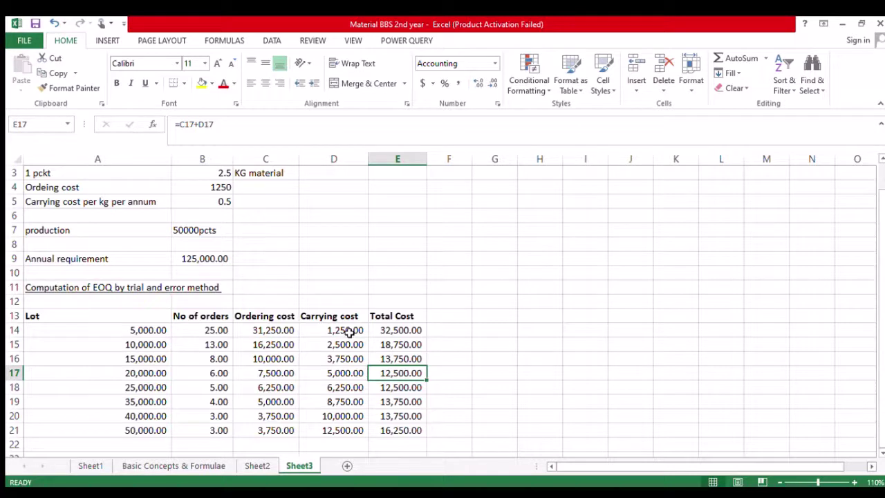
Highlight the 20,000 and 25,000 lot rows, A17:E18, with yellow fill.
key(shift+Down)
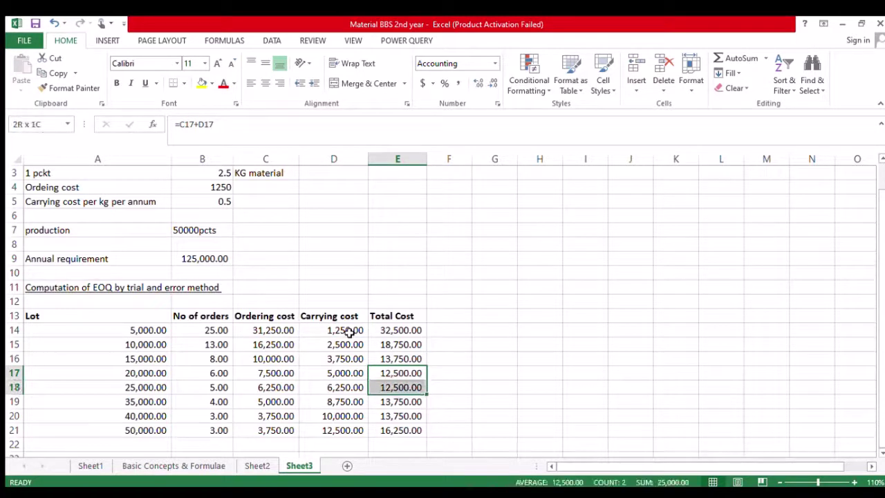
key(shift+Left)
key(shift+Left)
key(shift+Left)
key(shift+Left)
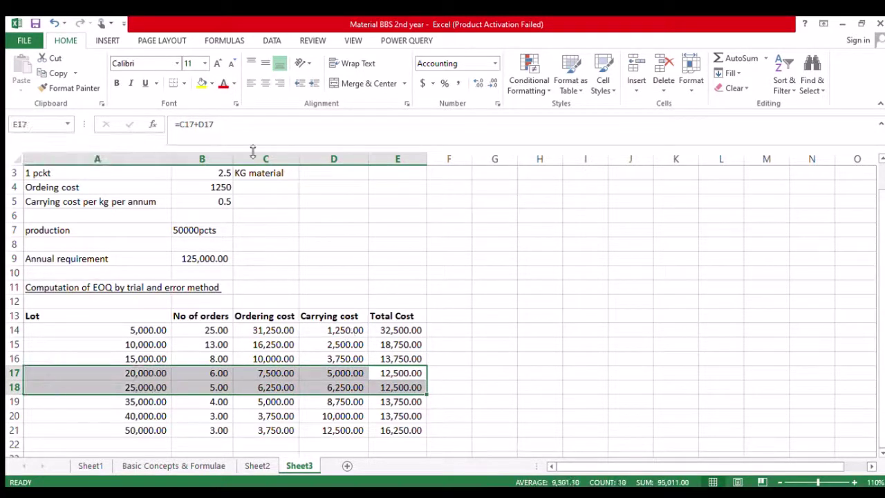
click(202, 83)
click(217, 402)
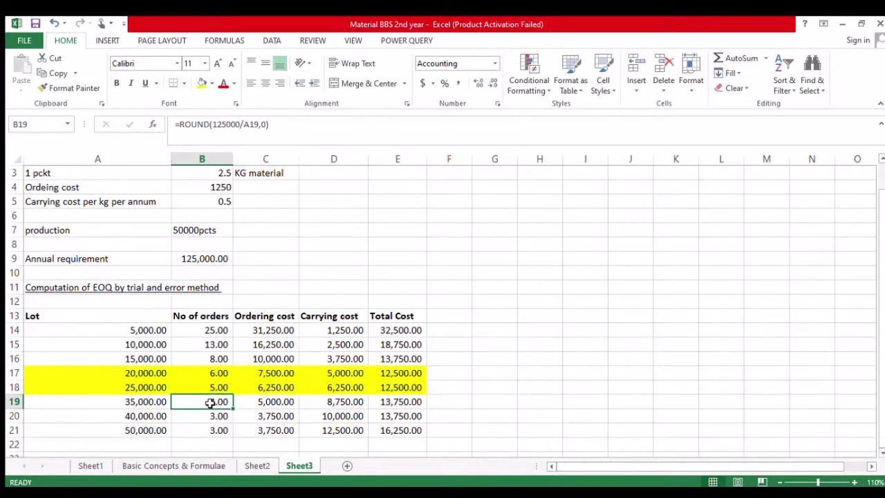
Try the unrounded number of orders for the 20,000 lot as -125000/20000 in G16 and clear the cell.
click(217, 374)
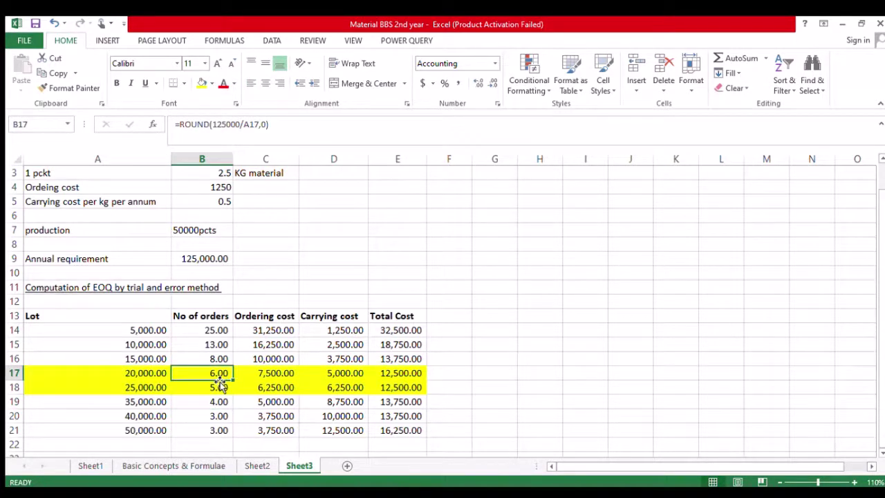
click(513, 360)
text(-)
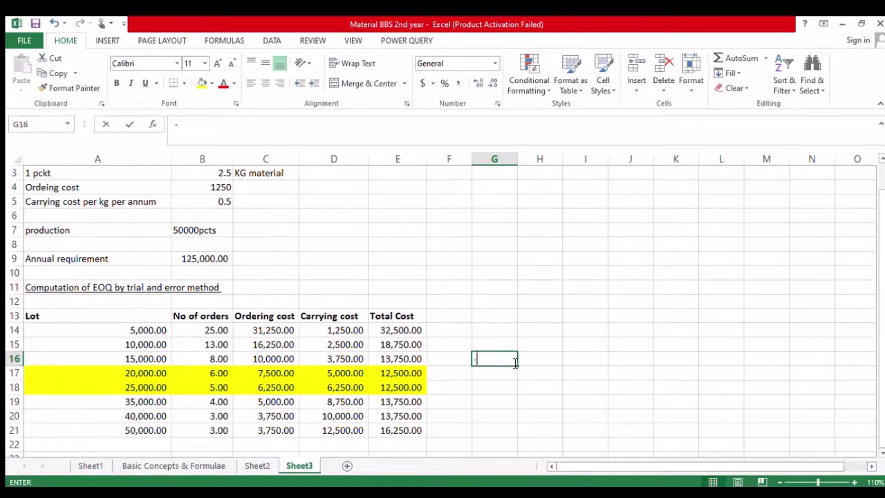
text(125000)
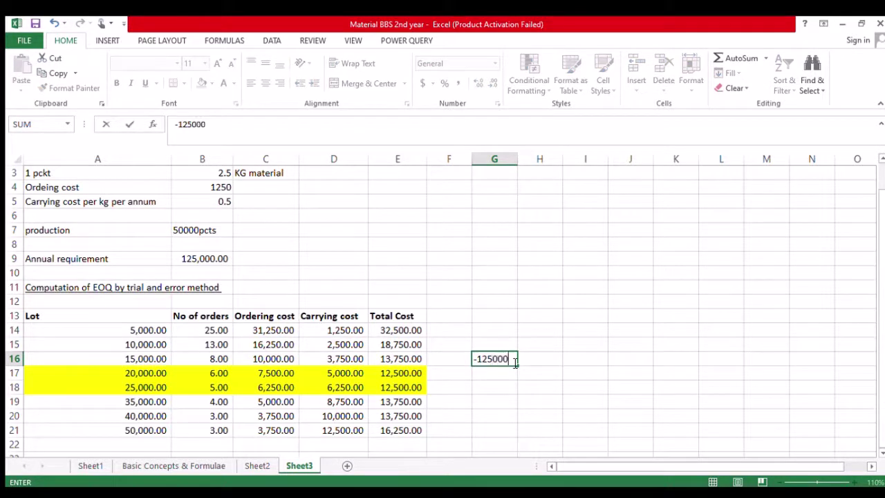
text(/20000)
key(Return)
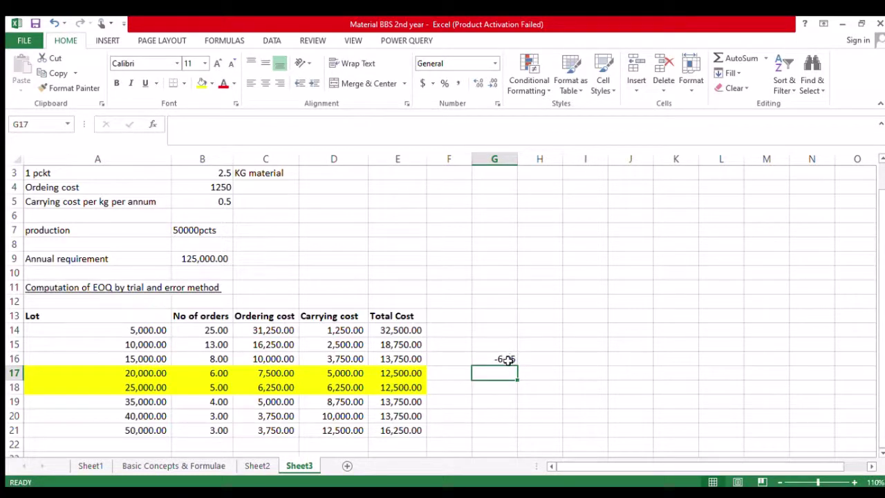
click(508, 359)
key(Delete)
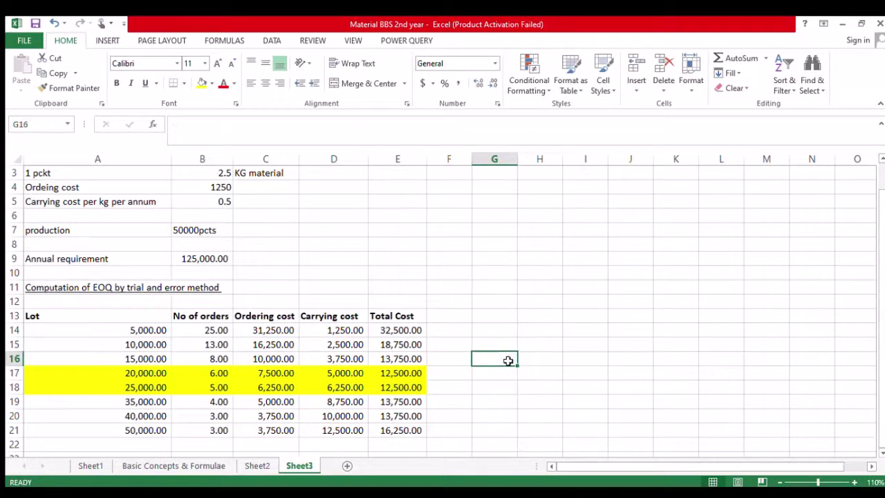
Calculate the unrounded number of orders for the 25,000 lot in G18 with the formula =125000/25000.
key(Down)
key(Down)
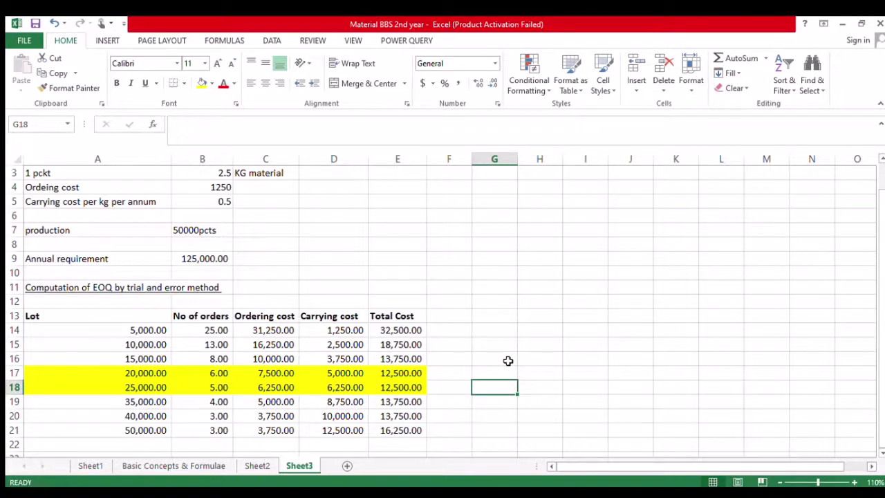
text(2)
key(BackSpace)
text(125000)
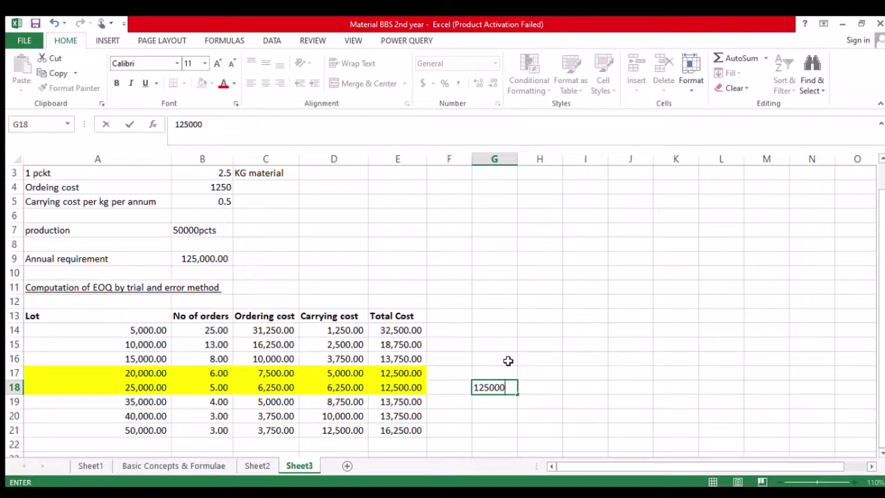
text(/25000)
key(Return)
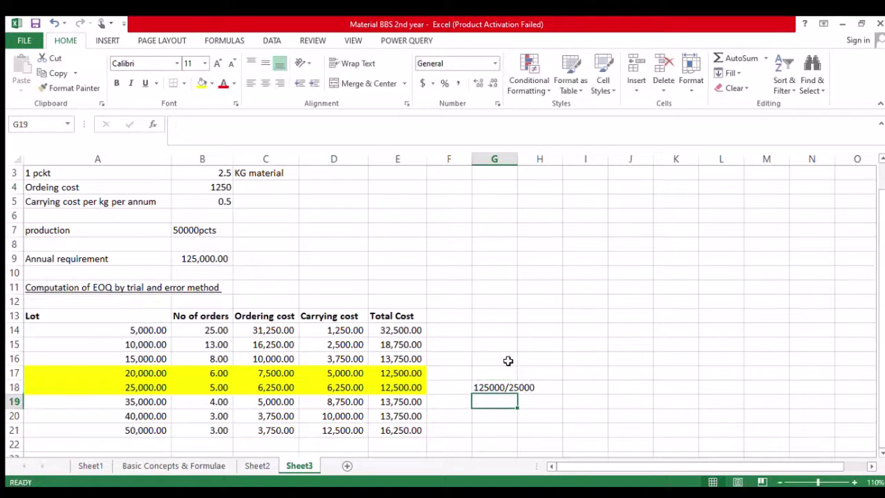
key(Up)
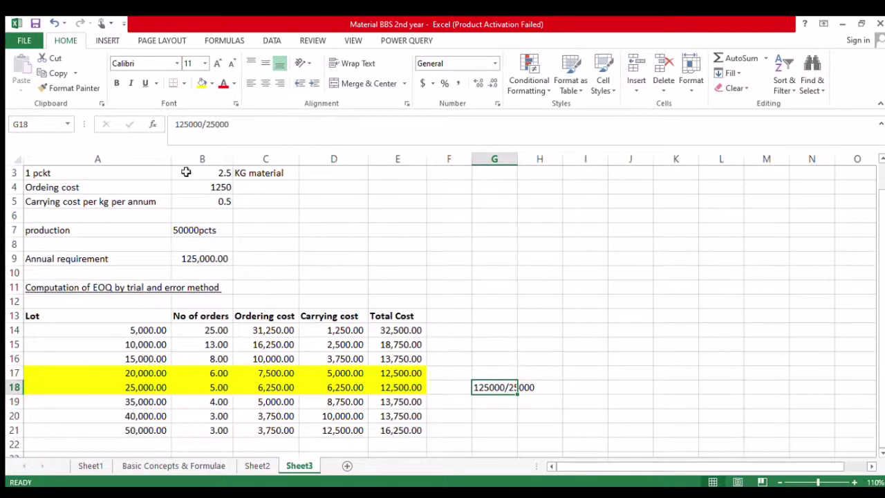
click(172, 128)
text(=)
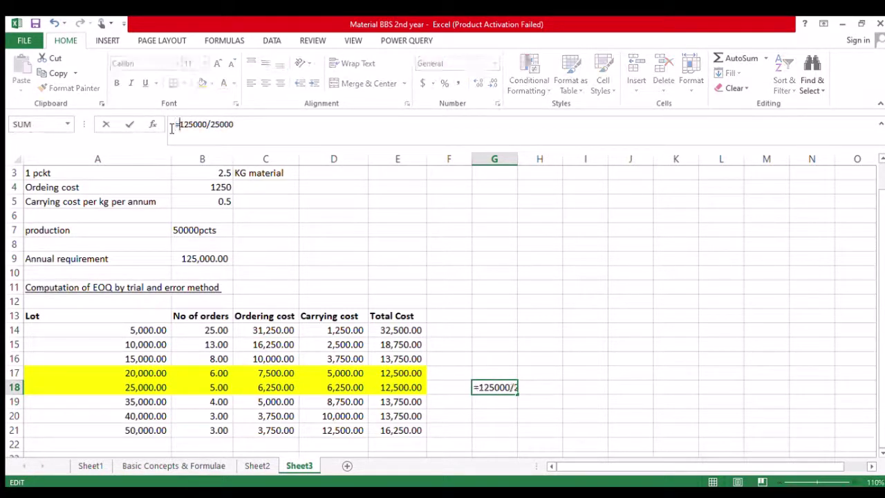
key(Return)
Go over the 25,000 lot row by selecting A18:F18.
key(Up)
key(Left)
key(Left)
key(Left)
key(Left)
key(Left)
key(Left)
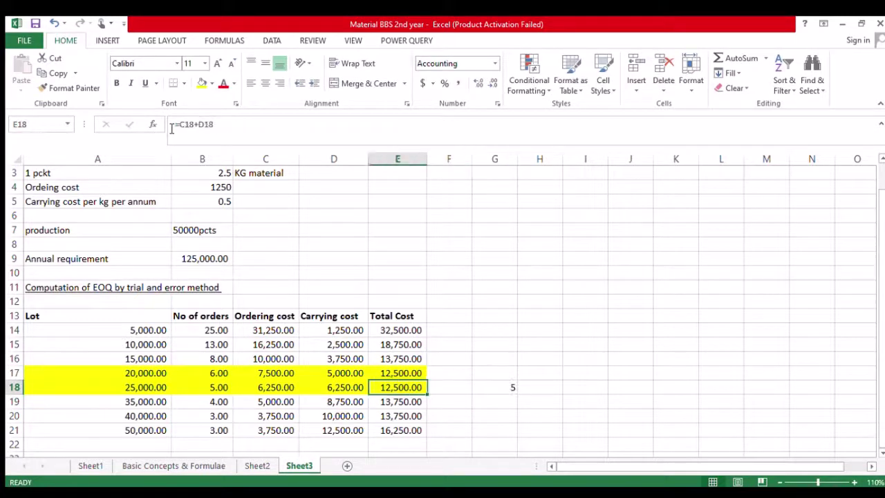
key(shift+Right)
key(shift+Right)
key(shift+Right)
key(shift+Right)
key(shift+Right)
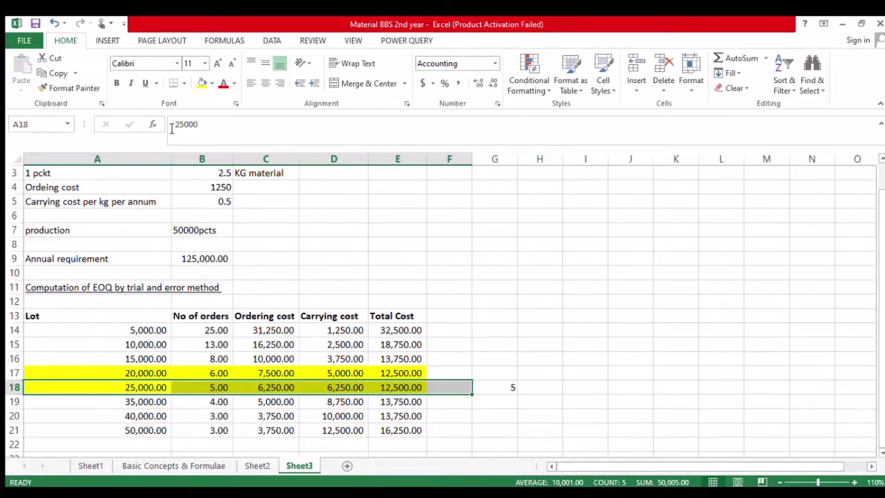
Enter the answer "EOQ =25000 units" in A23 below the table.
key(Down)
key(Down)
key(Down)
key(Down)
key(Down)
key(Down)
key(Down)
key(Down)
key(Up)
key(Up)
key(Up)
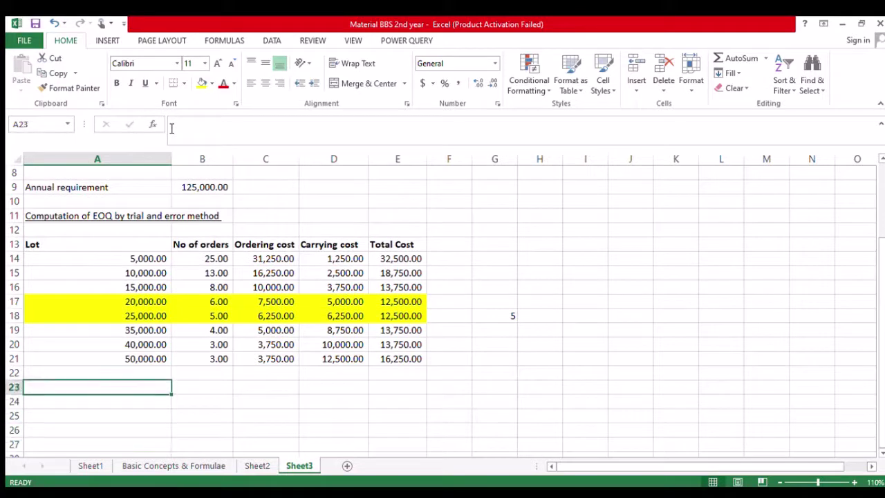
text(EOQ)
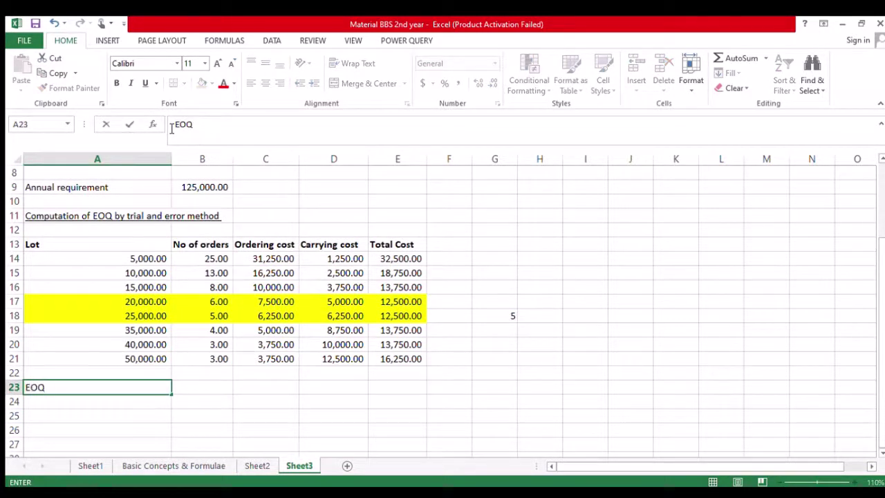
text(=25000 units)
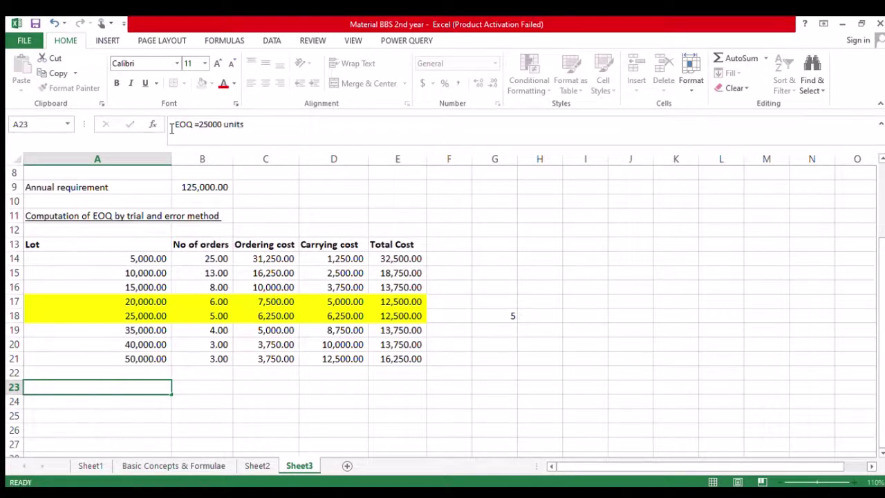
key(Up)
key(Up)
key(Up)
key(Up)
key(Up)
key(Up)
key(Up)
key(Up)
key(Up)
key(Up)
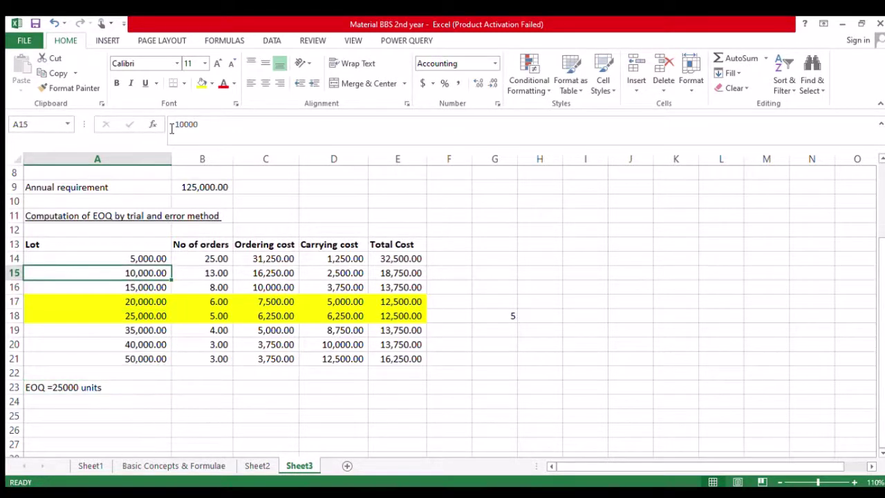
Calculate the EOQ with the formula method in A25 using =POWER(2*125000*1250/0.5,1/2).
key(Down)
key(Down)
key(Down)
key(Down)
key(Down)
key(Down)
key(Down)
key(Down)
key(Down)
key(Down)
key(Down)
key(Down)
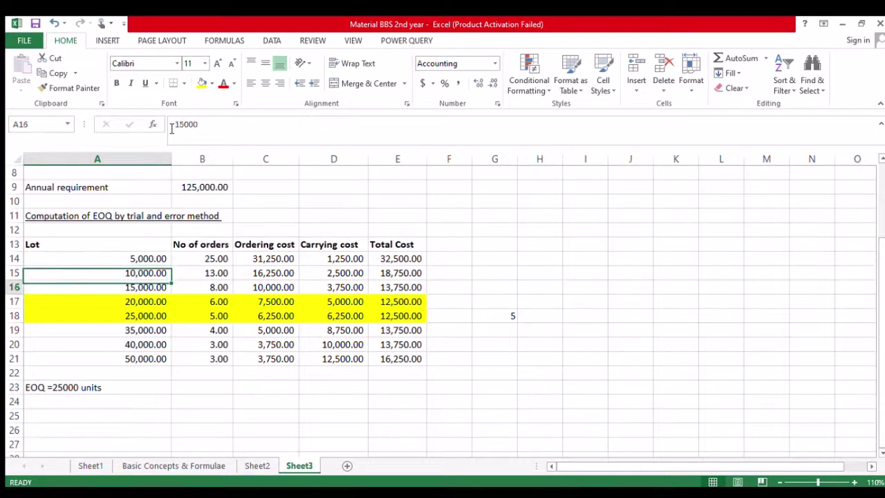
text(=Po)
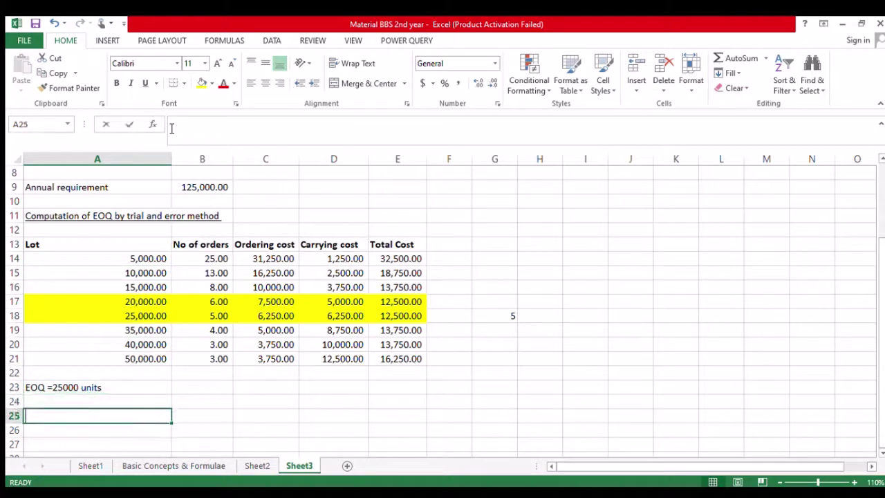
text(wer()
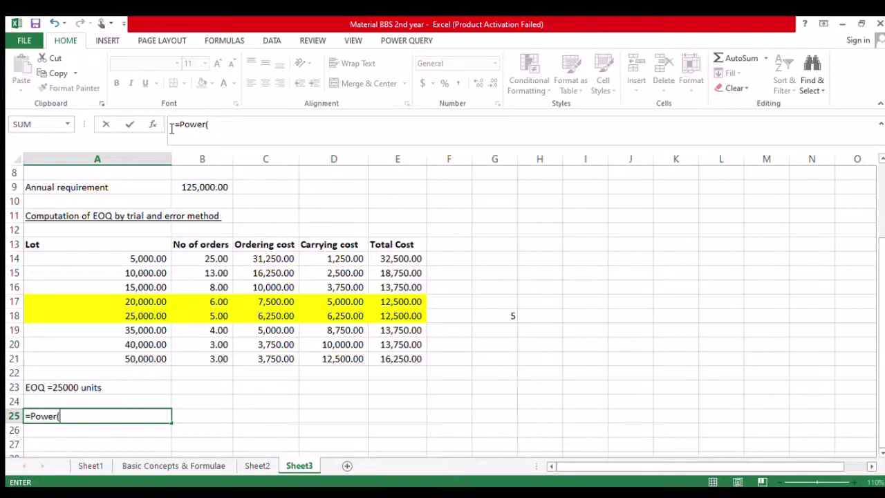
text(2*125000*)
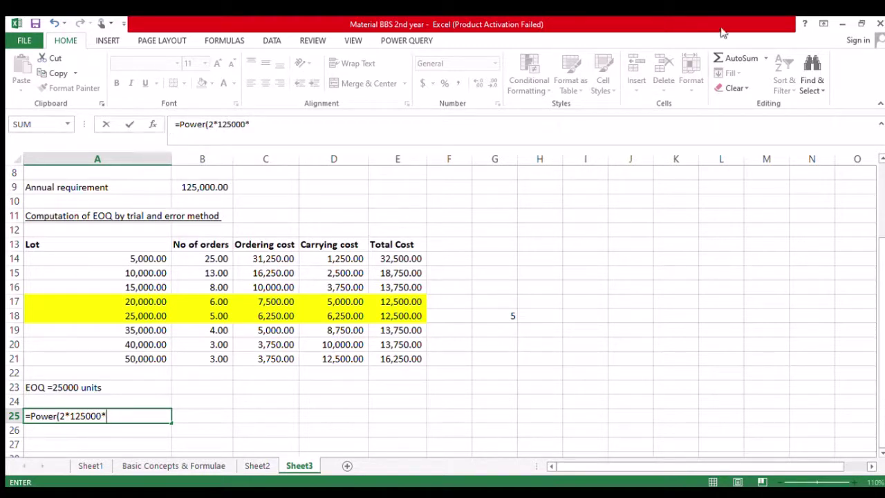
mouse_move(878, 292)
mouse_down()
mouse_move(877, 246)
mouse_move(876, 293)
mouse_up()
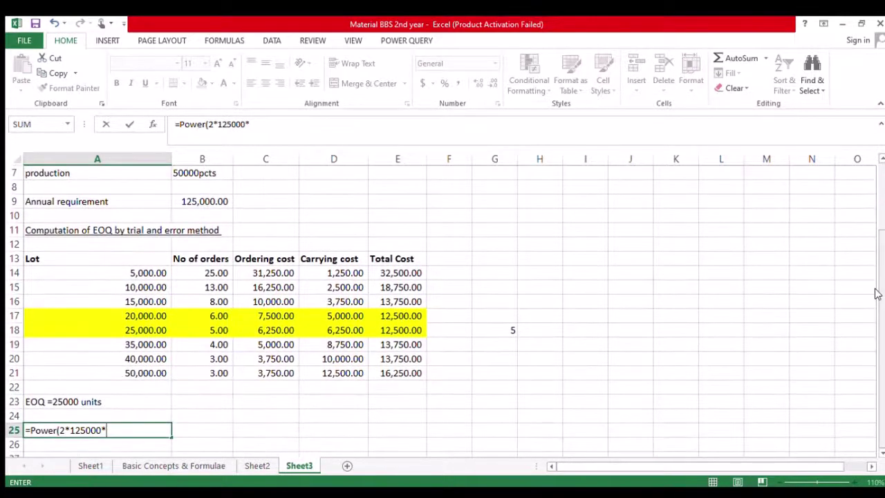
text(1250/0.5)
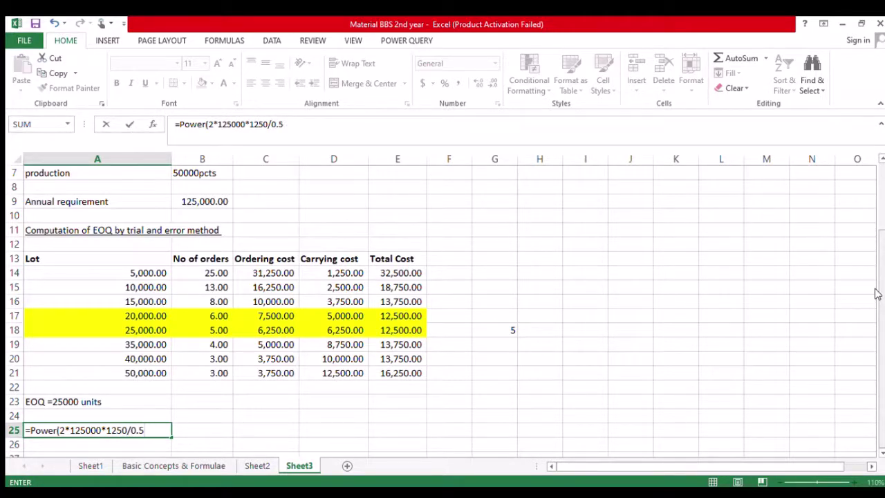
text(,1/2))
key(Return)
key(Up)
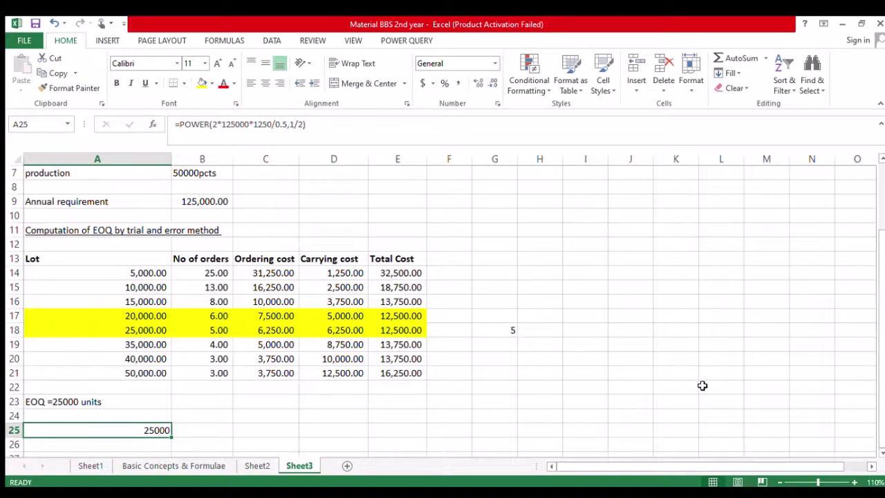
Remove the yellow fill from the 20,000 lot row, A17:E17.
click(79, 403)
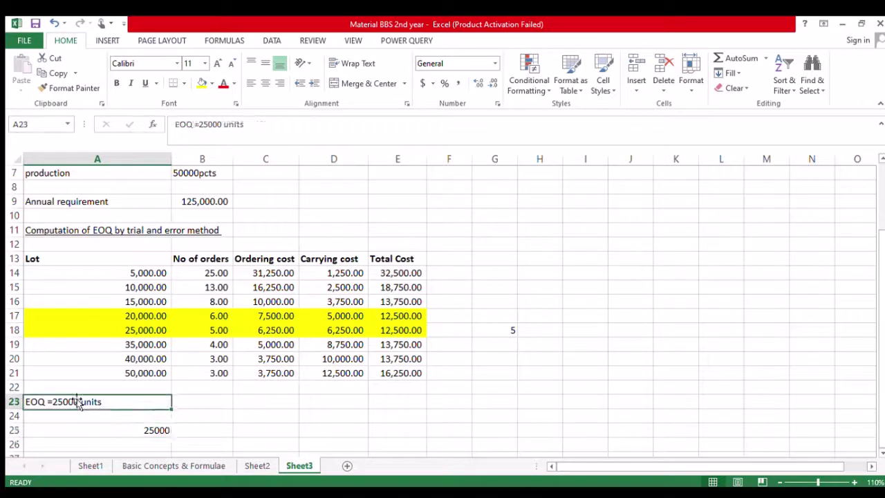
click(64, 319)
key(shift+Right)
key(shift+Right)
key(shift+Right)
key(shift+Right)
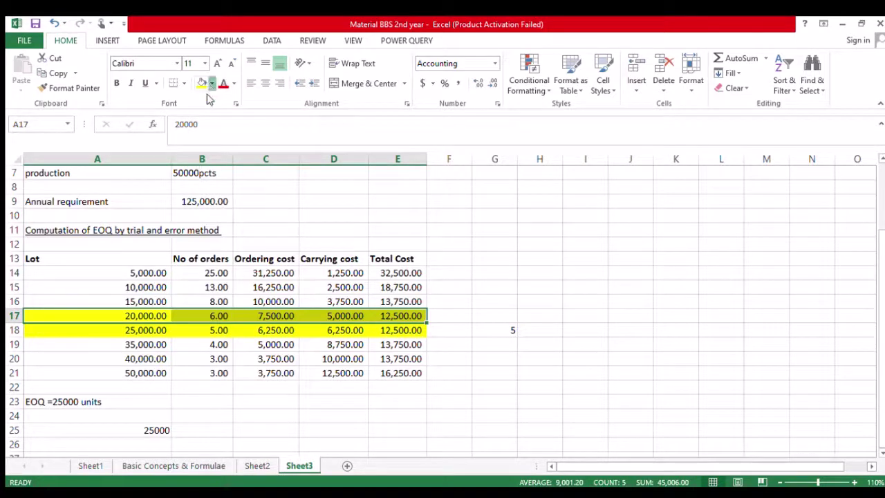
key(ctrl+z)
click(160, 406)
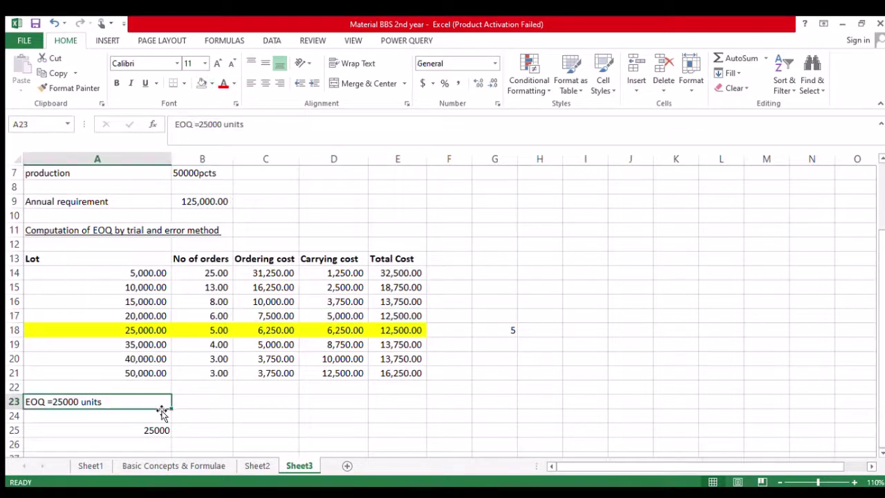
Review the EOQ answers in A23:A25 and the given data from A1 down to the annual requirement.
click(138, 444)
drag(122, 398, 125, 414)
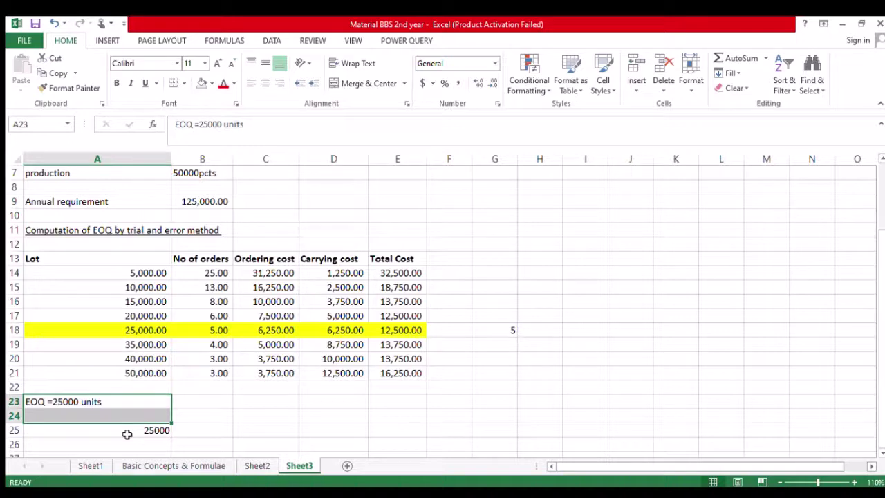
key(ctrl+Home)
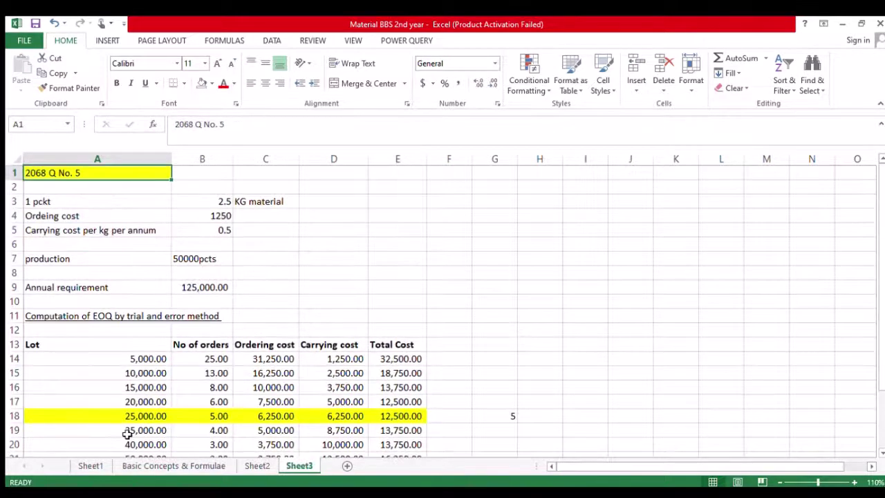
key(Down)
key(Down)
key(Down)
key(Down)
key(Down)
key(Down)
key(Down)
key(Down)
key(Down)
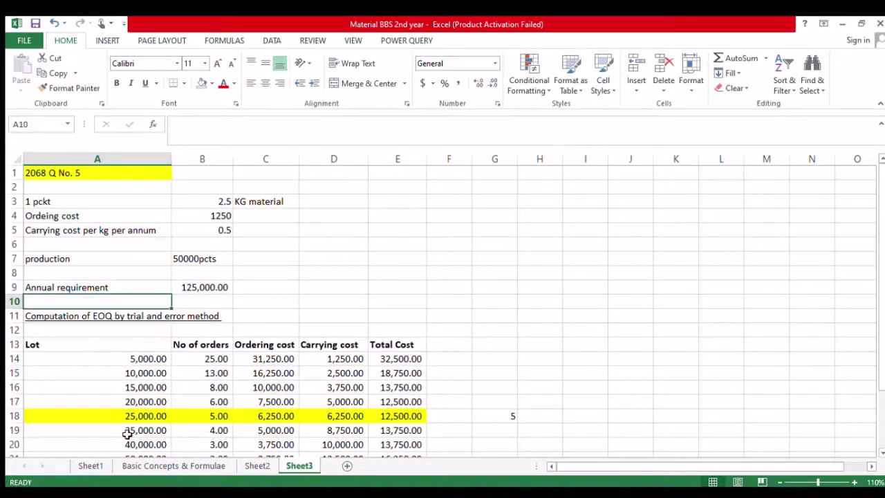
Switch to the Material title page on Sheet1 and open cell K9 for editing.
click(90, 465)
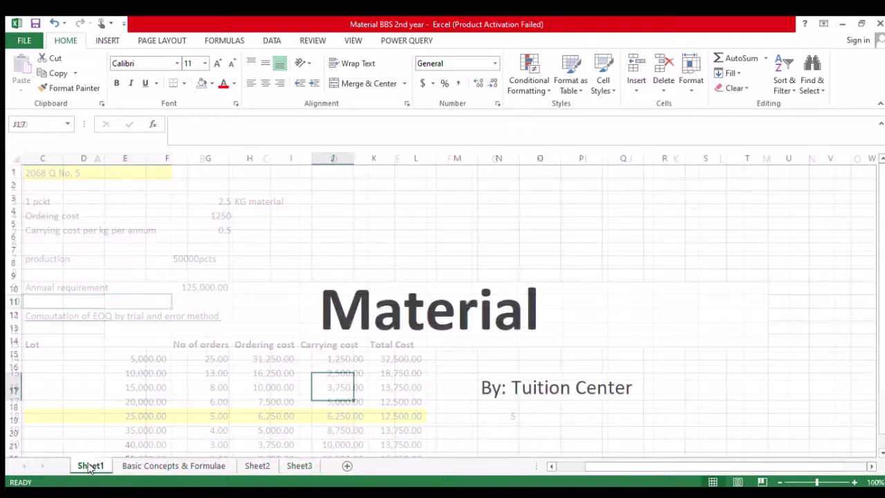
double_click(356, 276)
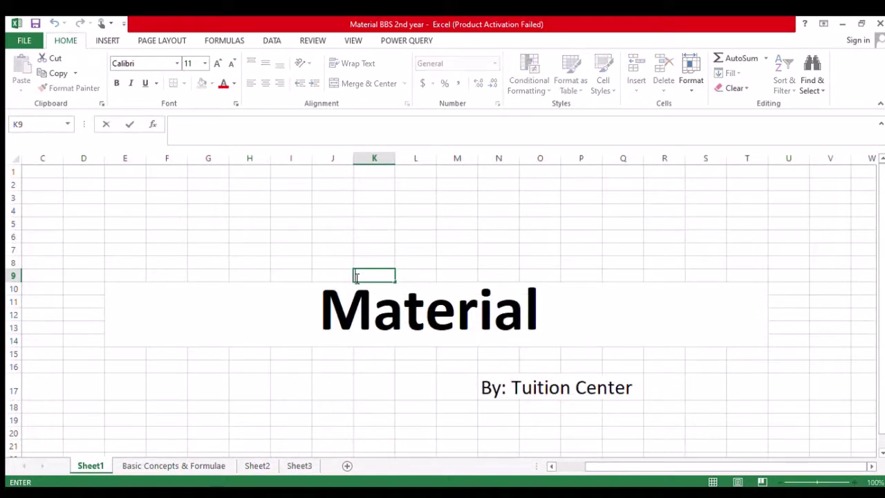